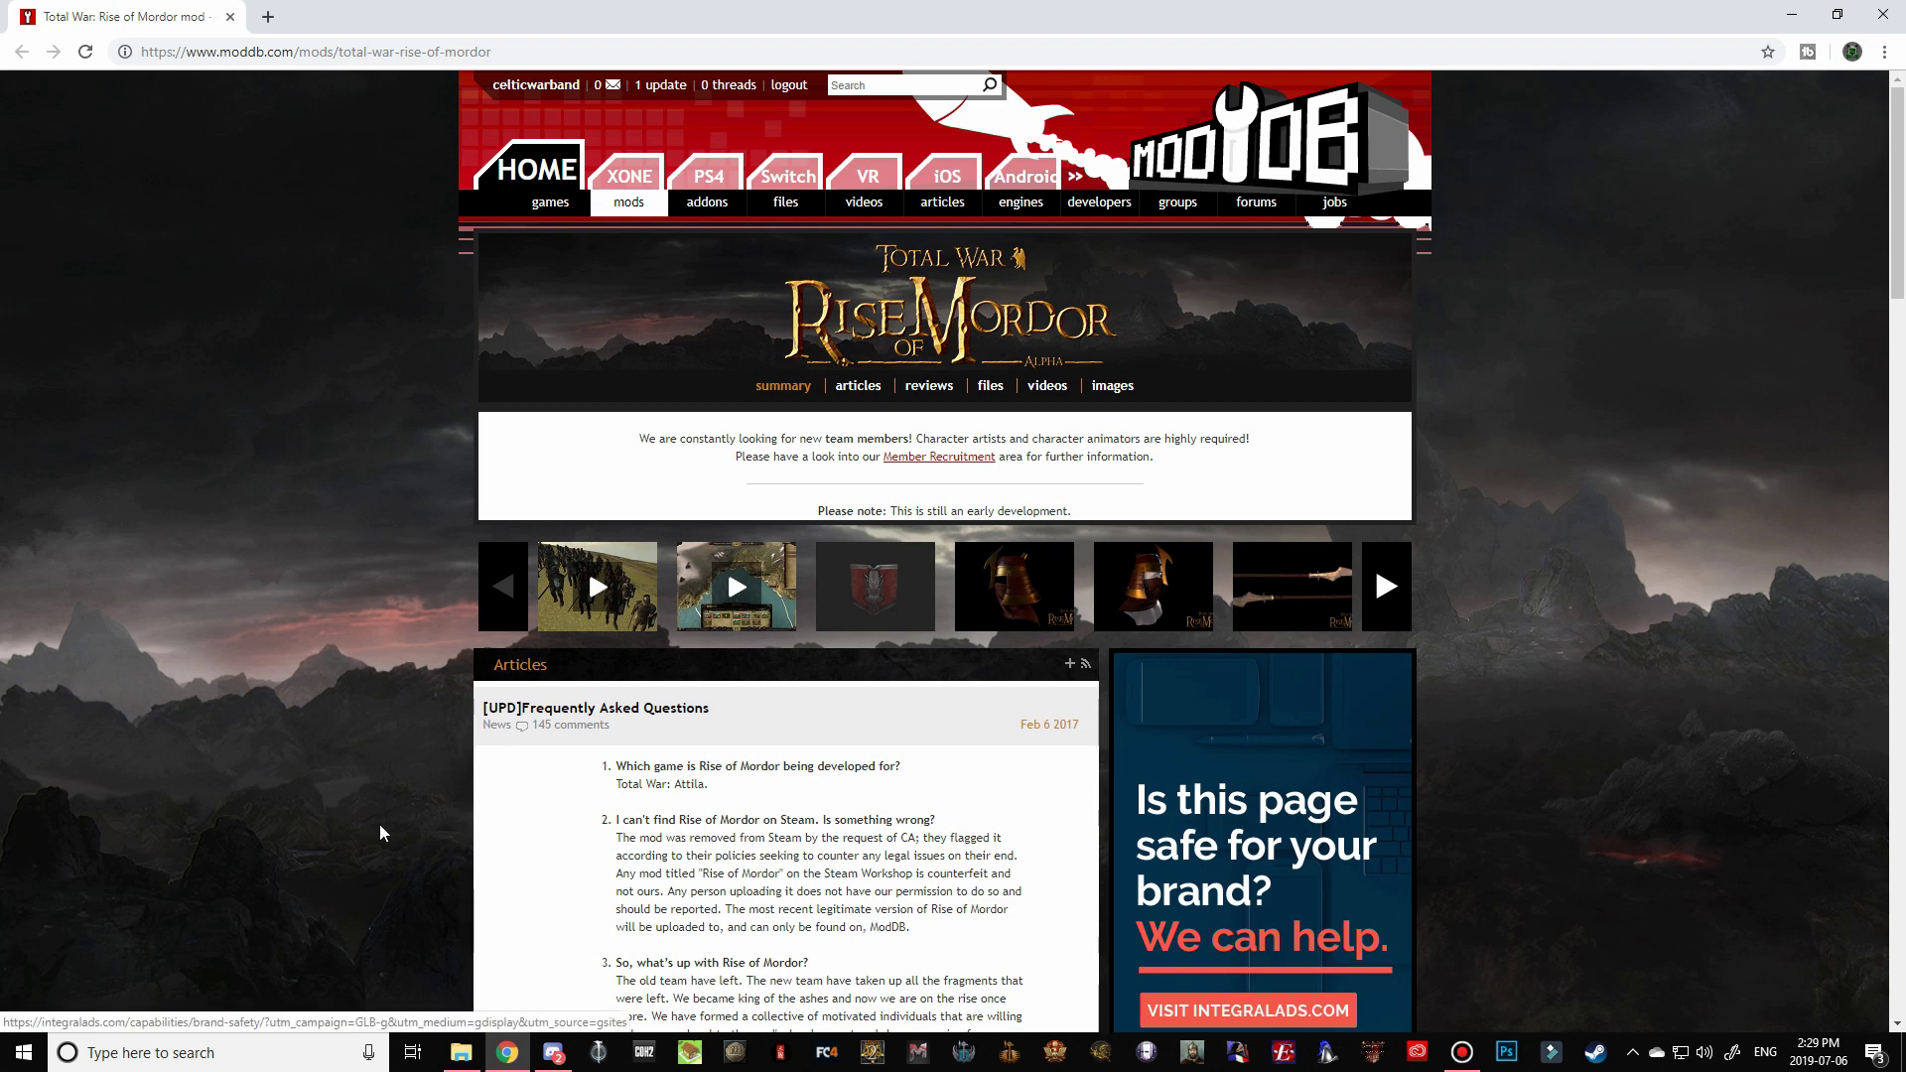
# - Browse Explorer to Program Files (x86) > Steam > steamapps > common > Total War Attila > data, then minimize it
pyautogui.click(471, 1060)
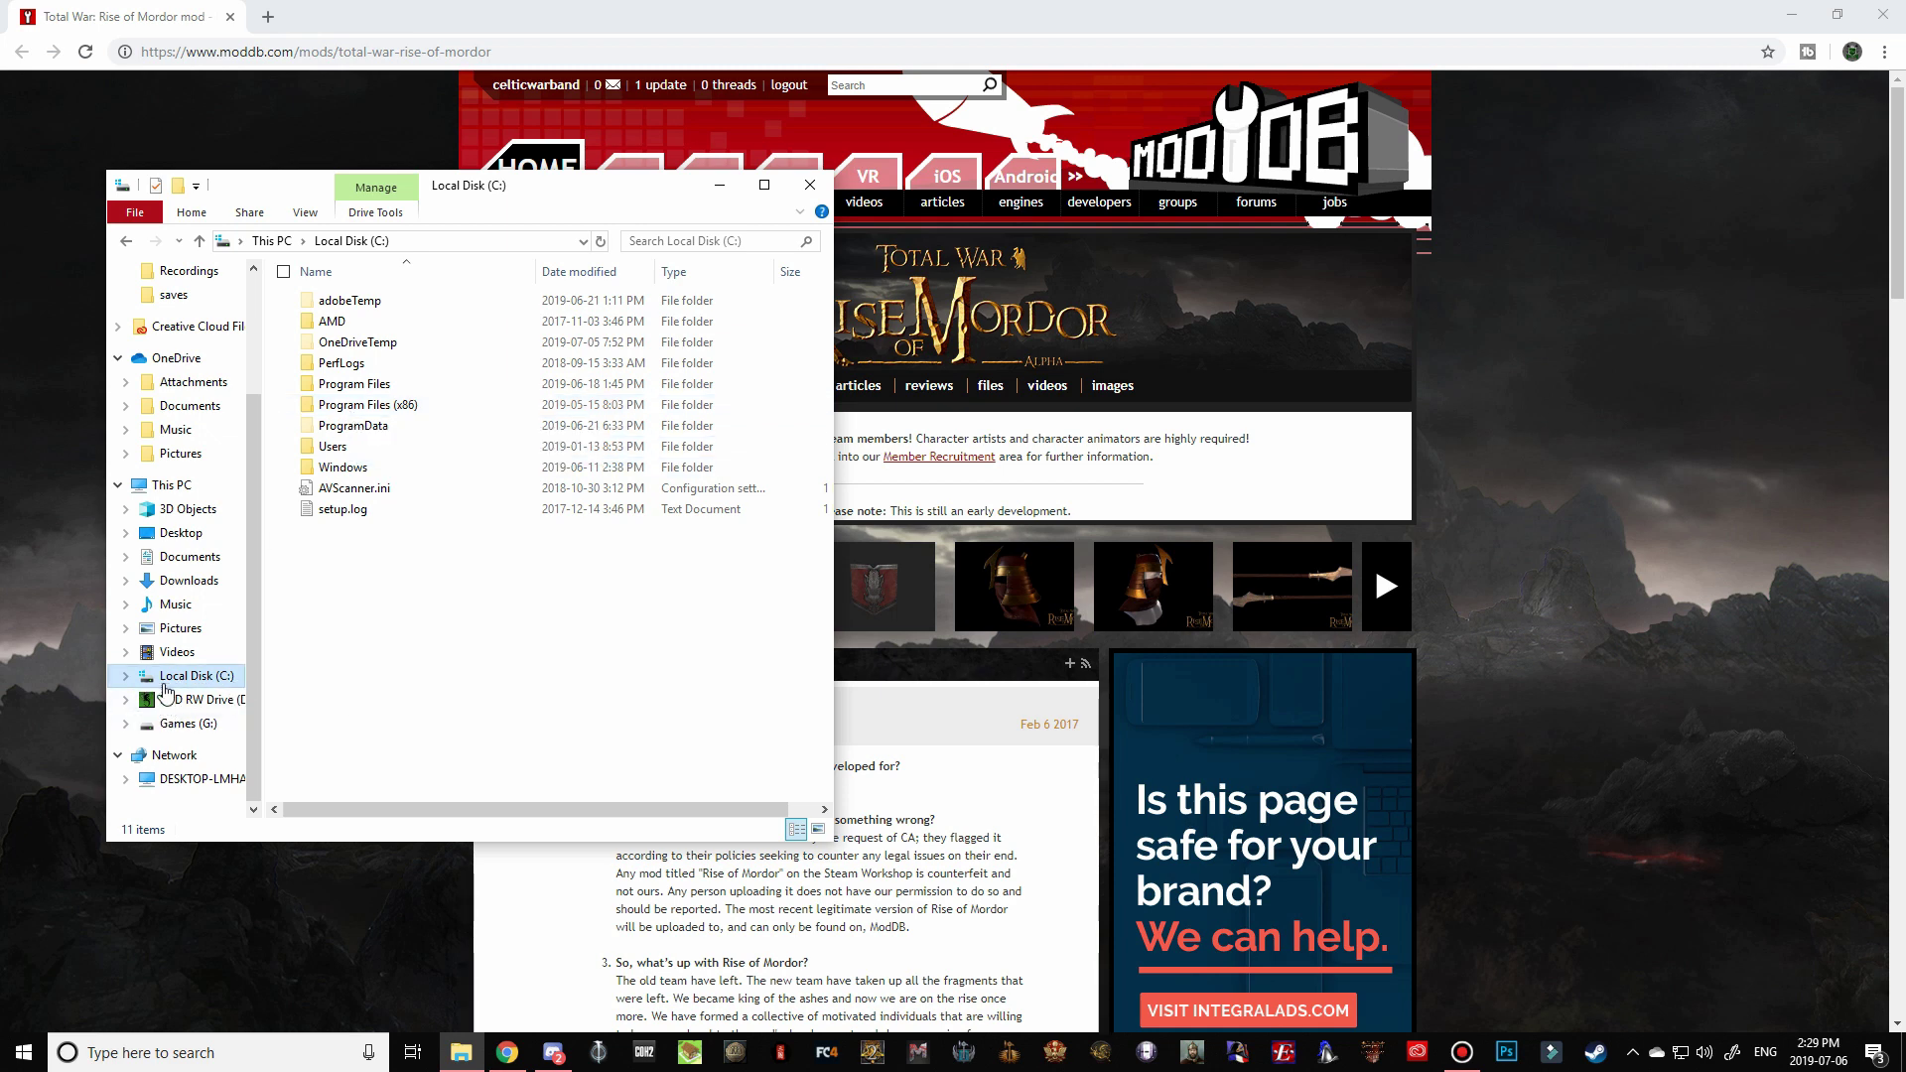
pyautogui.doubleClick(365, 406)
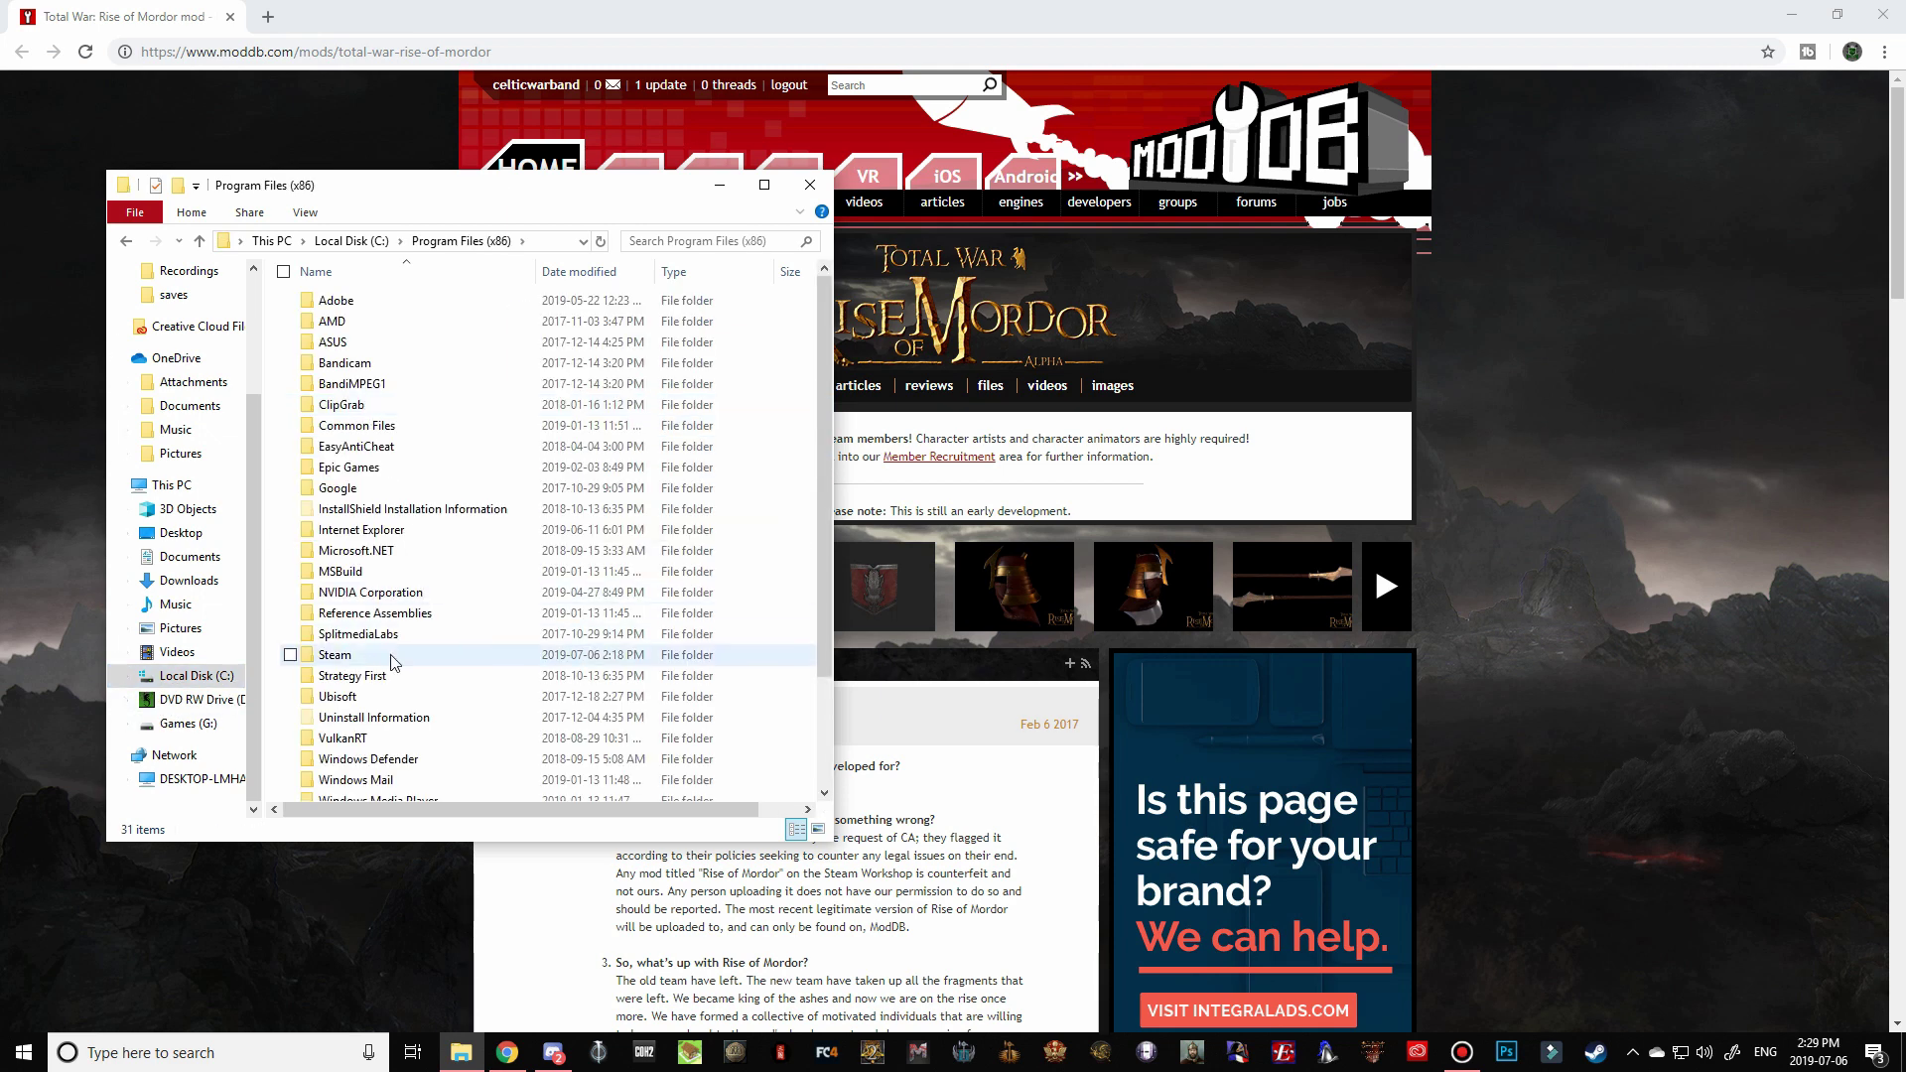
pyautogui.doubleClick(375, 657)
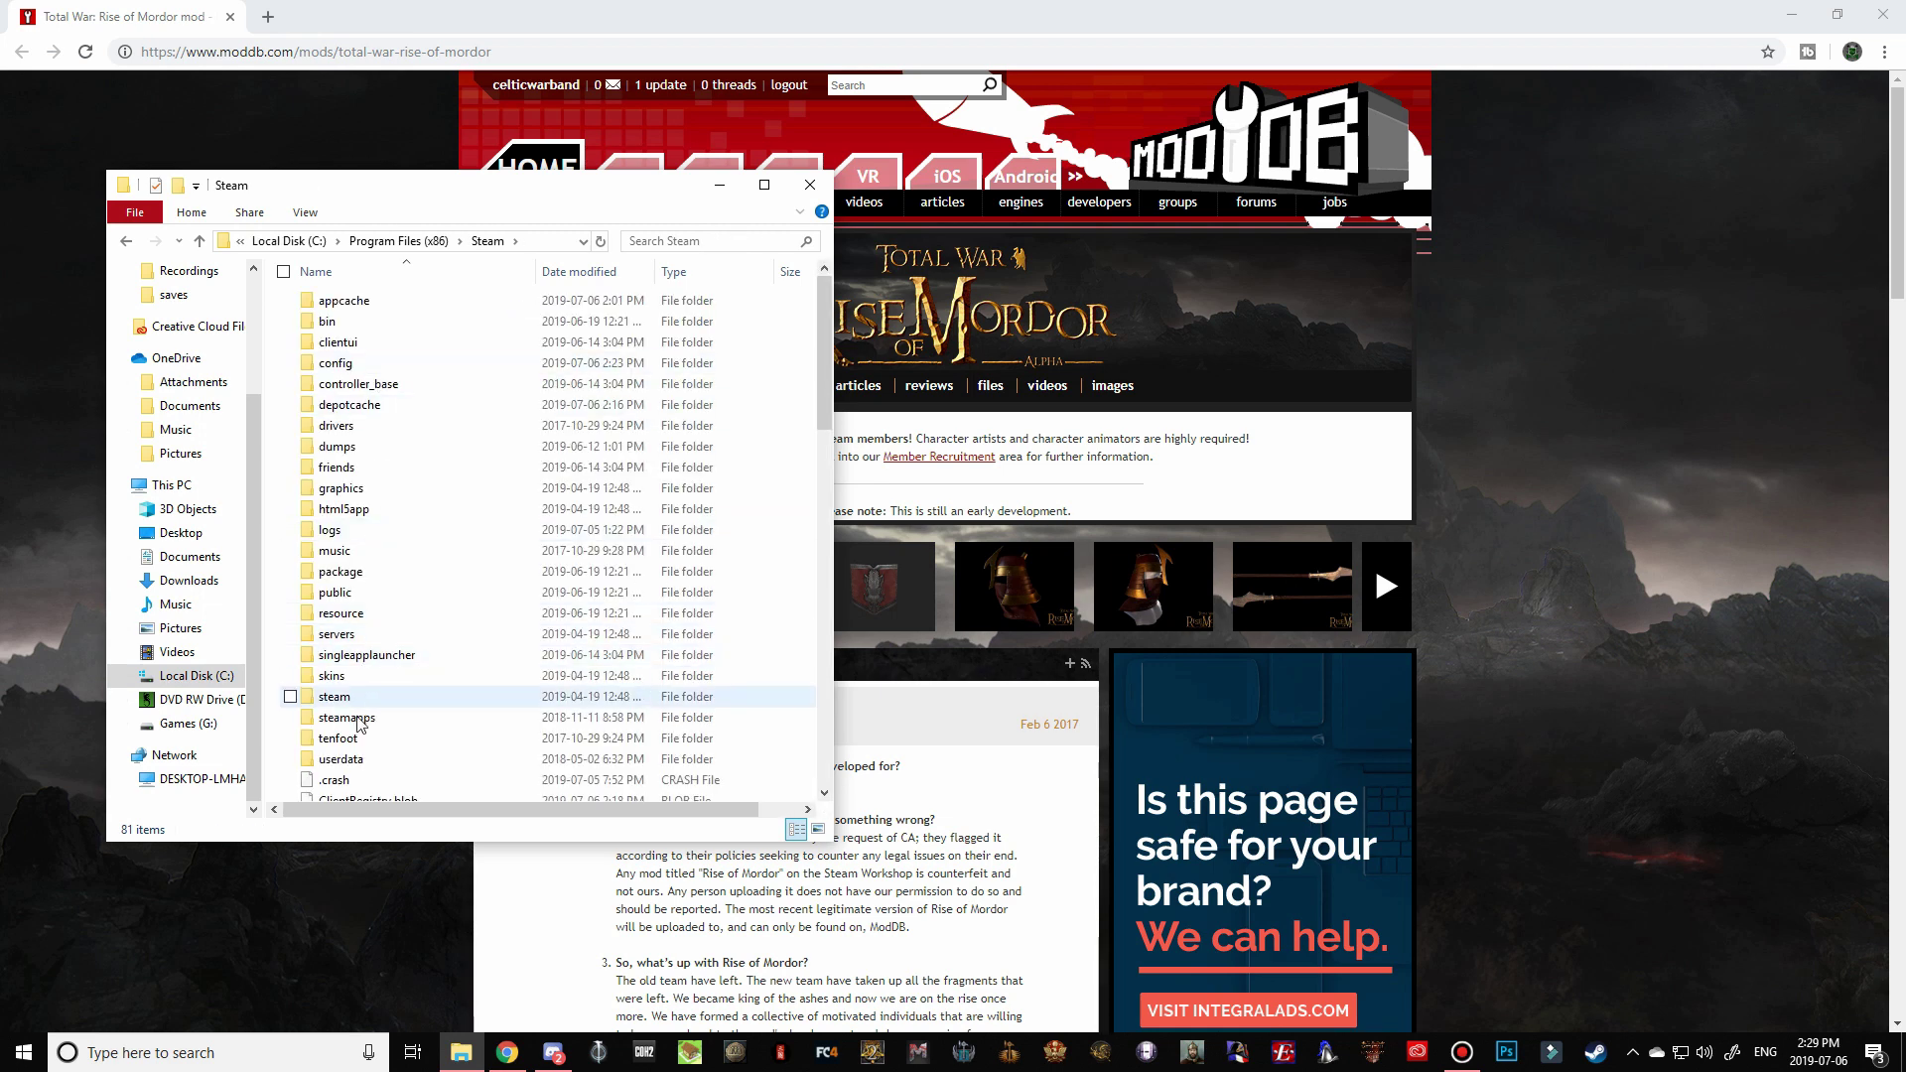
pyautogui.doubleClick(360, 724)
pyautogui.click(345, 303)
pyautogui.doubleClick(345, 303)
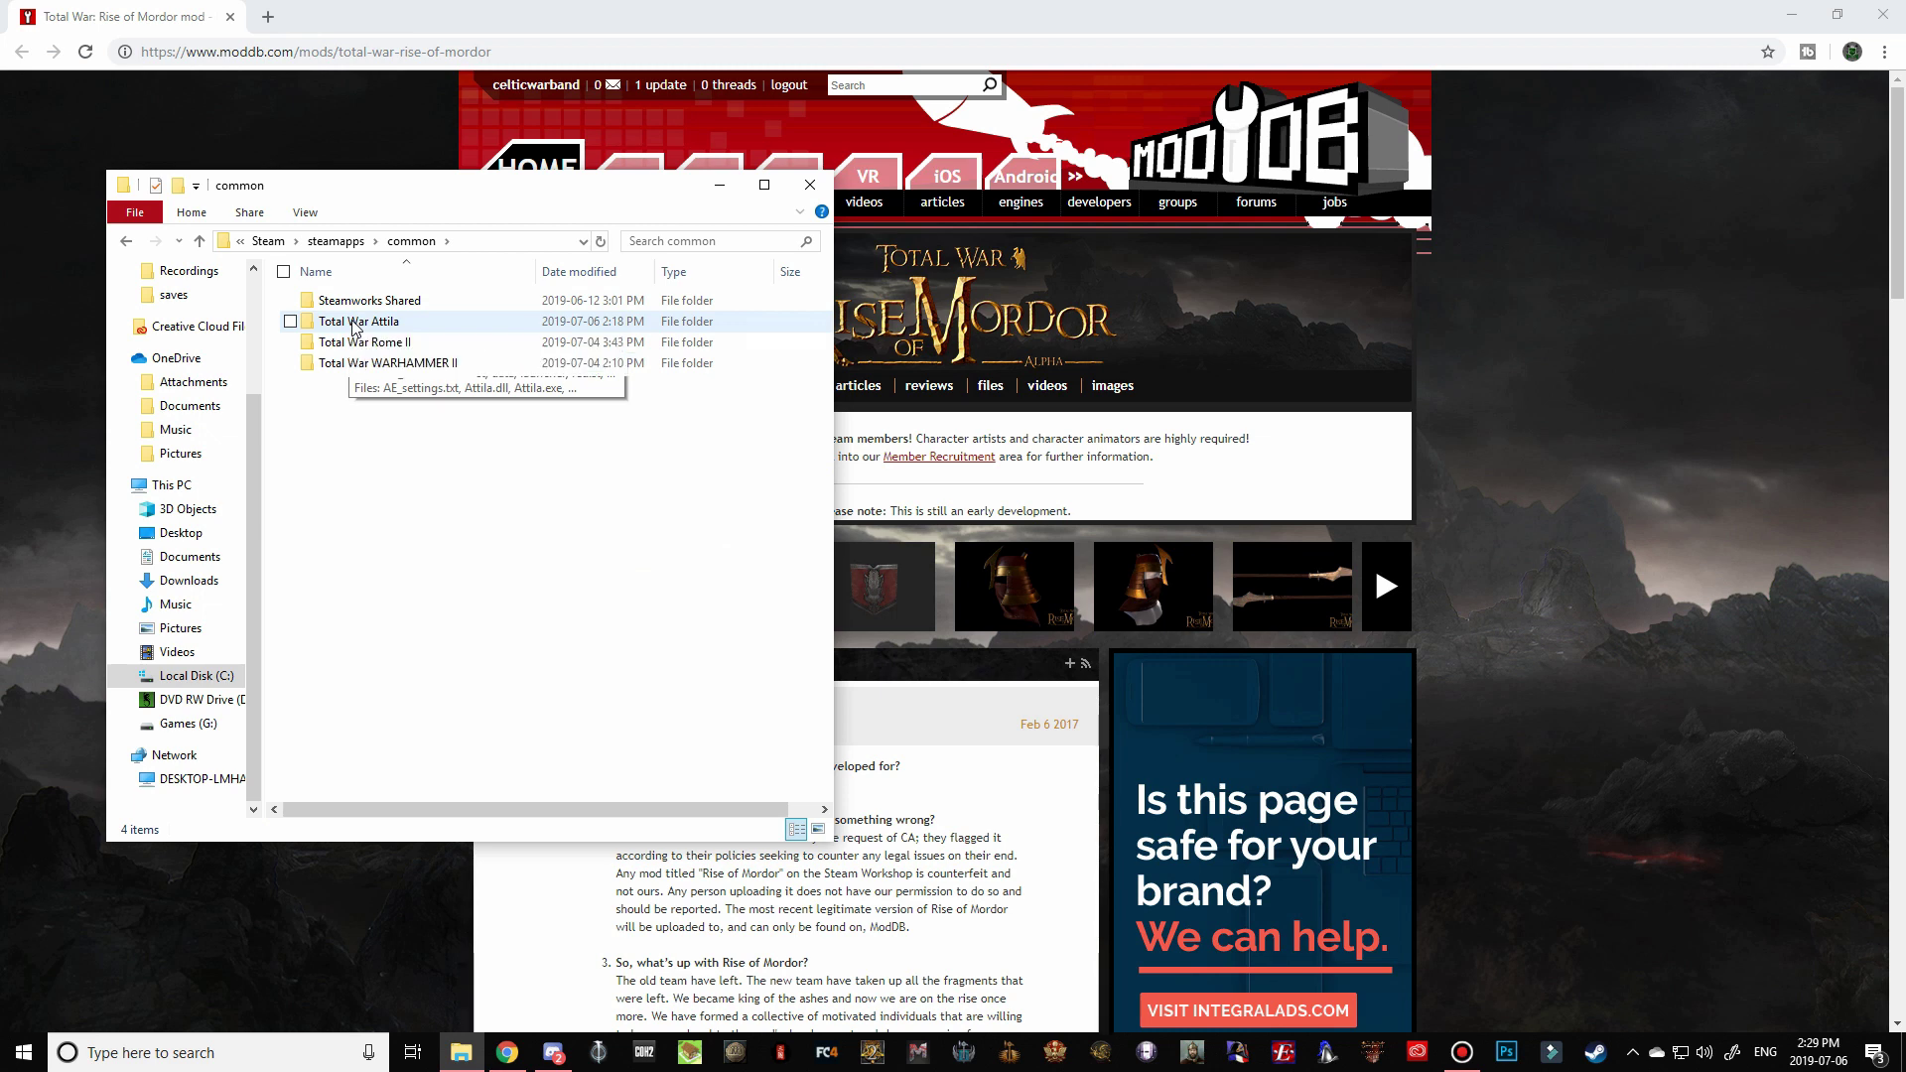
pyautogui.doubleClick(352, 323)
pyautogui.doubleClick(354, 326)
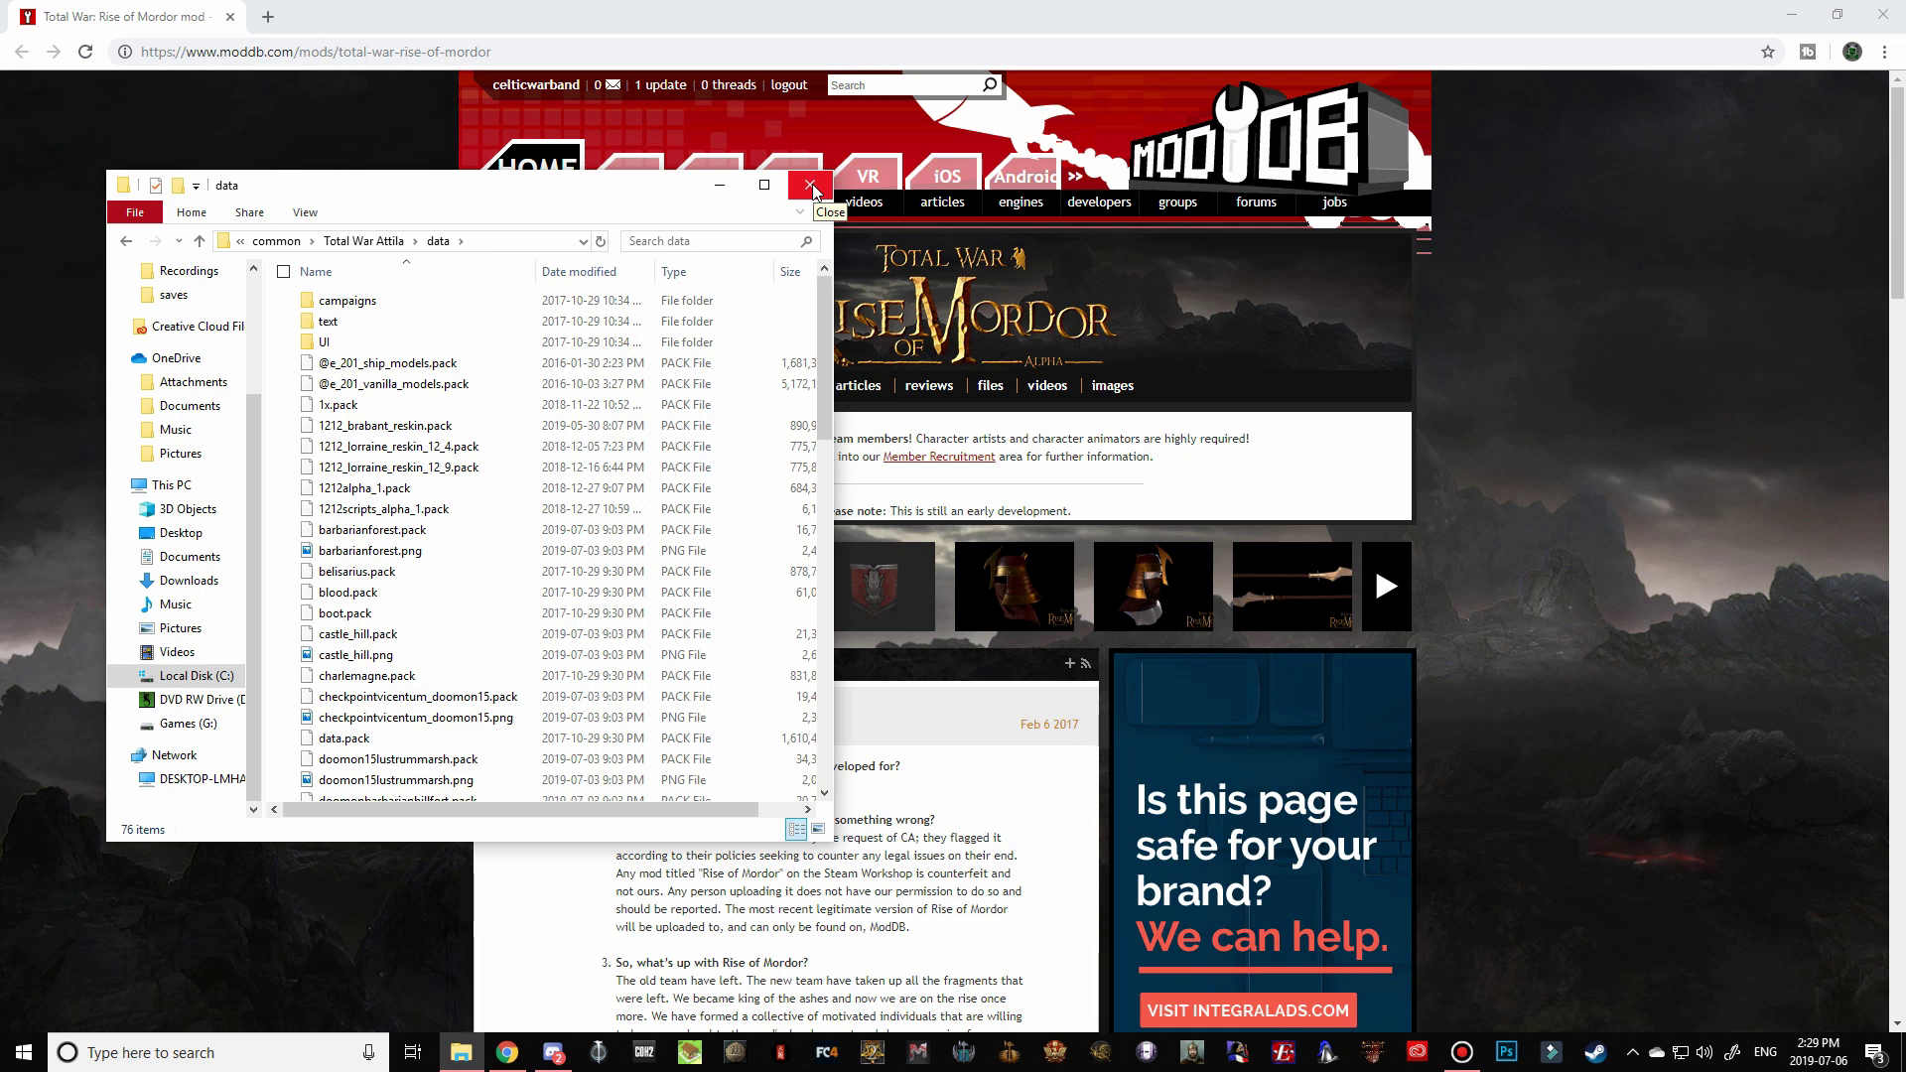
pyautogui.click(719, 186)
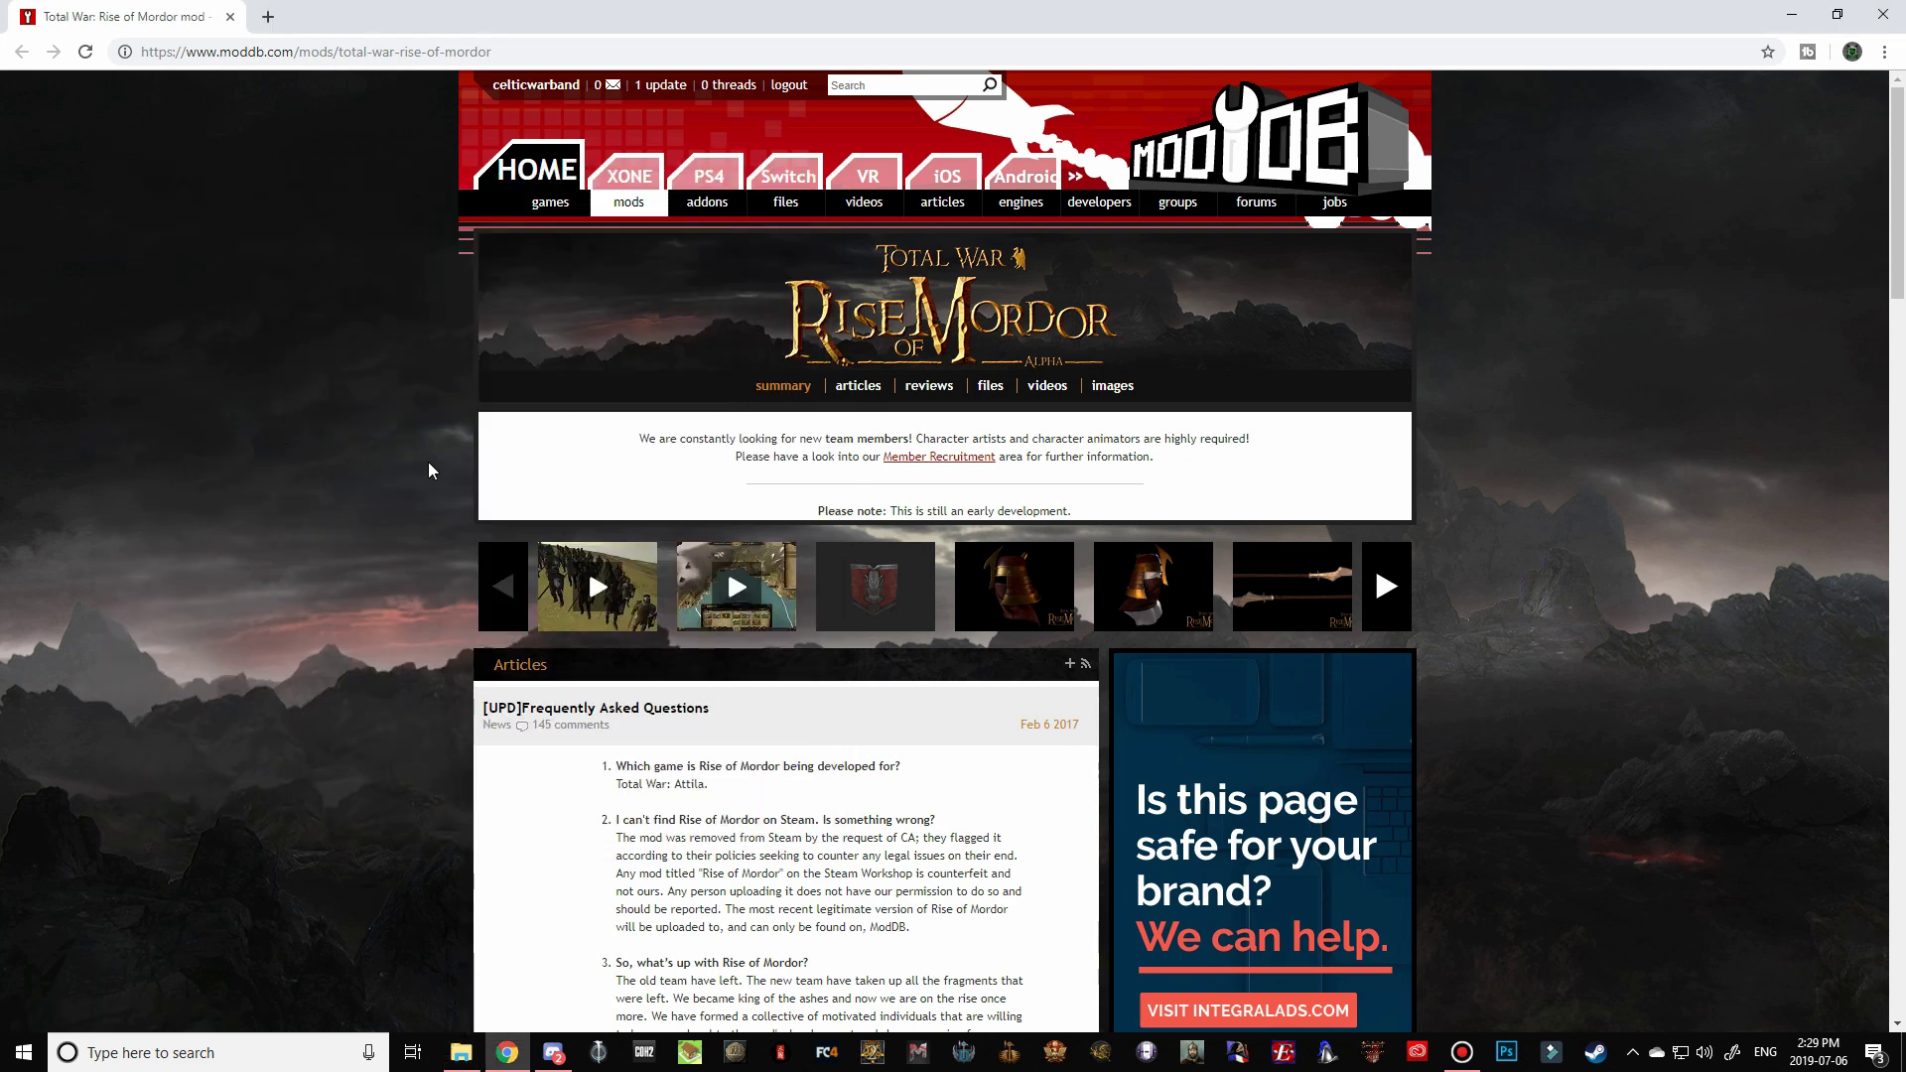
# - From the ModDB homepage, search 'rise of mordor' and open the Total War: Rise of Mordor files list
pyautogui.moveTo(305, 56); pyautogui.dragTo(584, 72)
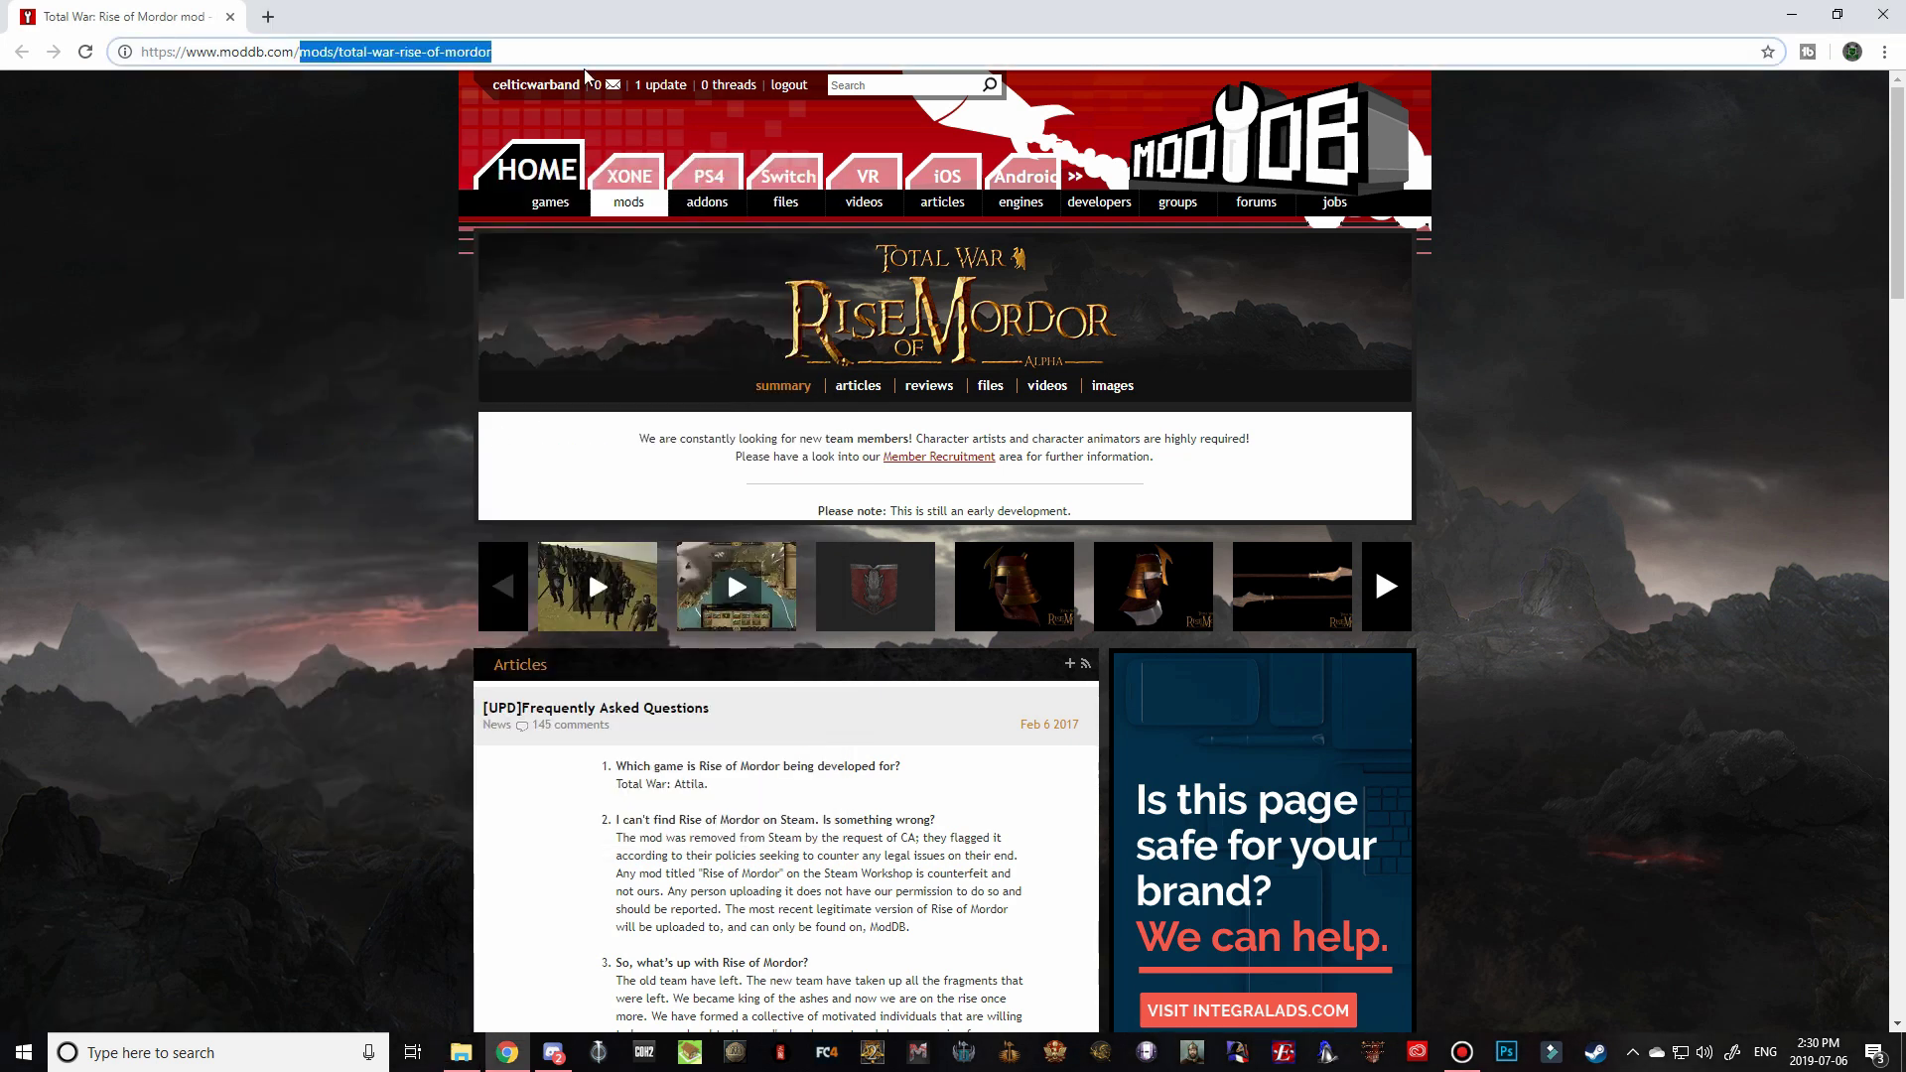
pyautogui.press('BackSpace')
pyautogui.press('Return')
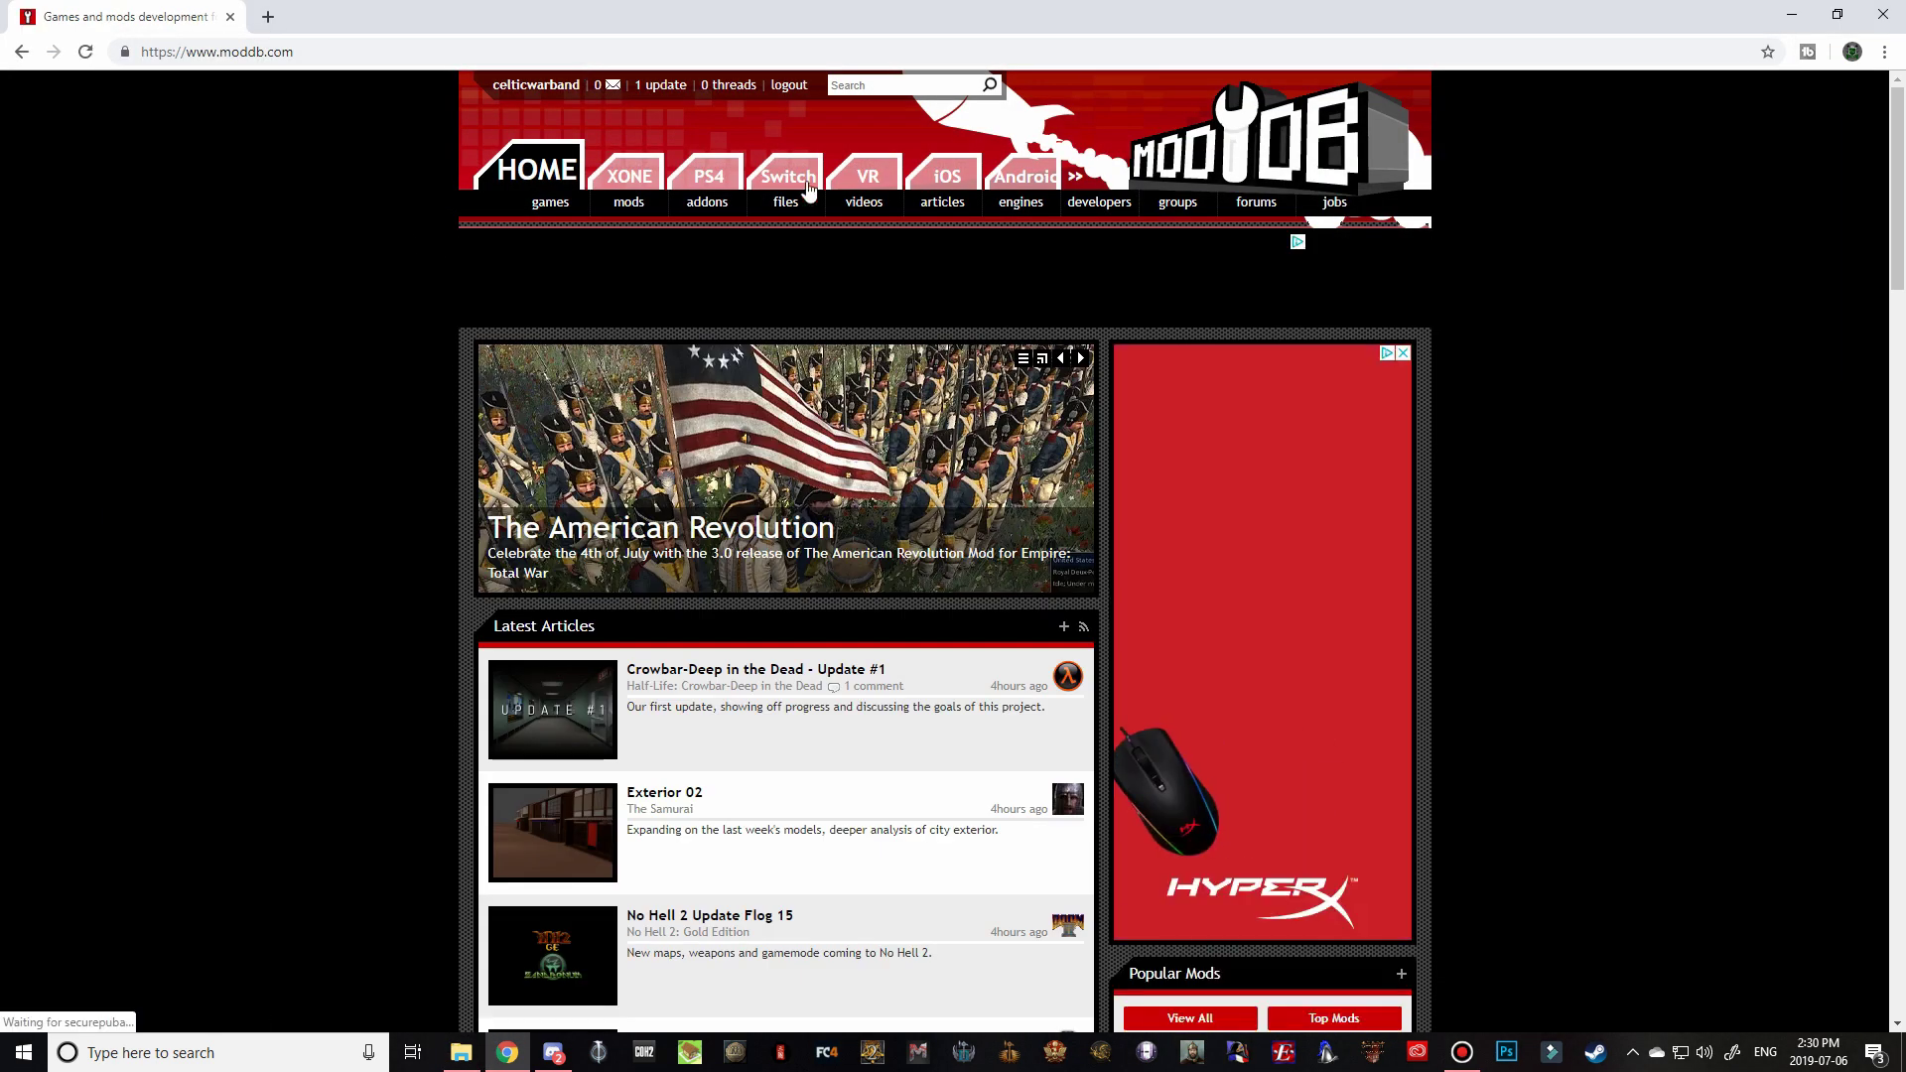
pyautogui.click(870, 85)
pyautogui.write('rise of')
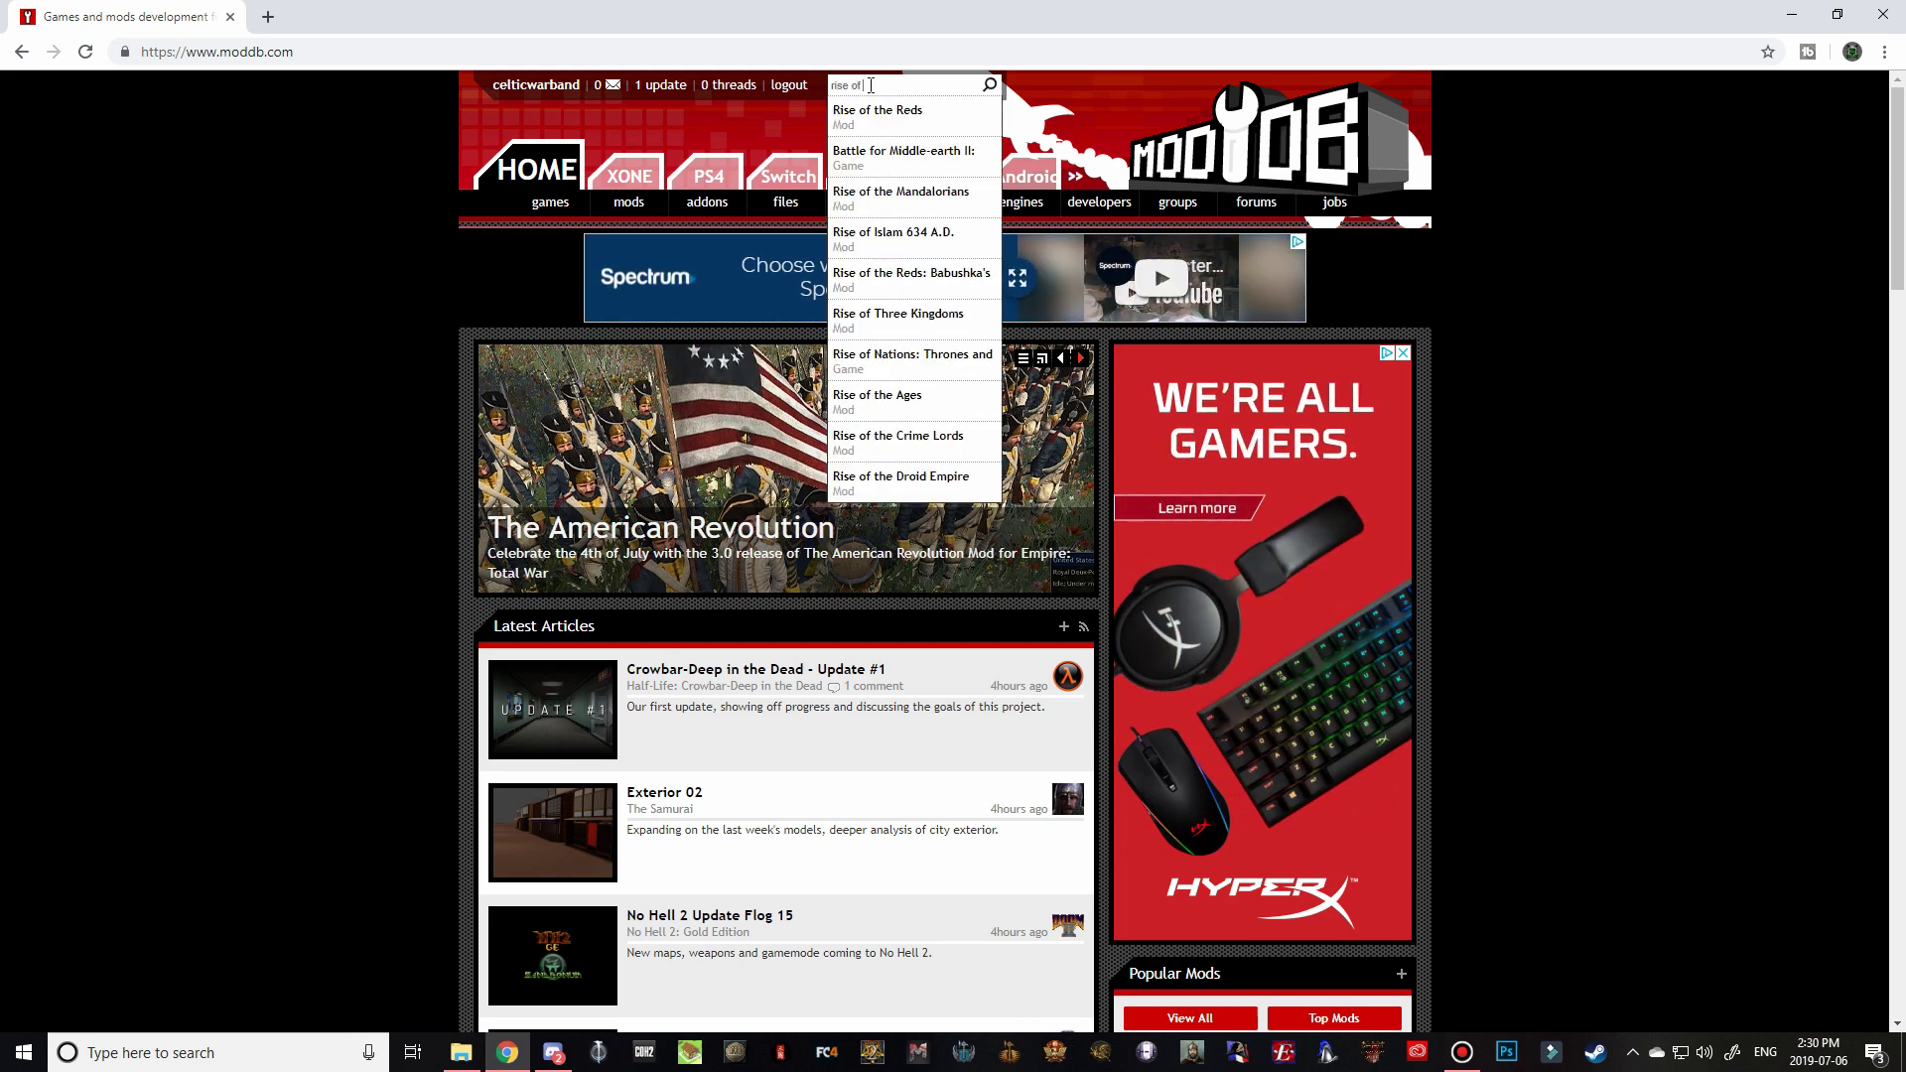
pyautogui.write(' mordor')
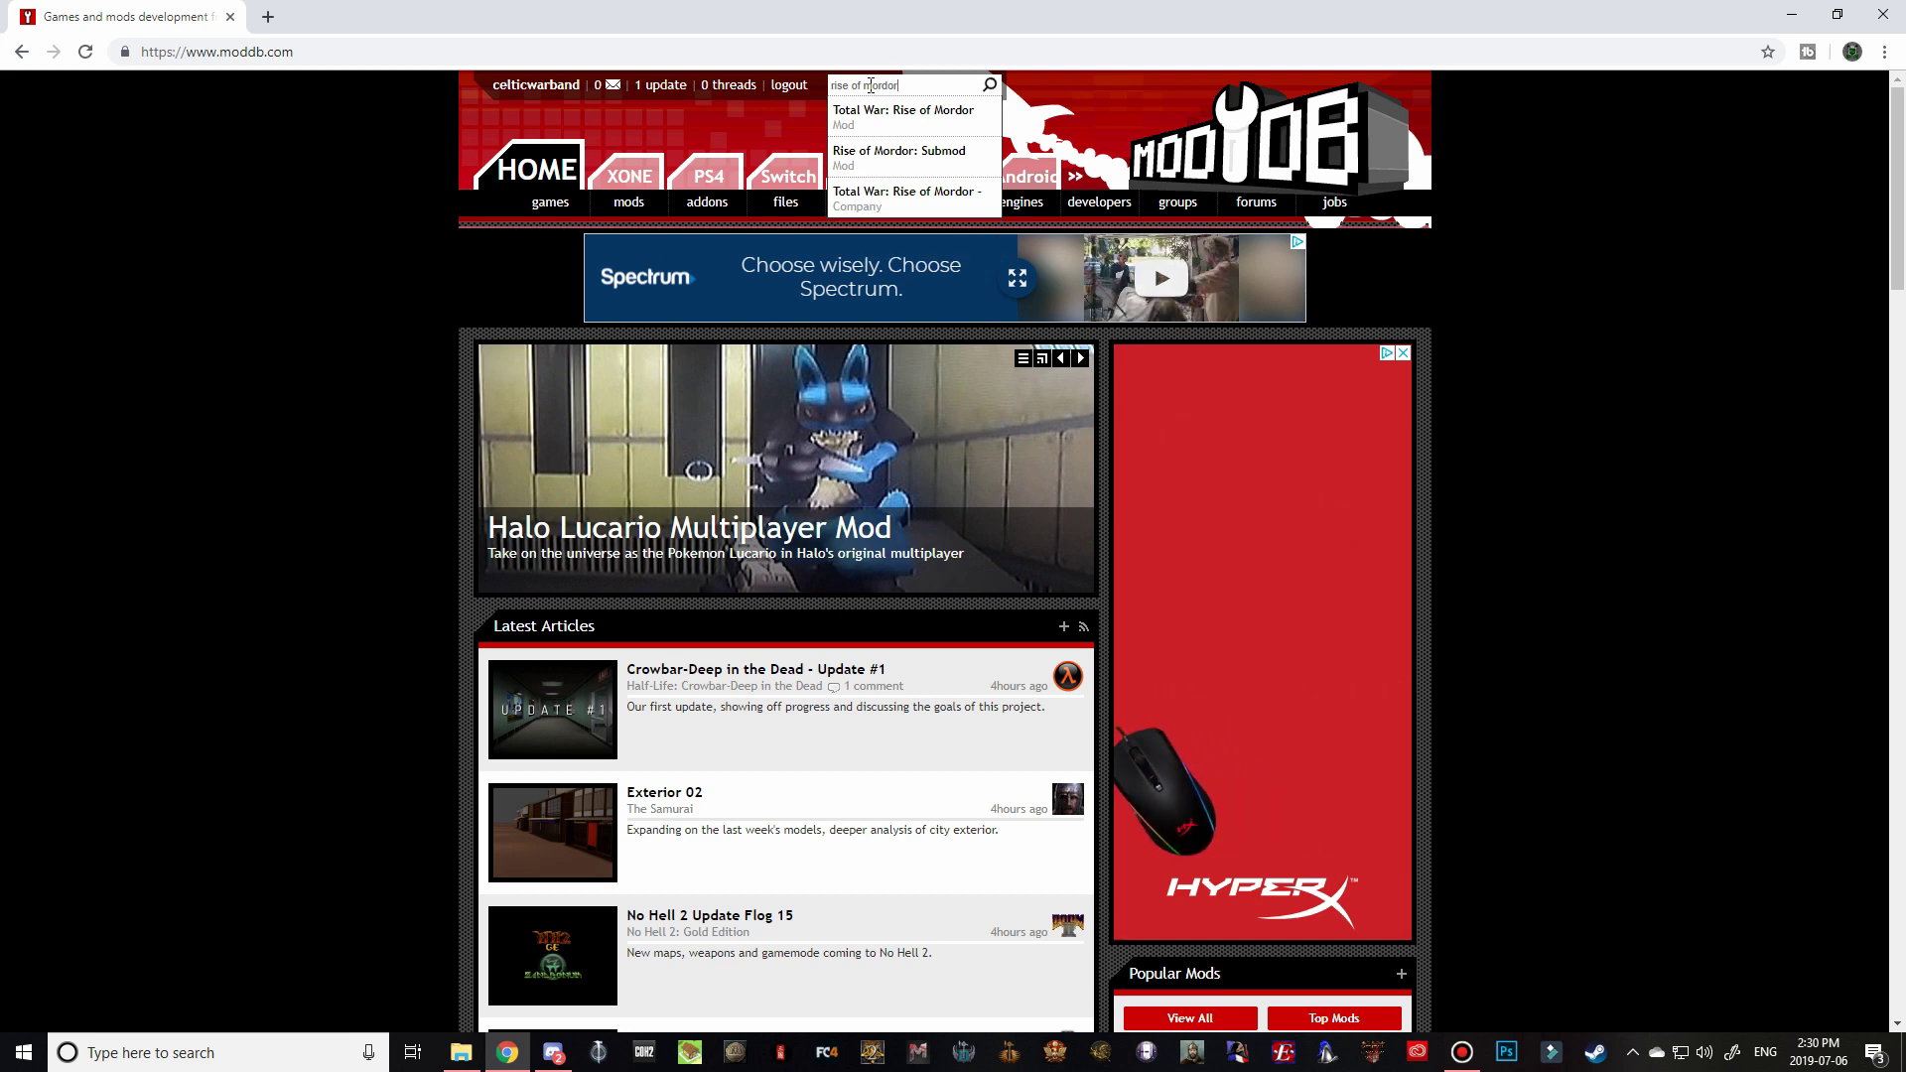
pyautogui.click(933, 114)
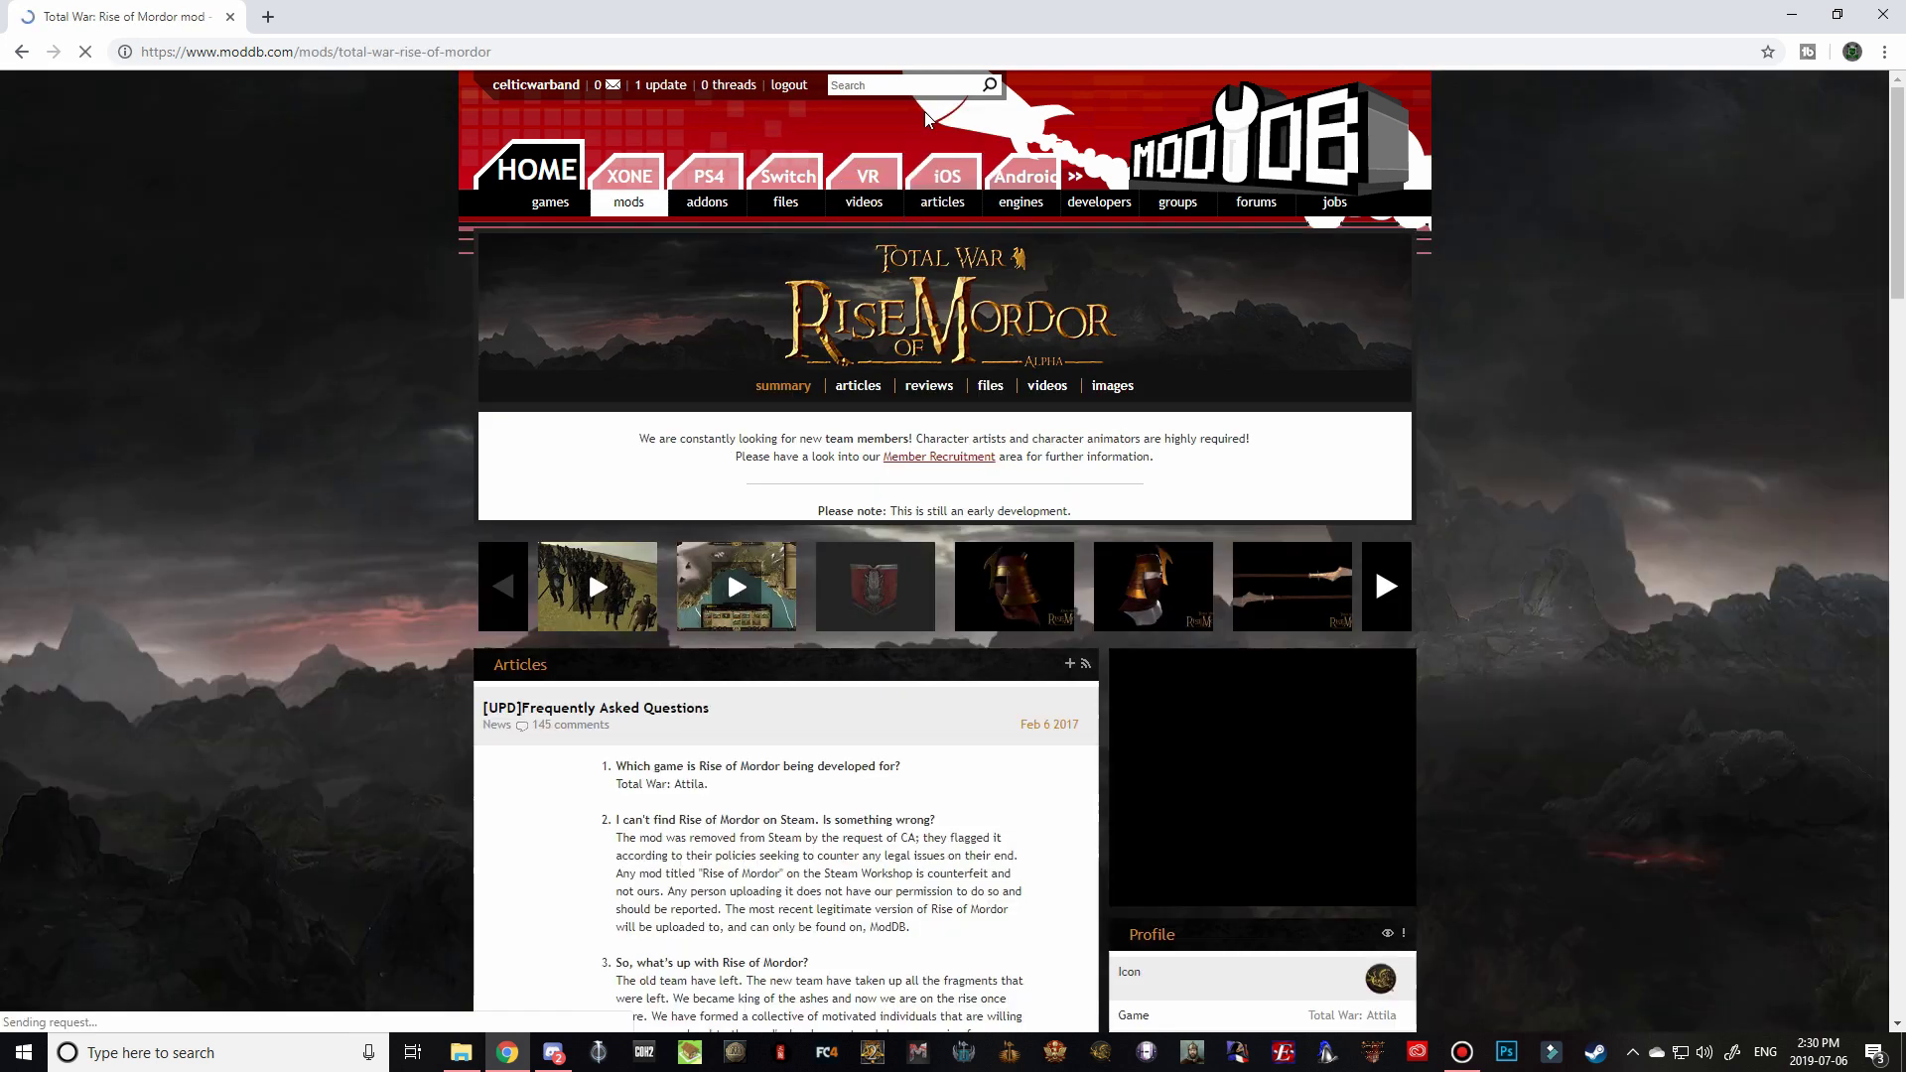
pyautogui.click(992, 390)
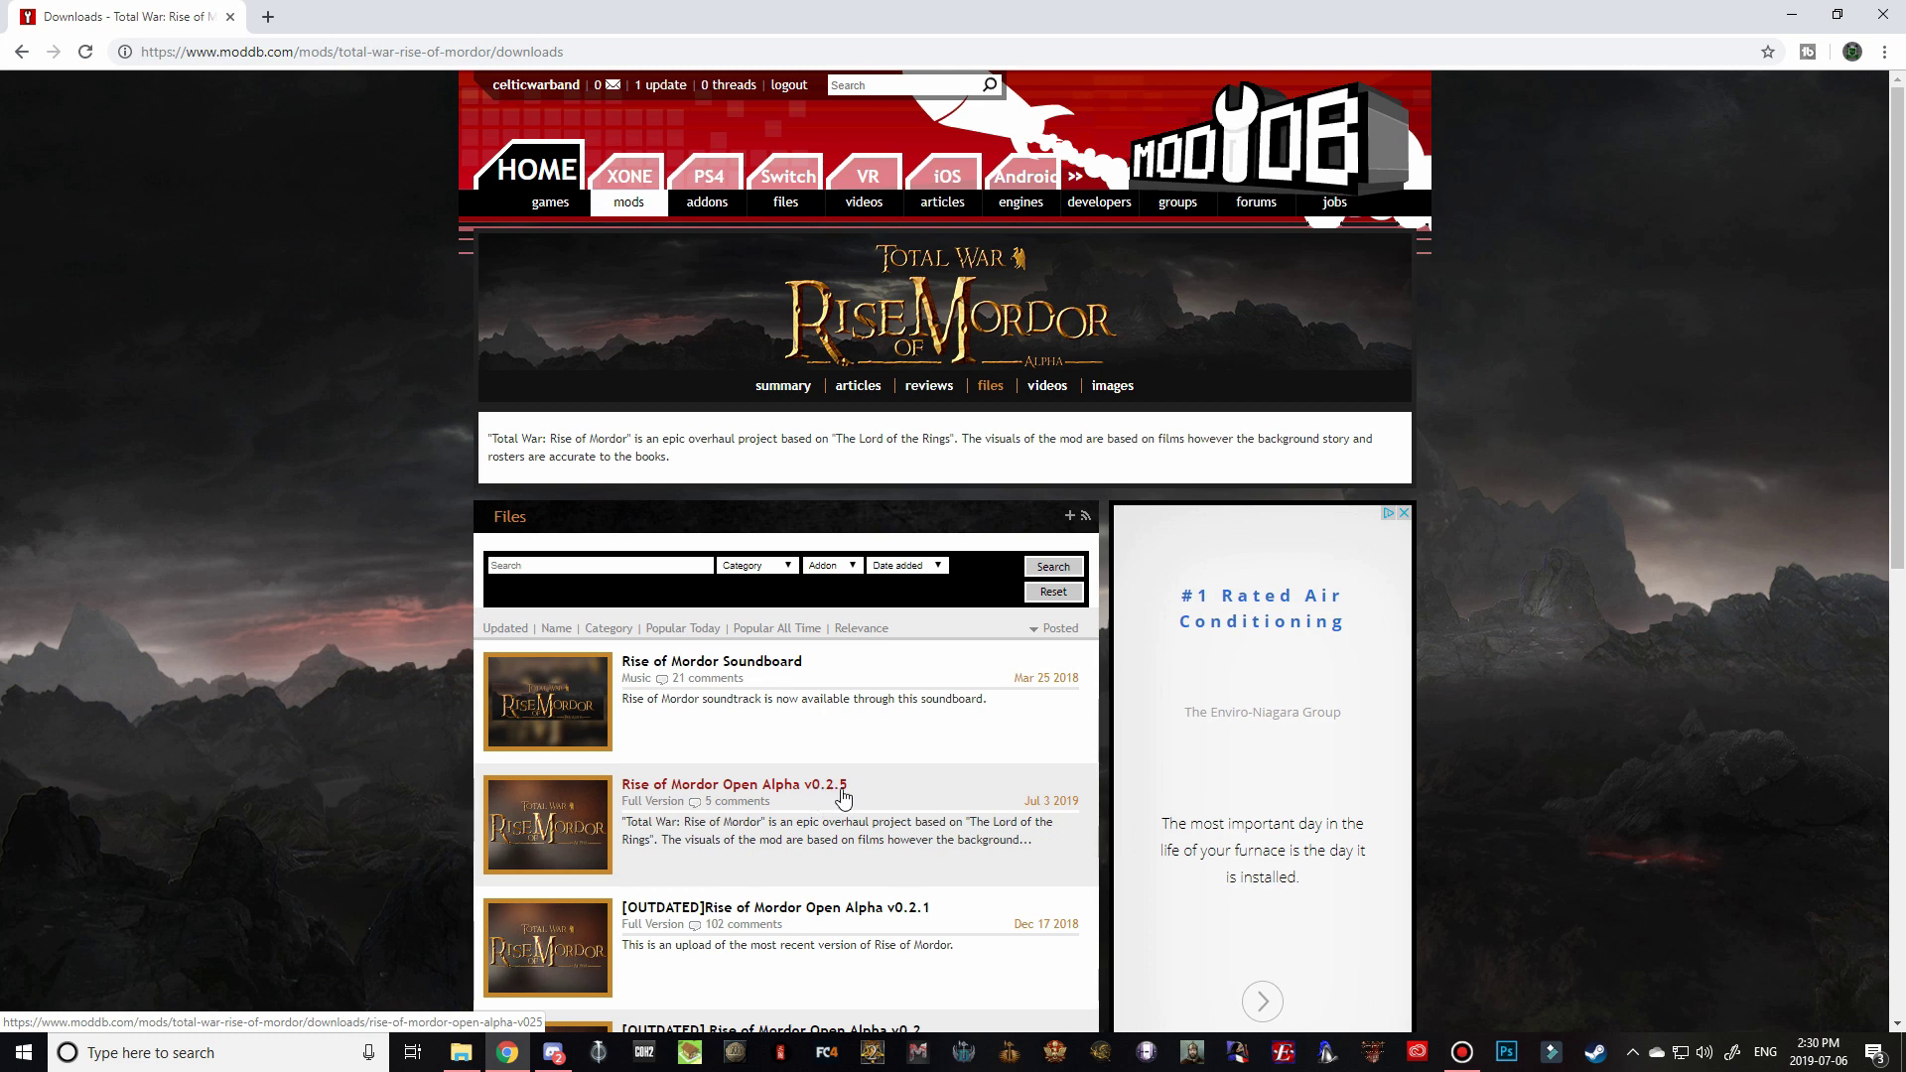
# - Download the 693.84mb Rise of Mordor Open Alpha v0.2.5 archive and close the download pop-up
pyautogui.click(748, 786)
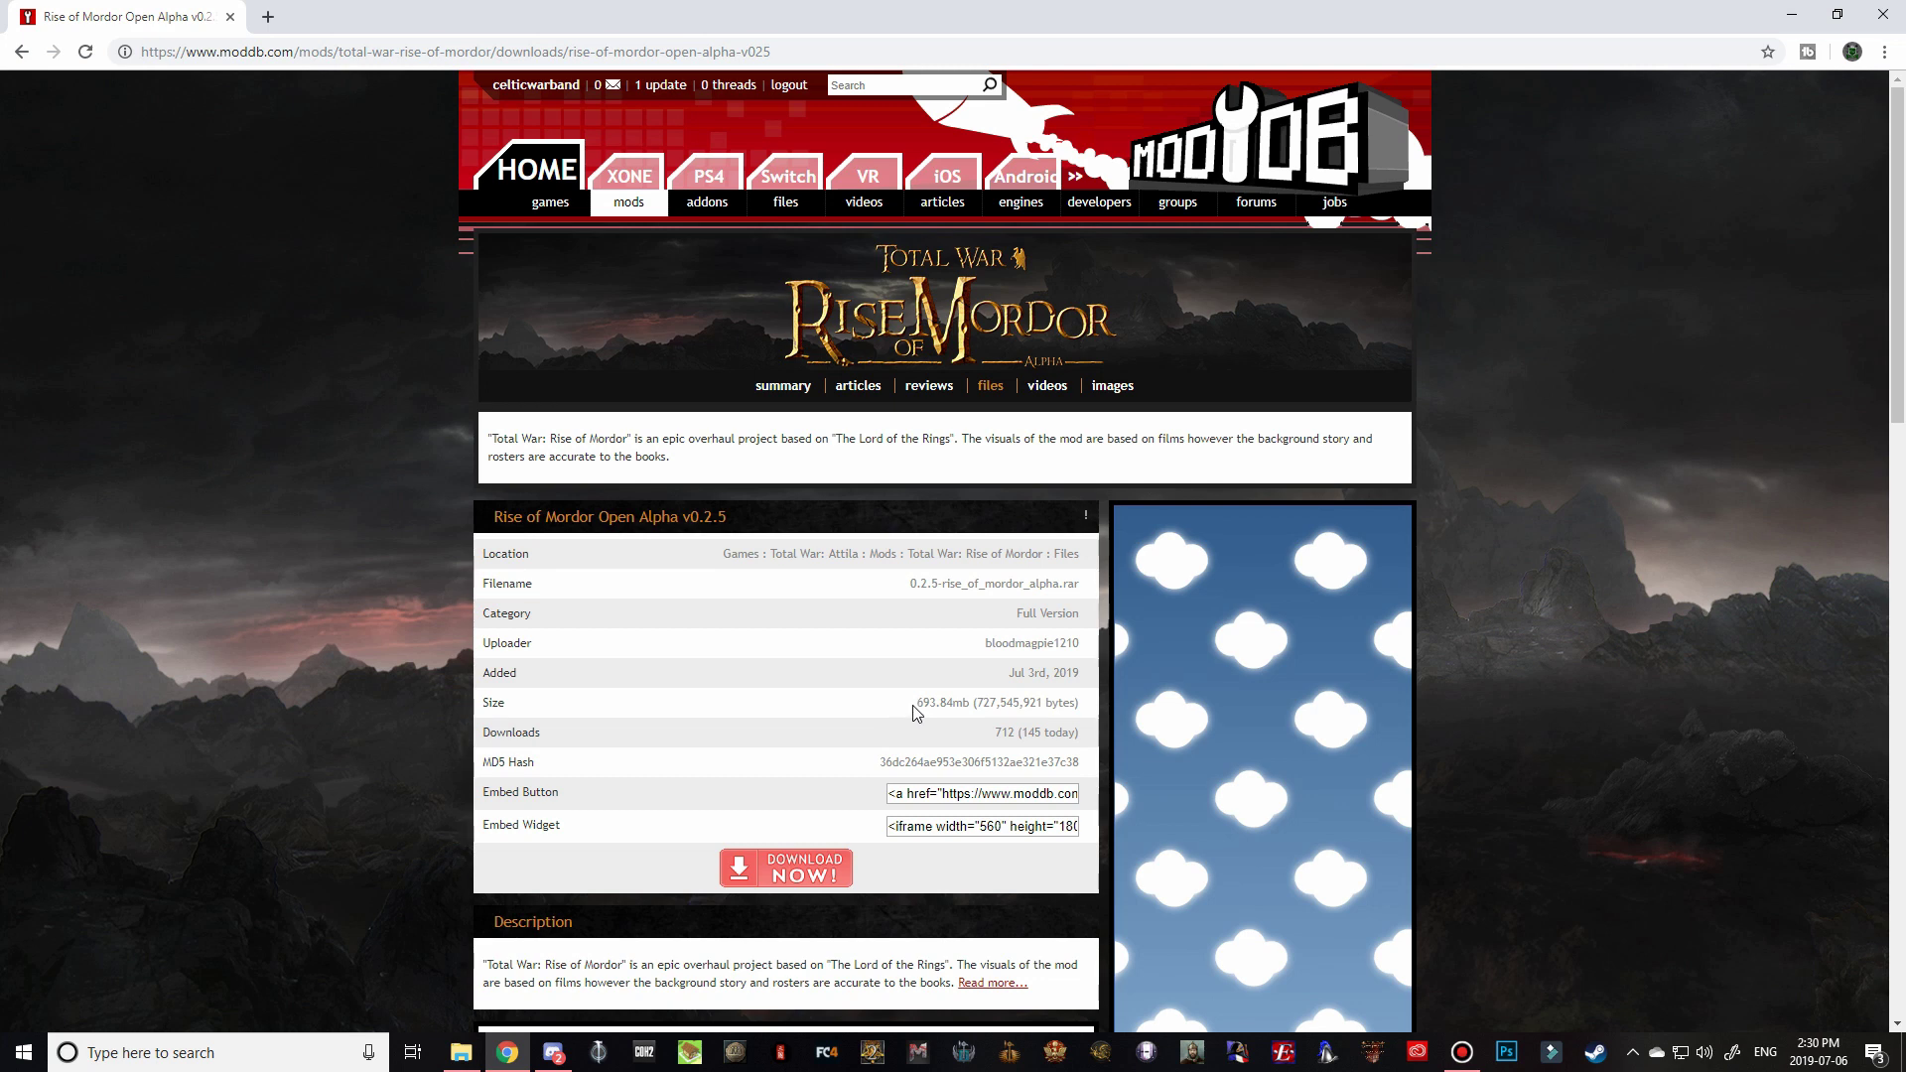
pyautogui.moveTo(915, 704); pyautogui.dragTo(968, 707)
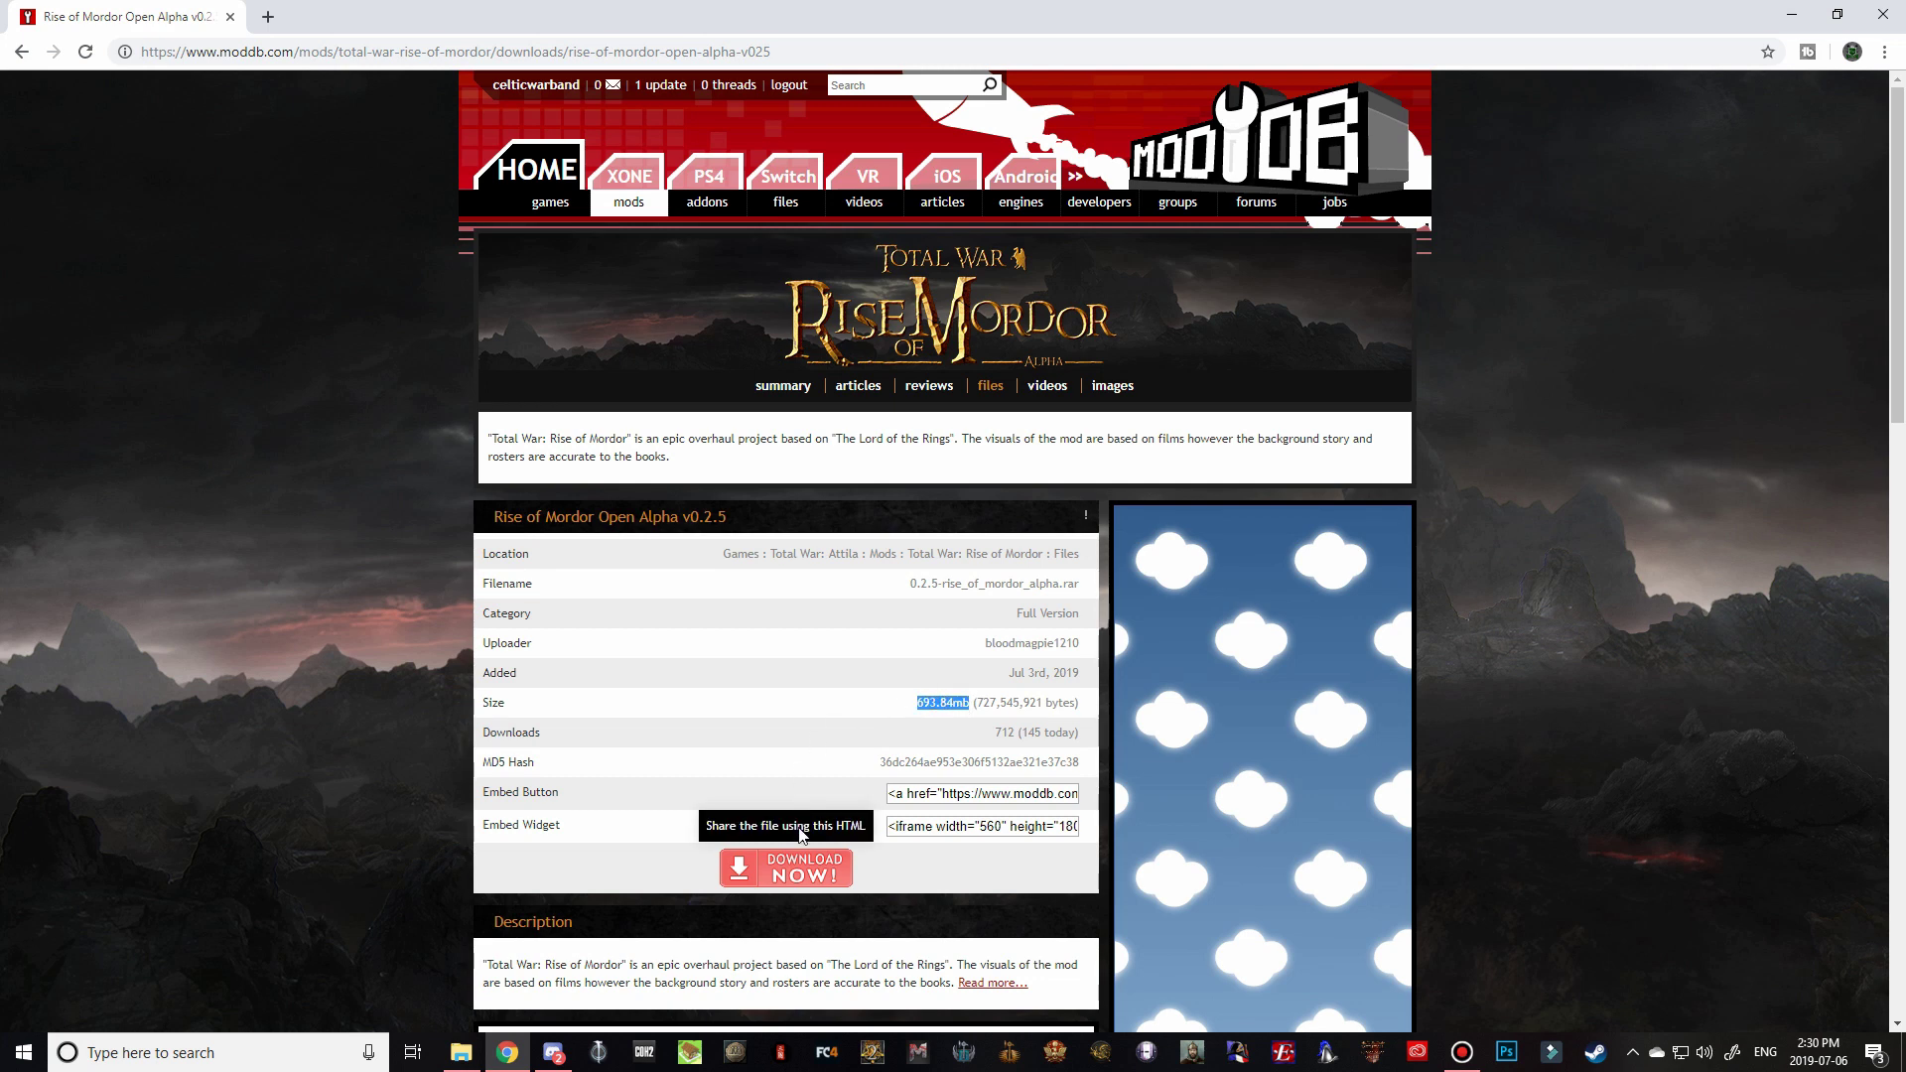
pyautogui.click(804, 873)
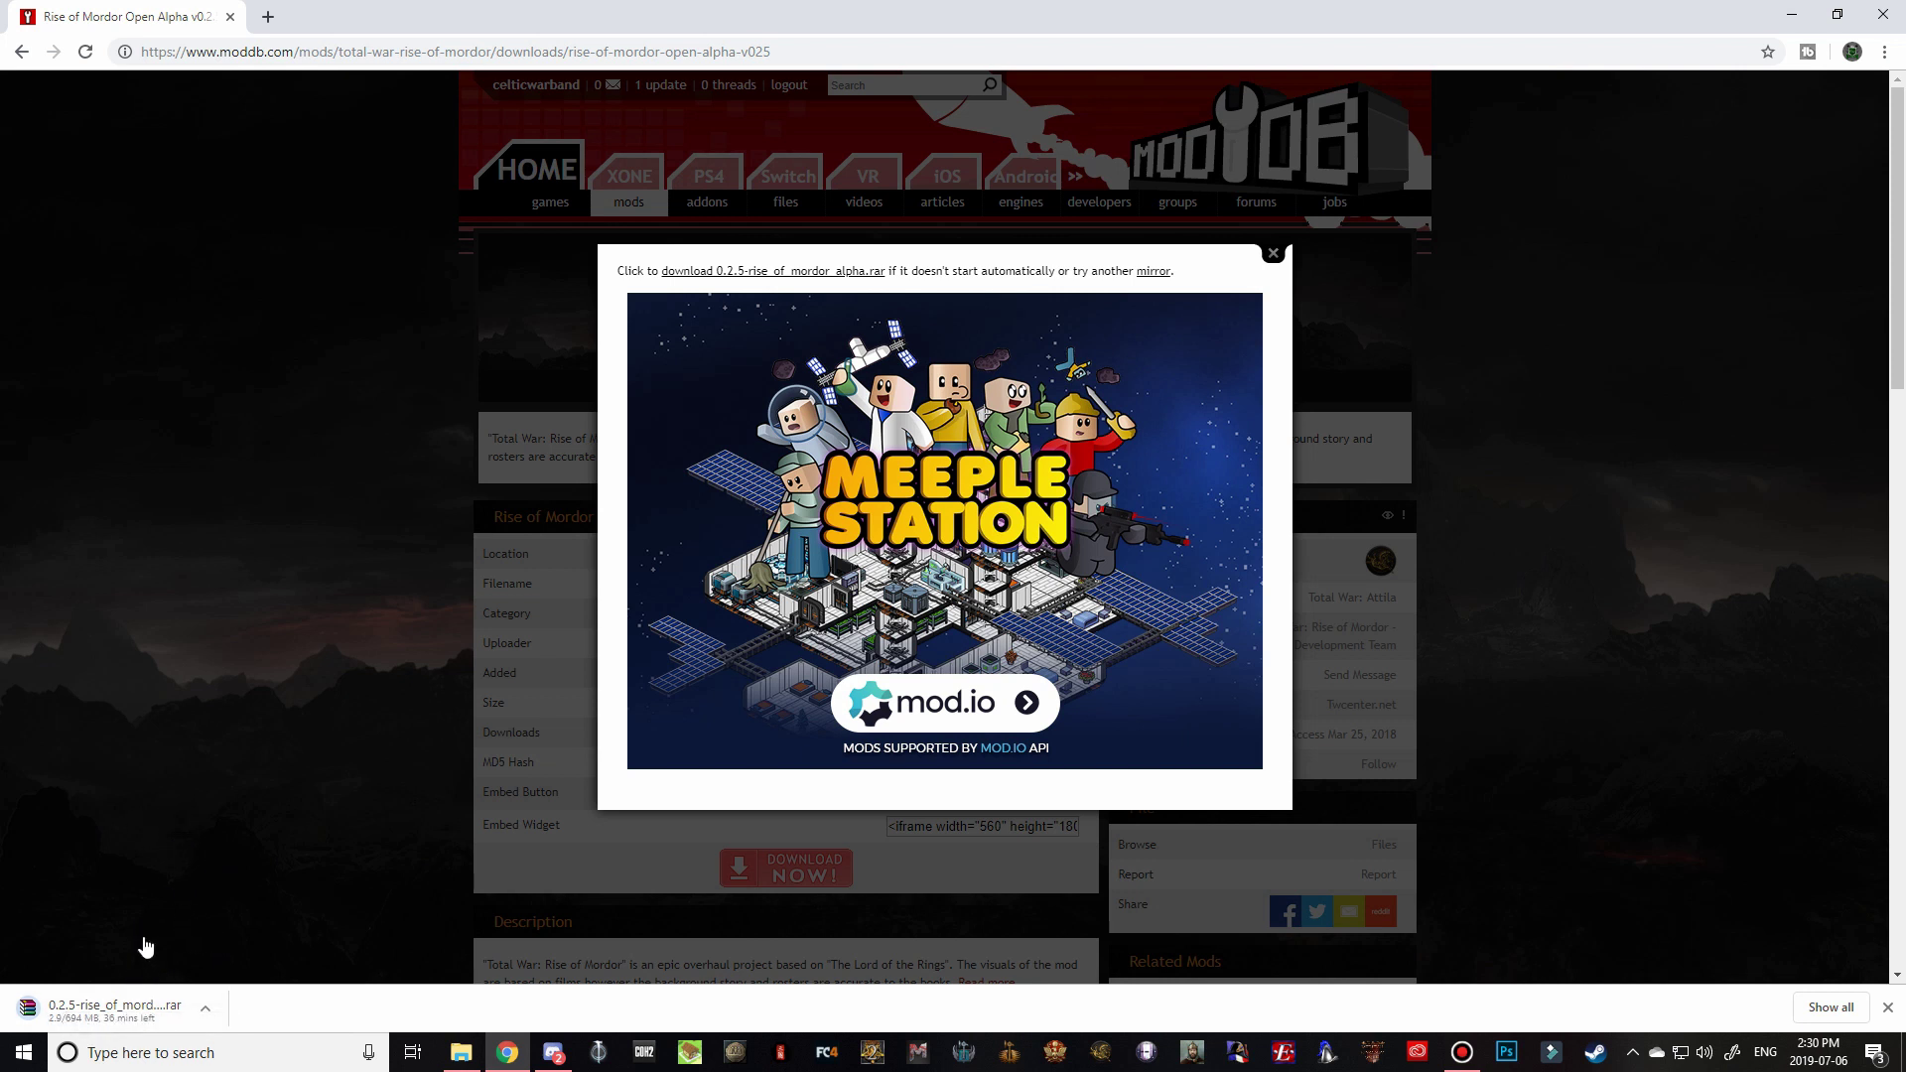
pyautogui.click(1278, 255)
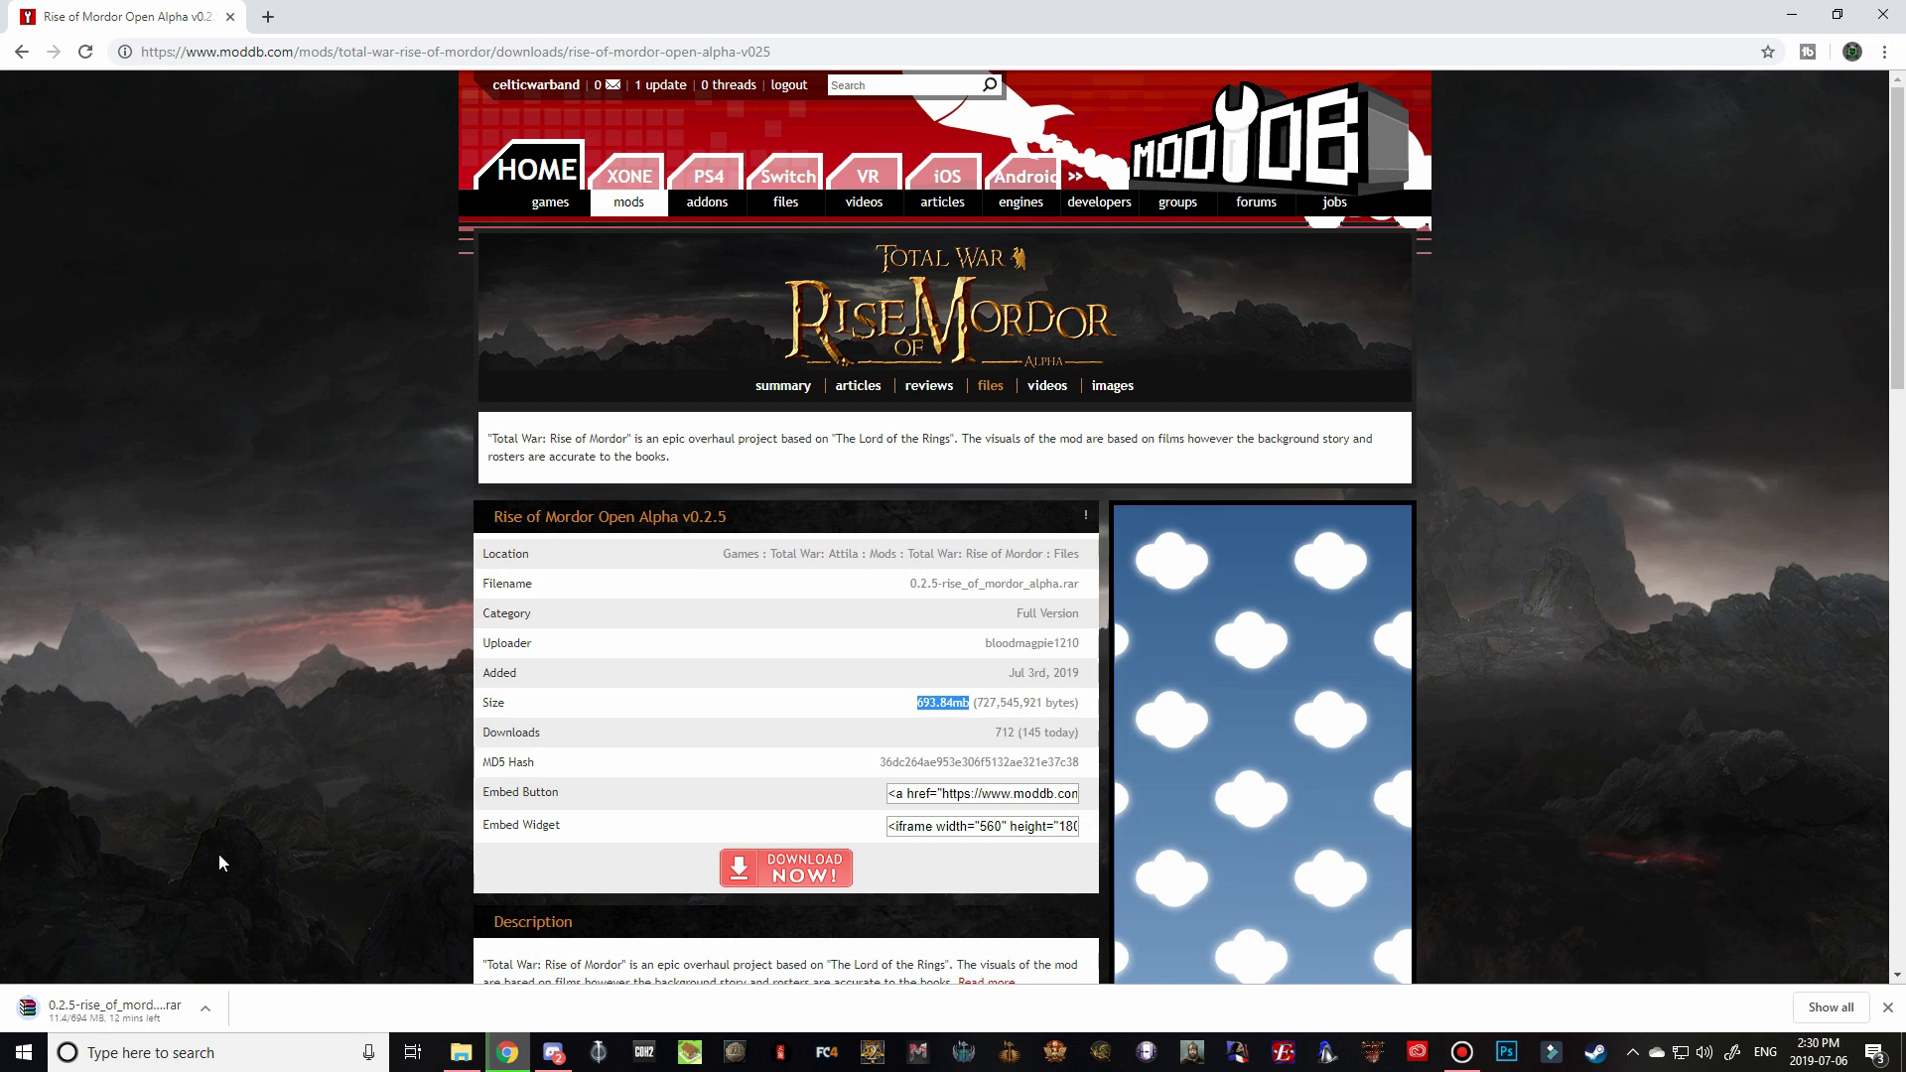
pyautogui.click(725, 708)
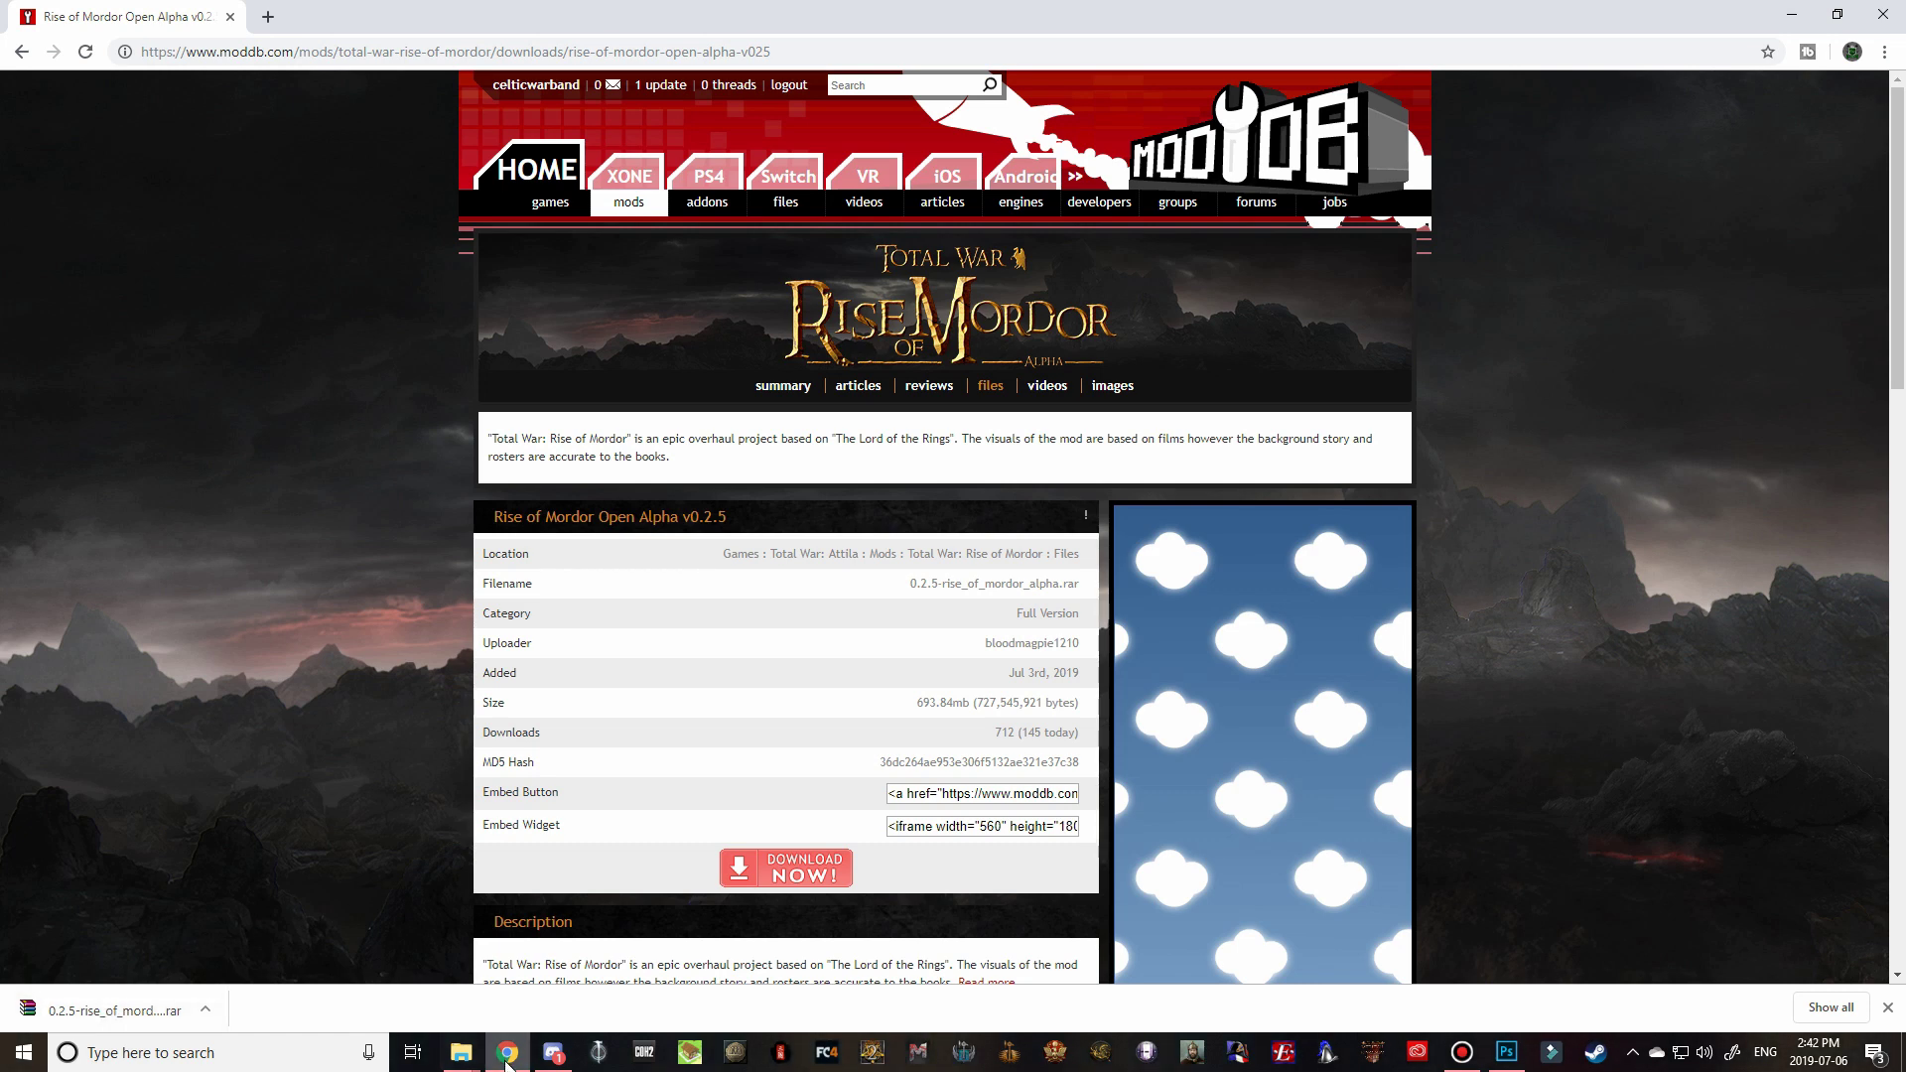
pyautogui.click(462, 1066)
# - From the Downloads folder window, open 0.2.5-rise_of_mordor_alpha.rar in WinRAR
pyautogui.rightClick(461, 1066)
pyautogui.click(460, 1062)
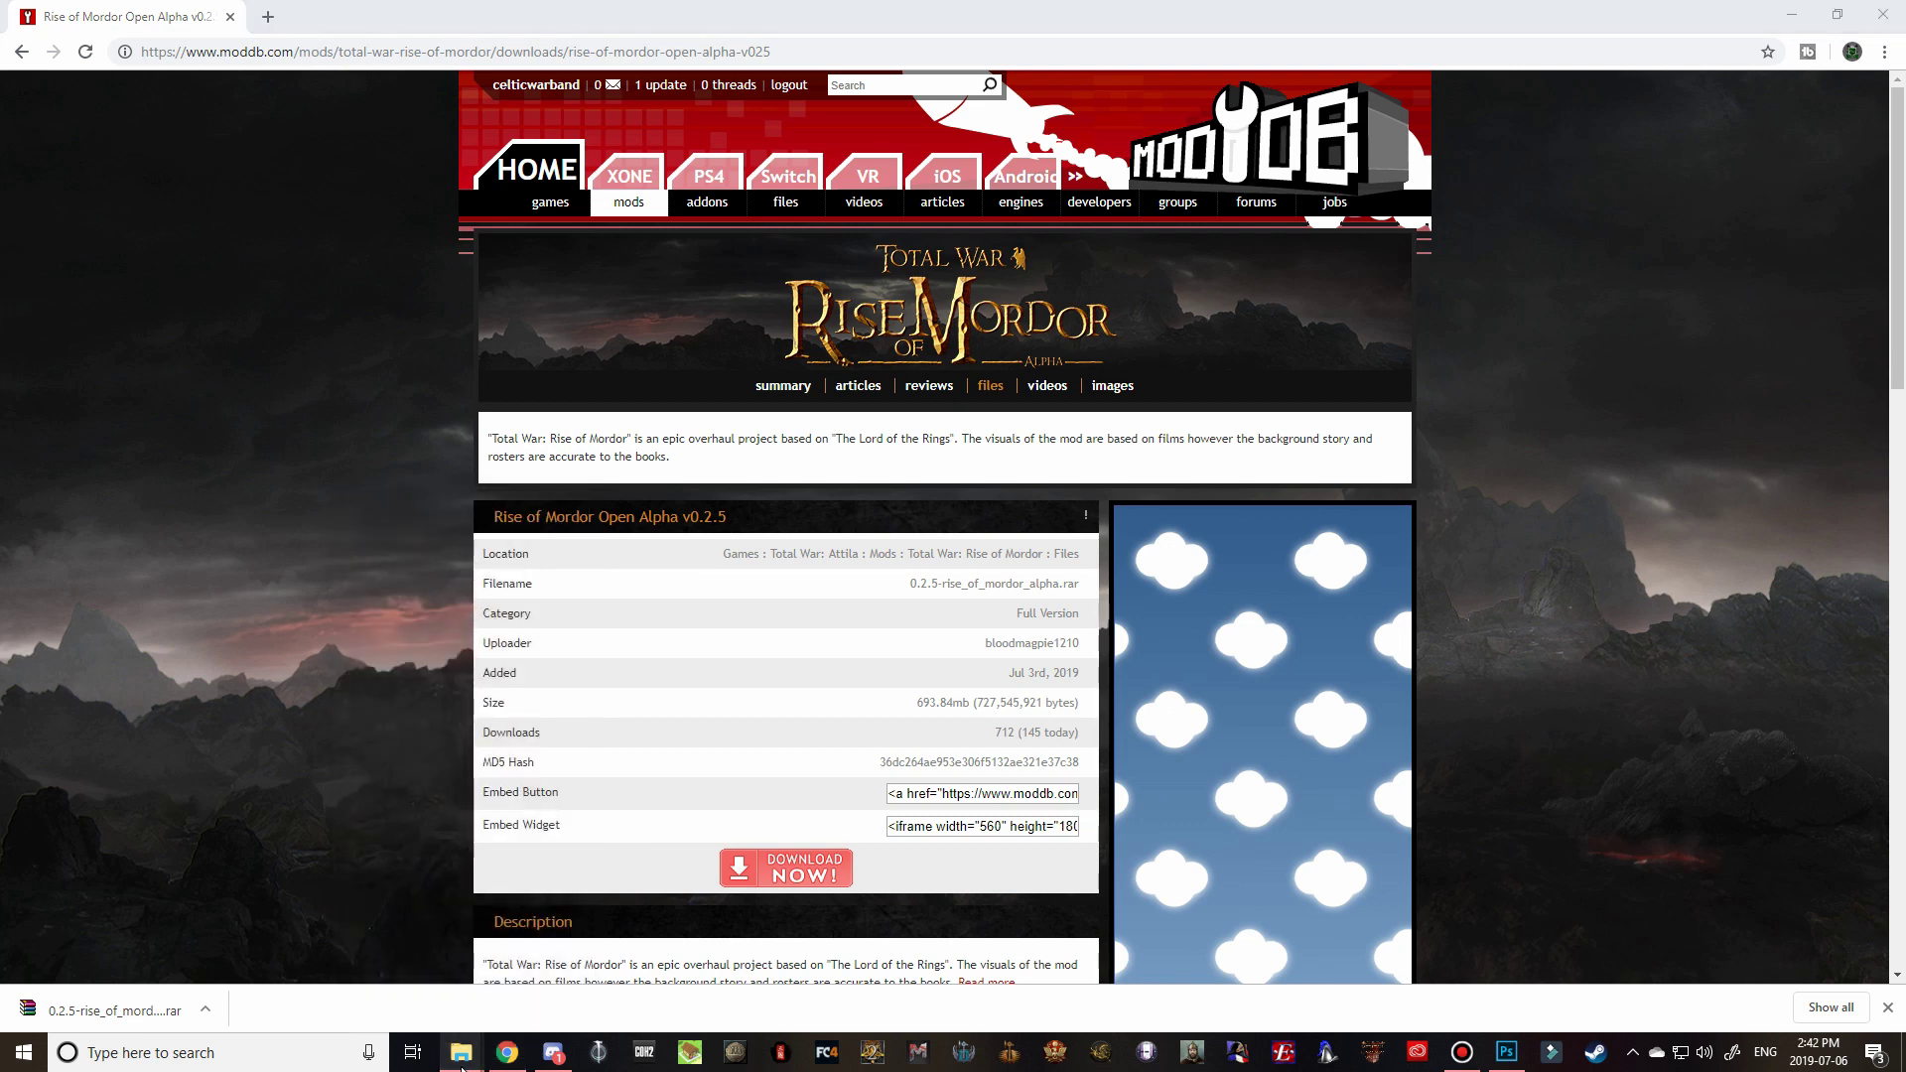
pyautogui.click(415, 1015)
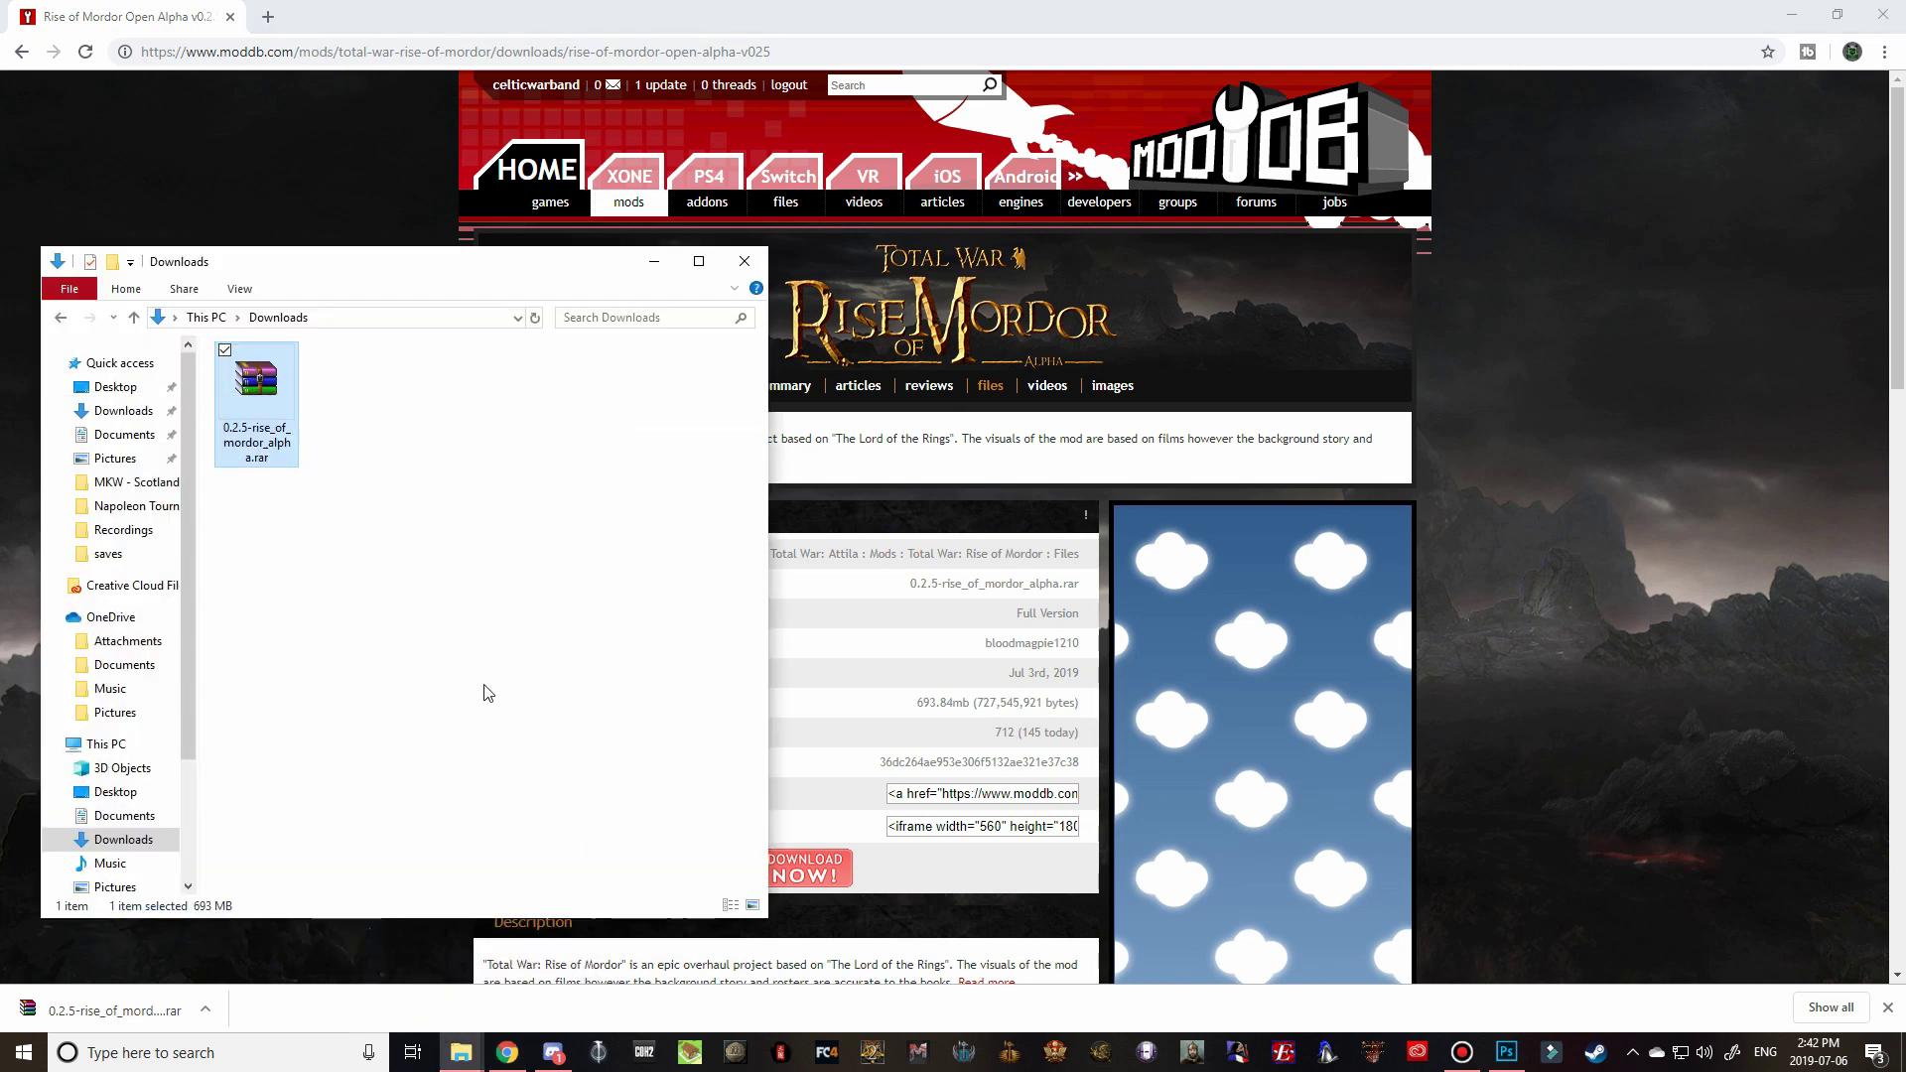
pyautogui.click(307, 511)
pyautogui.click(266, 434)
pyautogui.doubleClick(256, 397)
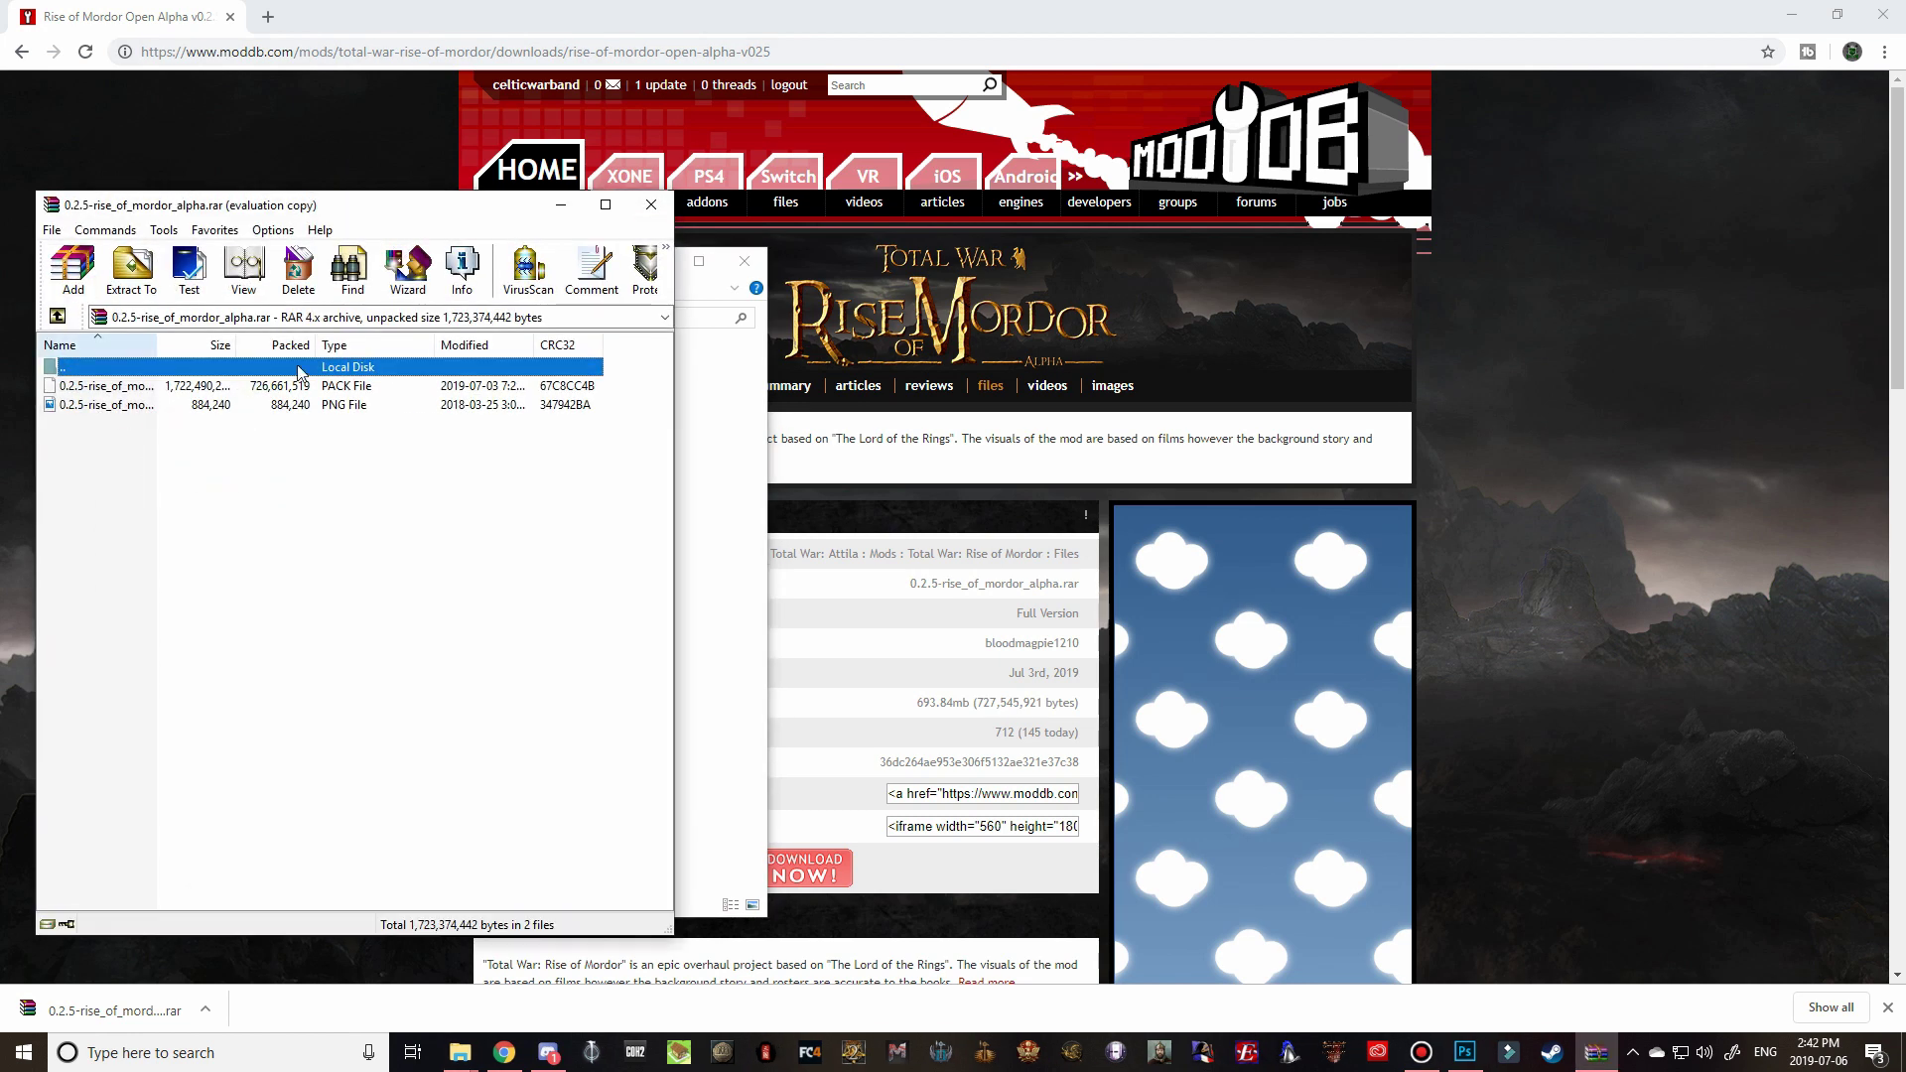
# - Dismiss the WinRAR licence reminder and select the PACK and PNG files in the archive
pyautogui.click(514, 488)
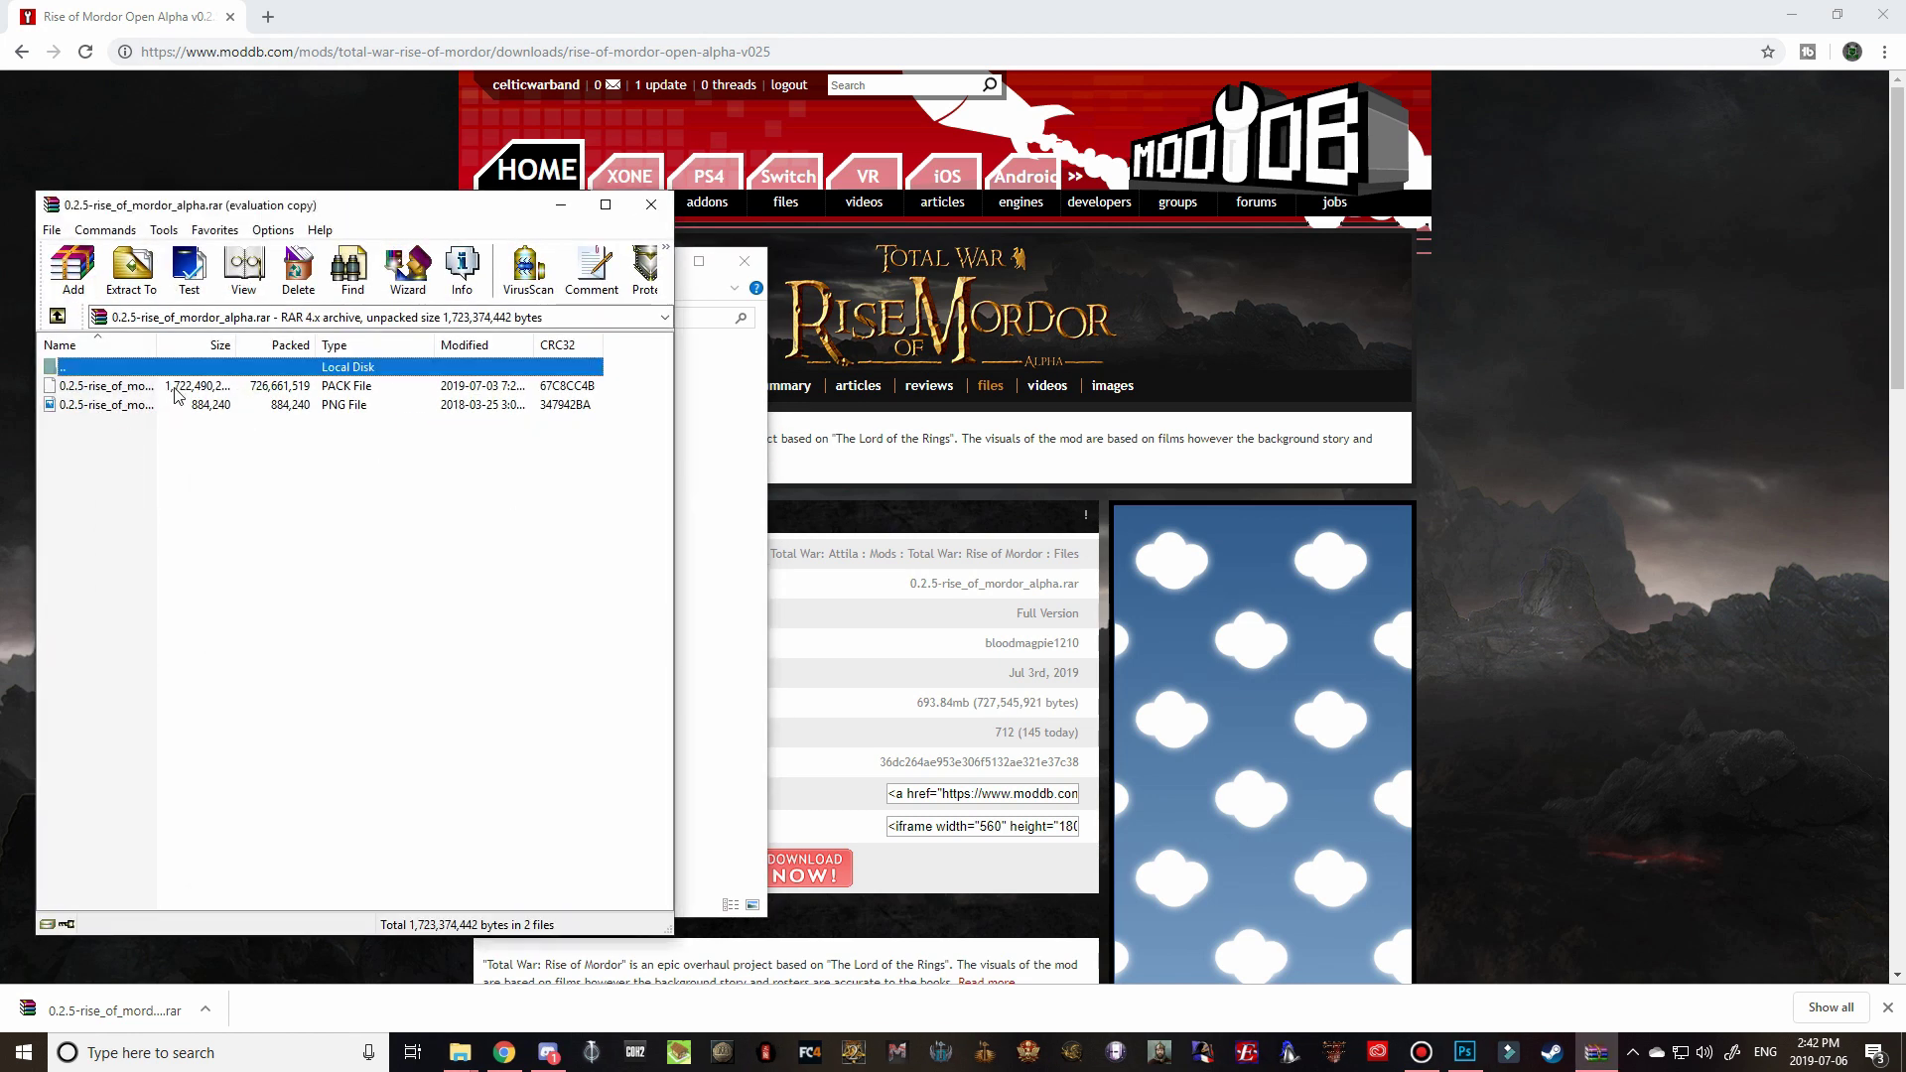
pyautogui.click(114, 387)
pyautogui.click(101, 407)
pyautogui.click(98, 387)
pyautogui.click(94, 405)
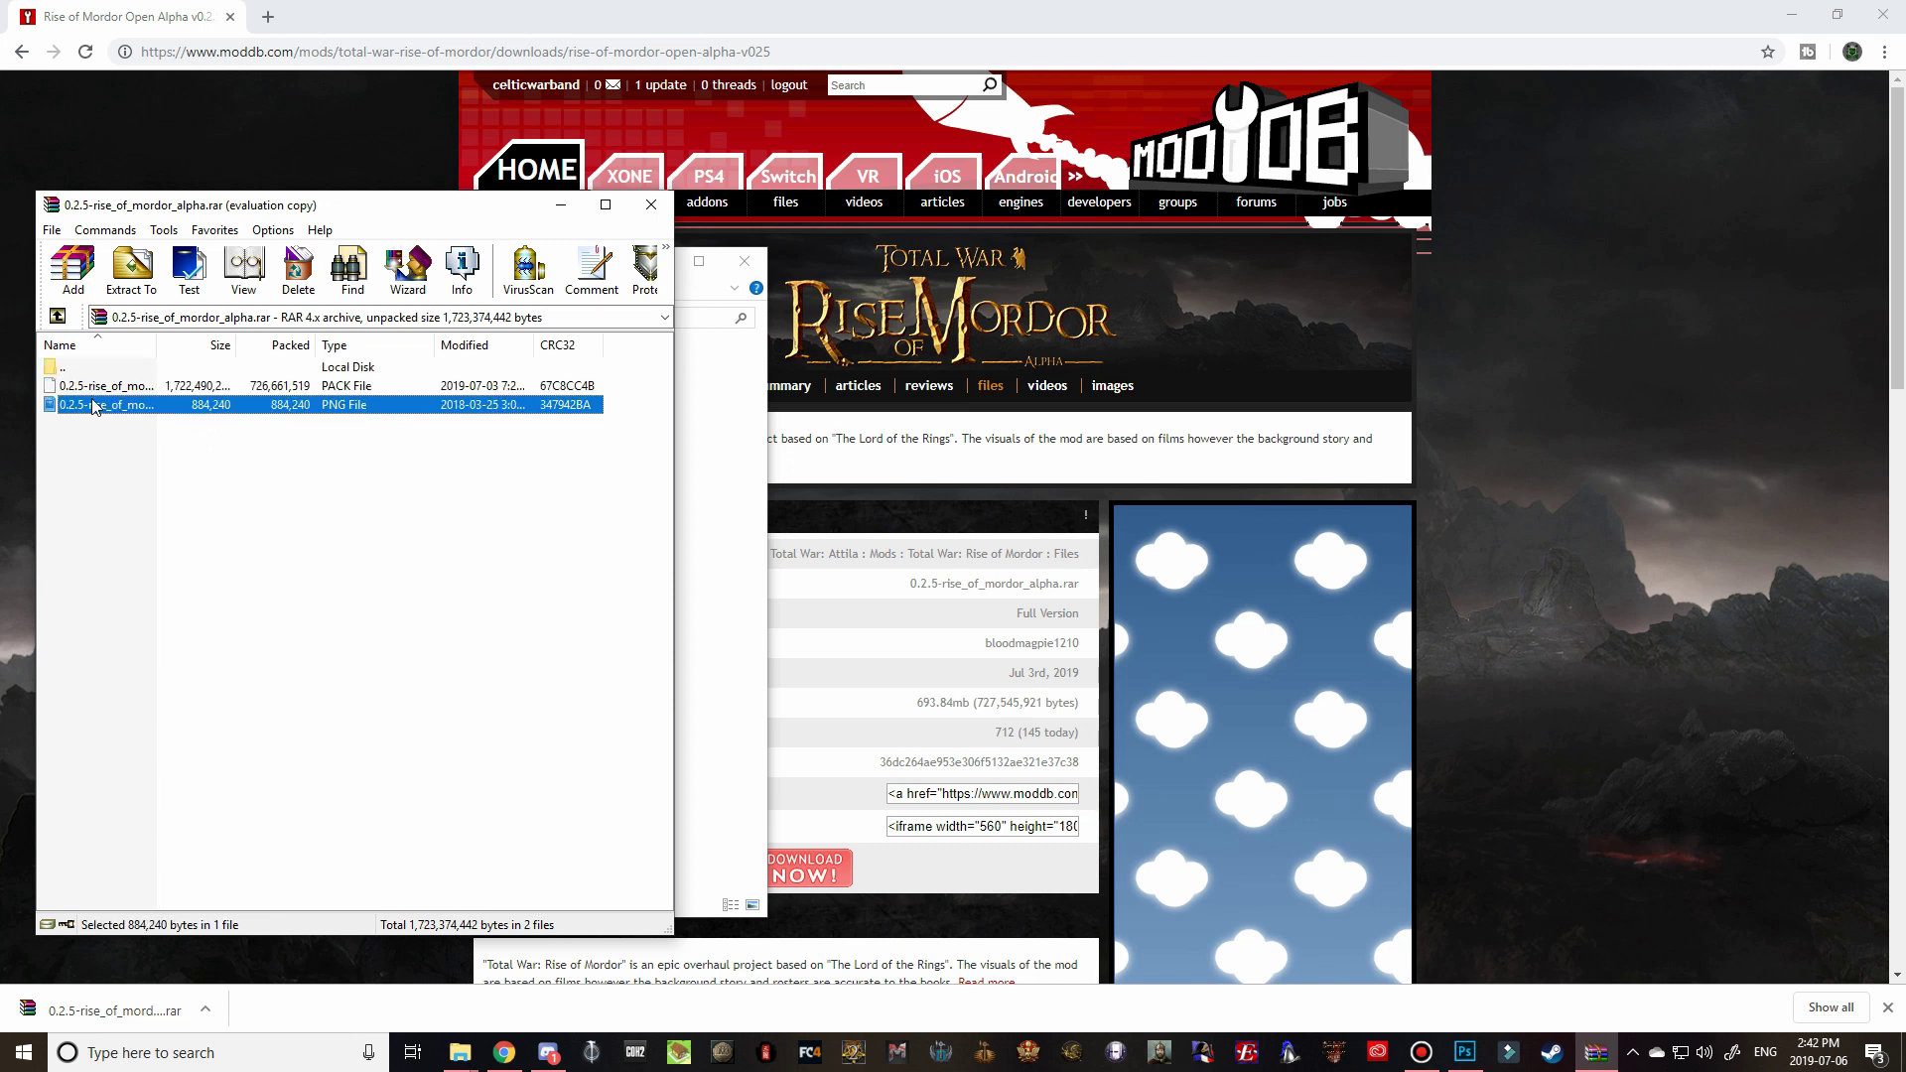
pyautogui.click(97, 387)
pyautogui.click(95, 405)
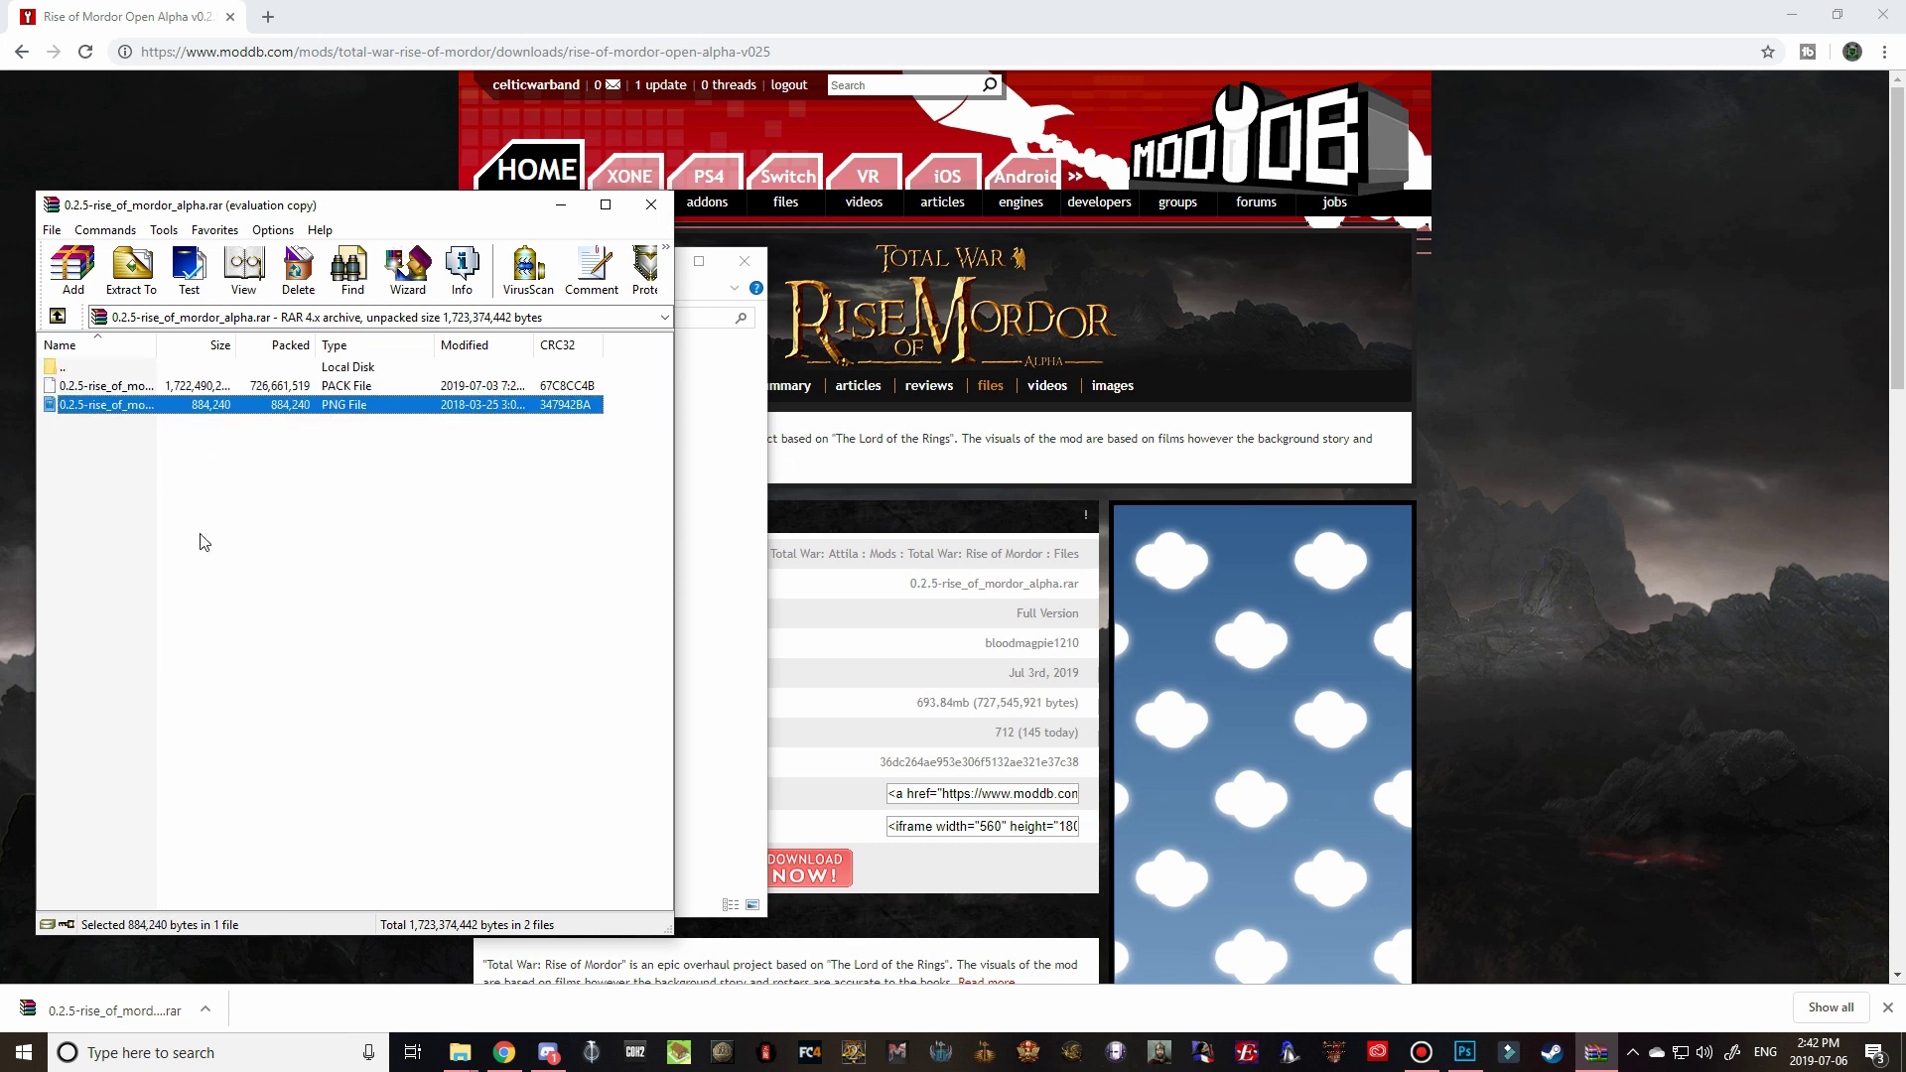
# - In another Explorer window, go to C: > Program Files (x86) > Steam > steamapps > common > Total War Attila > data
pyautogui.rightClick(456, 1058)
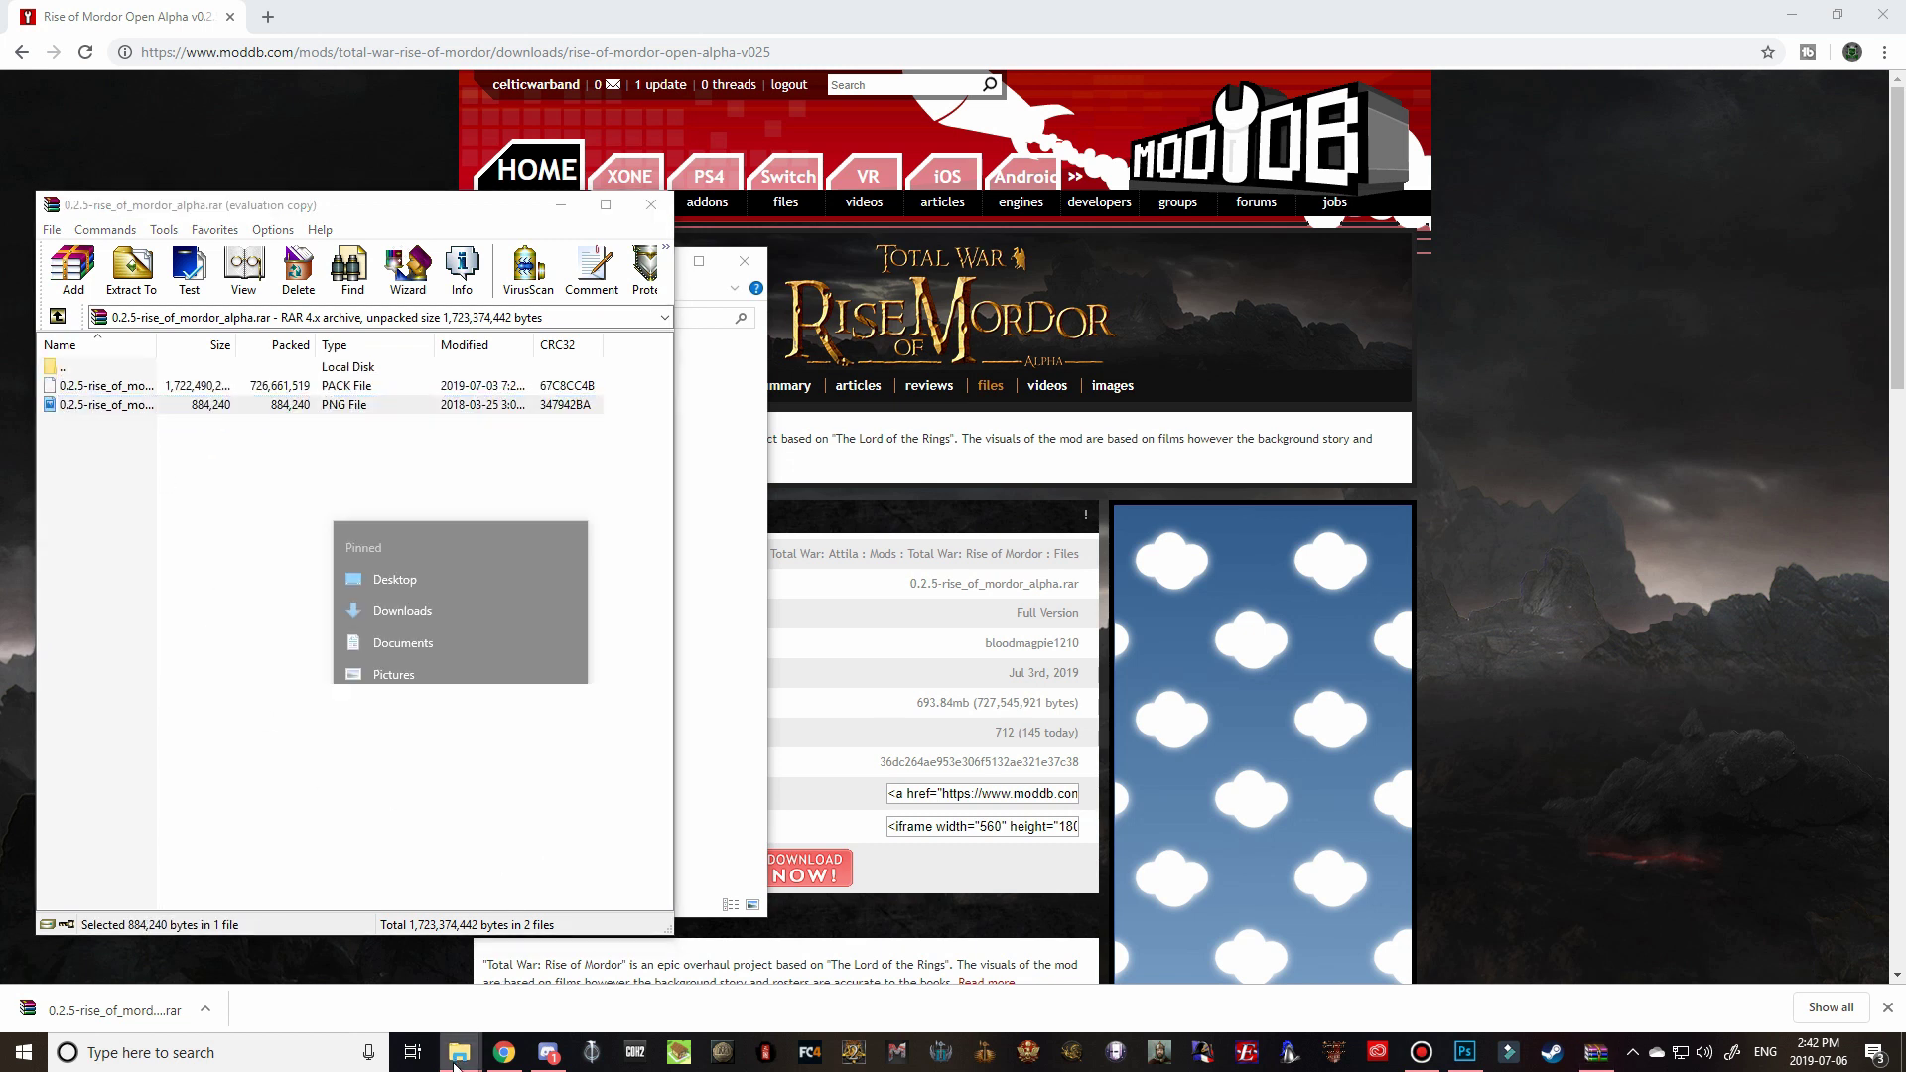
pyautogui.click(653, 832)
pyautogui.click(456, 1055)
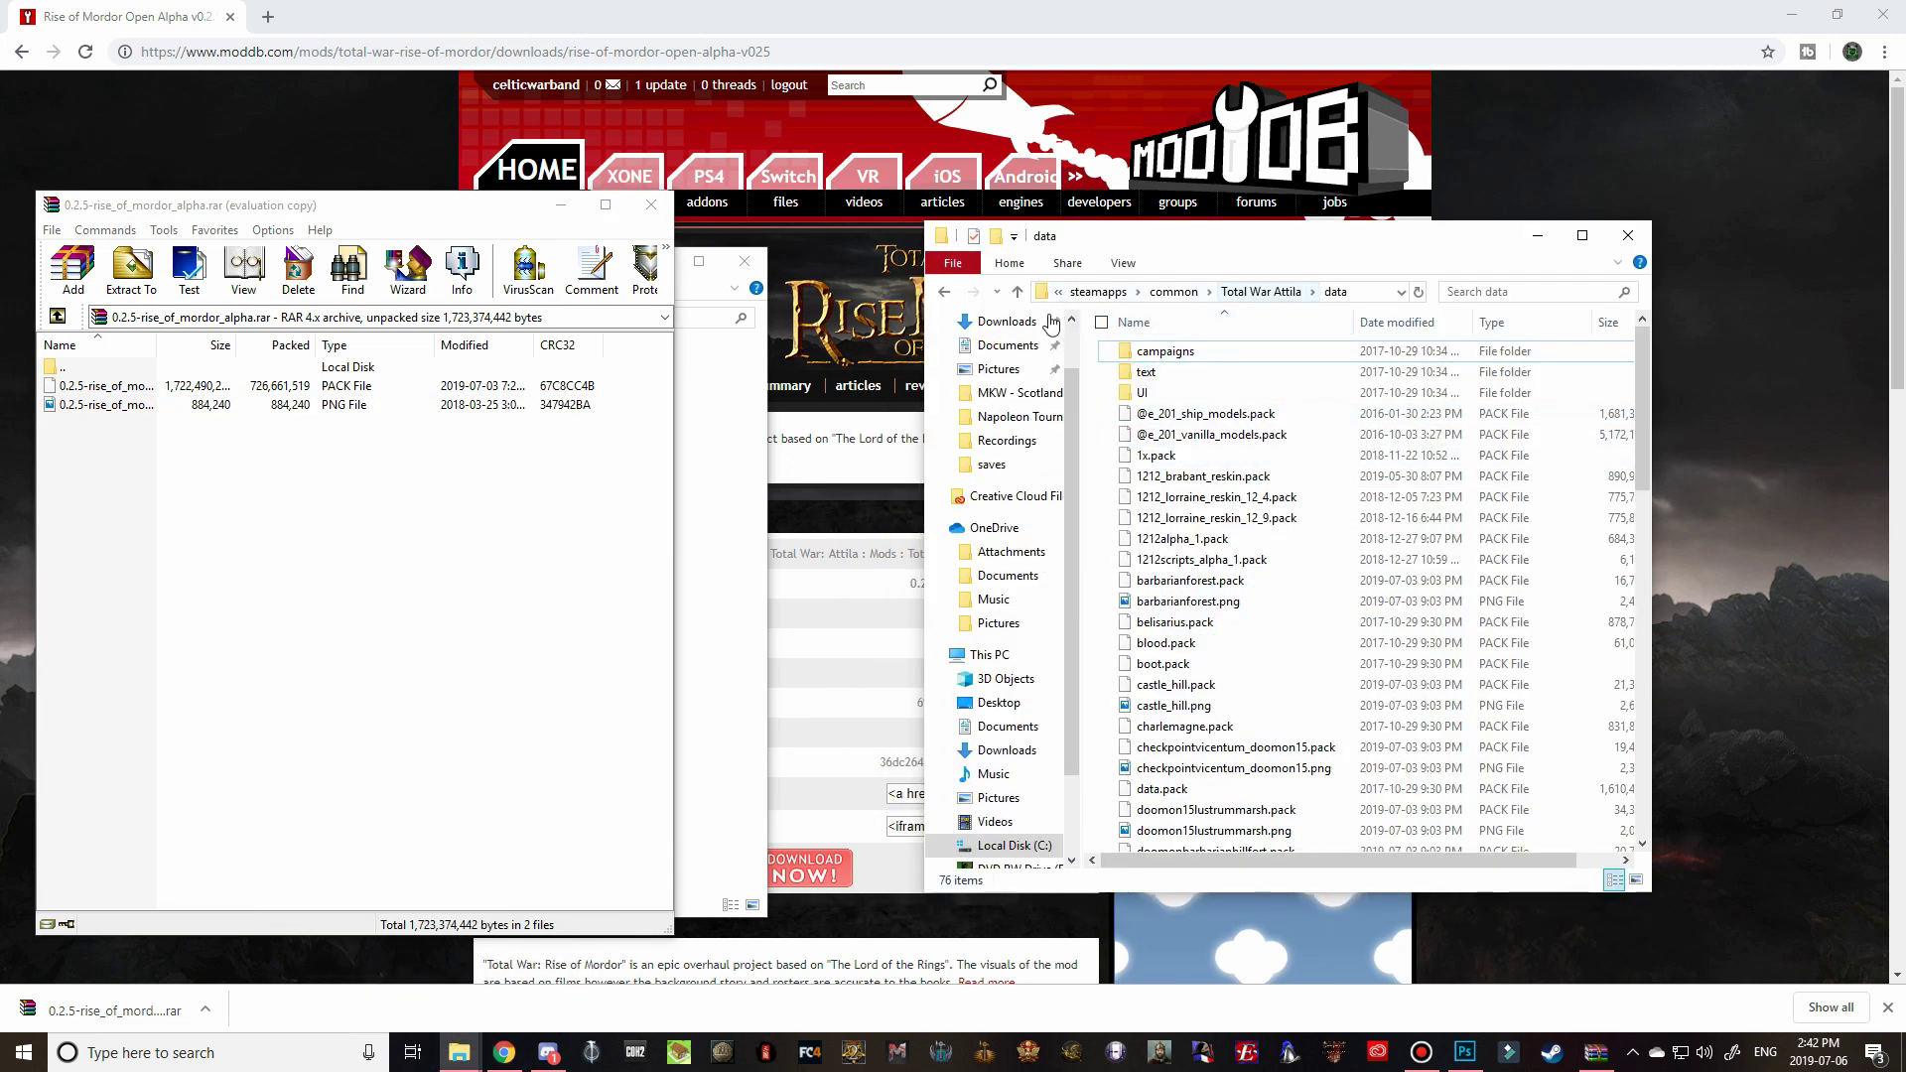
pyautogui.scroll(-1, 1037, 725)
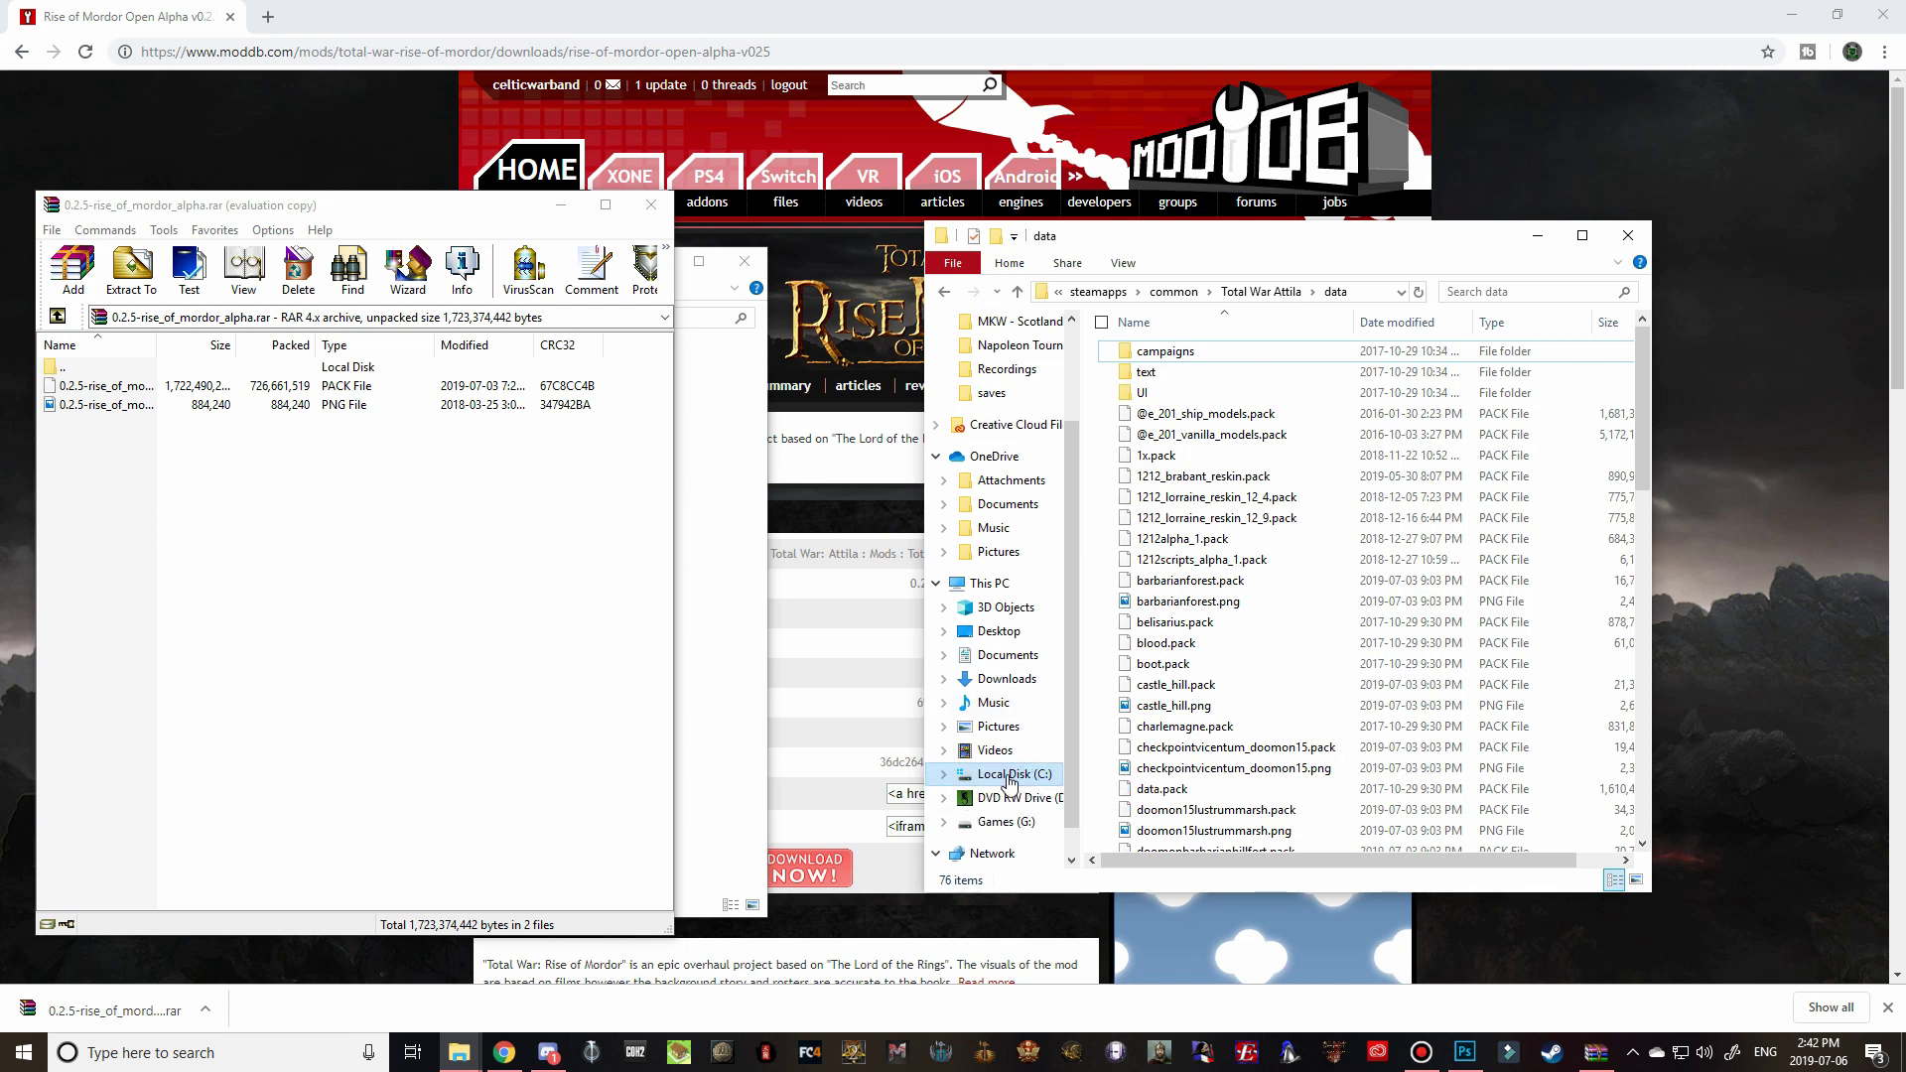
pyautogui.click(1009, 774)
pyautogui.doubleClick(1161, 444)
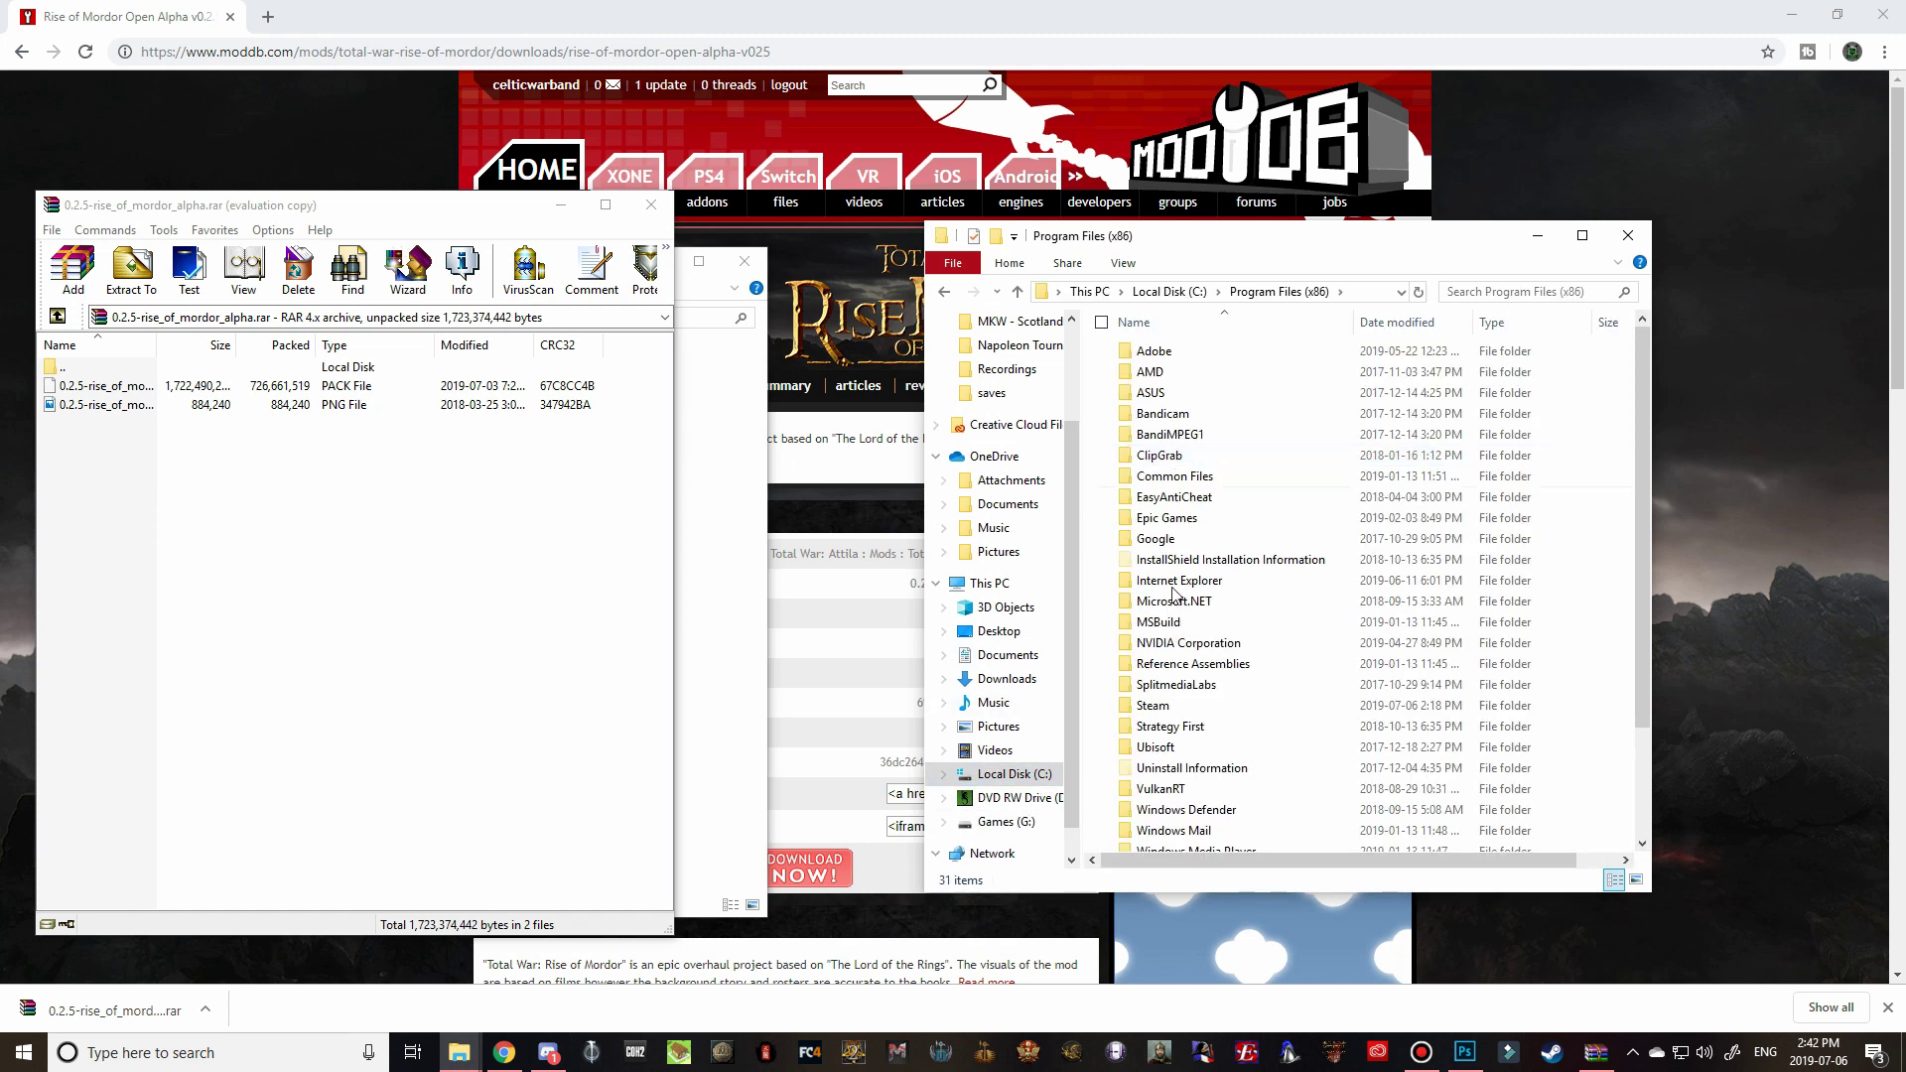
pyautogui.doubleClick(1161, 704)
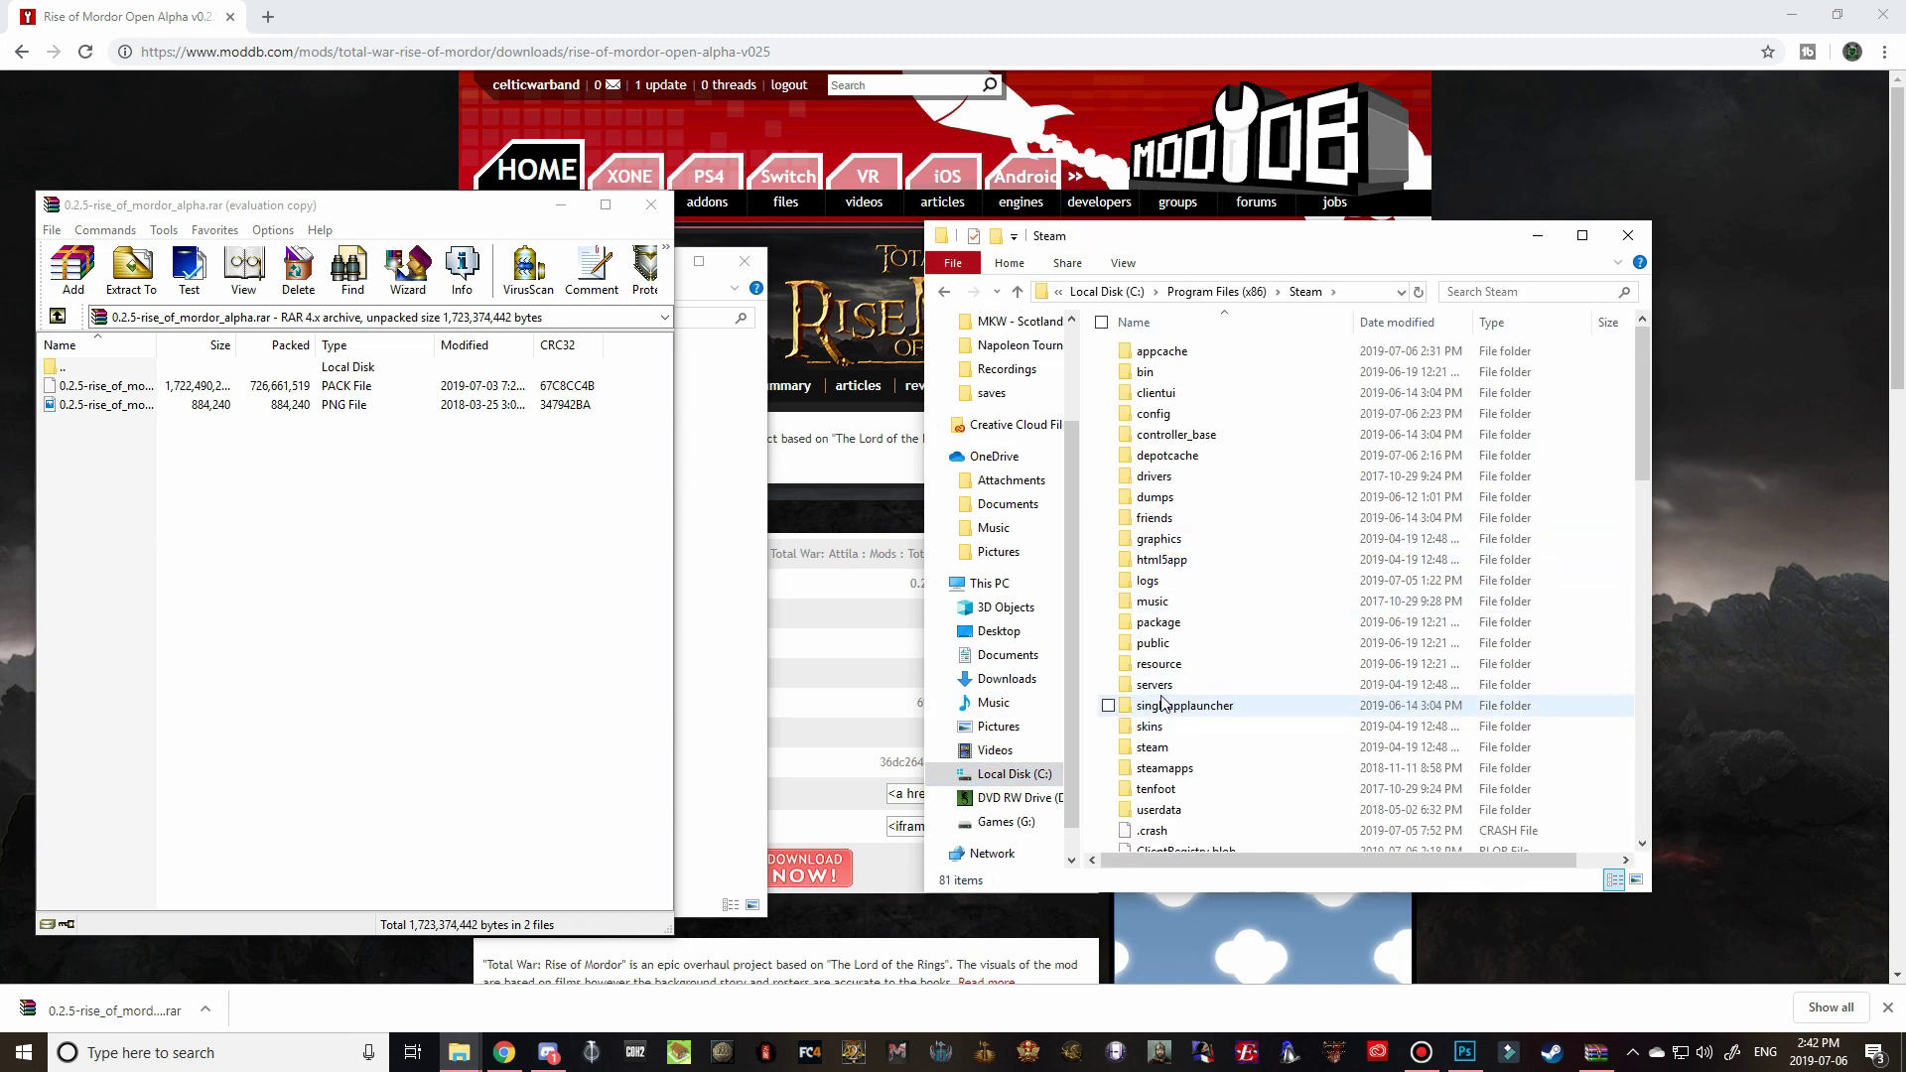
pyautogui.doubleClick(1161, 767)
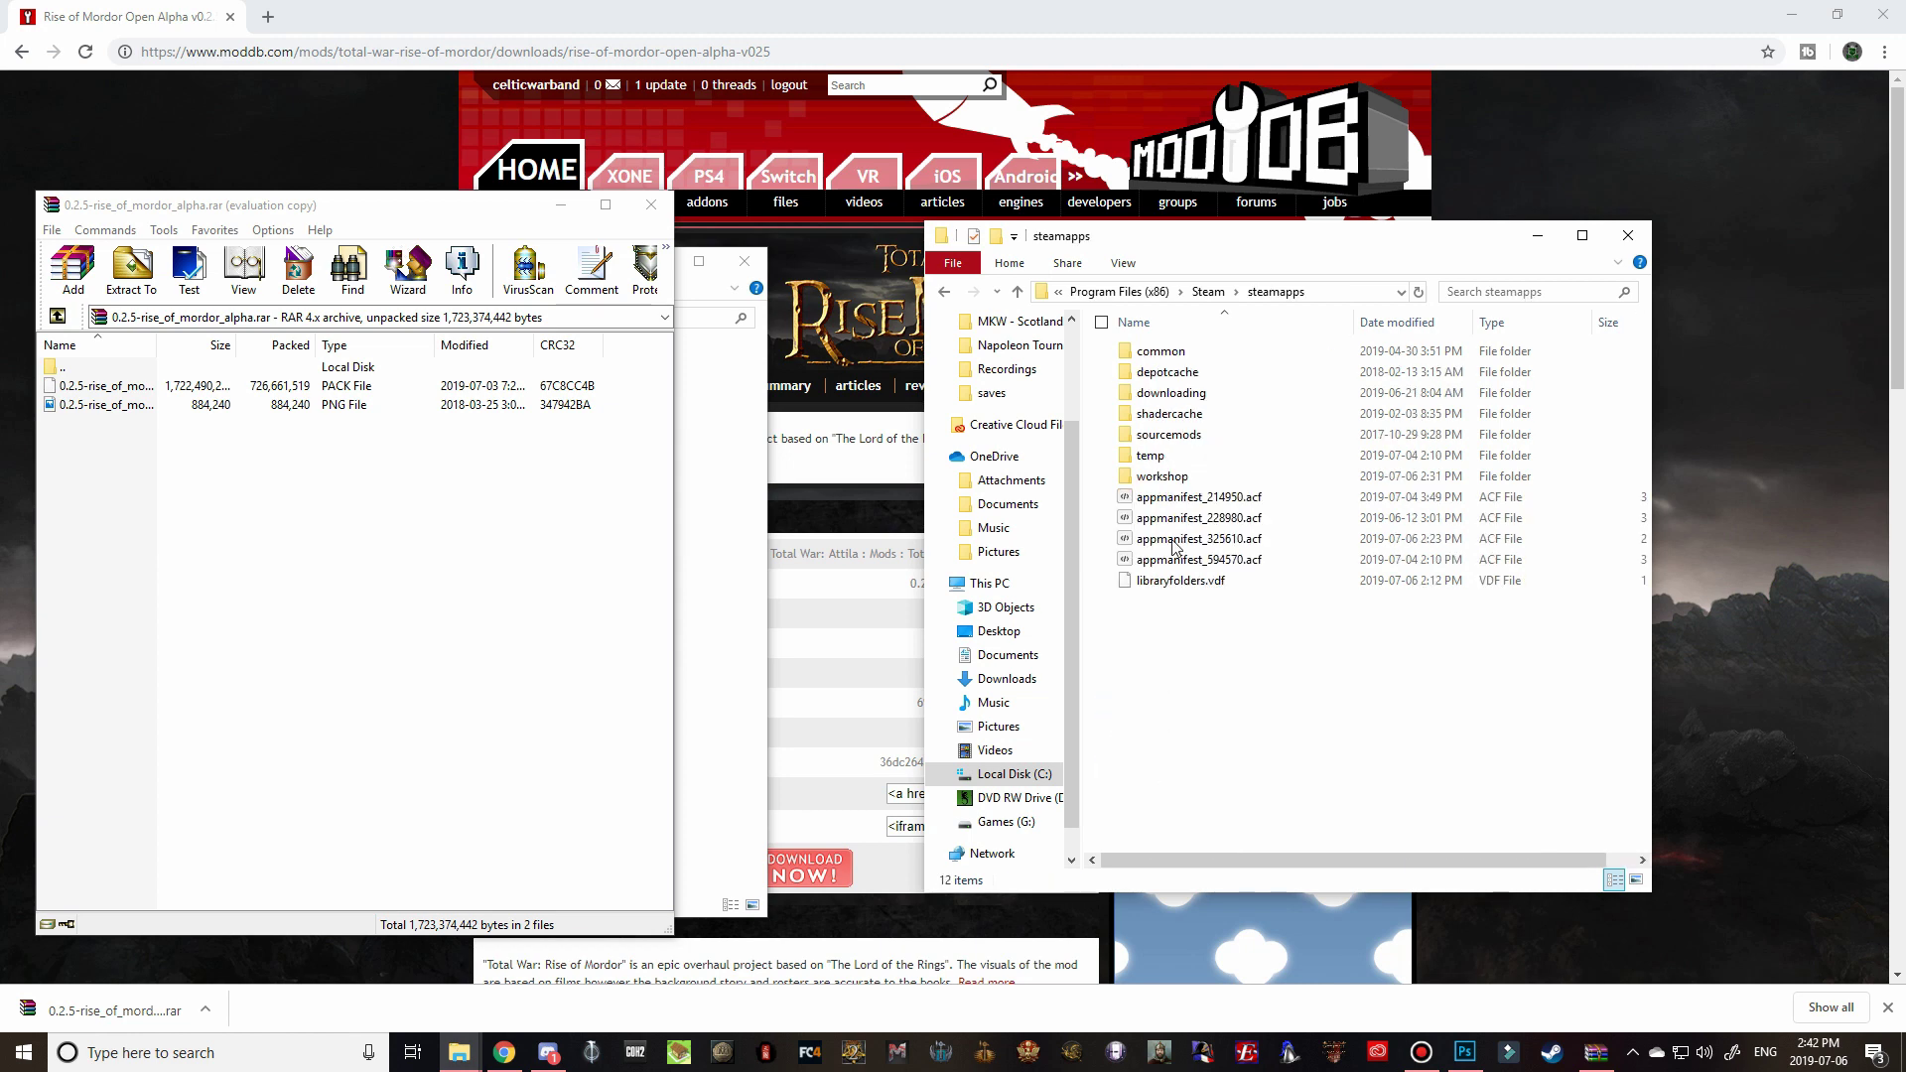
pyautogui.doubleClick(1149, 354)
pyautogui.doubleClick(1154, 372)
pyautogui.click(1156, 375)
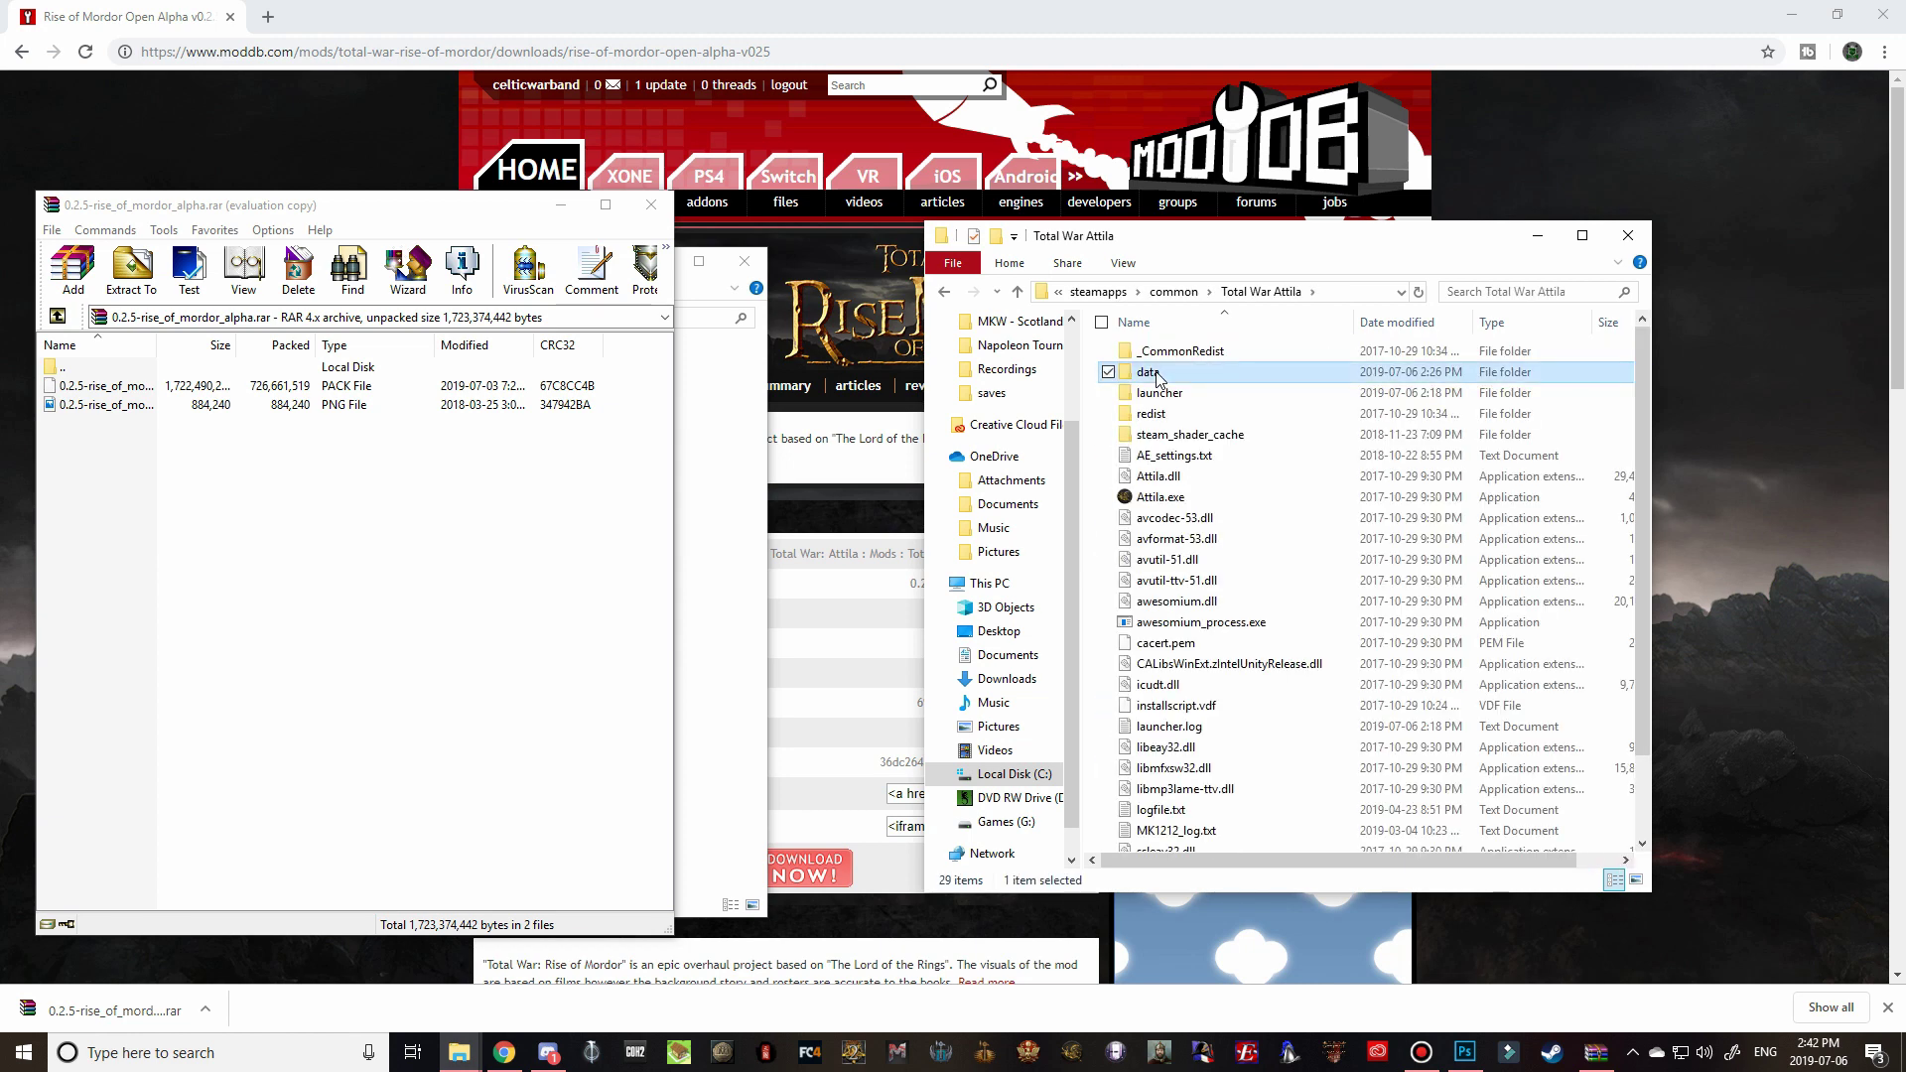
pyautogui.doubleClick(1152, 373)
# - Drag the Rise of Mordor PACK and PNG into the Attila data folder, then close WinRAR
pyautogui.click(126, 394)
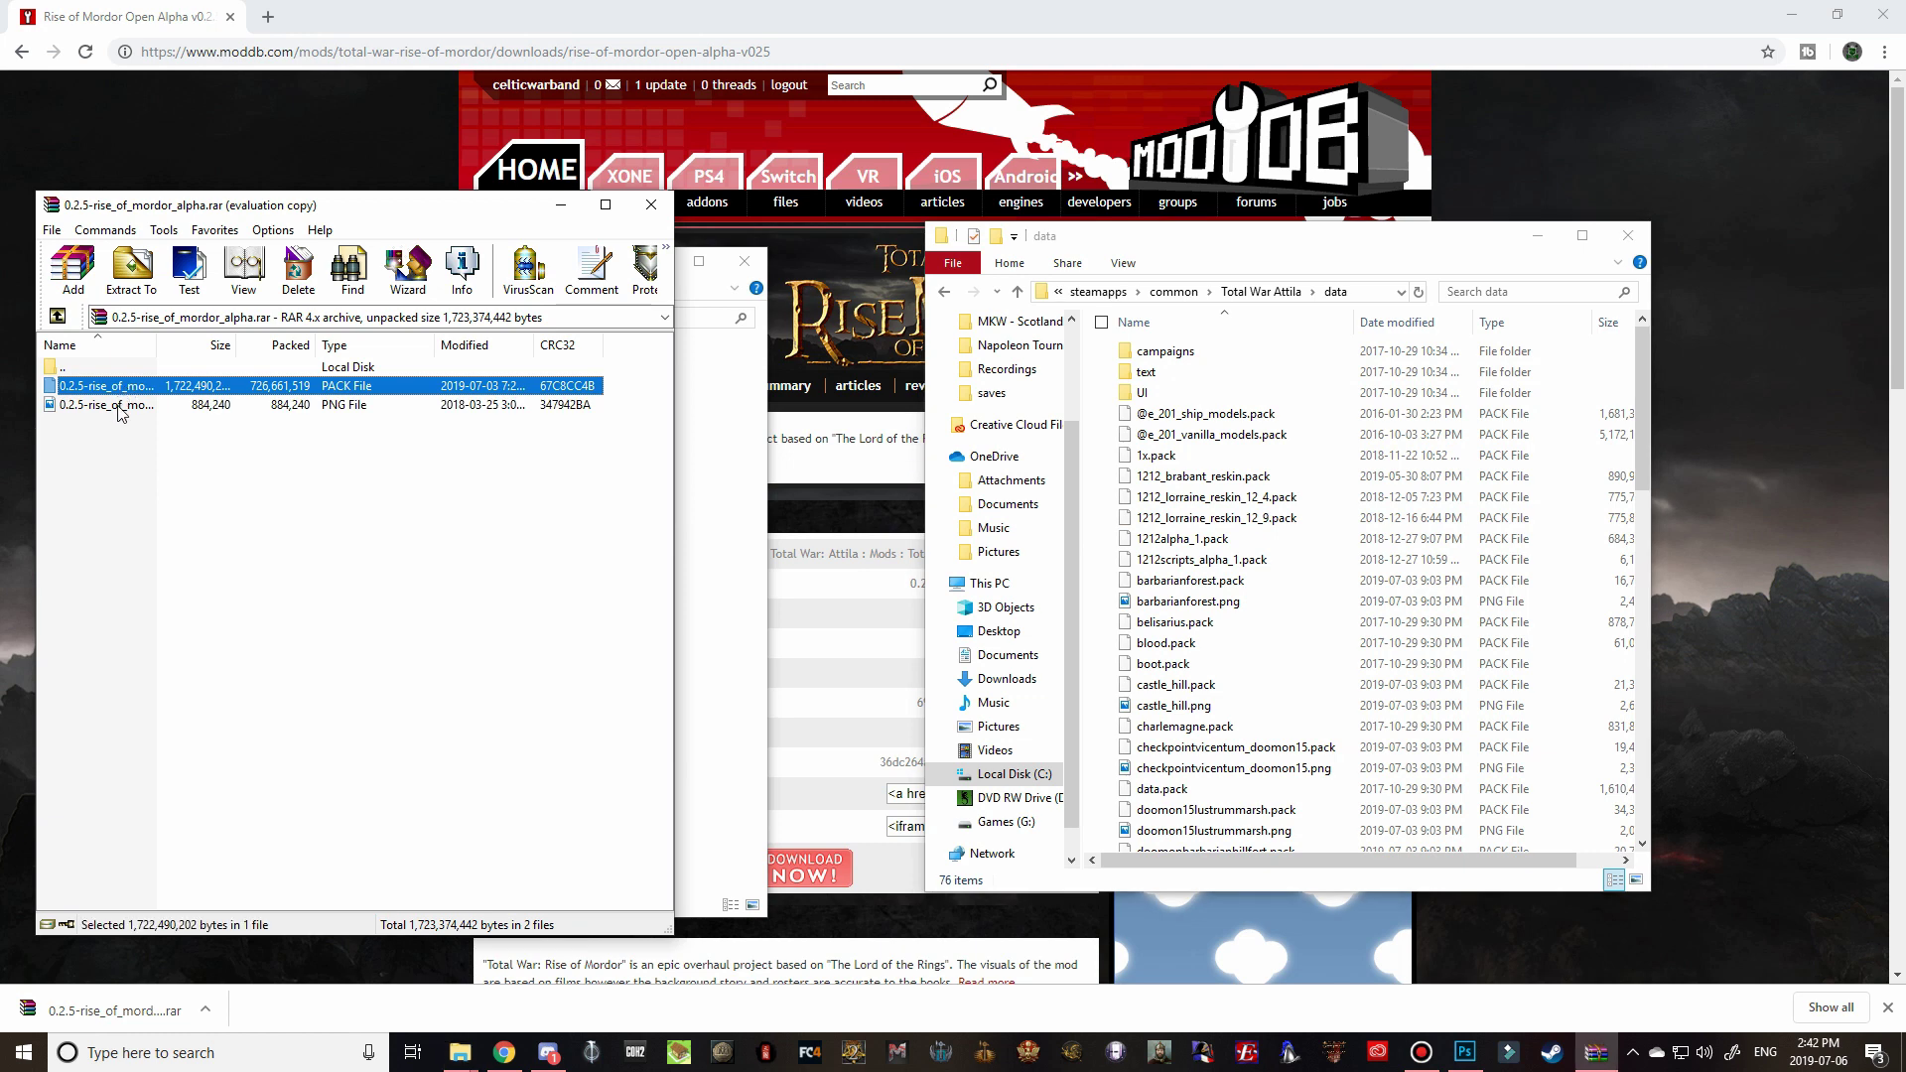
pyautogui.keyDown('shift'); pyautogui.click(117, 411); pyautogui.keyUp('shift')
pyautogui.moveTo(118, 411); pyautogui.dragTo(1209, 538)
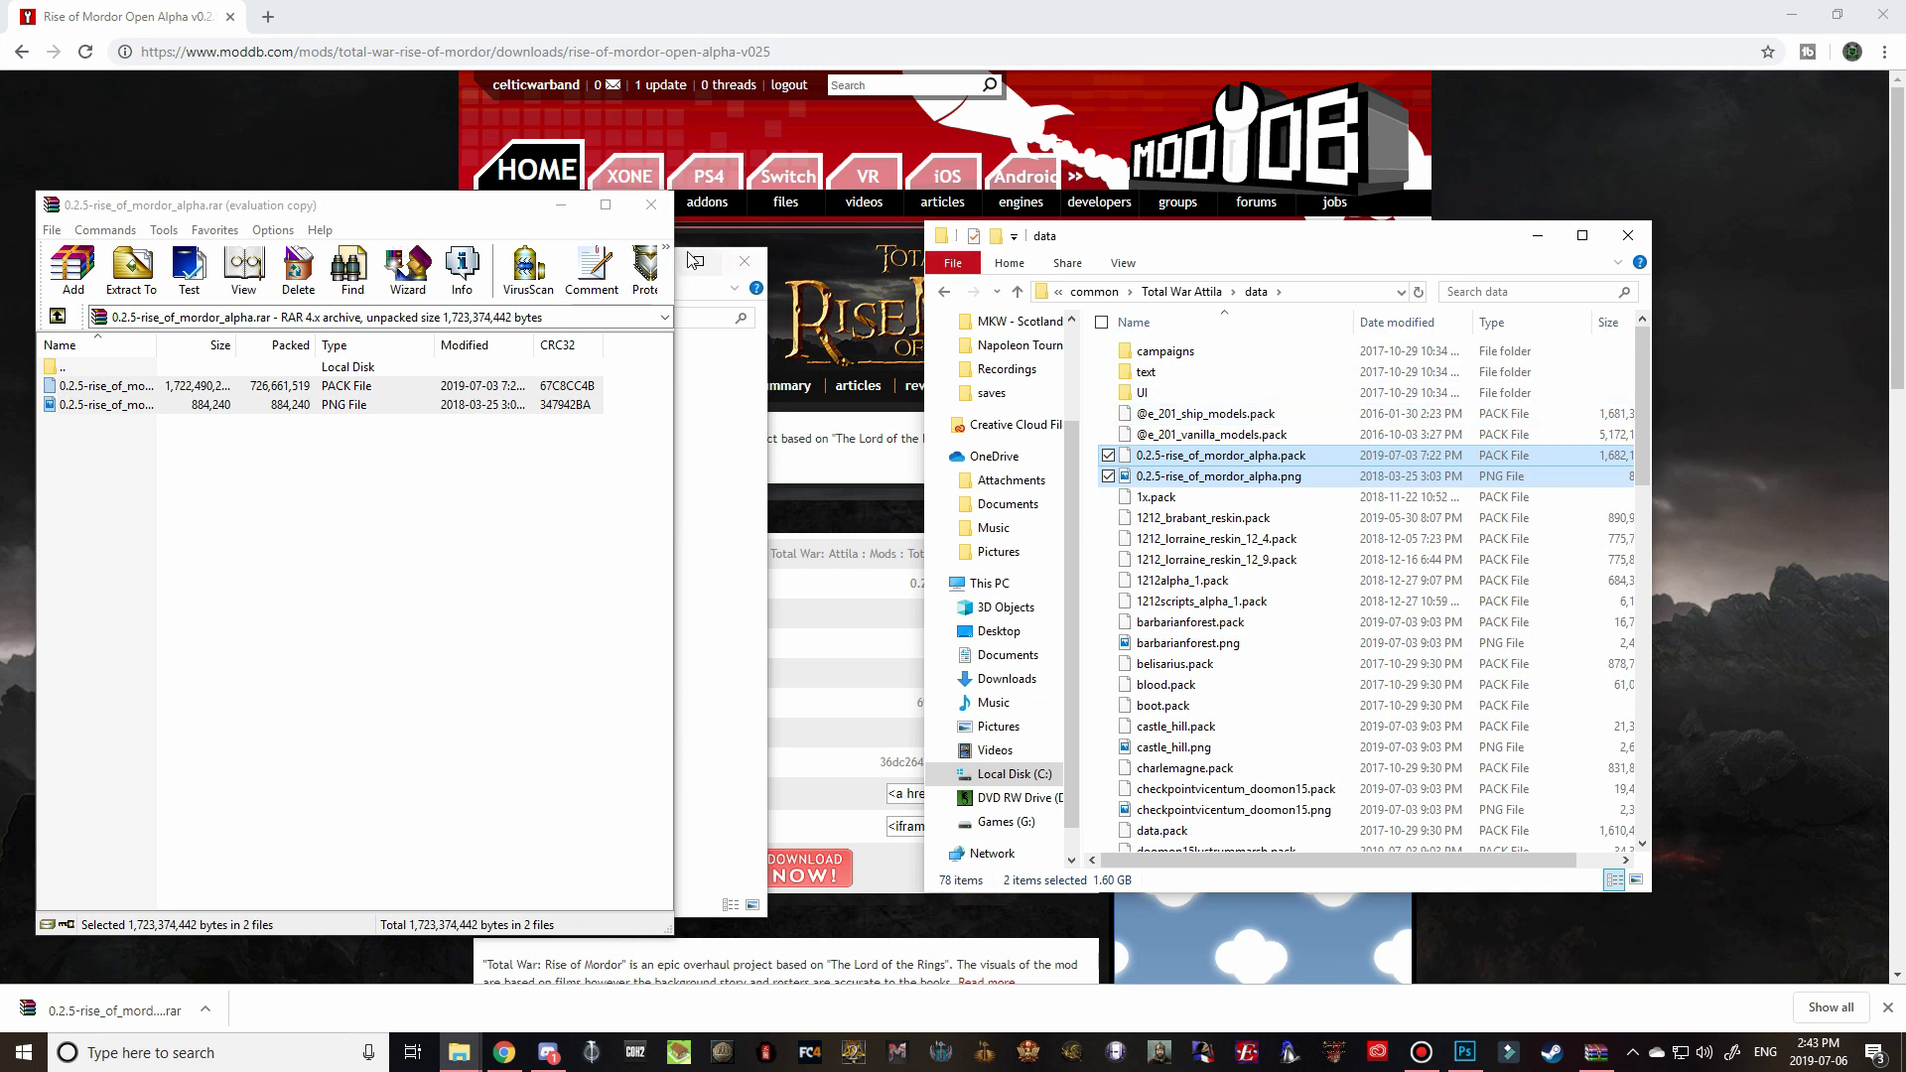
pyautogui.click(652, 205)
# - Close the data folder and Downloads Explorer windows
pyautogui.click(1628, 236)
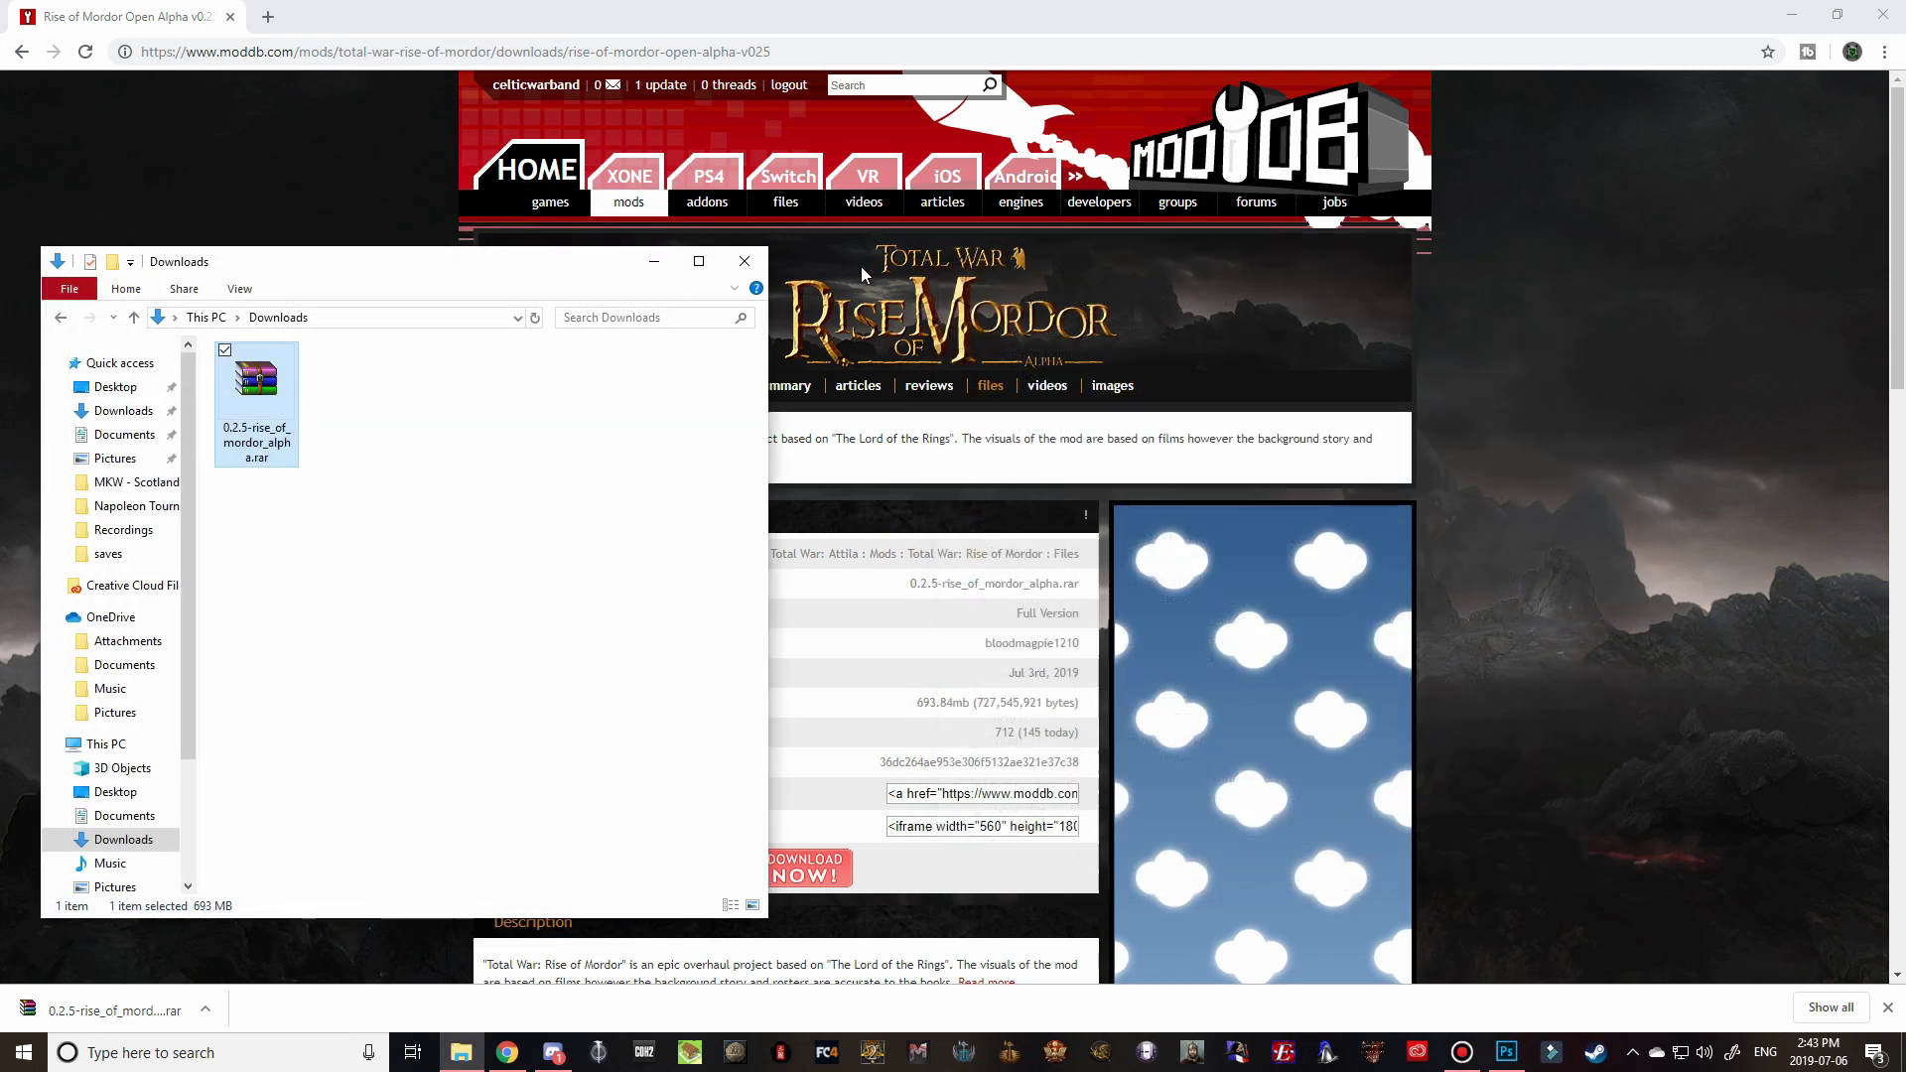
pyautogui.click(744, 261)
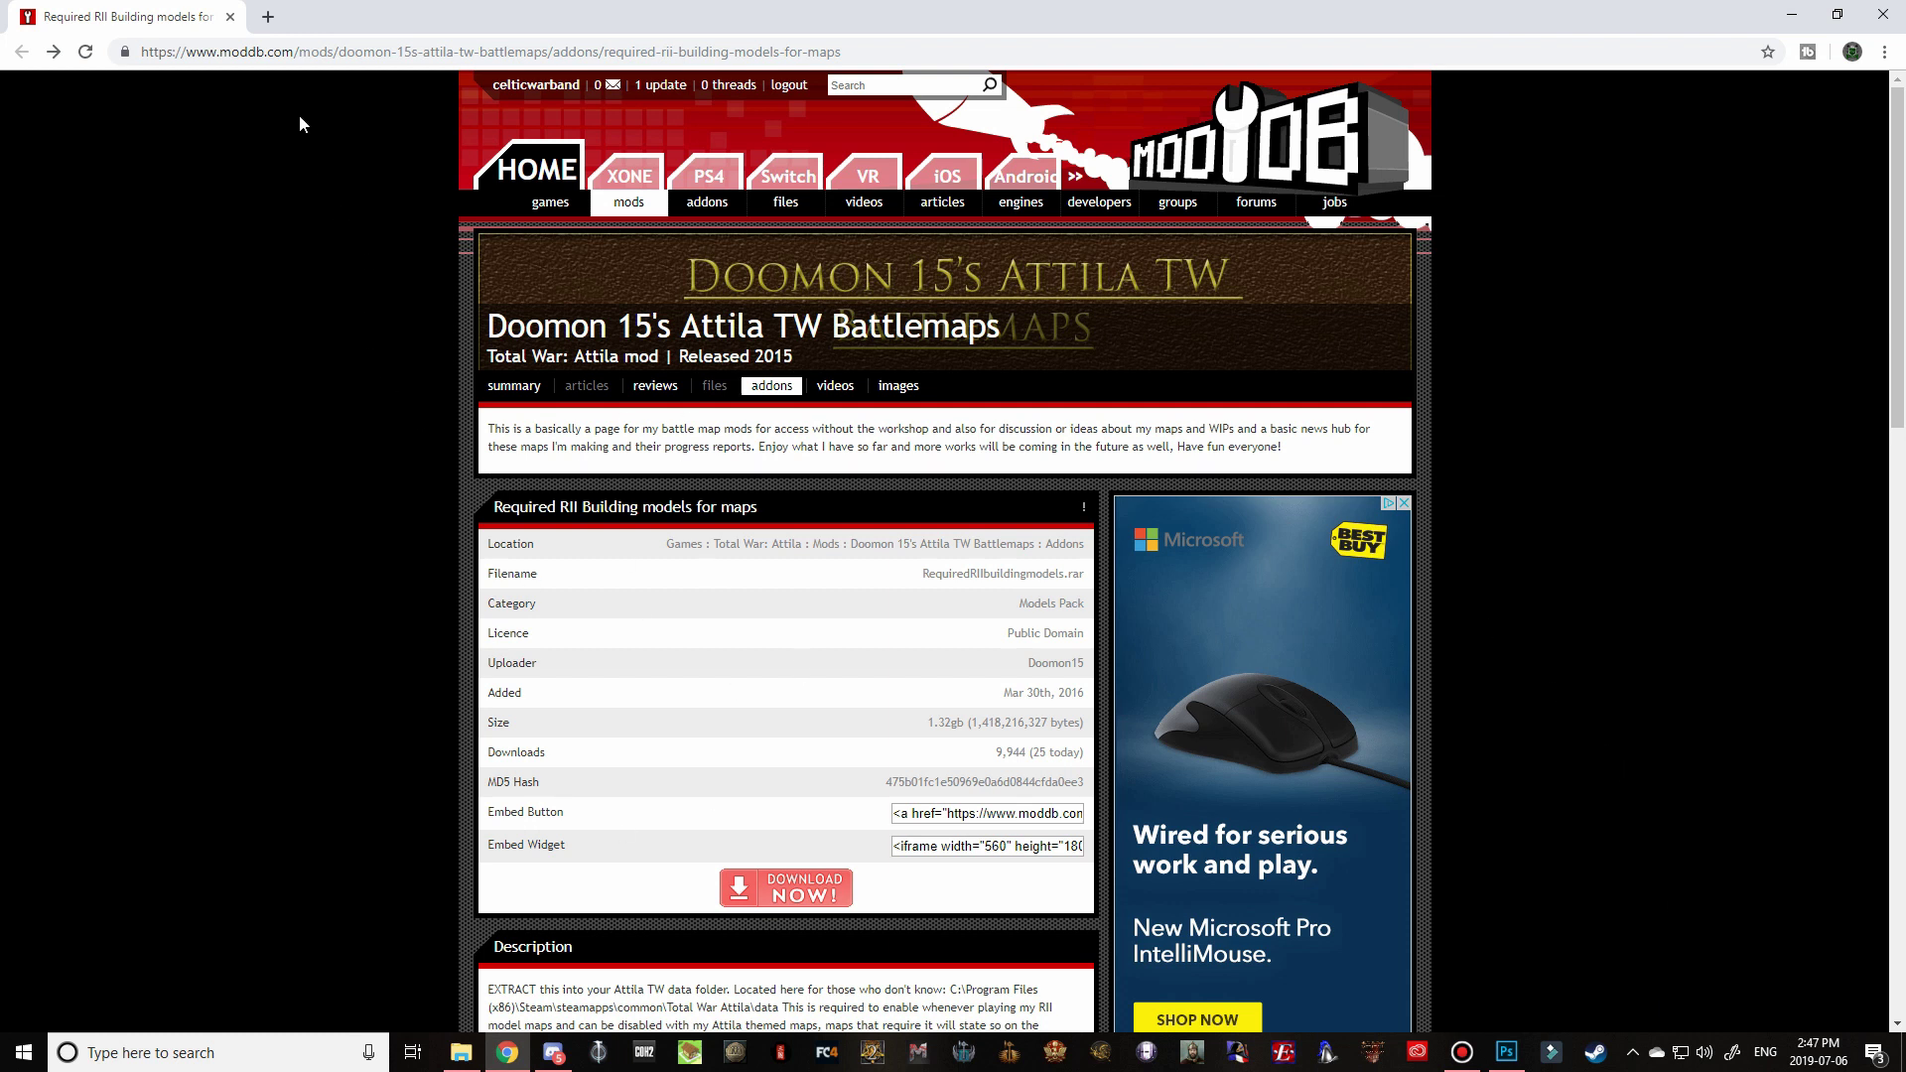
# - Return to the ModDB home page and search for 'Rii building models'
pyautogui.moveTo(294, 51); pyautogui.dragTo(1046, 52)
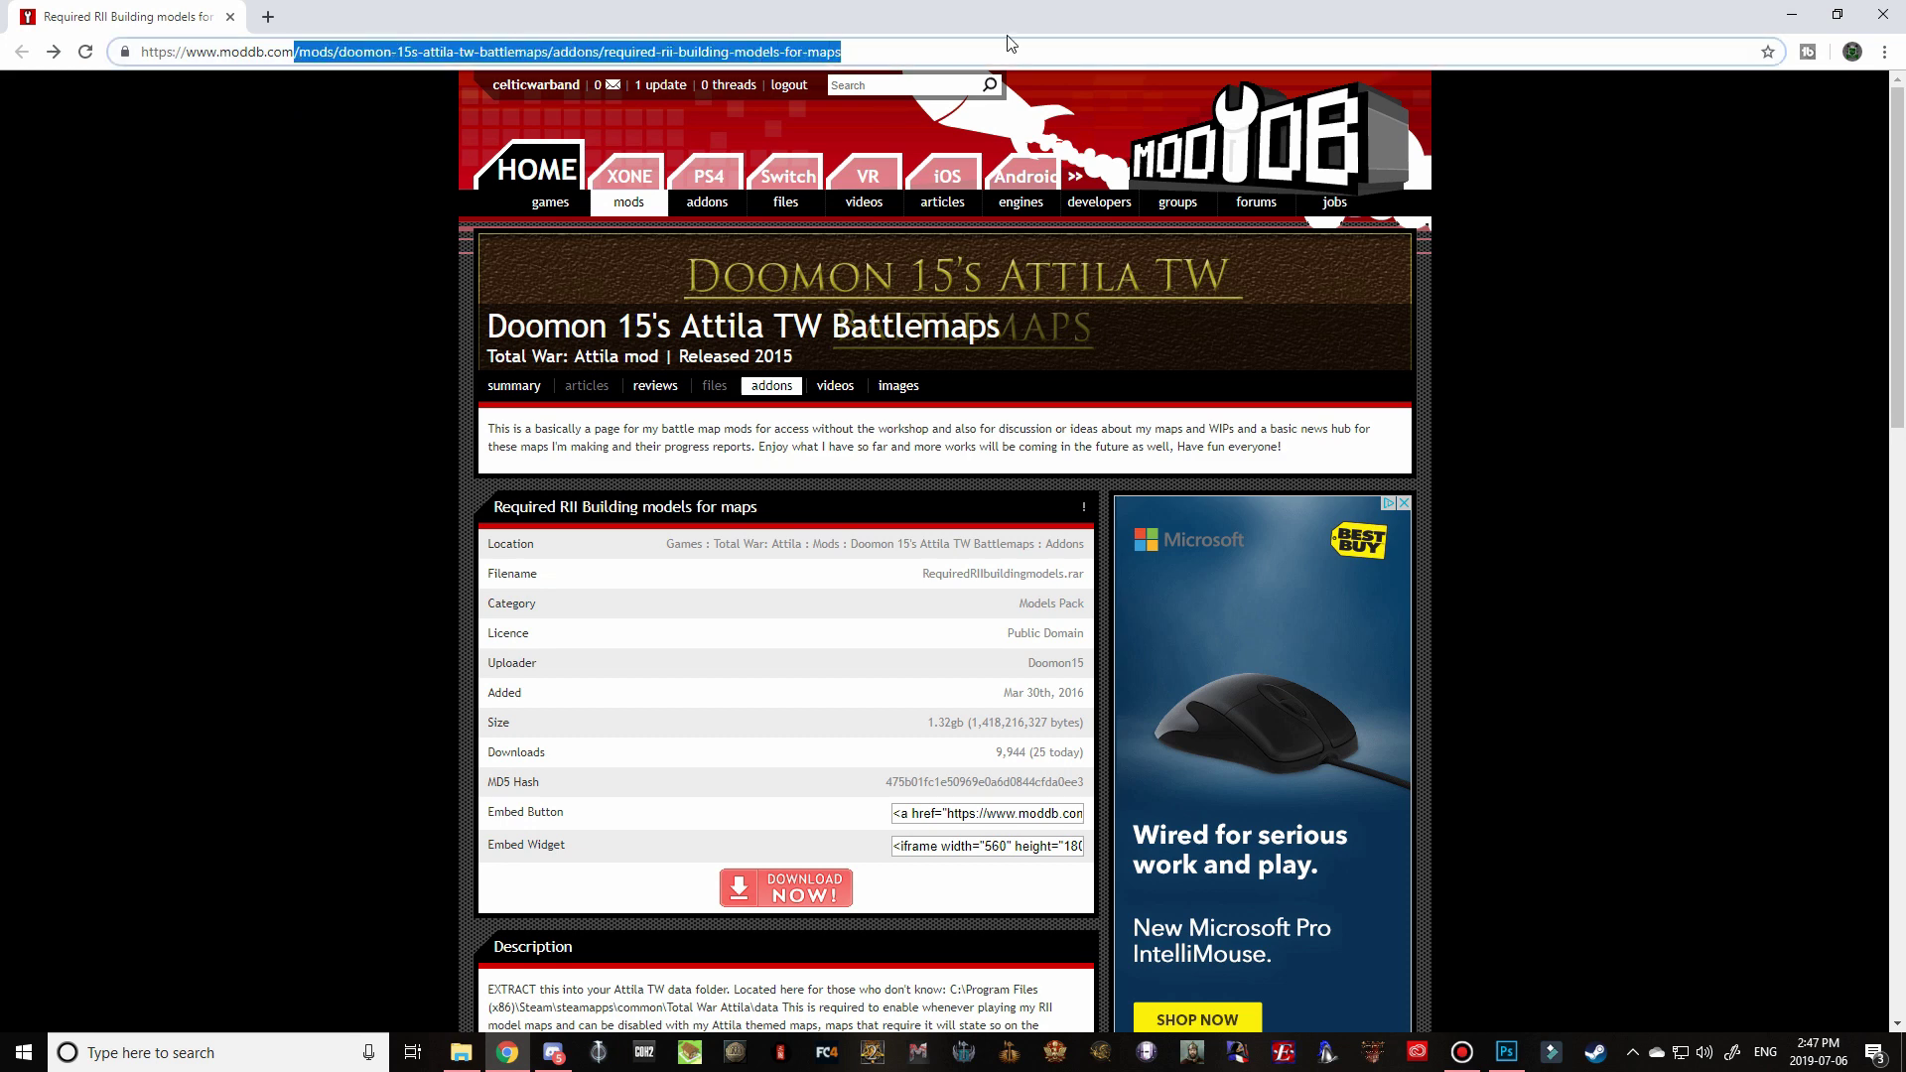
pyautogui.press('Return')
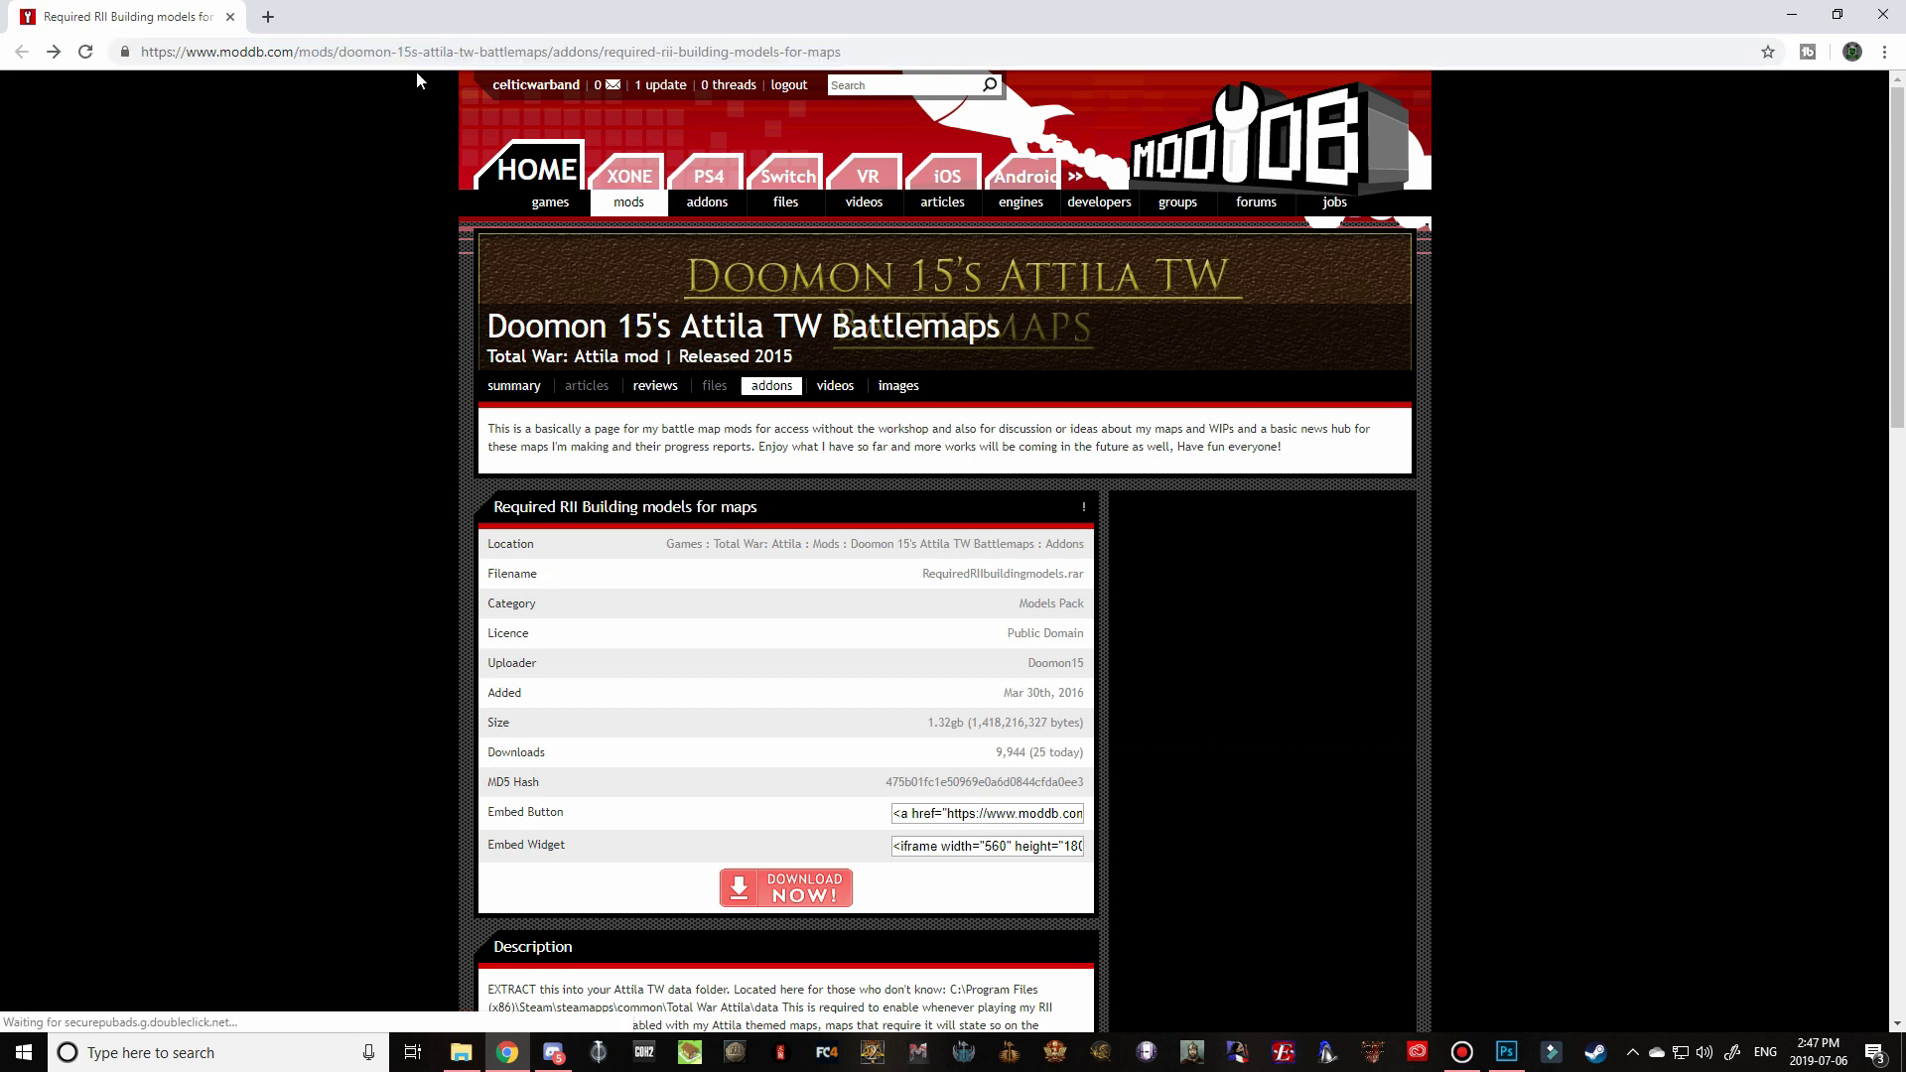
pyautogui.moveTo(303, 51); pyautogui.dragTo(1173, 54)
pyautogui.press('BackSpace')
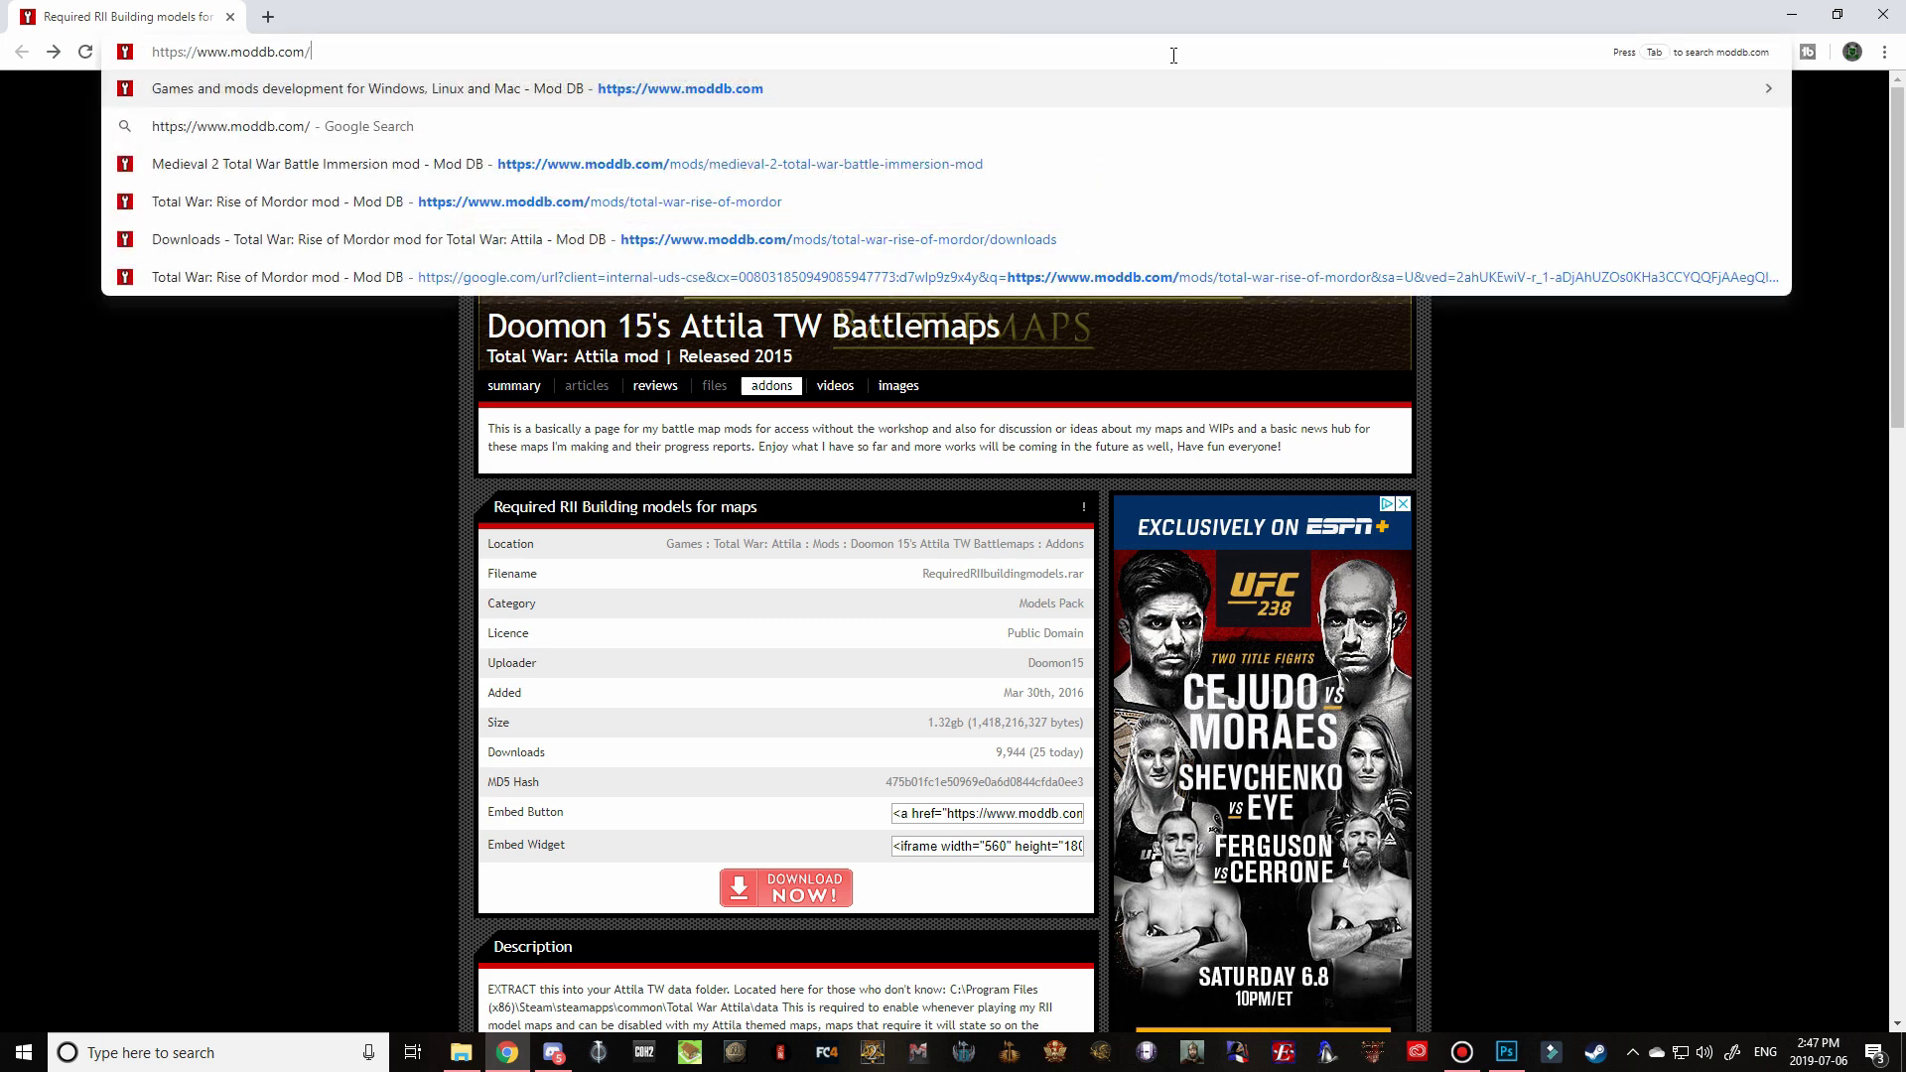
pyautogui.press('Return')
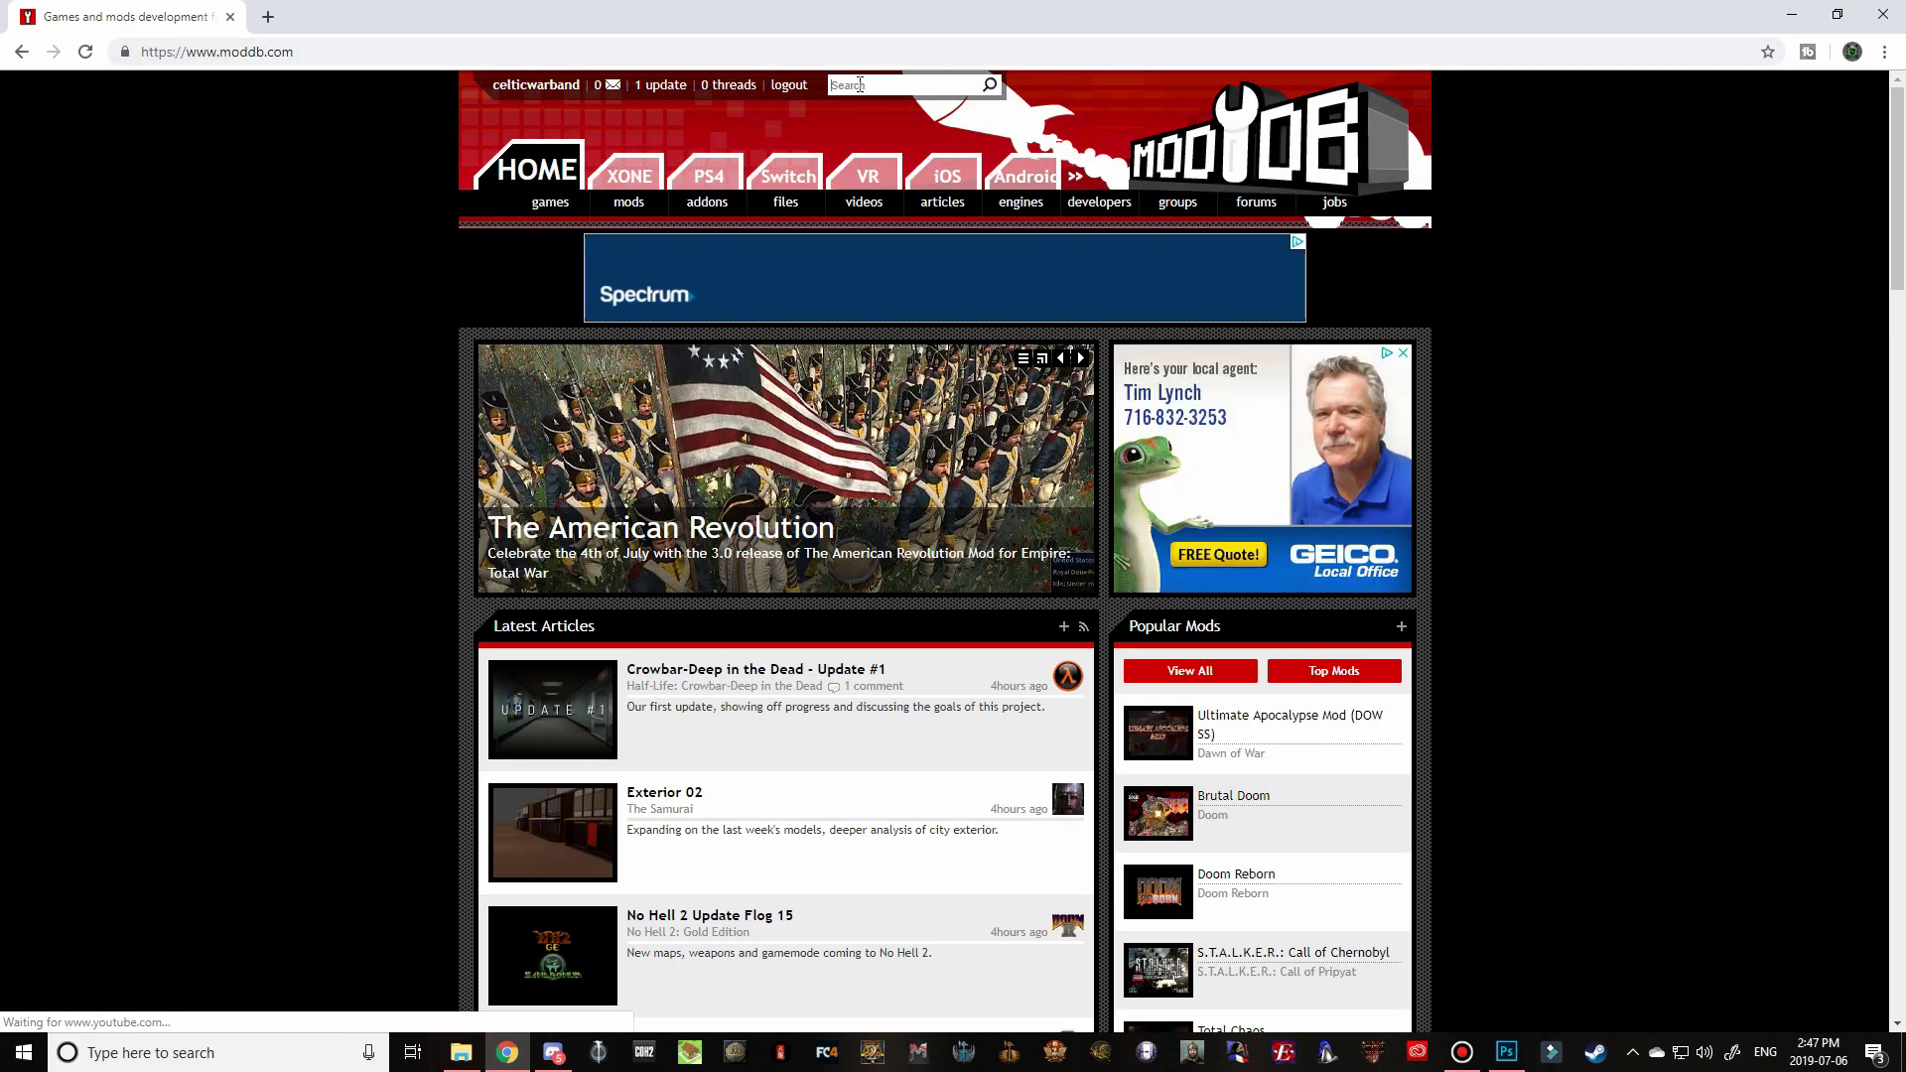
pyautogui.click(860, 84)
pyautogui.write('Rii')
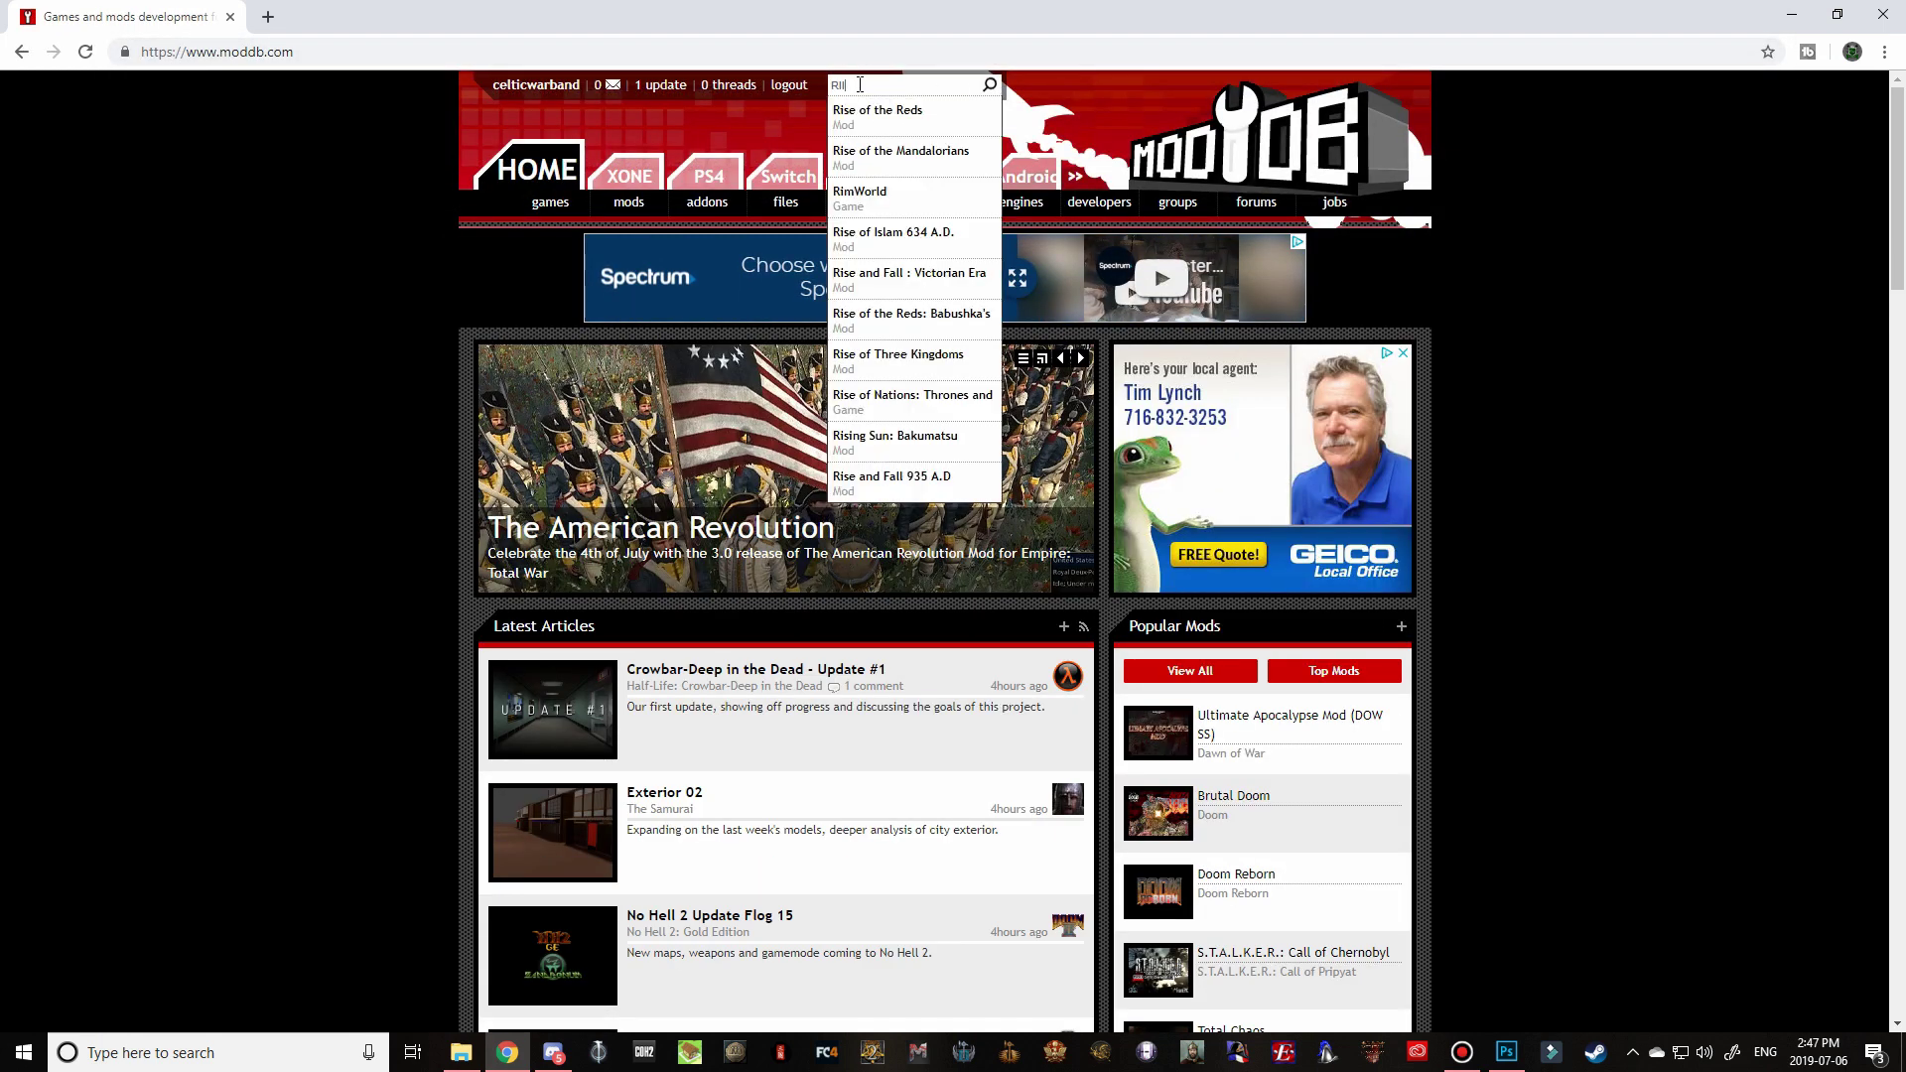
pyautogui.write(' bu')
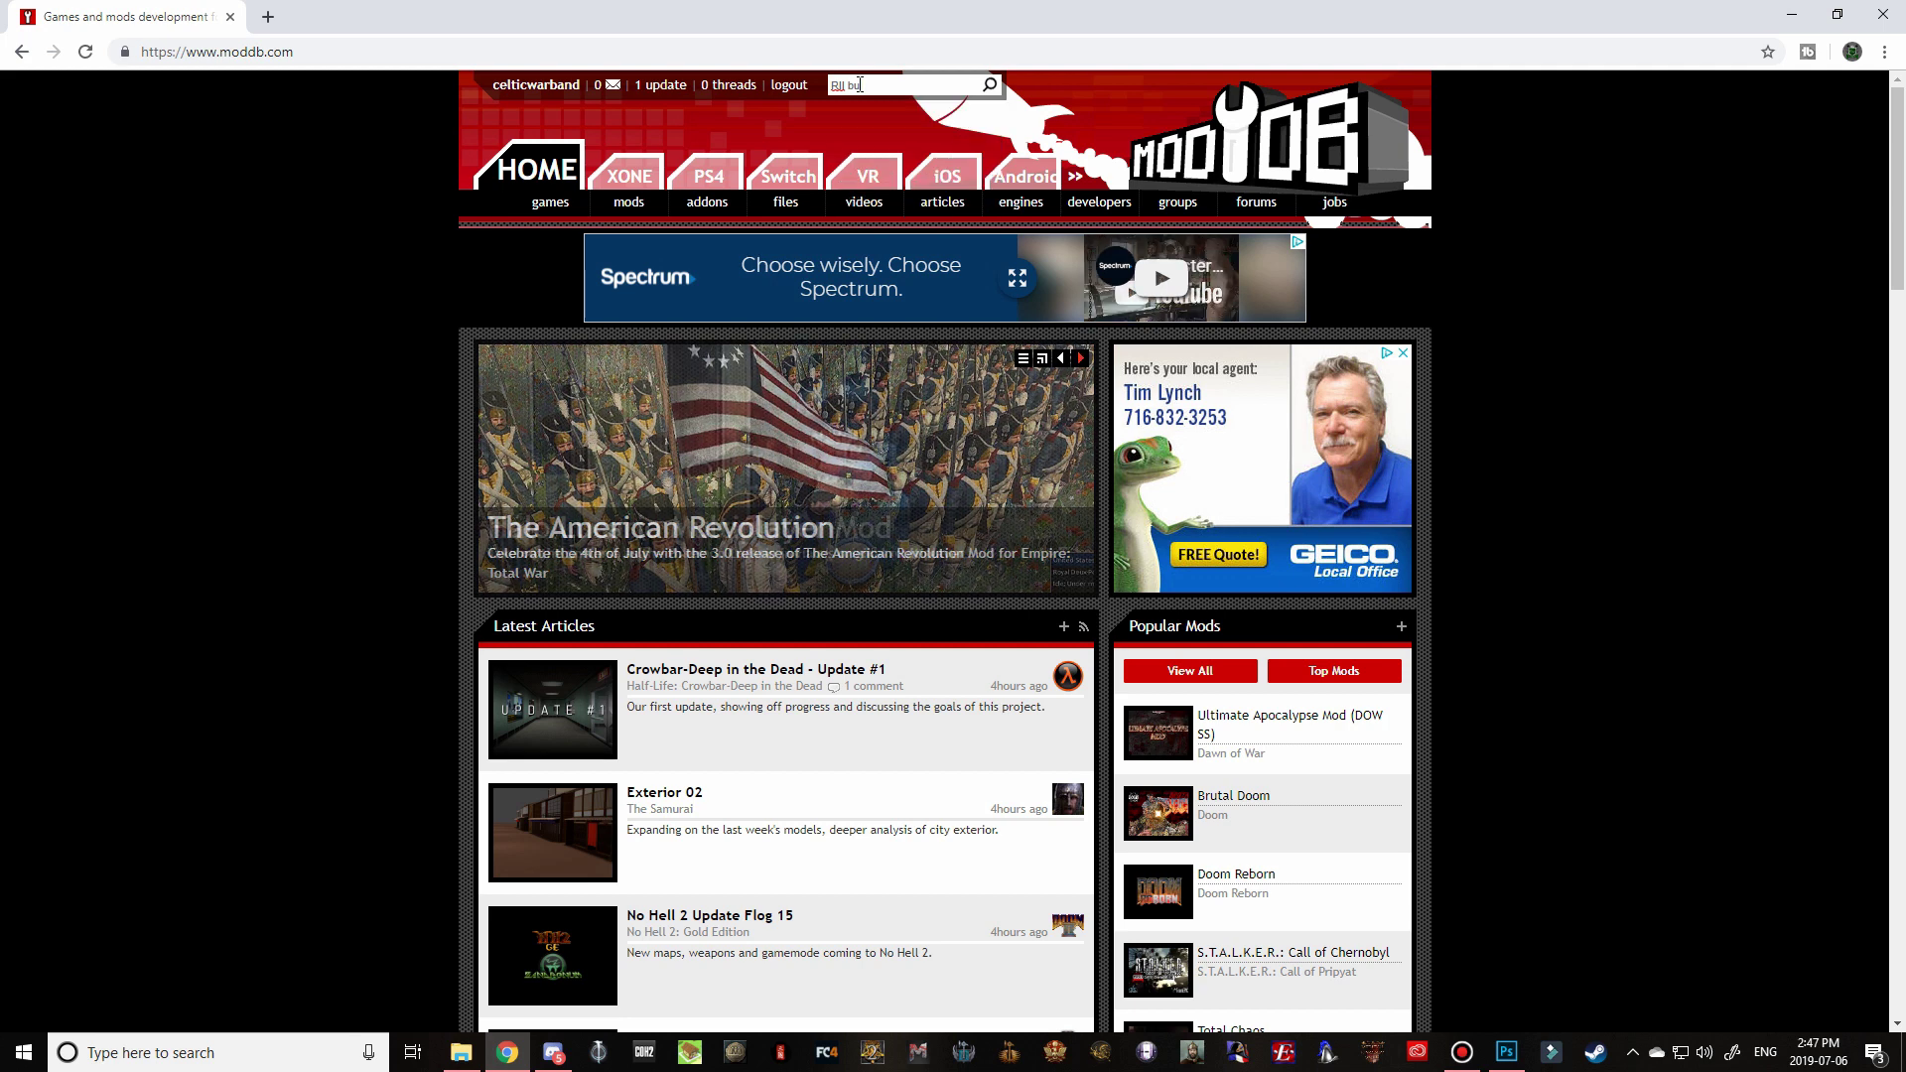
pyautogui.write('ilding models')
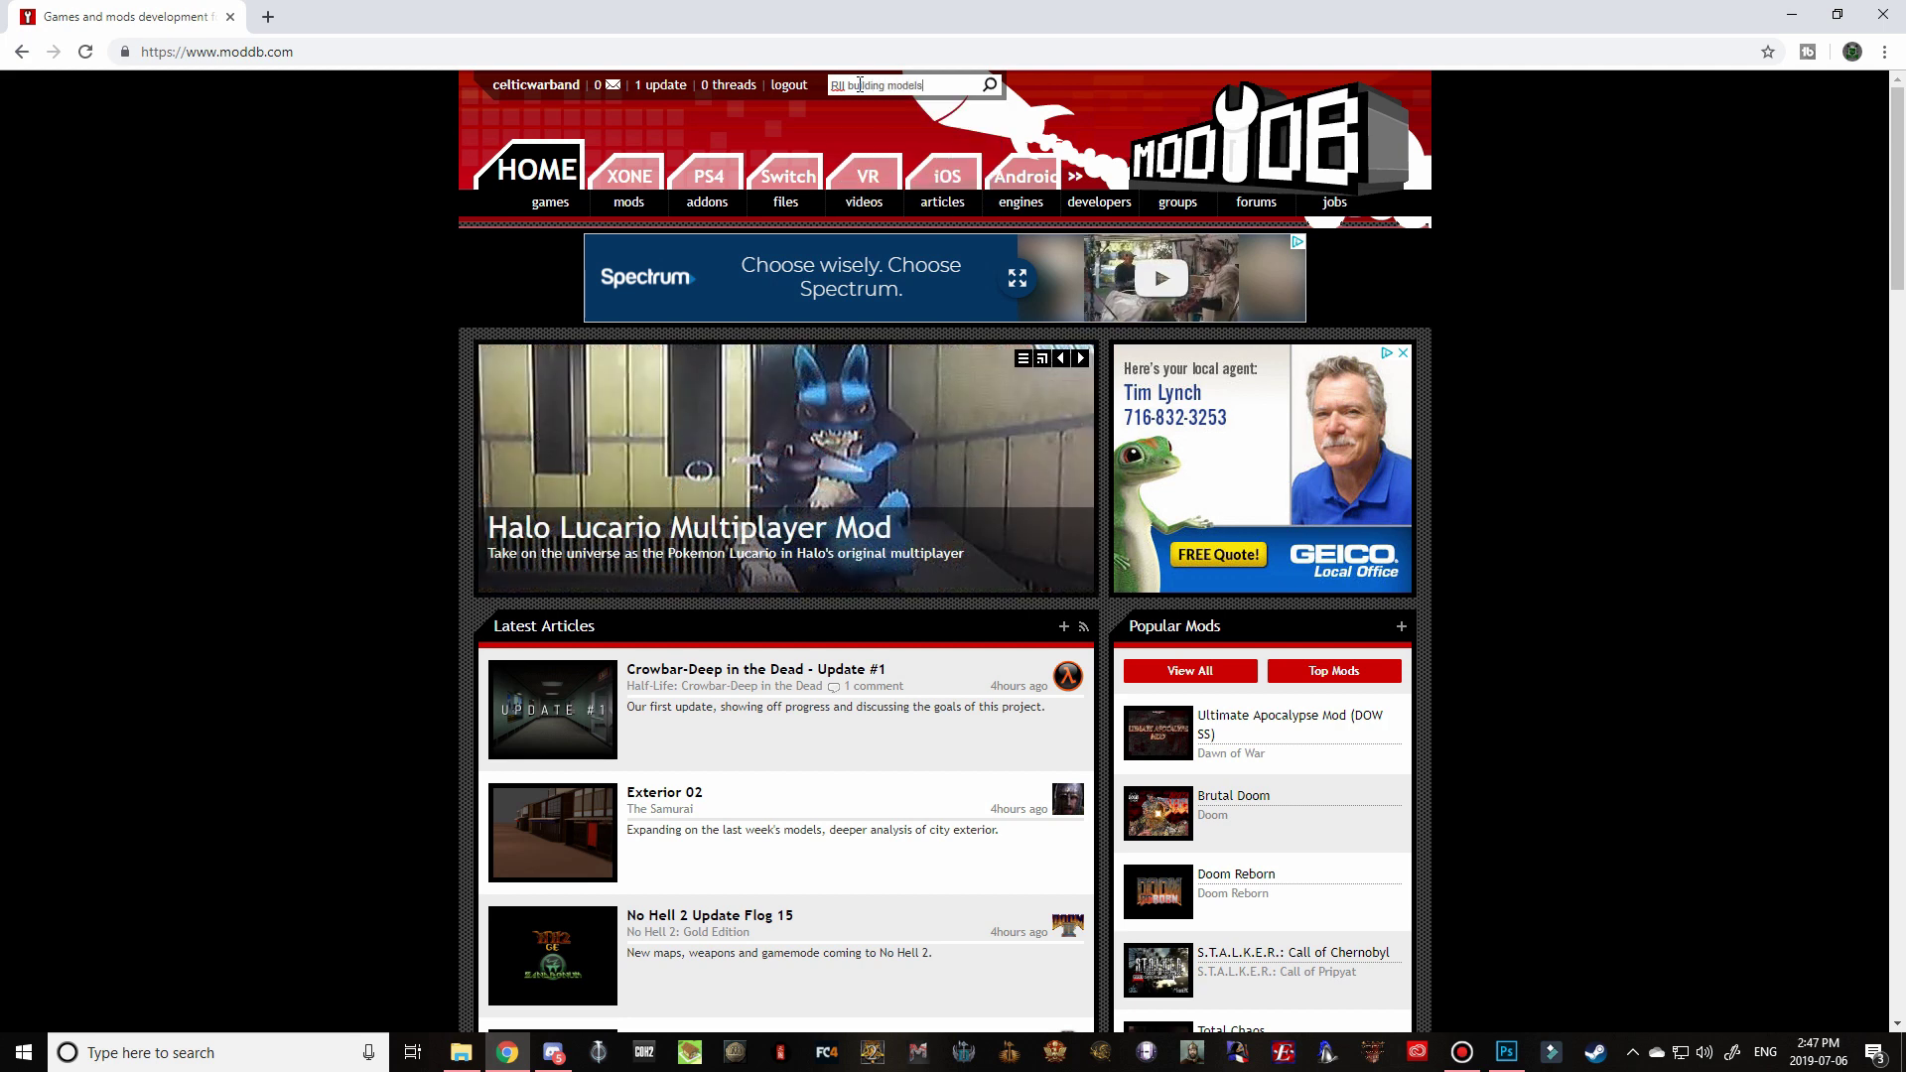
pyautogui.press('Return')
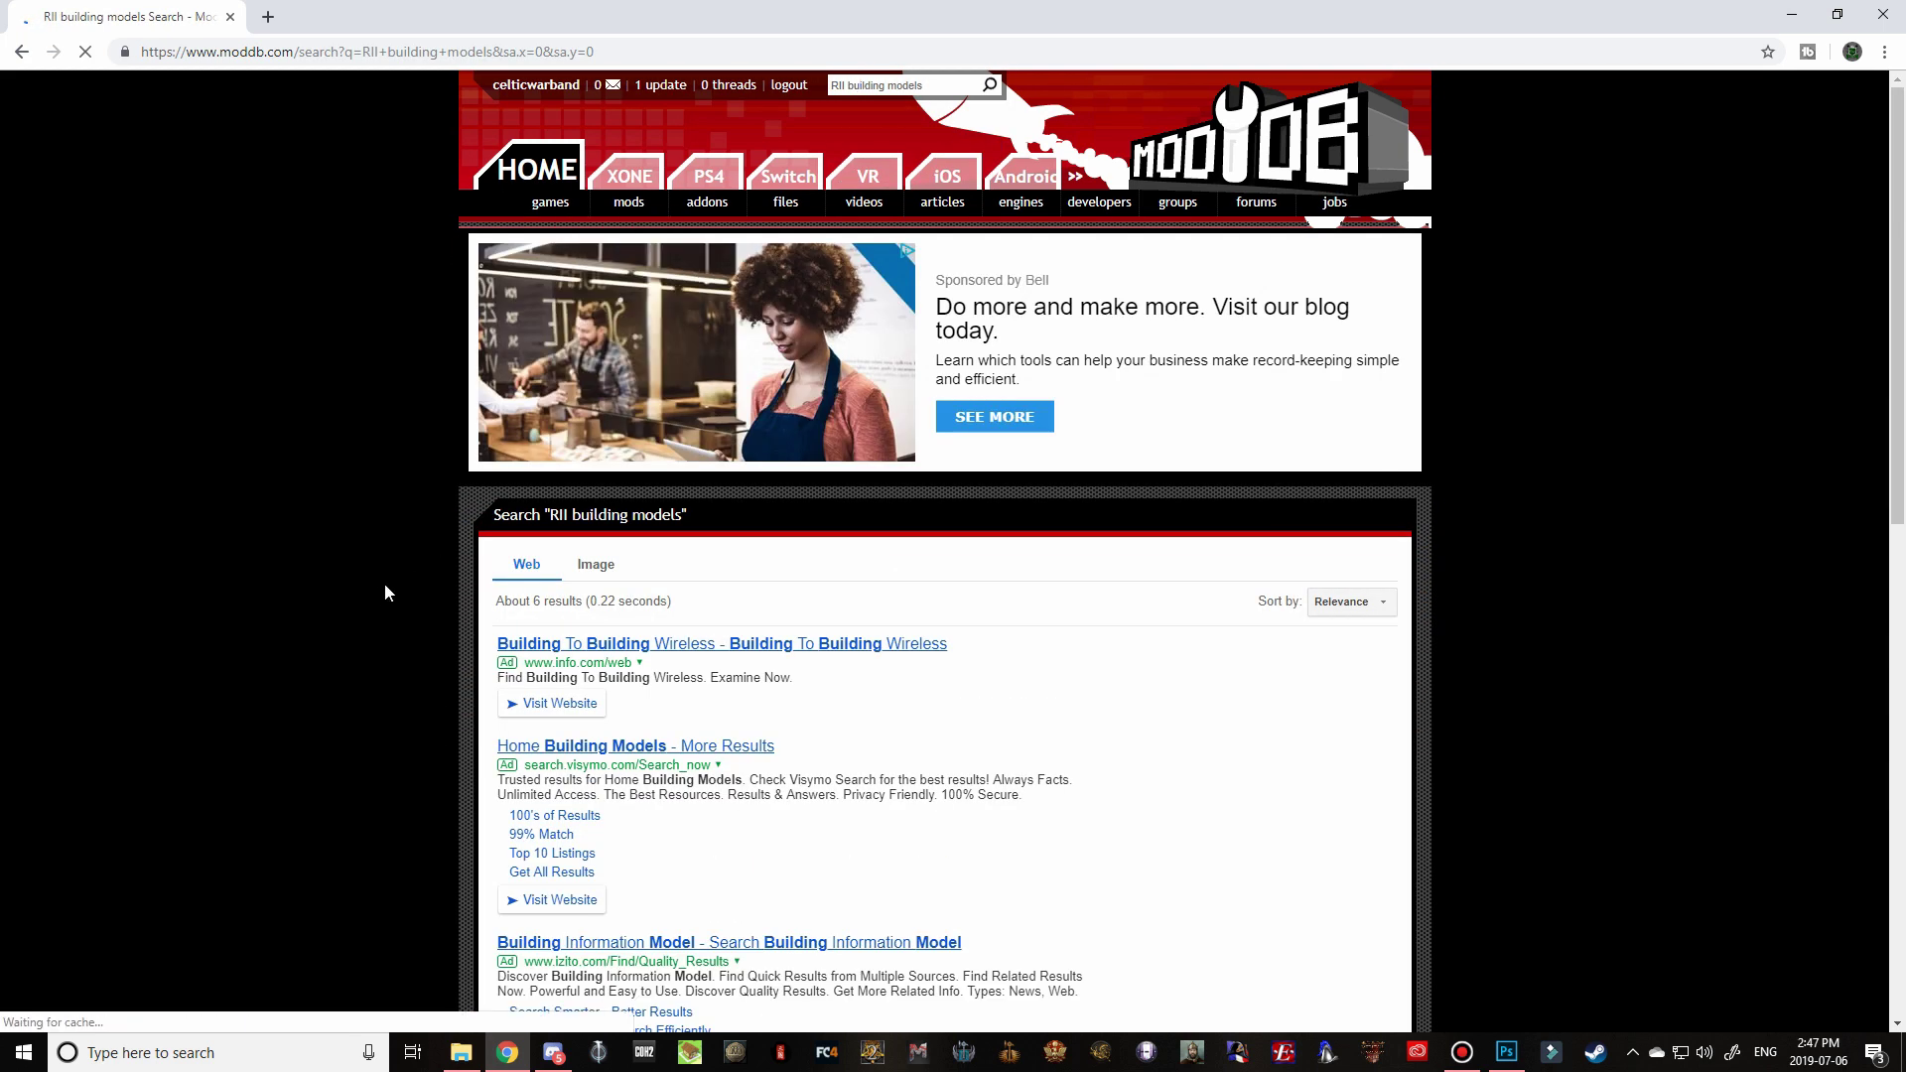
# - Open the first result, Required RII Building models, in a new tab, view it, then return to results
pyautogui.scroll(-6, 377, 591)
pyautogui.scroll(-1, 361, 600)
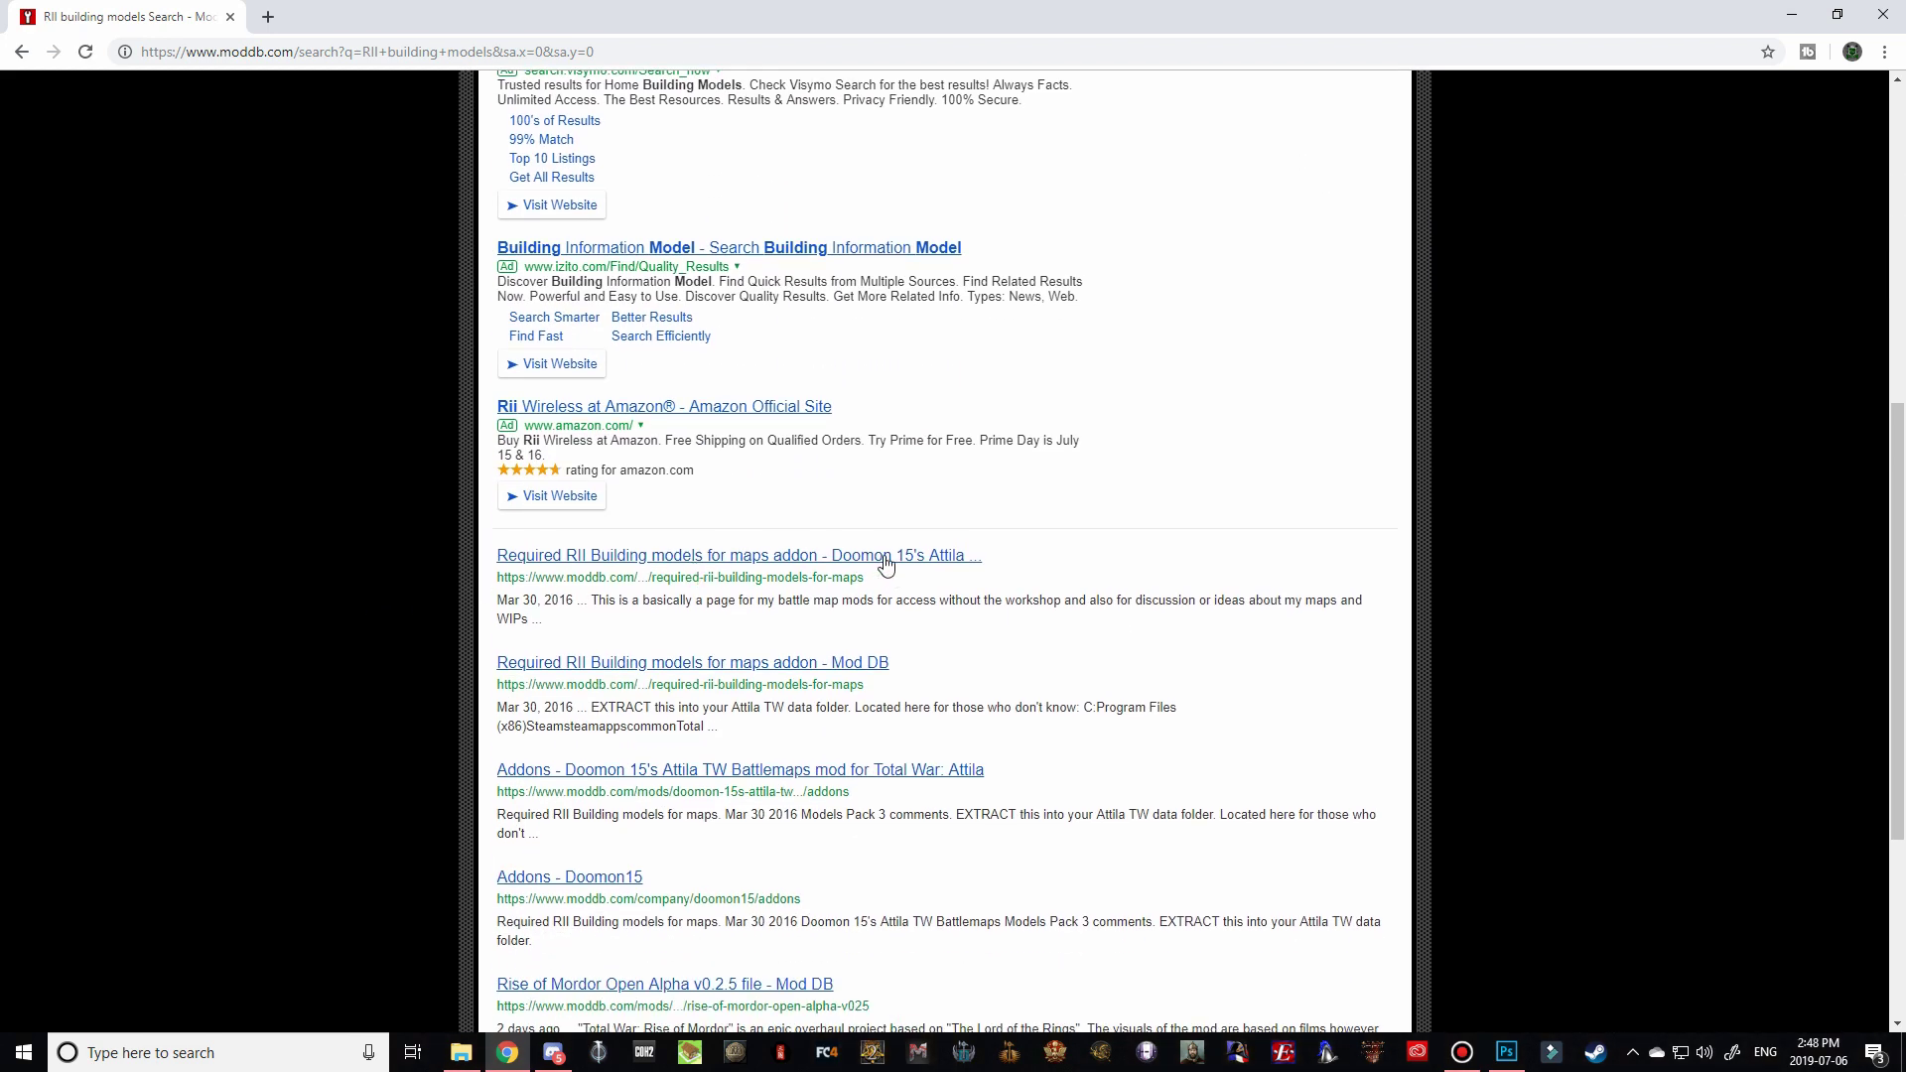
pyautogui.rightClick(713, 554)
pyautogui.click(759, 565)
pyautogui.click(343, 17)
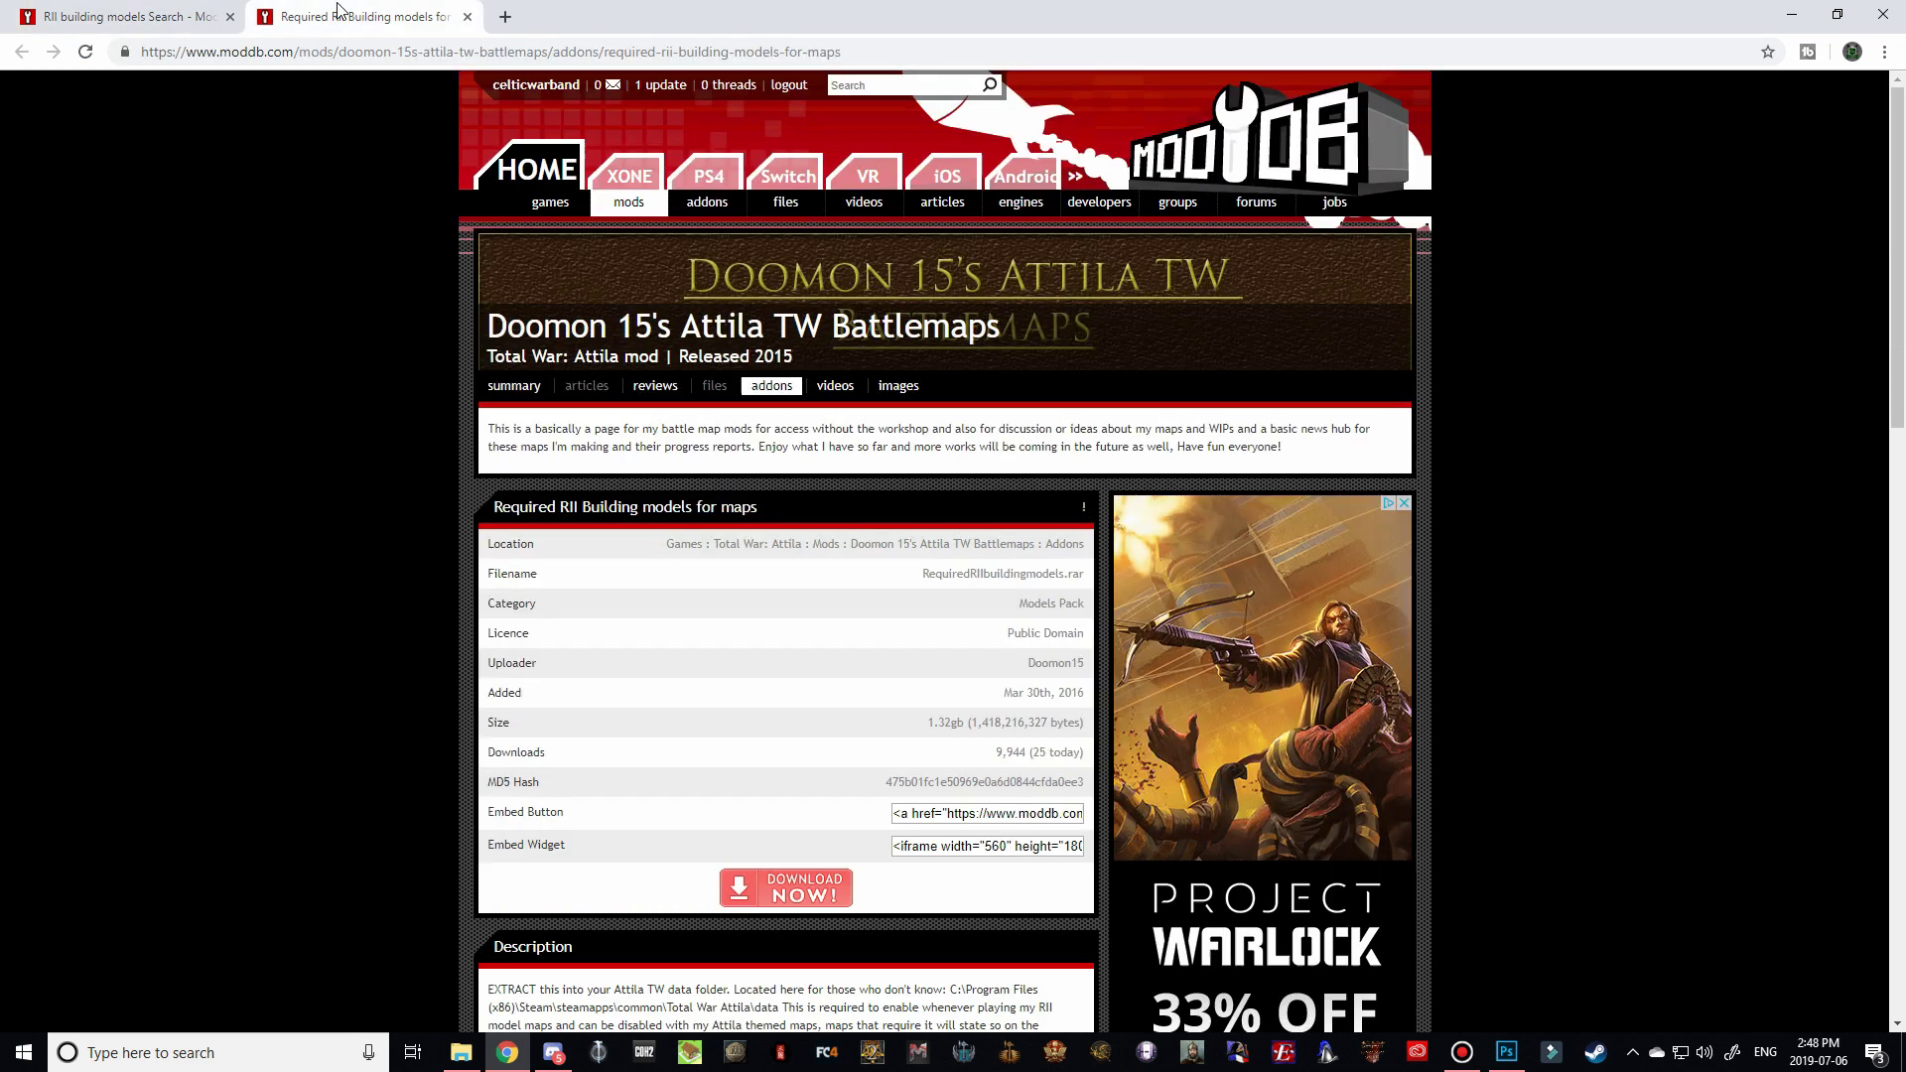
pyautogui.click(129, 17)
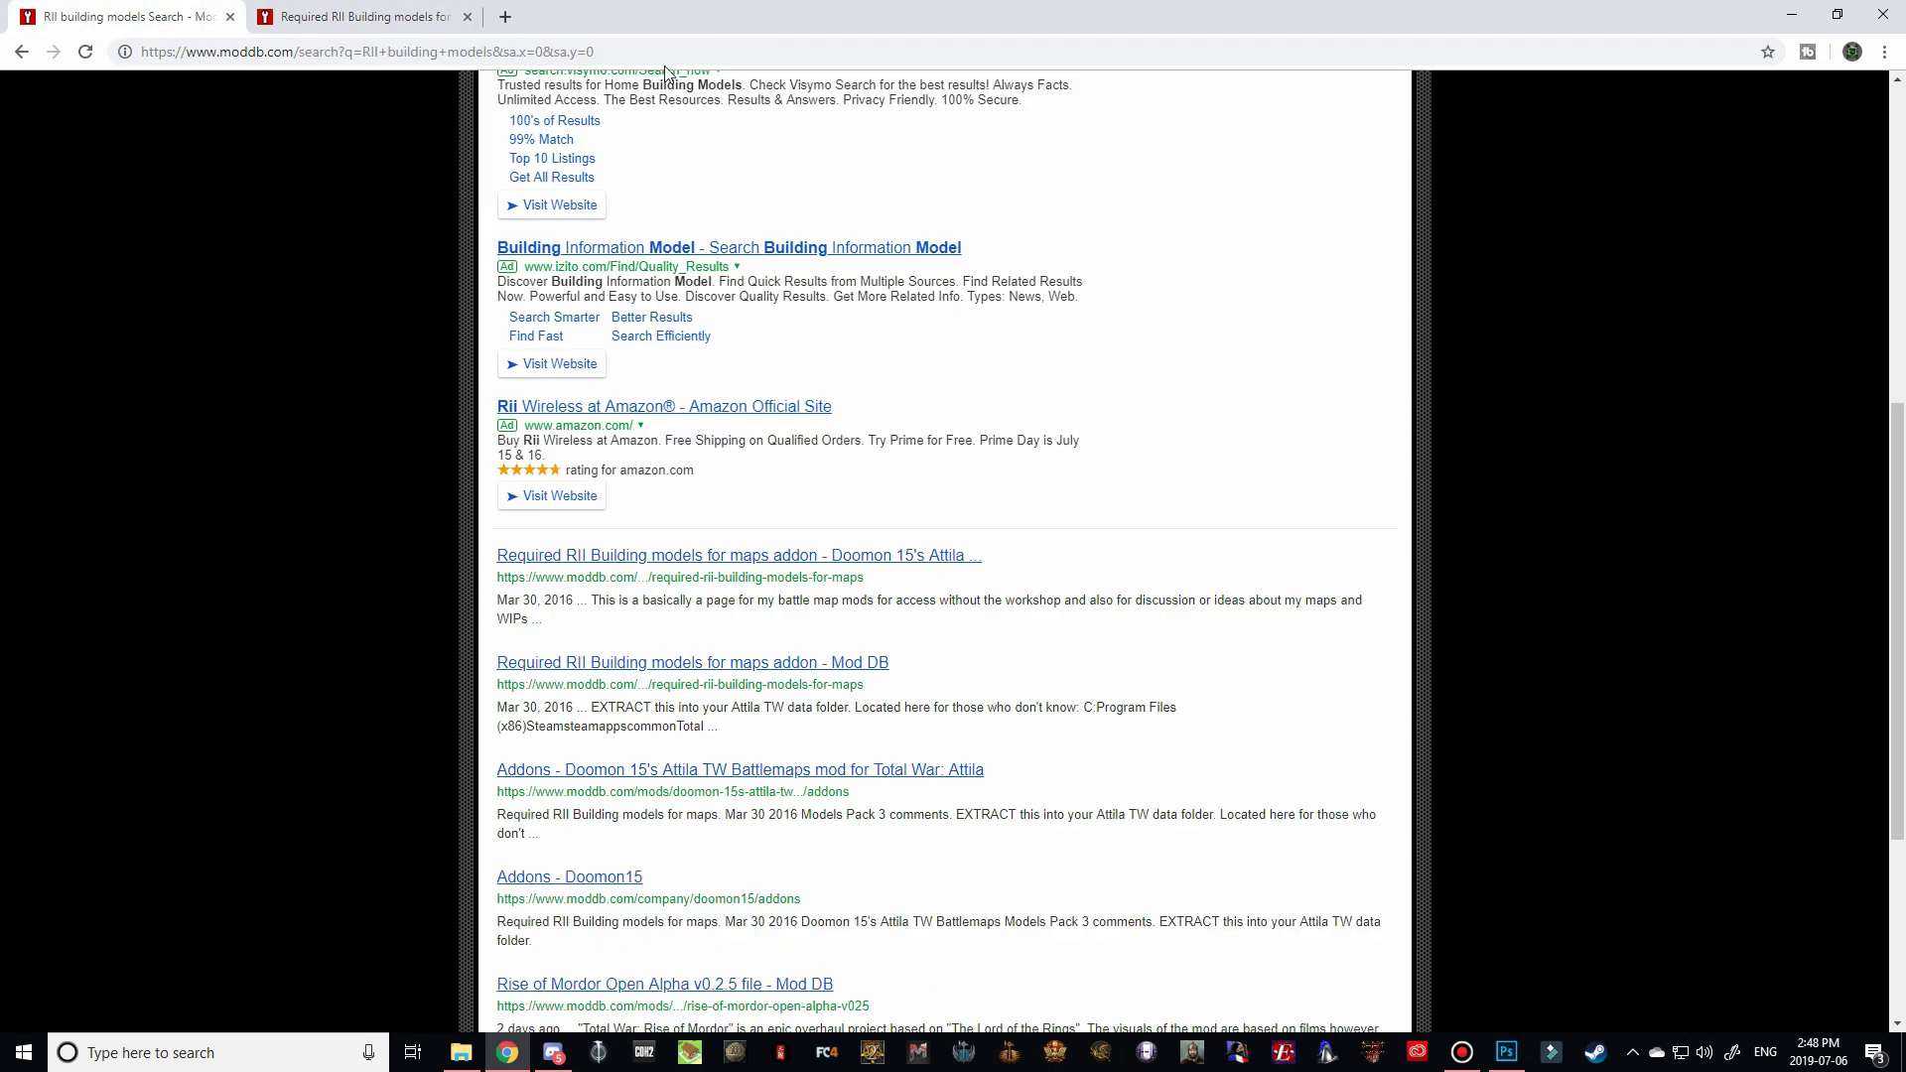
# - Search 'Rise of mordor' and open the mod's Rise of Mordor Open Alpha v0.2.5 file page
pyautogui.scroll(6, 438, 407)
pyautogui.tripleClick(873, 85)
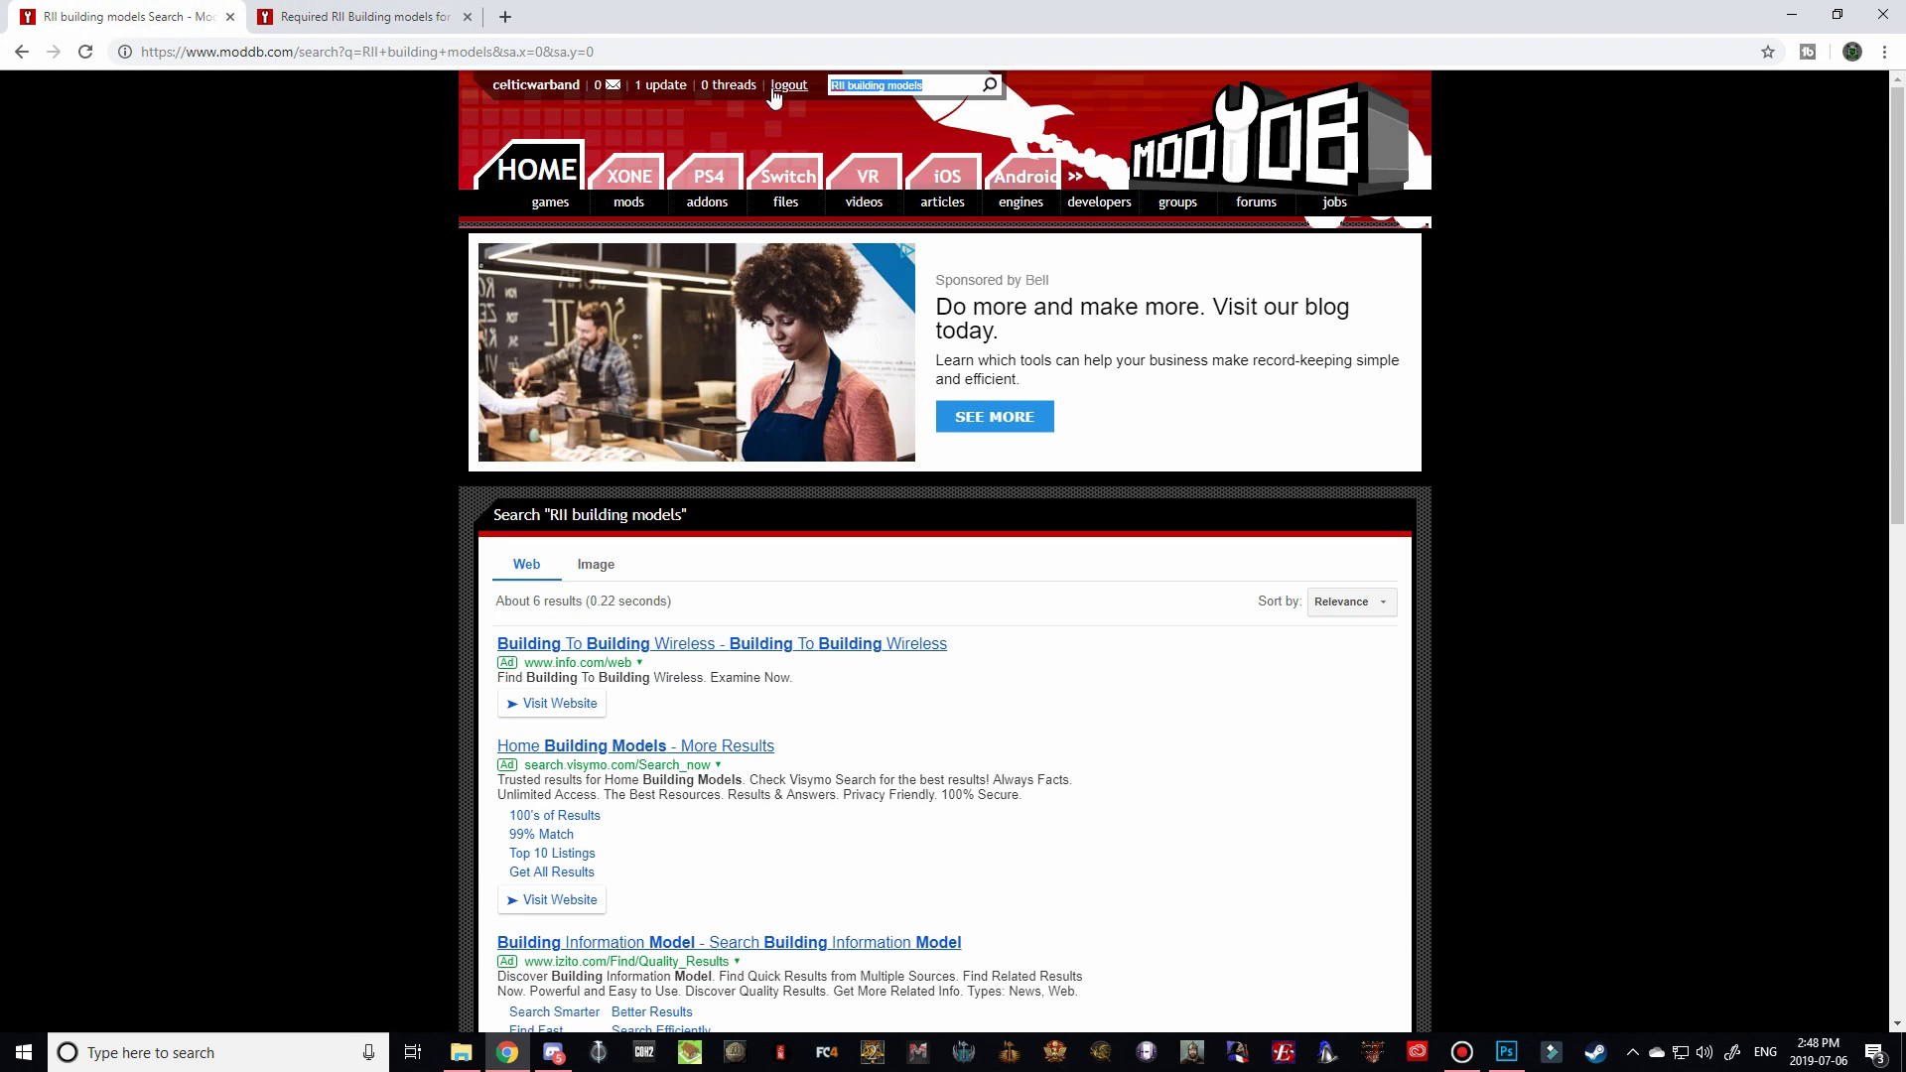
pyautogui.write('Rise of mordor')
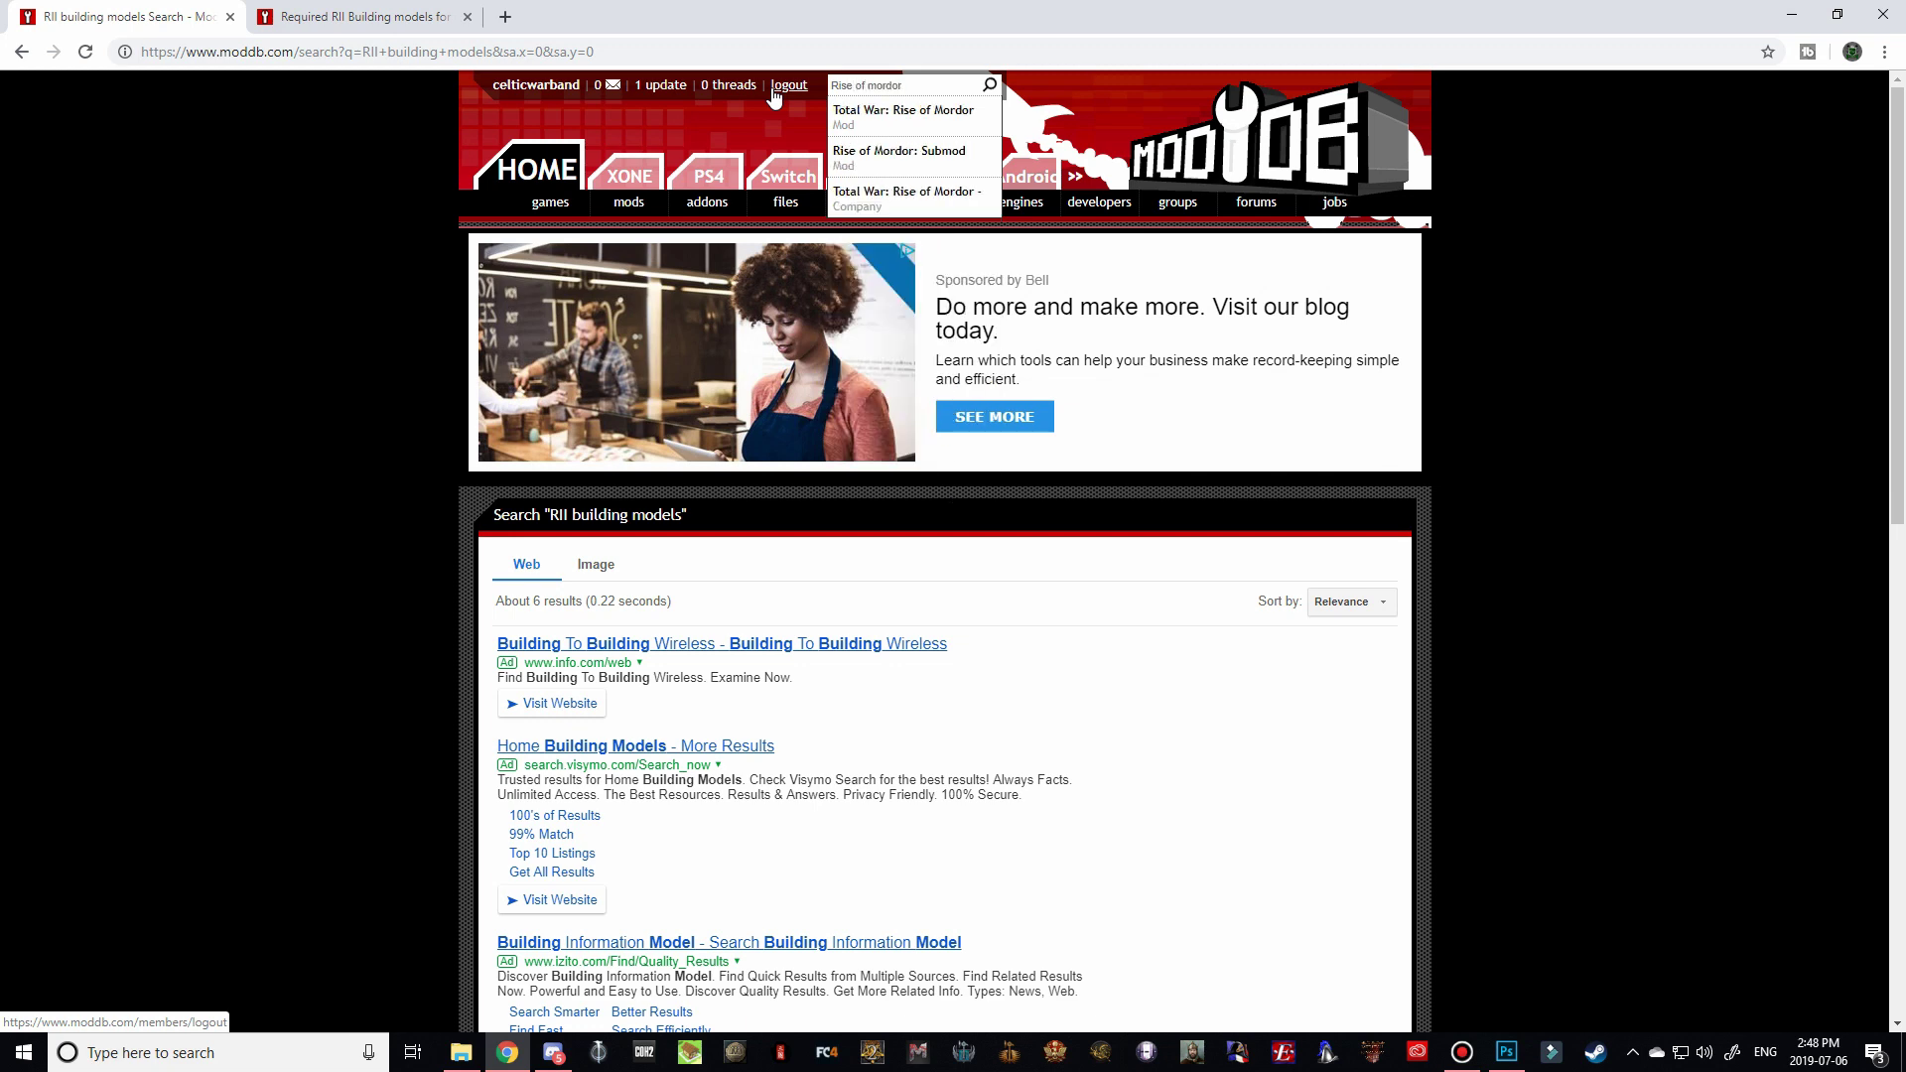
pyautogui.click(873, 111)
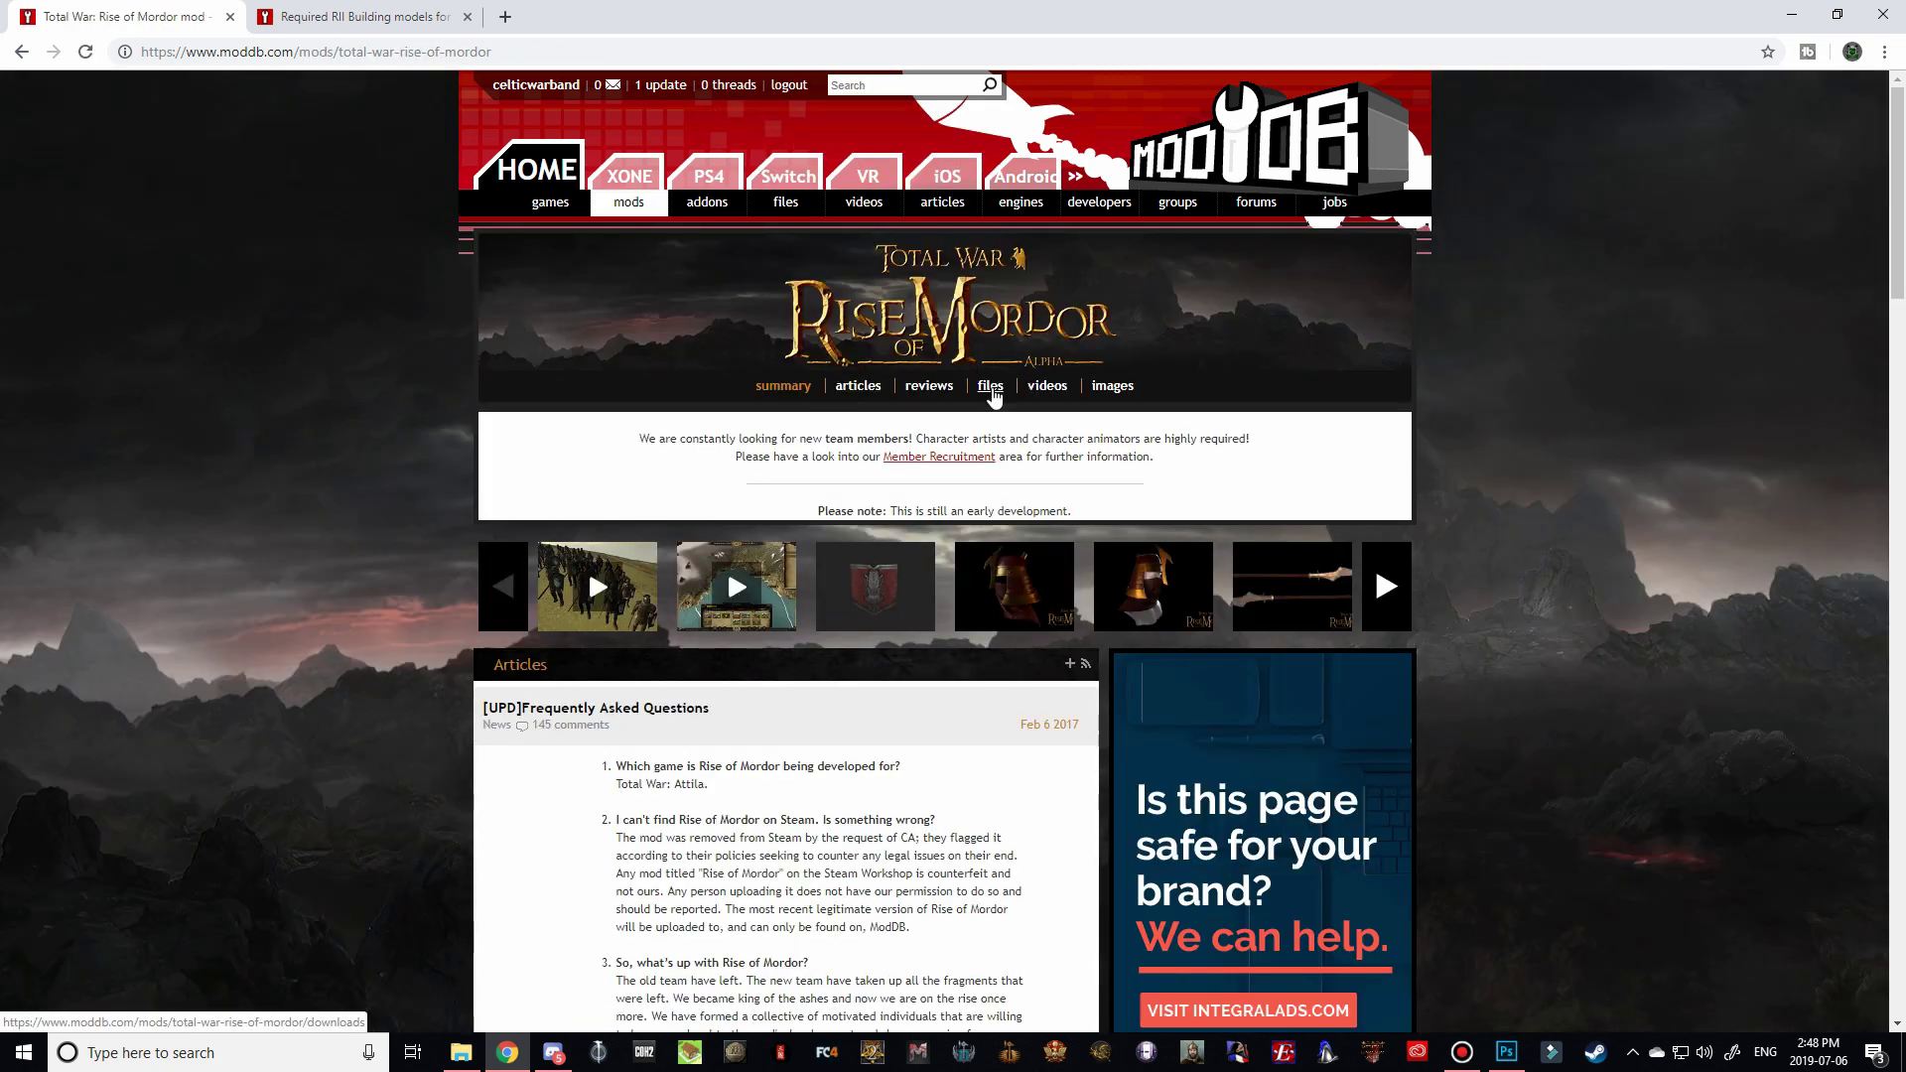
pyautogui.click(989, 387)
pyautogui.scroll(-2, 417, 625)
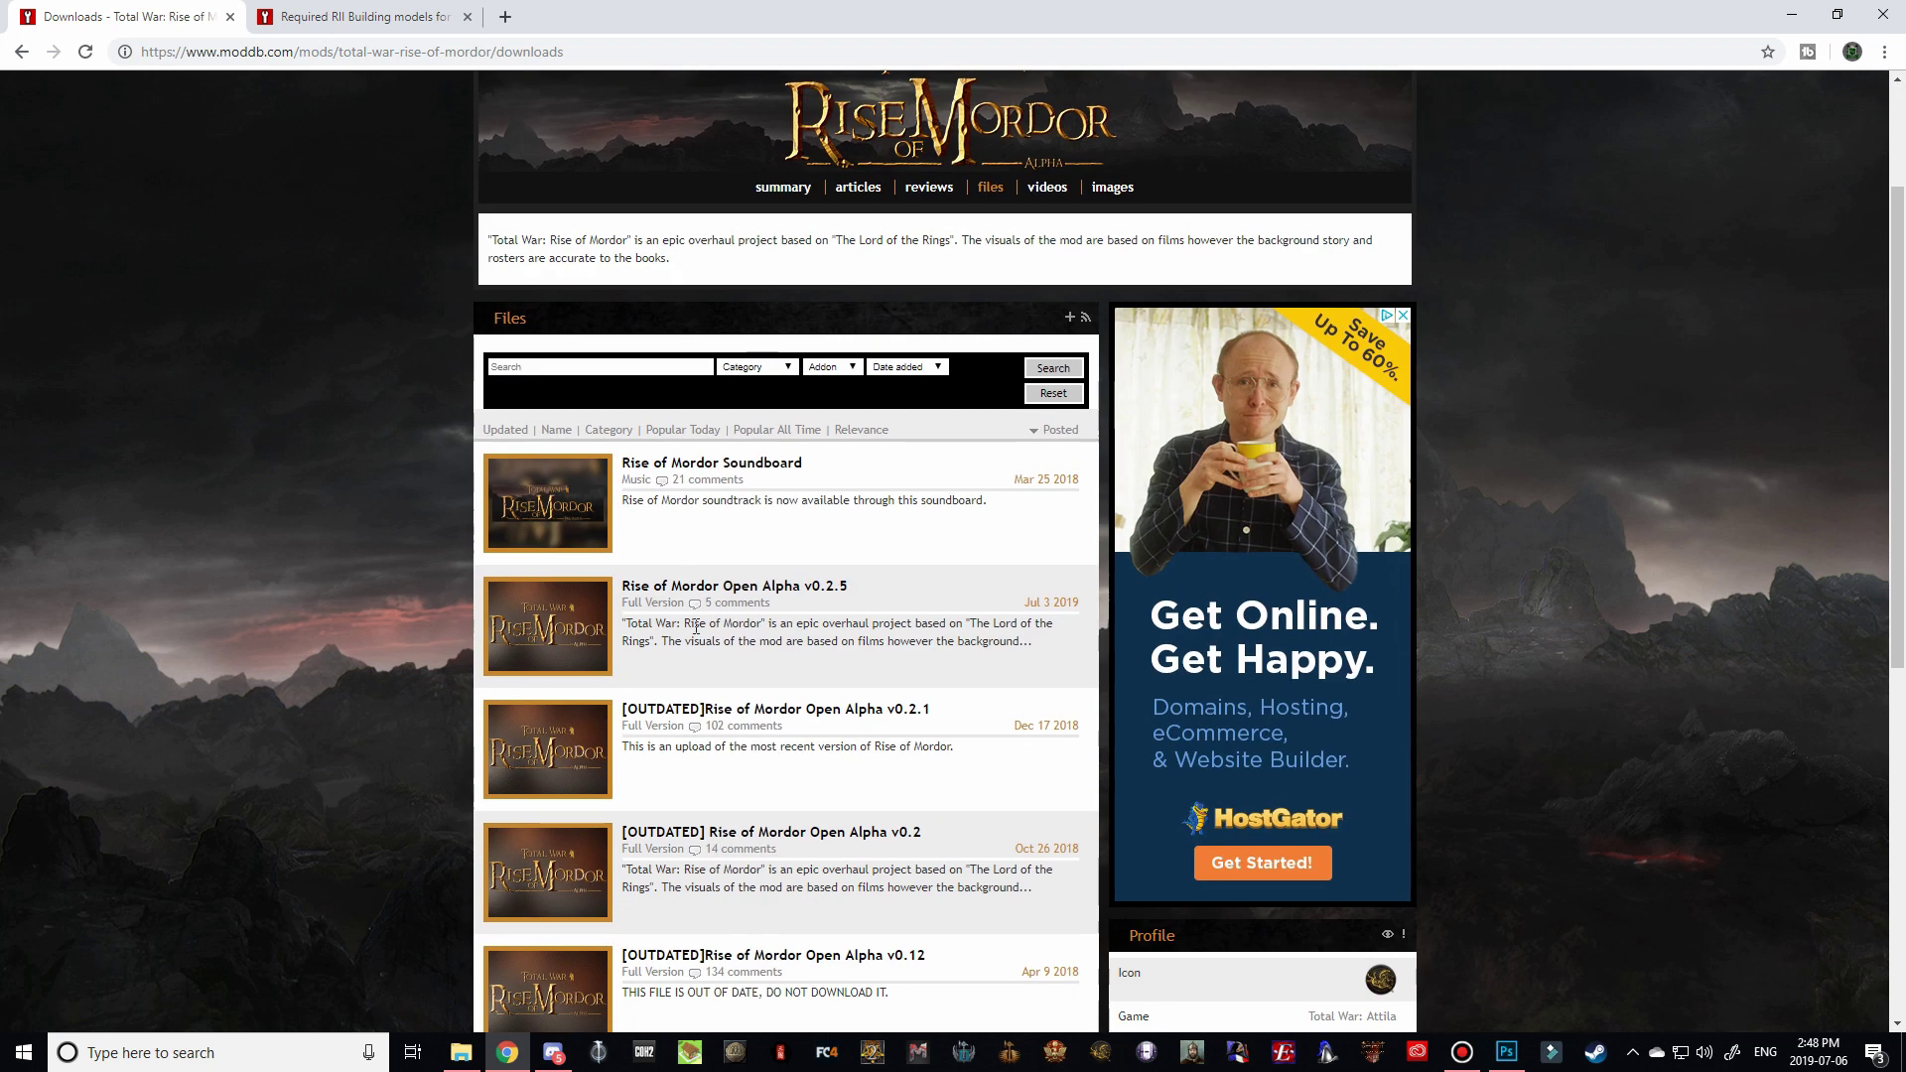
pyautogui.click(731, 585)
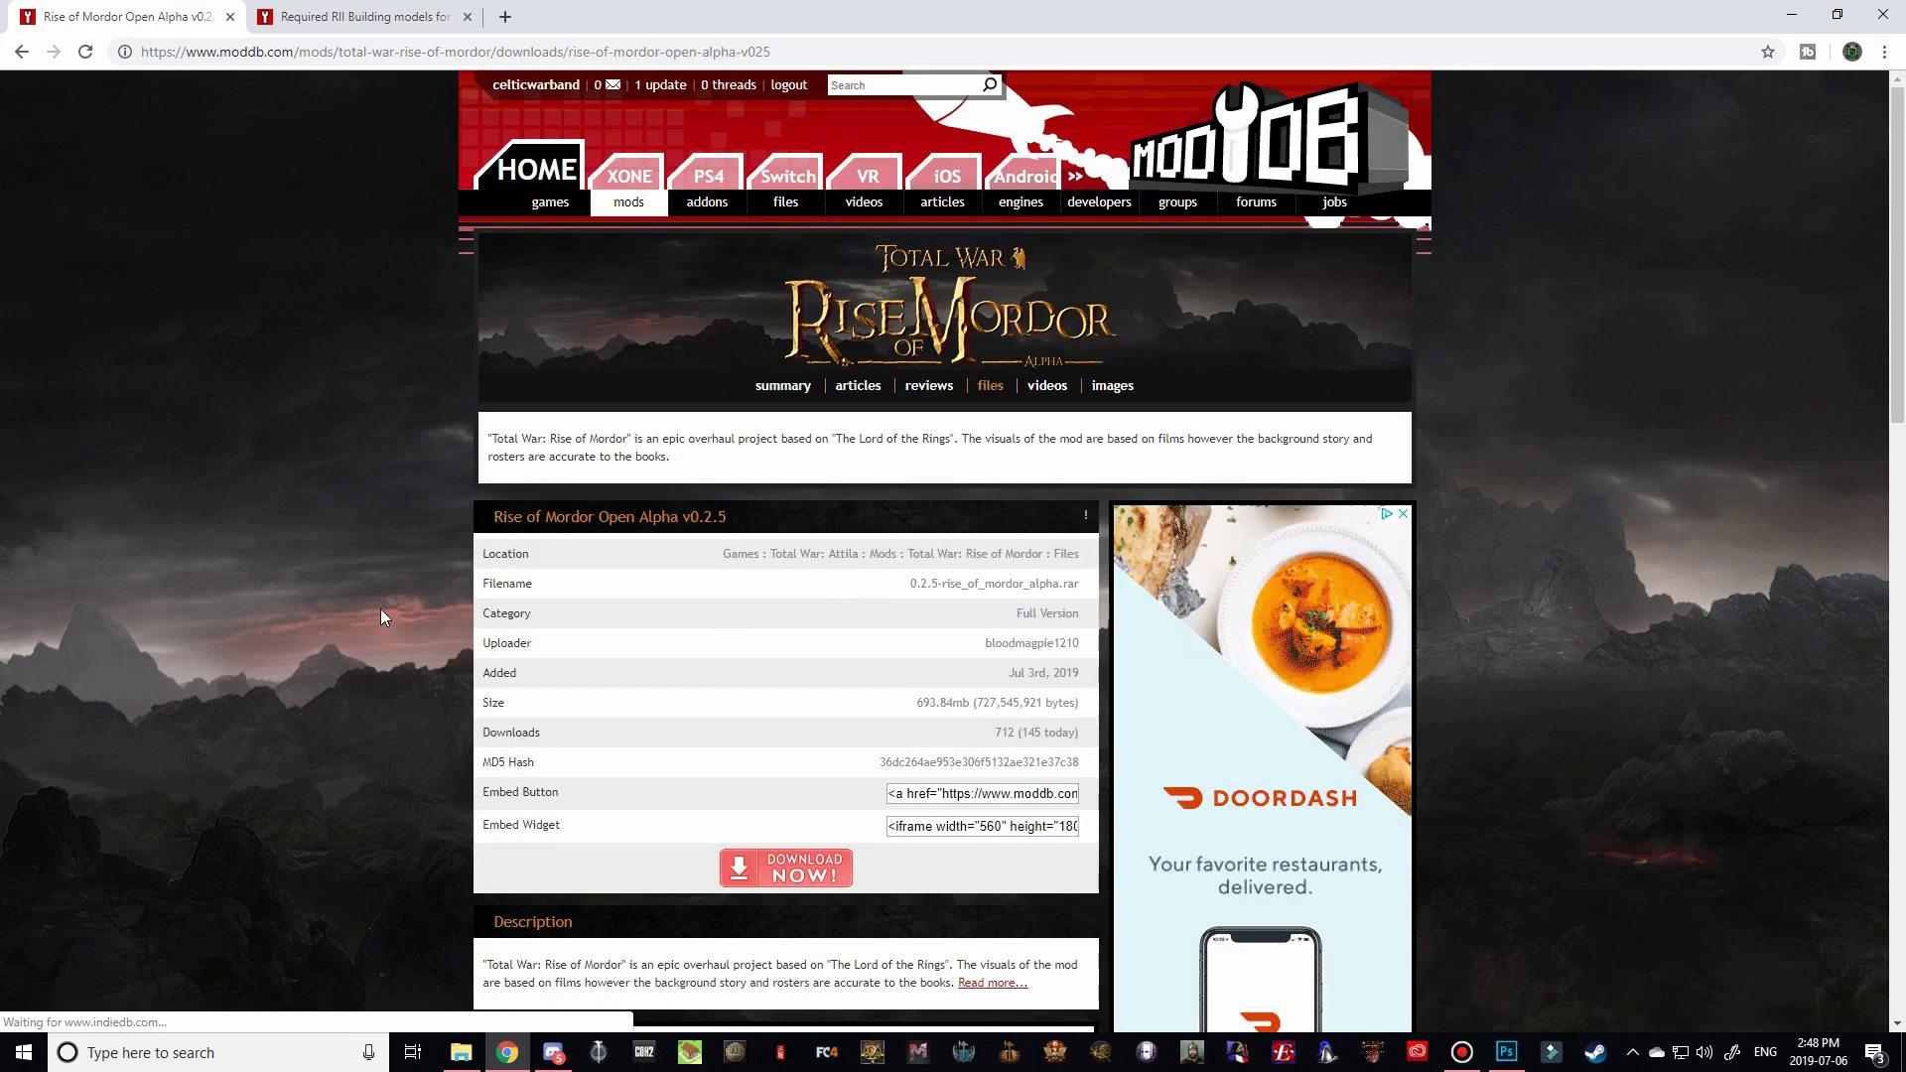
# - Expand the installation instructions and open their Moddb.com buildings link in a new tab
pyautogui.scroll(-2, 379, 610)
pyautogui.click(988, 785)
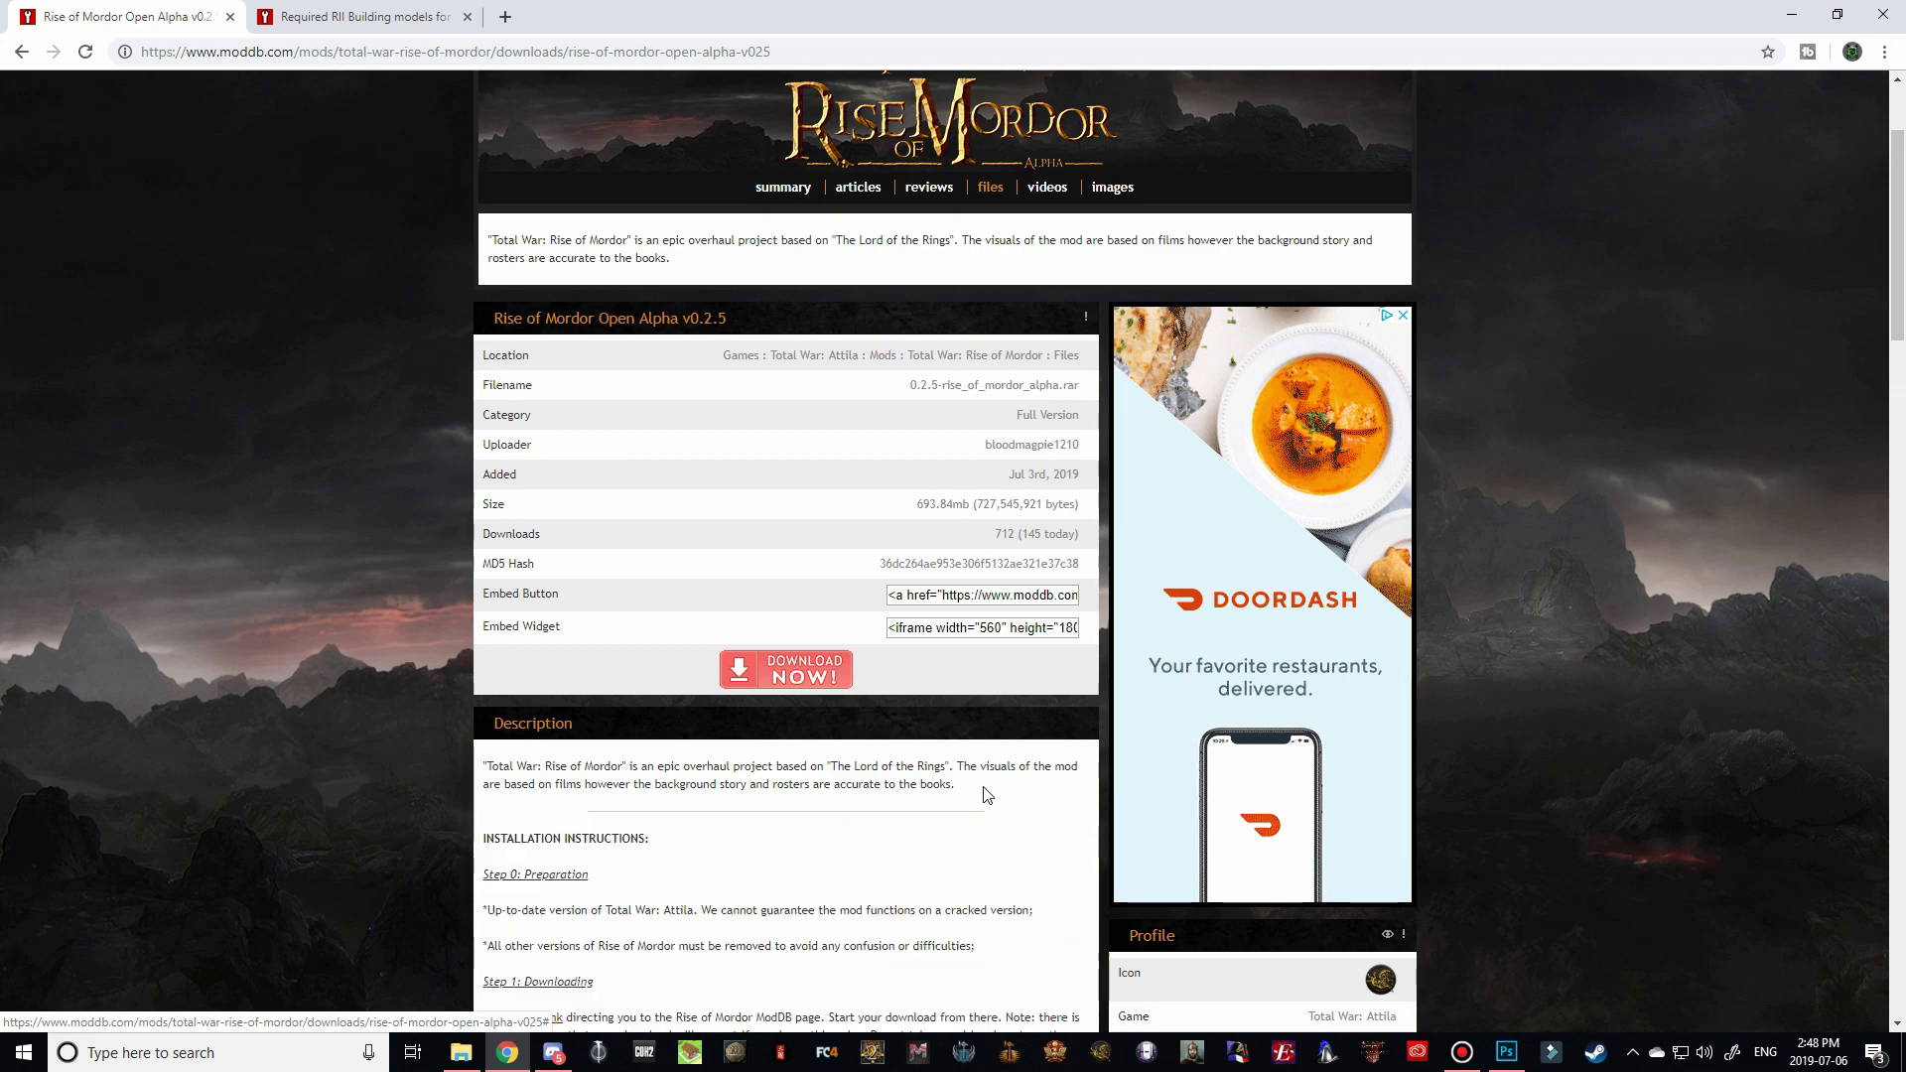
pyautogui.scroll(-3, 451, 800)
pyautogui.scroll(-4, 451, 794)
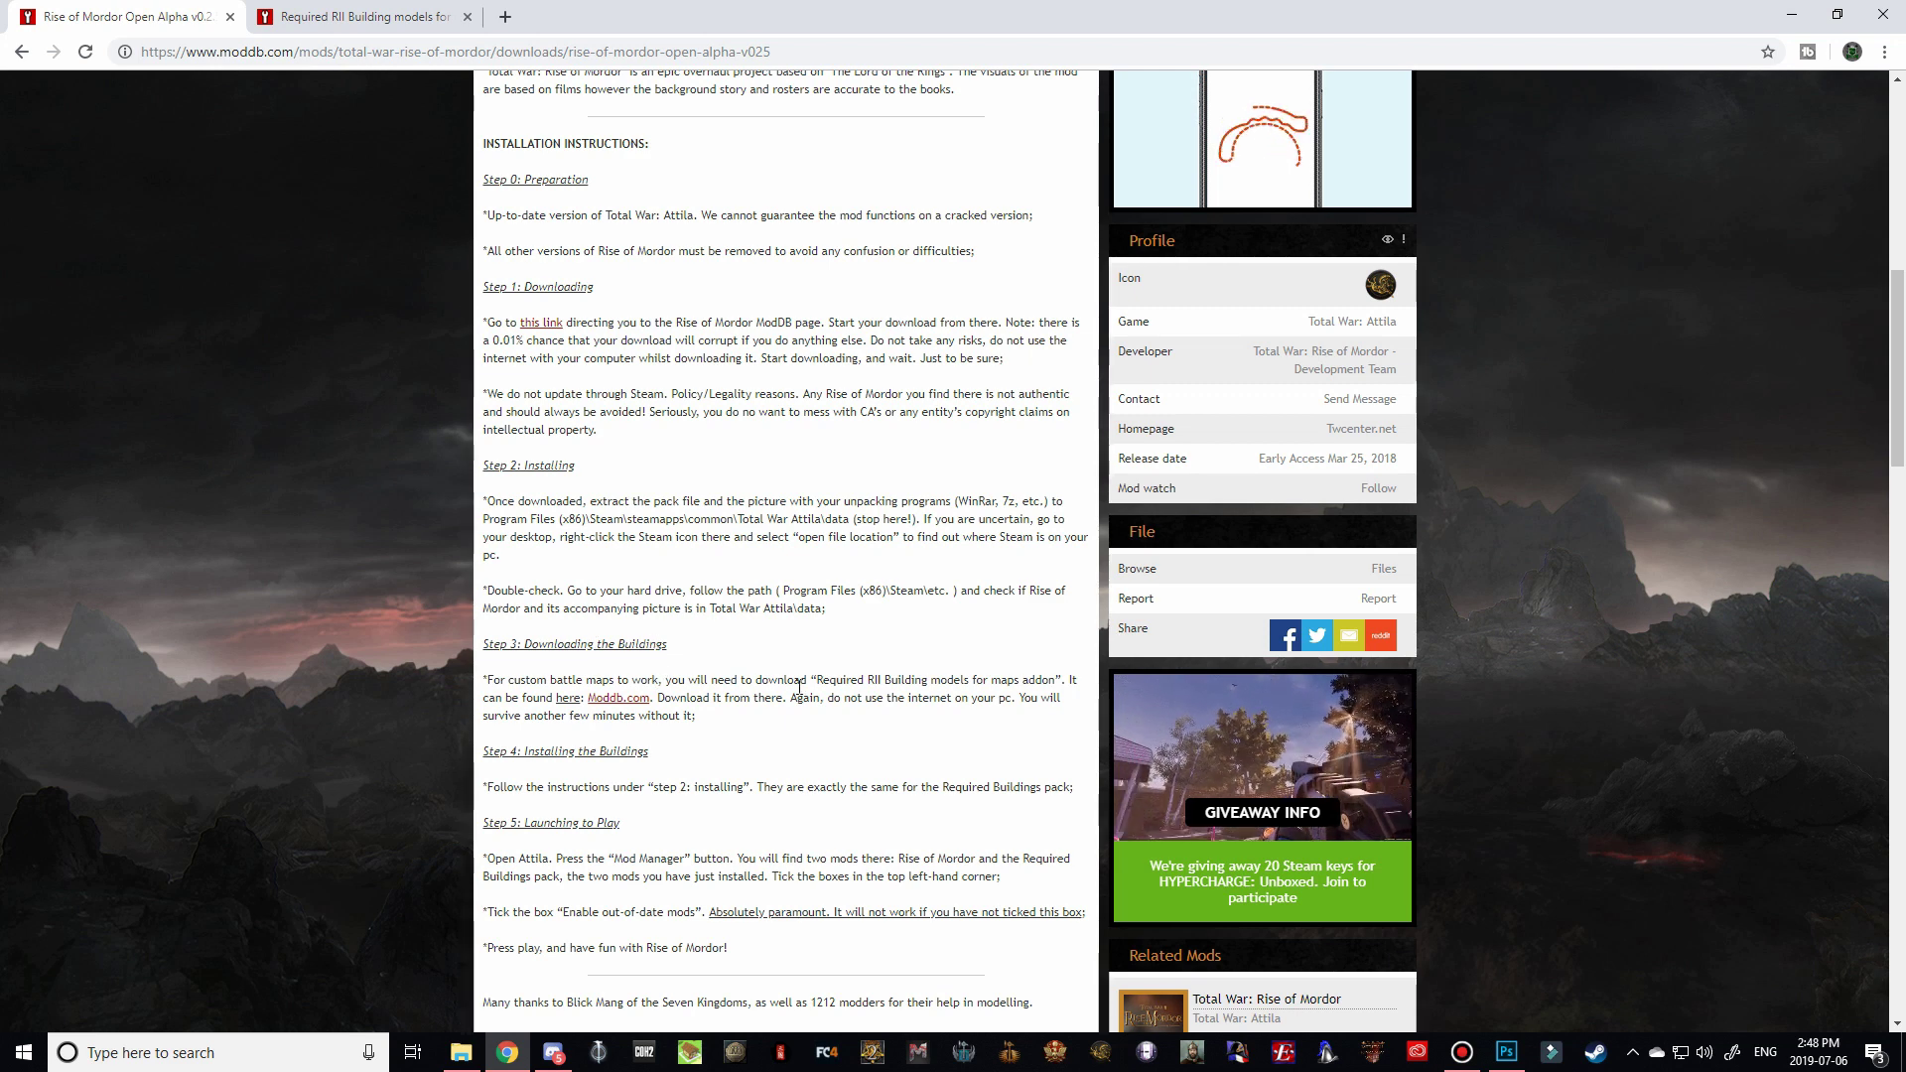
pyautogui.rightClick(602, 707)
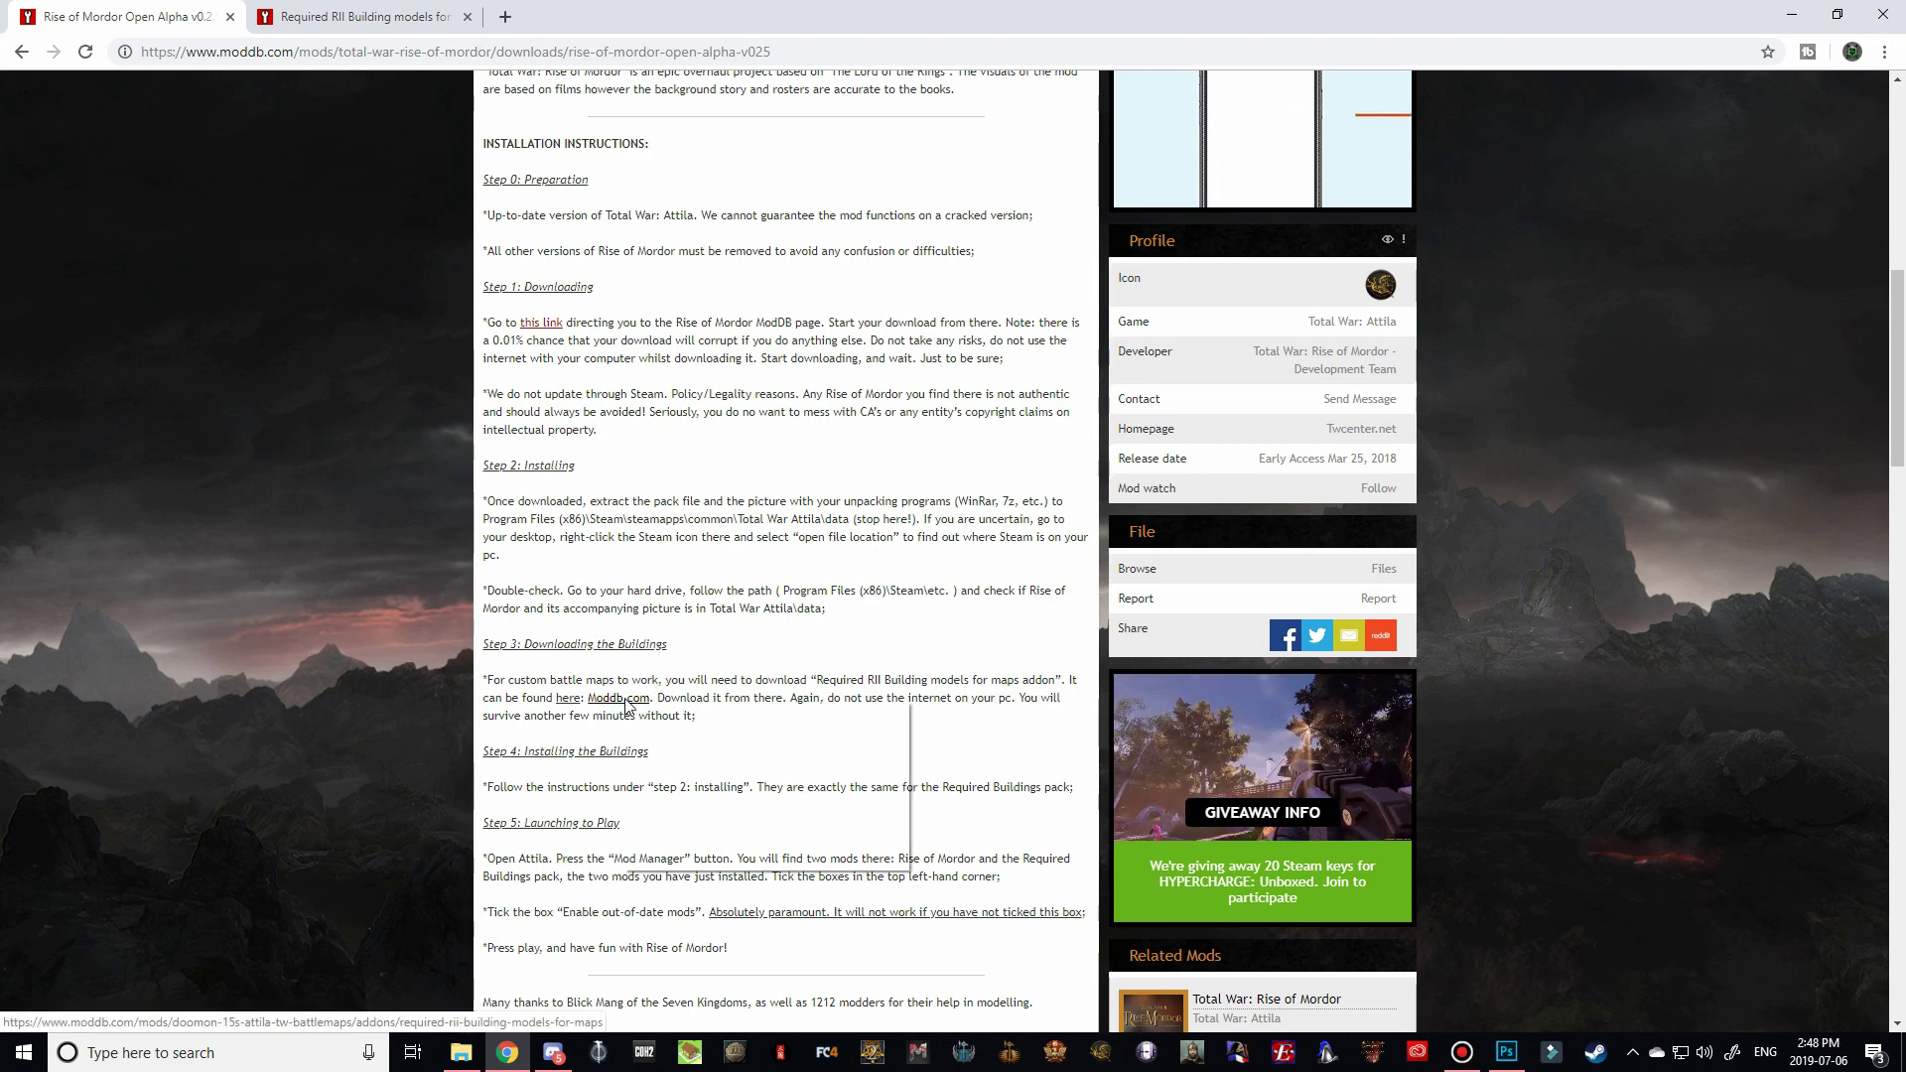
pyautogui.click(655, 717)
pyautogui.click(600, 17)
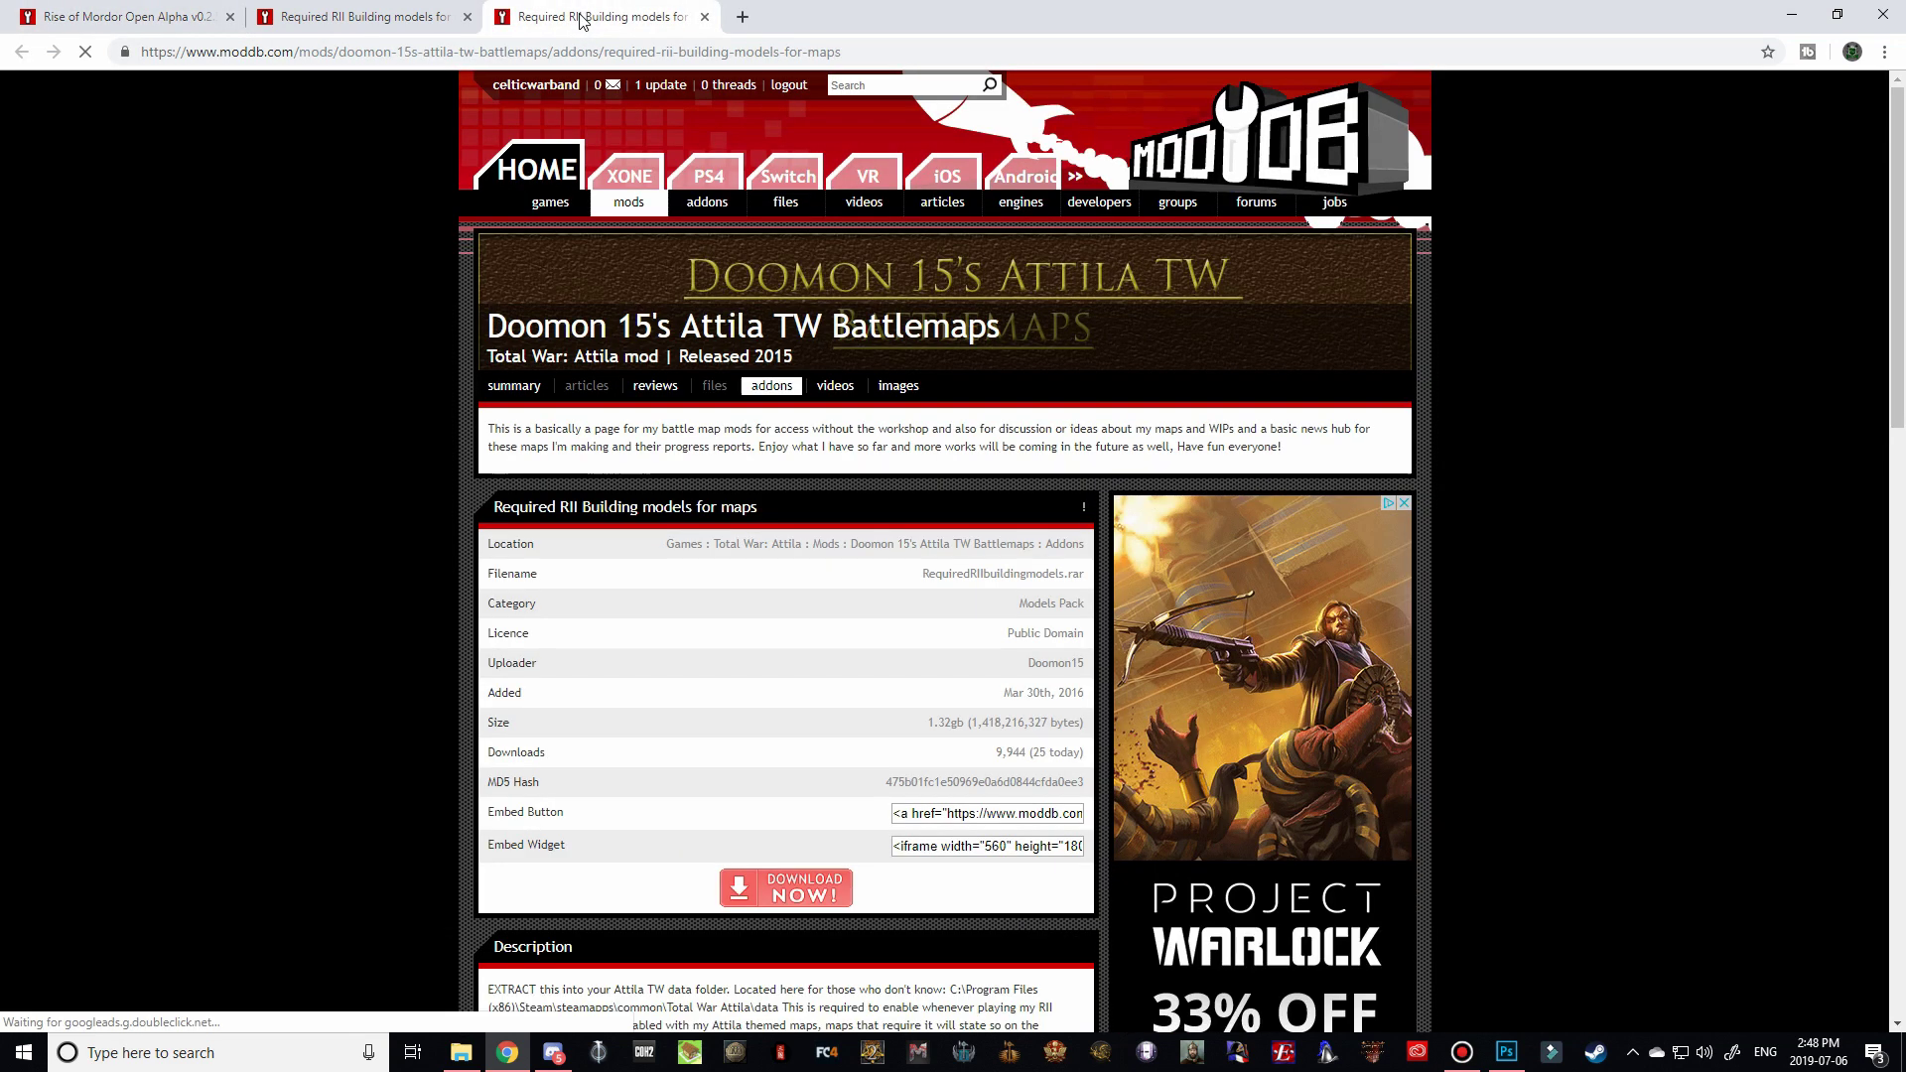
# - Close the two earlier tabs and start downloading RequiredRIIbuildingmodels.rar, dismissing the pop-up
pyautogui.click(230, 17)
pyautogui.click(230, 16)
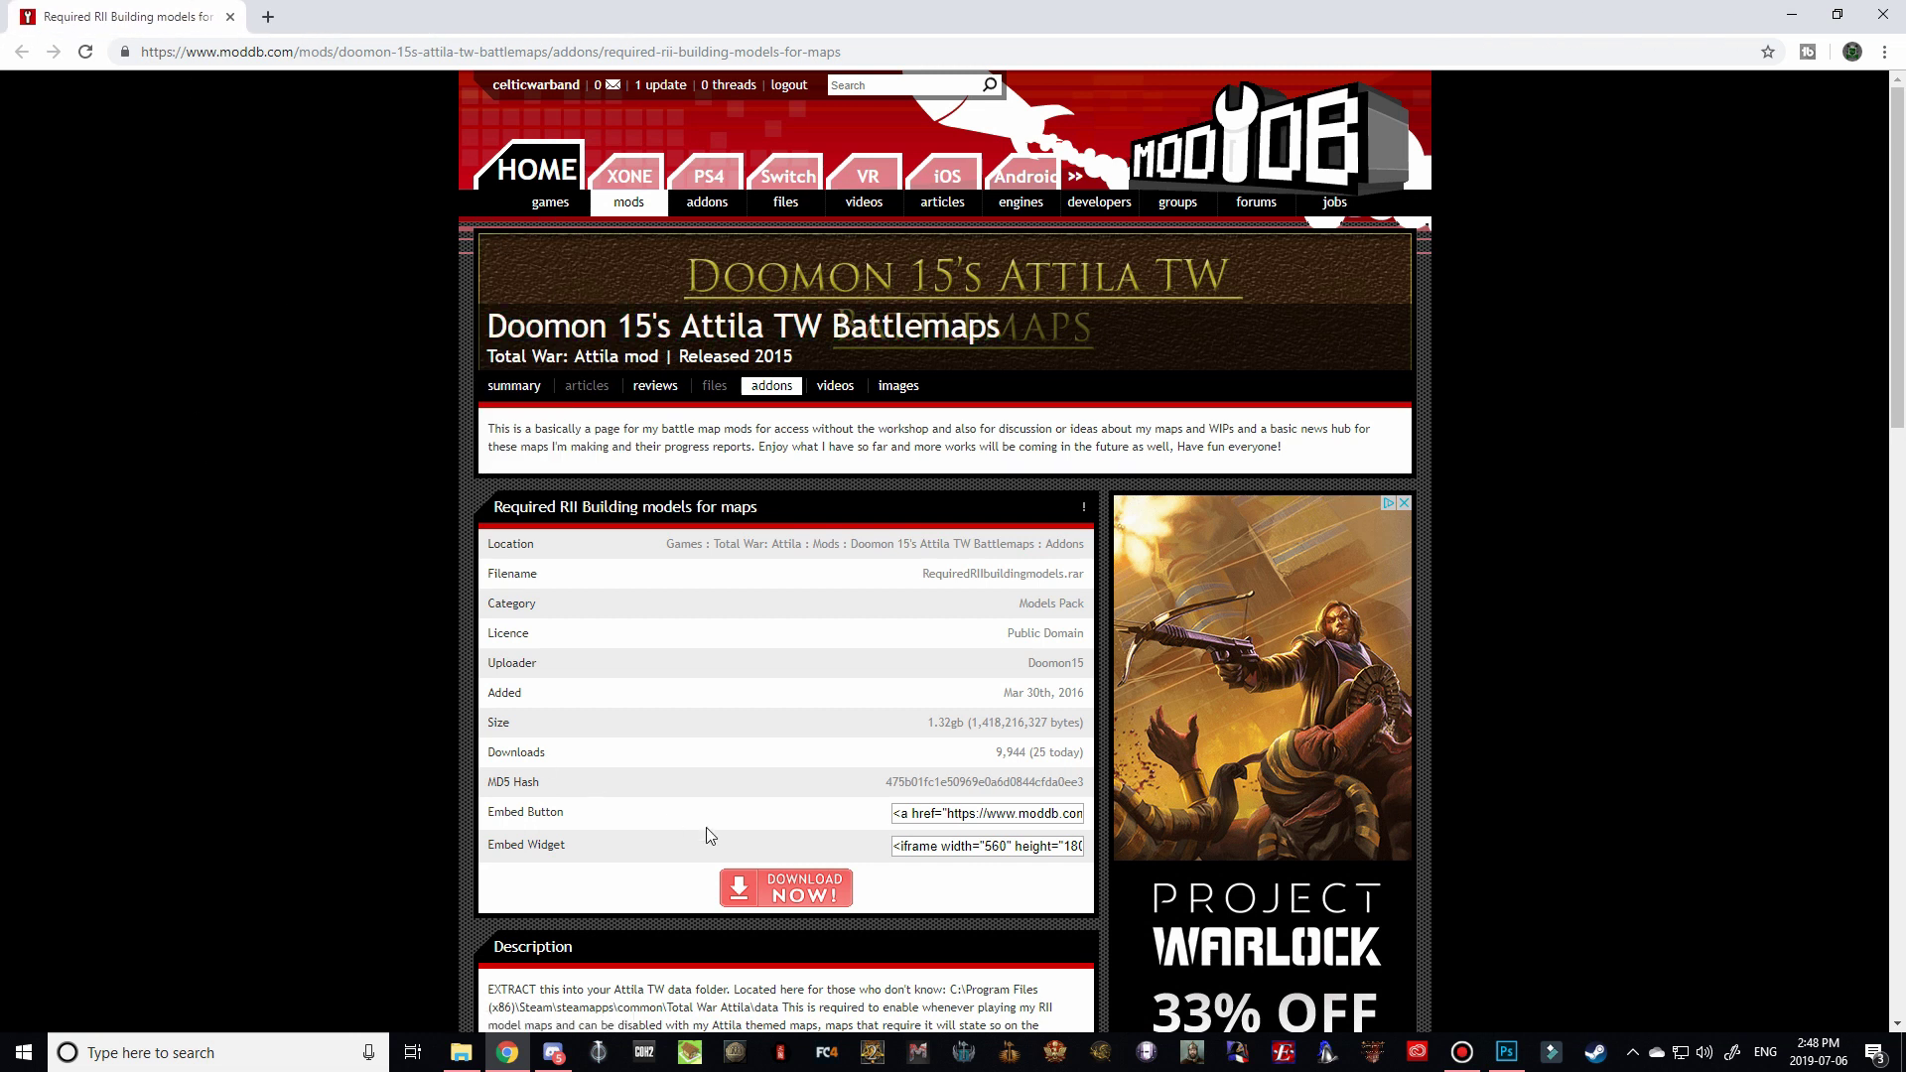
pyautogui.click(804, 894)
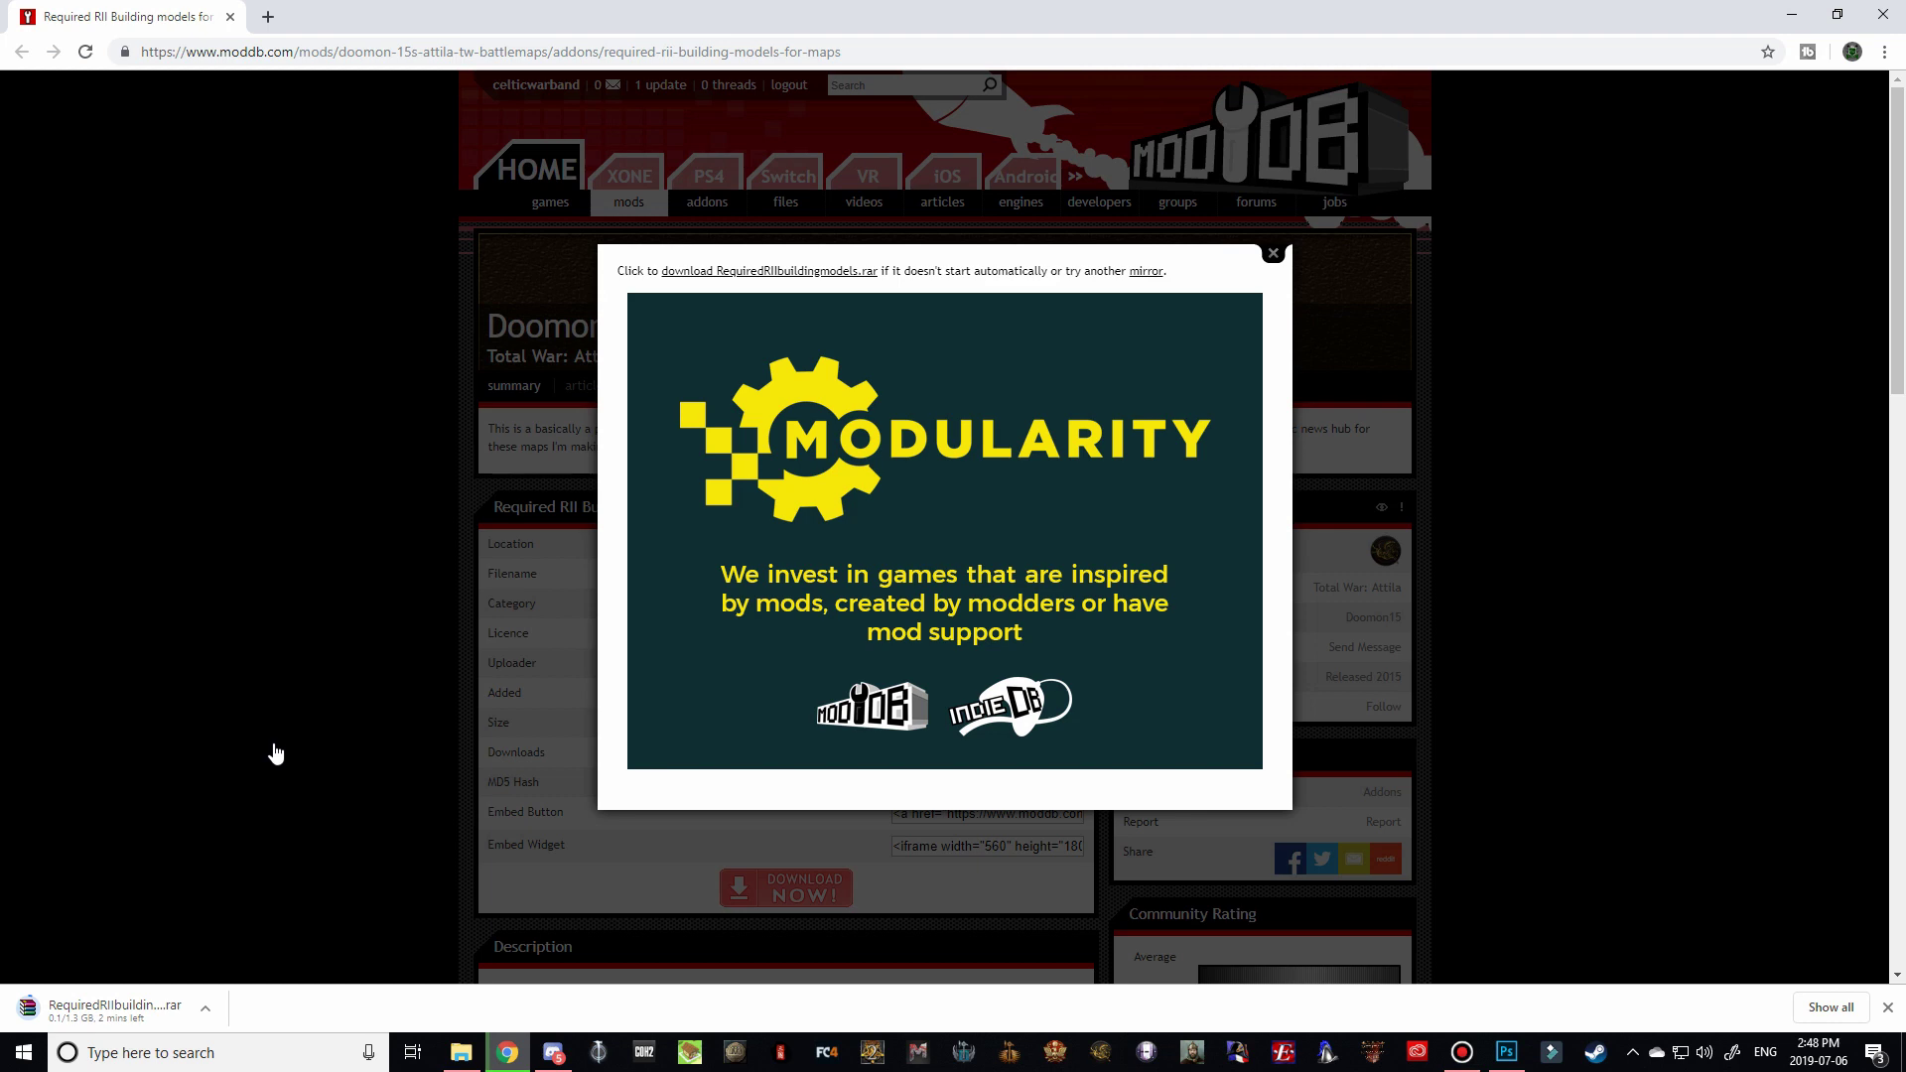
pyautogui.click(1273, 256)
# - Delete the old RequiredRIIbuildingmodels.pack and .png from the Attila data folder, then minimize it
pyautogui.moveTo(466, 1065)
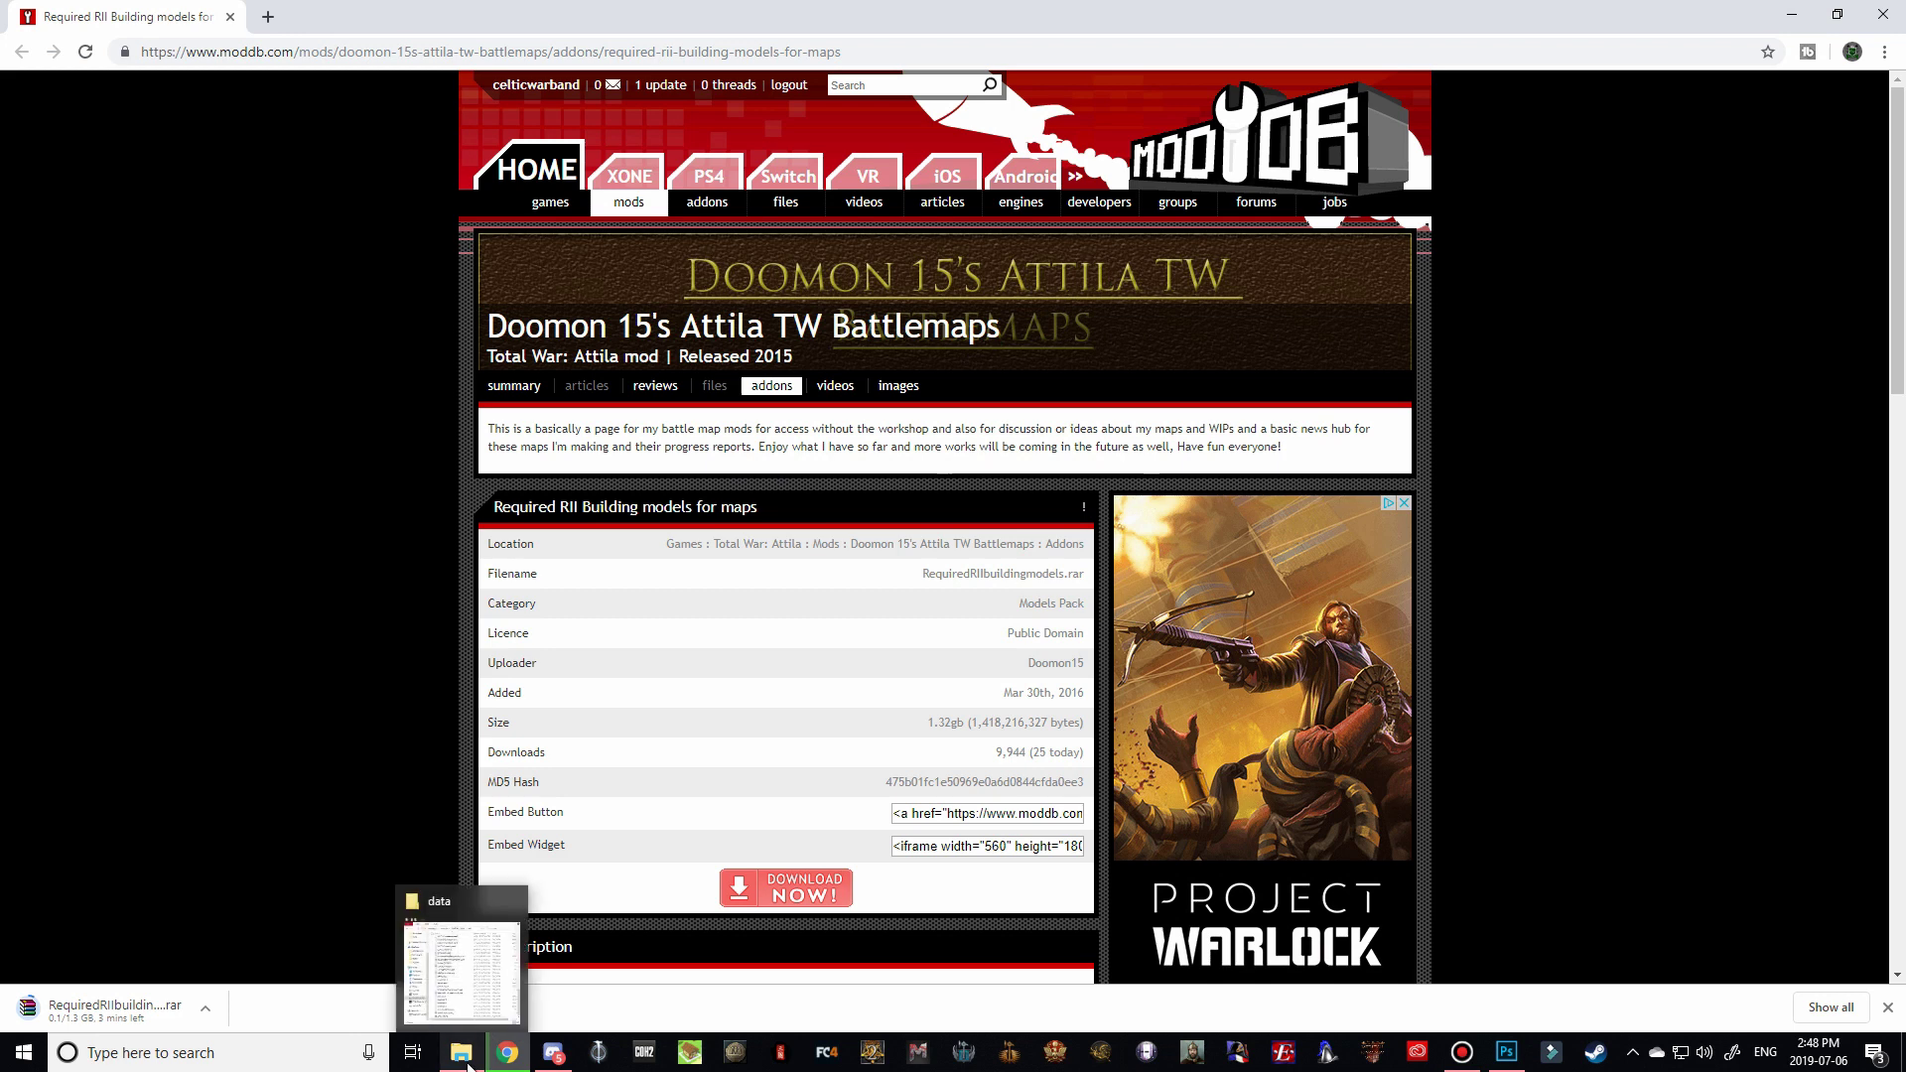
pyautogui.click(460, 972)
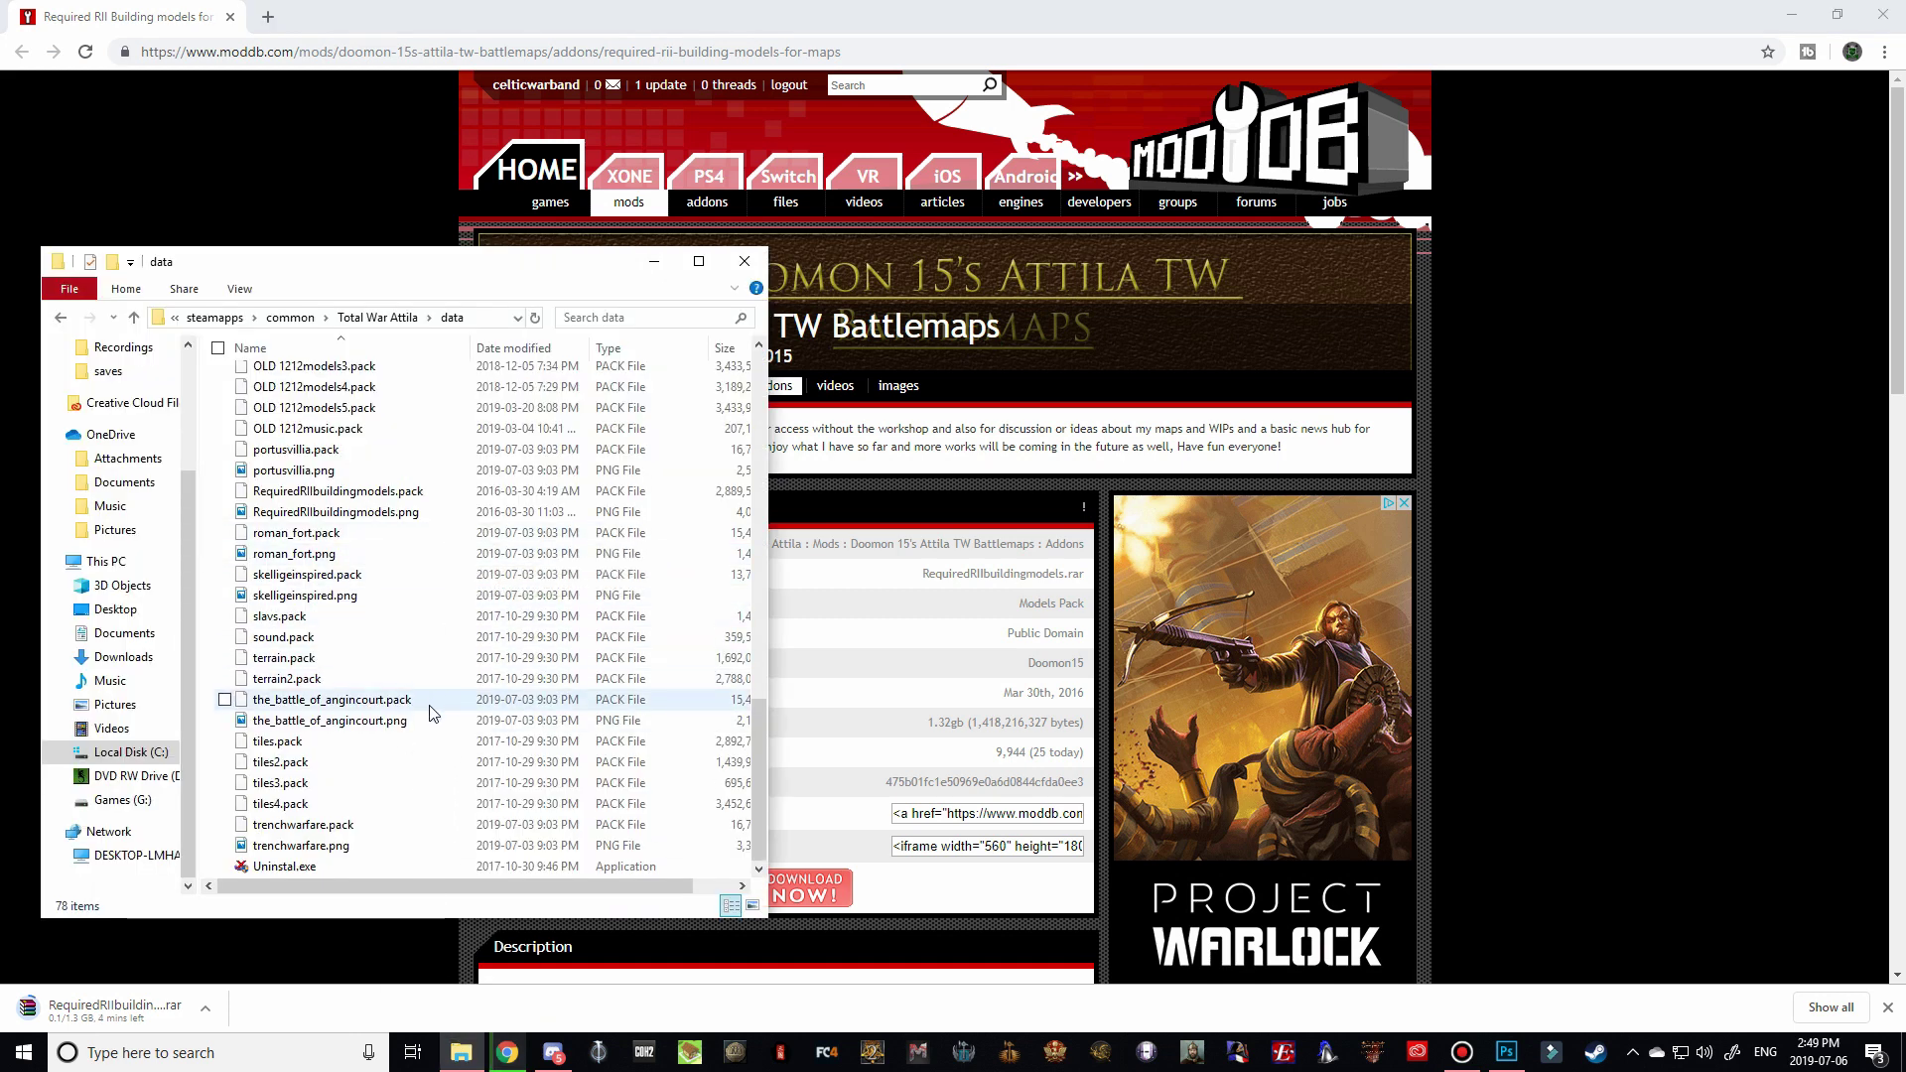
pyautogui.scroll(2, 437, 707)
pyautogui.keyDown('shift'); pyautogui.click(395, 600); pyautogui.keyUp('shift')
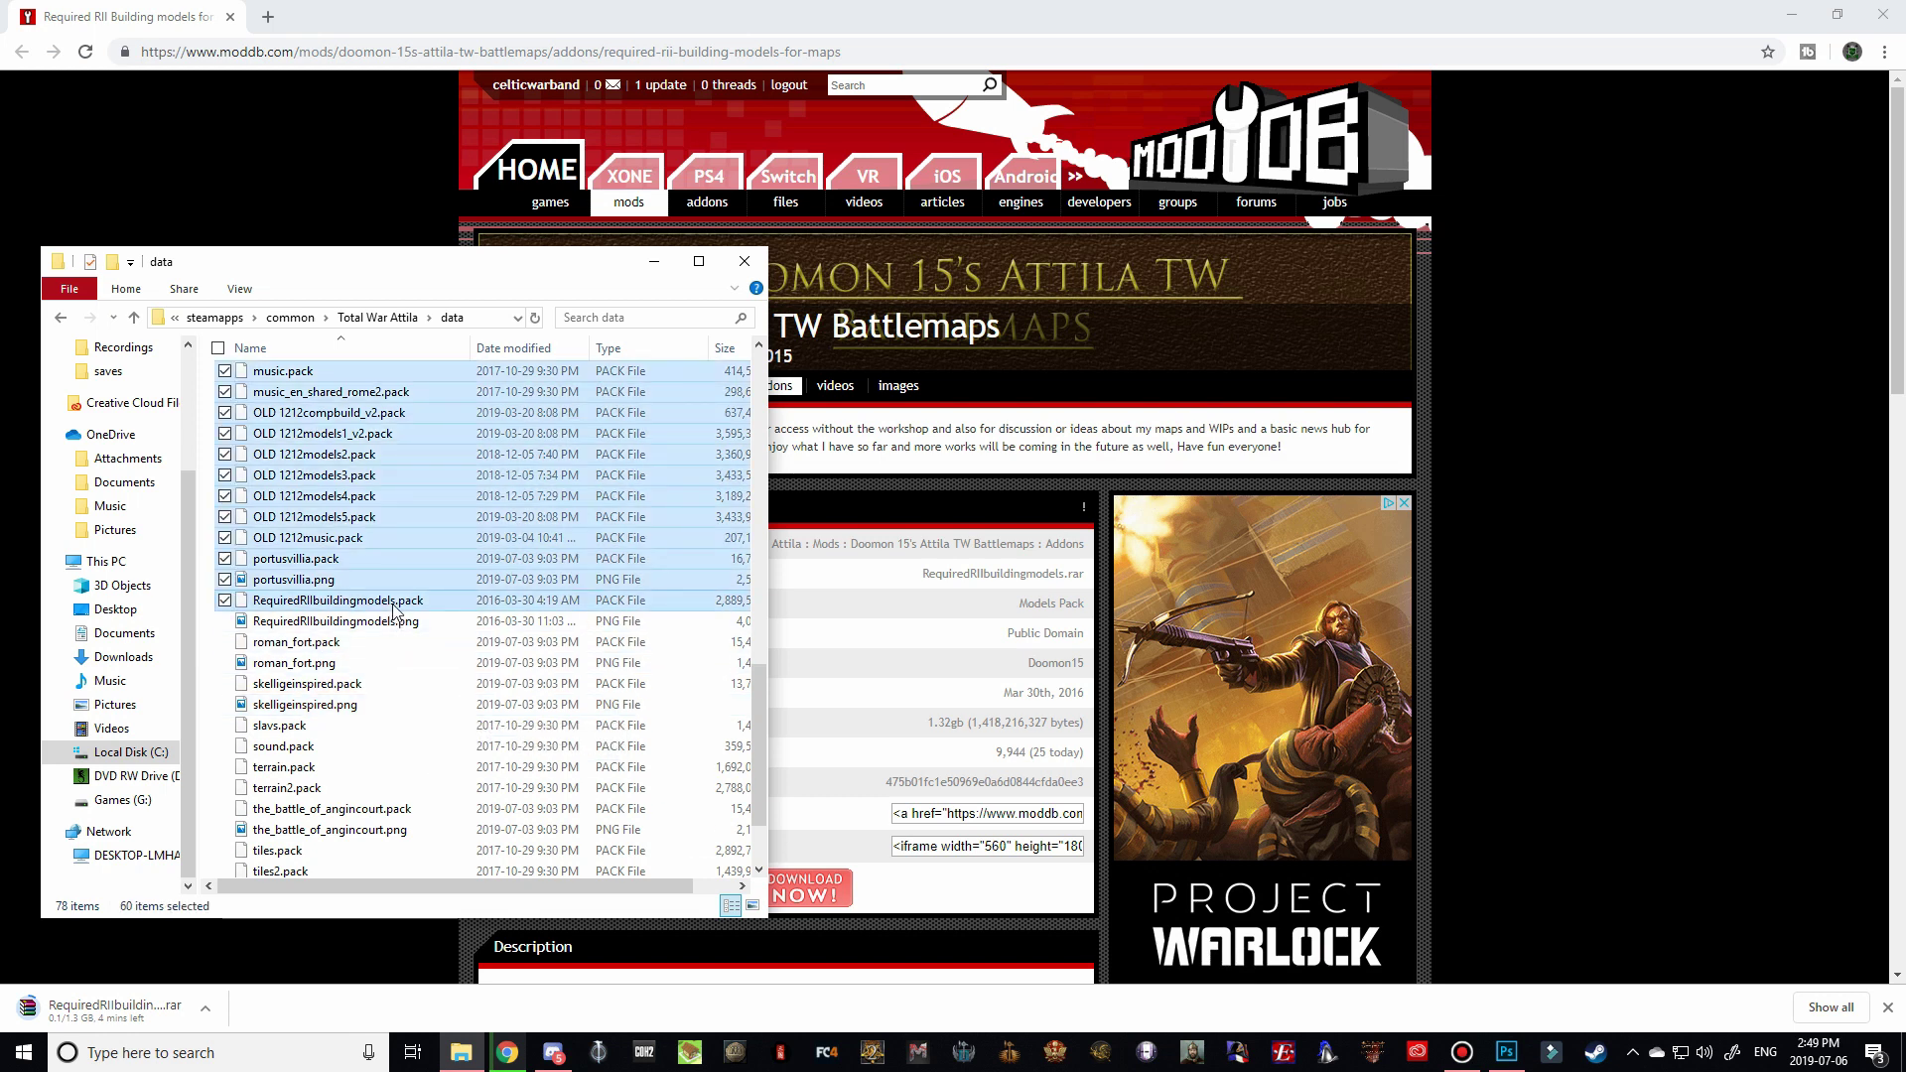
pyautogui.click(395, 601)
pyautogui.keyDown('ctrl'); pyautogui.click(395, 621); pyautogui.keyUp('ctrl')
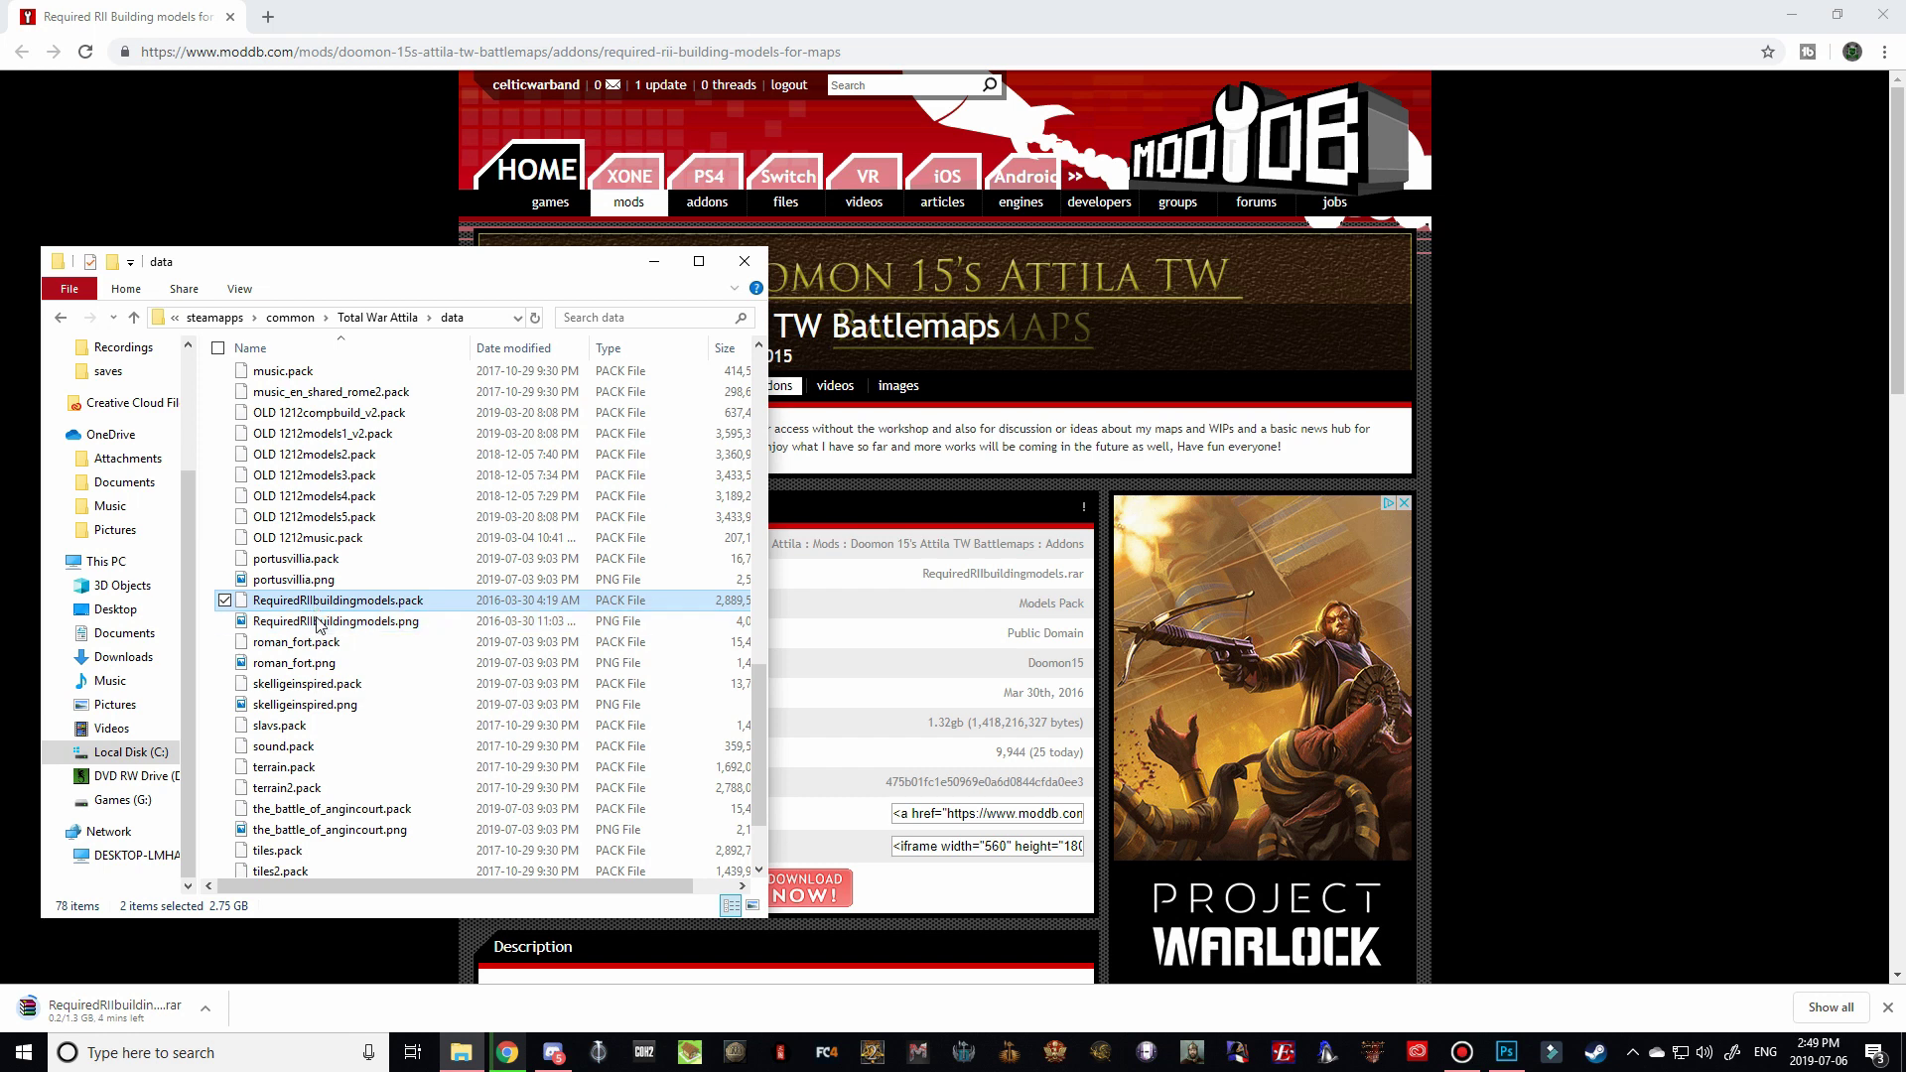
pyautogui.press('Delete')
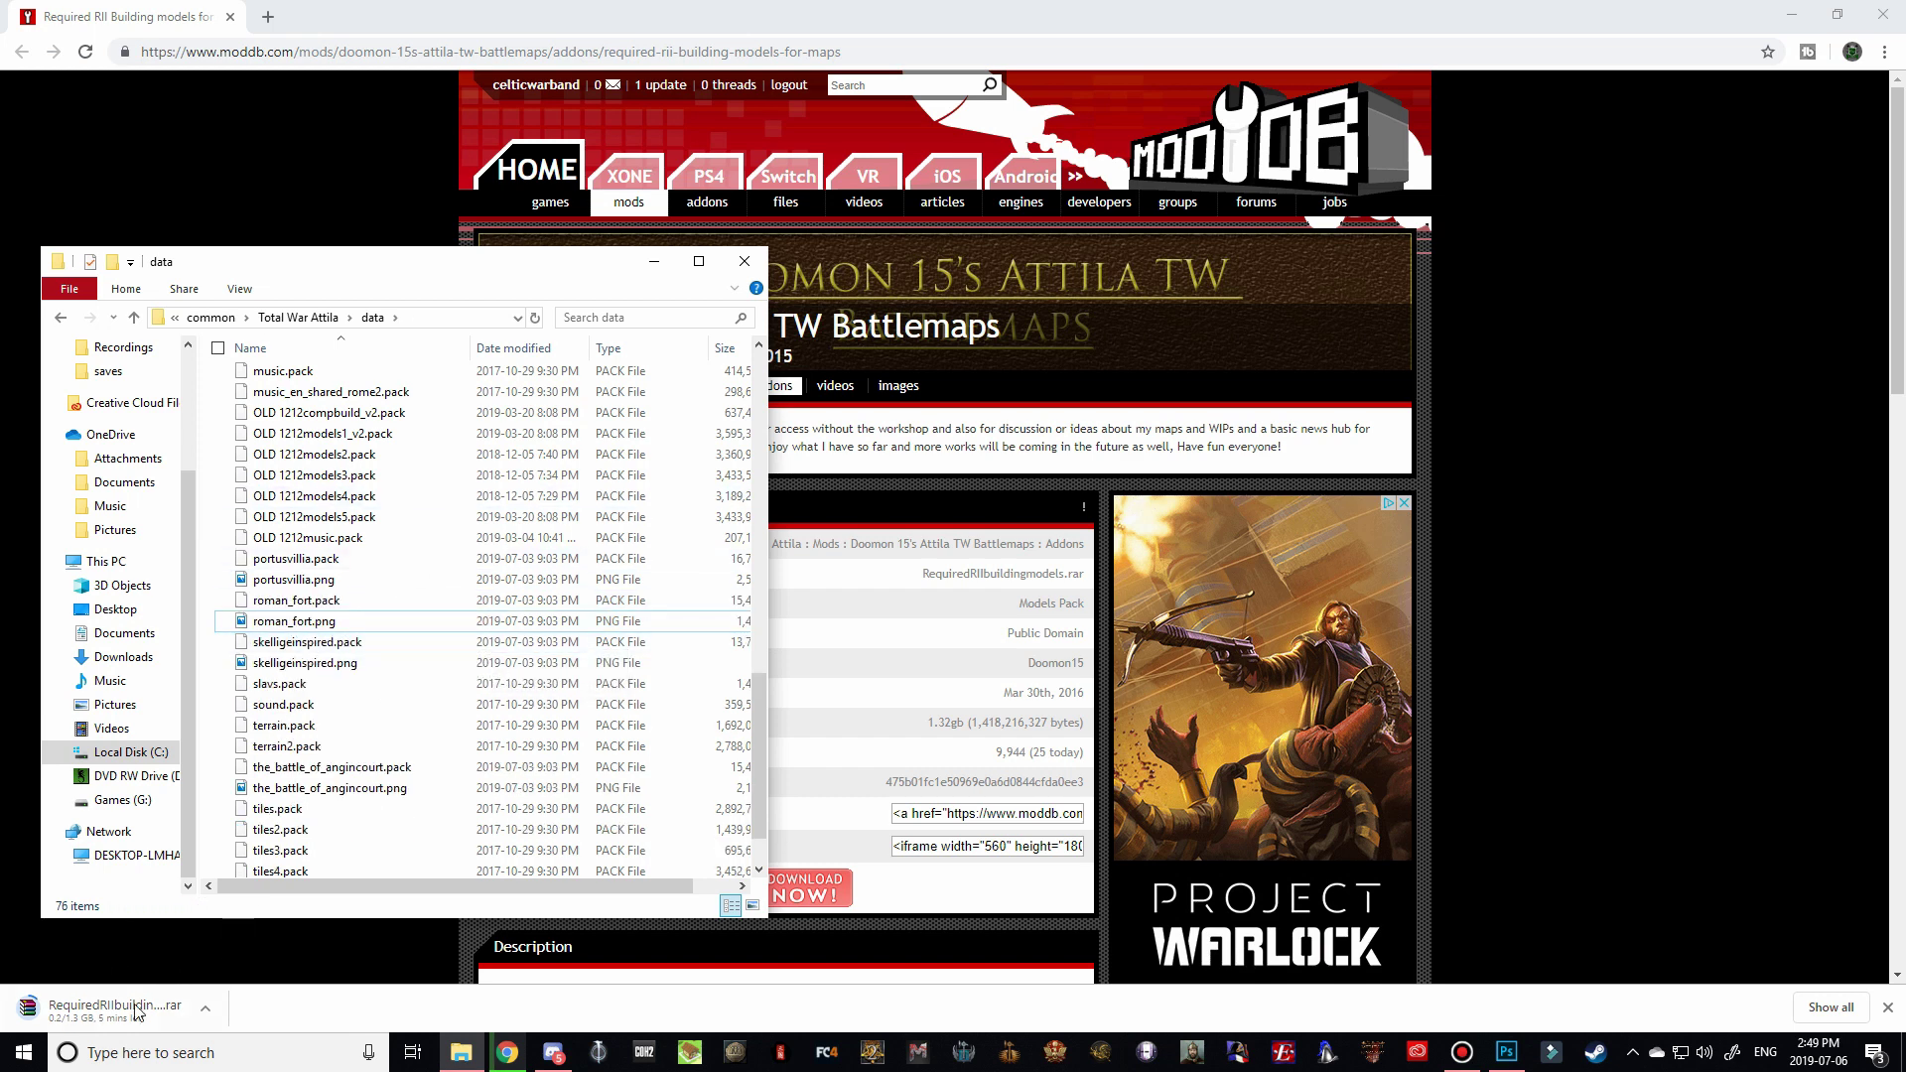
pyautogui.click(654, 261)
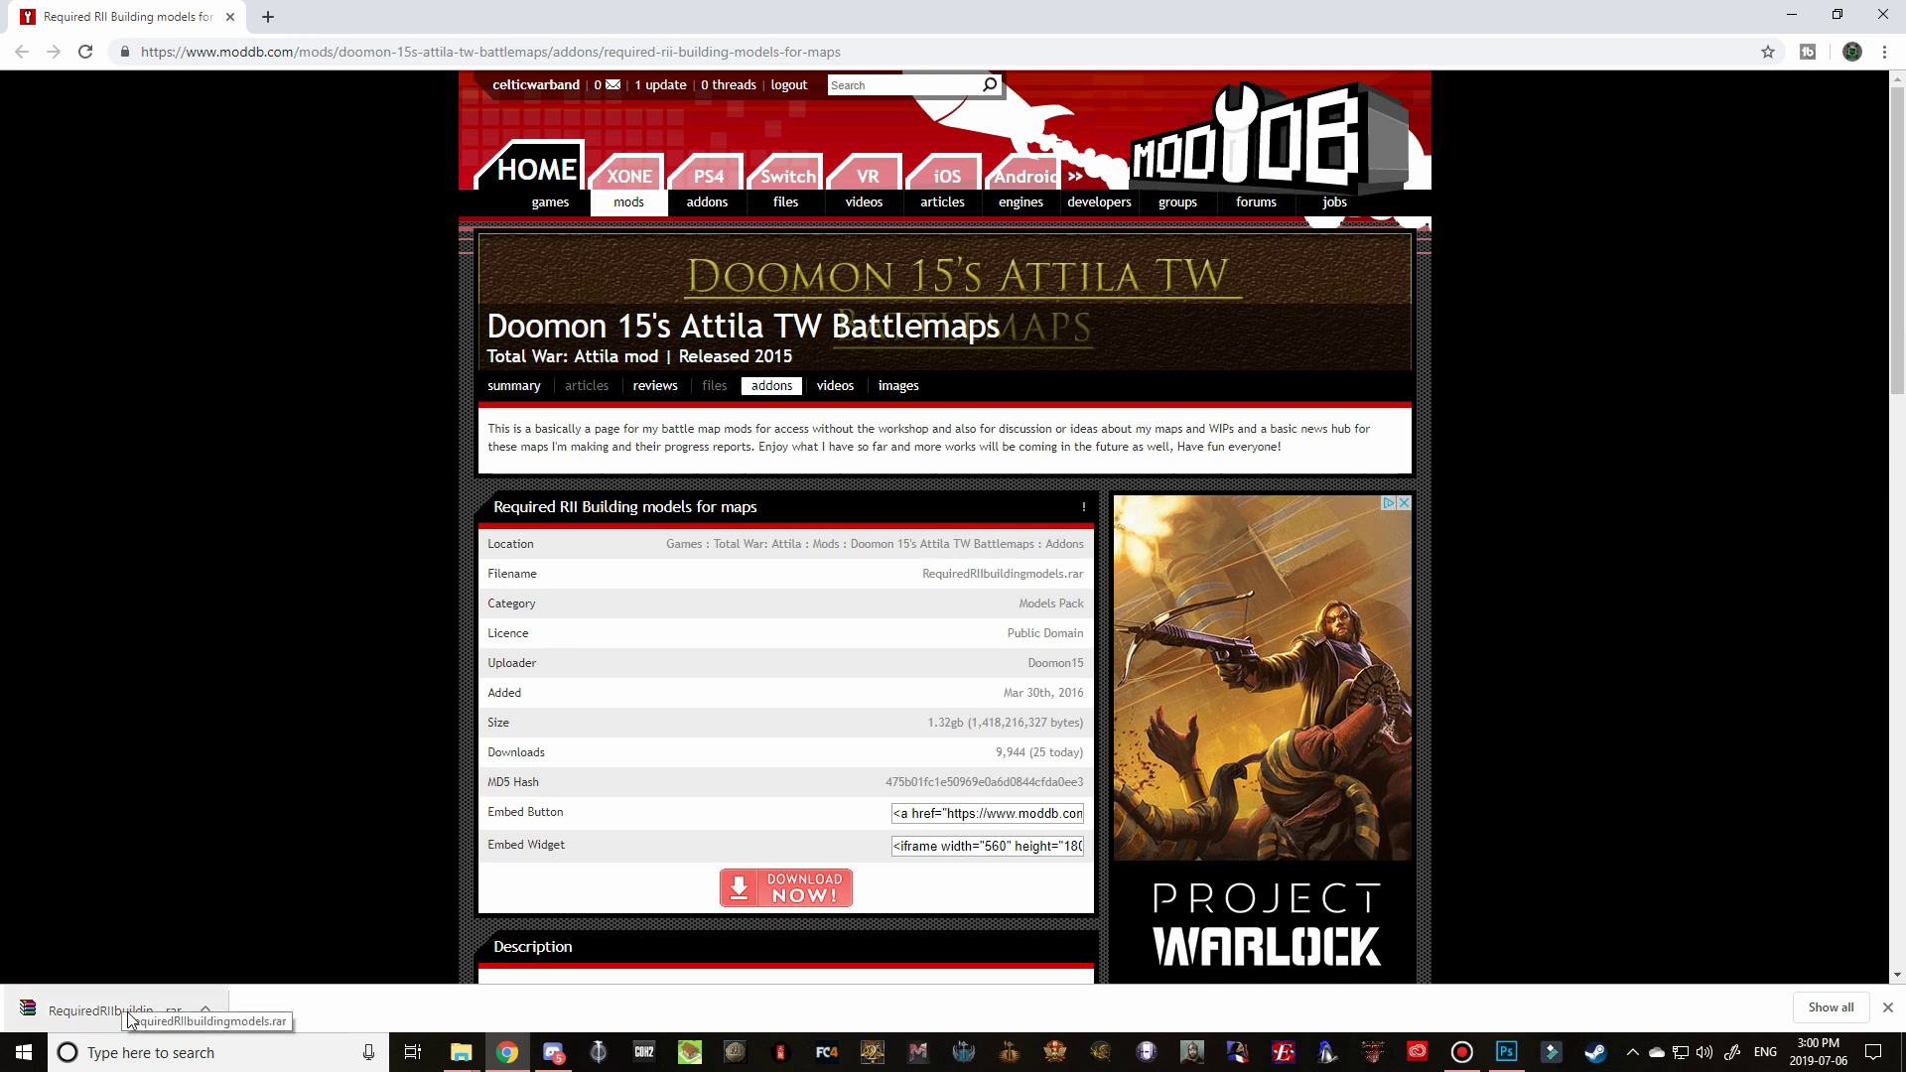
# - Place Downloads beside the Attila data folder and open RequiredRIIbuildingmodels.rar in WinRAR
pyautogui.moveTo(462, 1058)
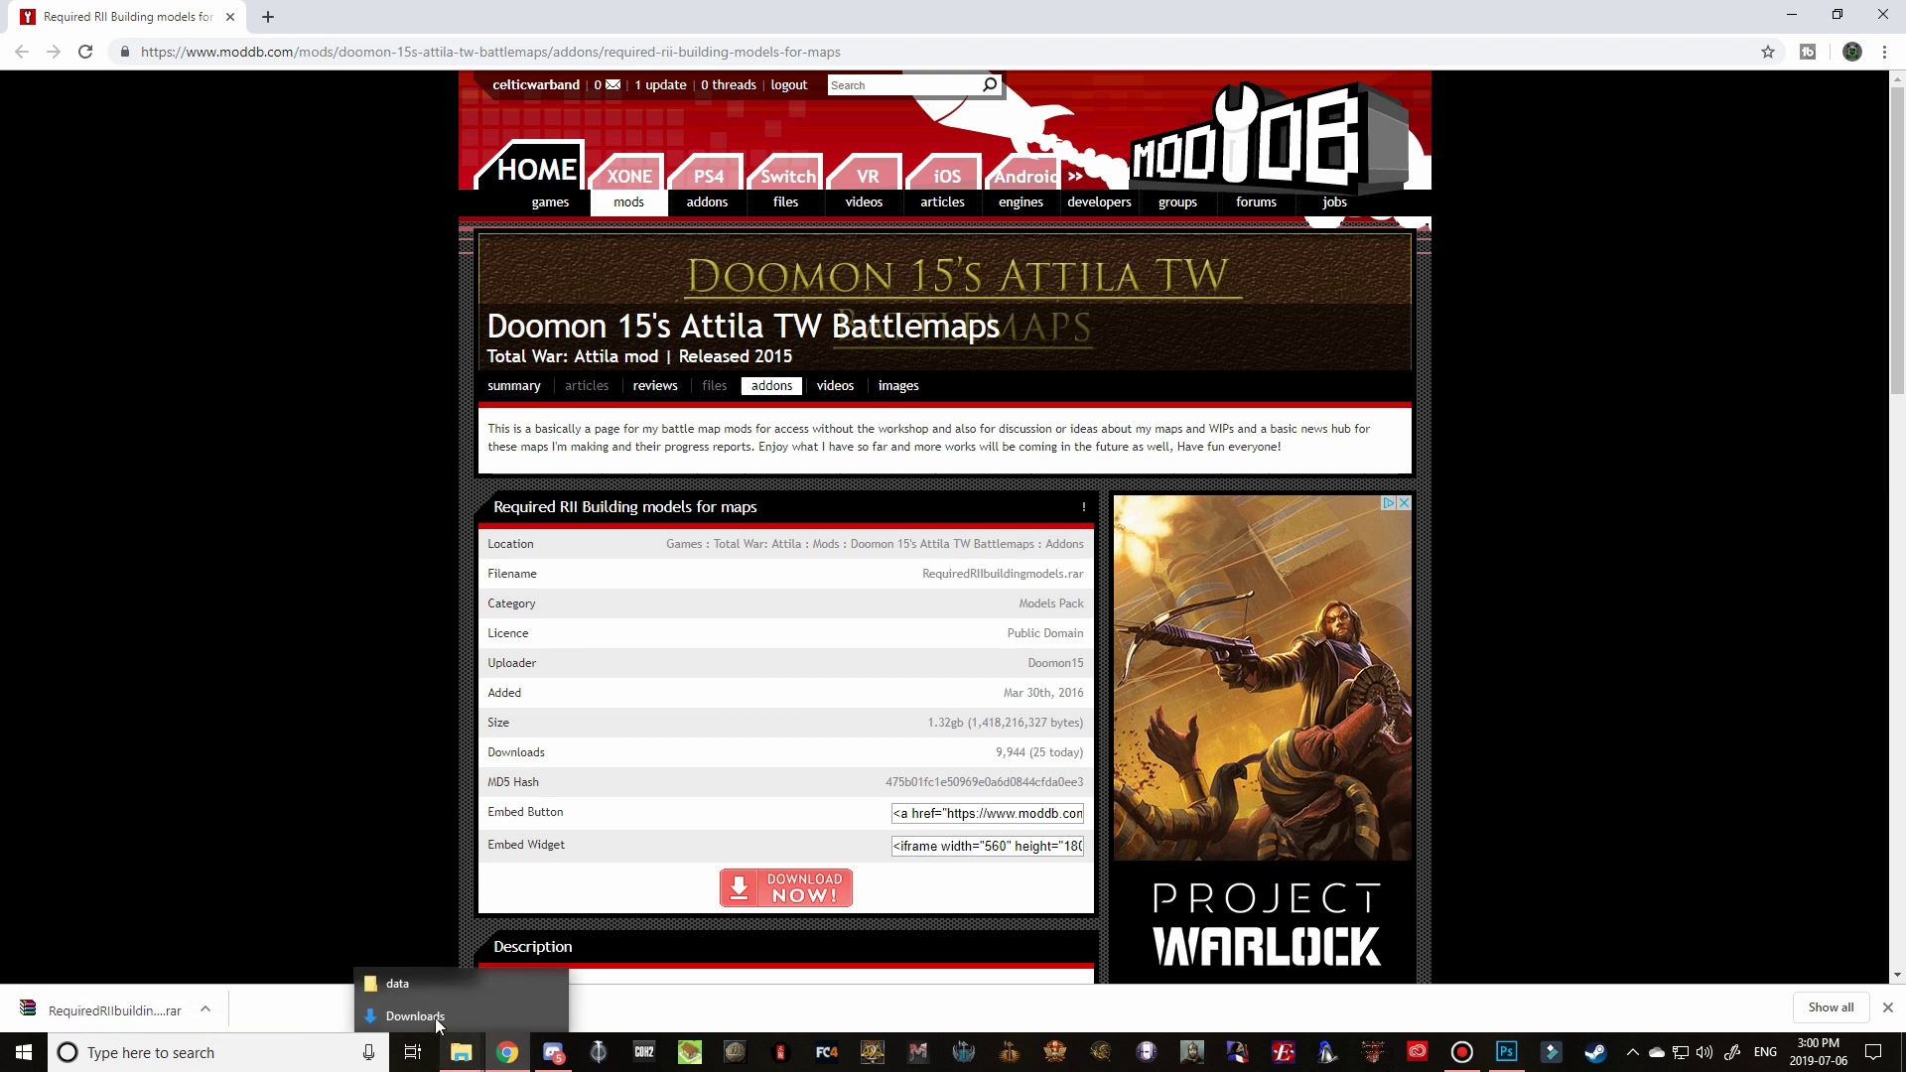
pyautogui.click(431, 1010)
pyautogui.click(369, 462)
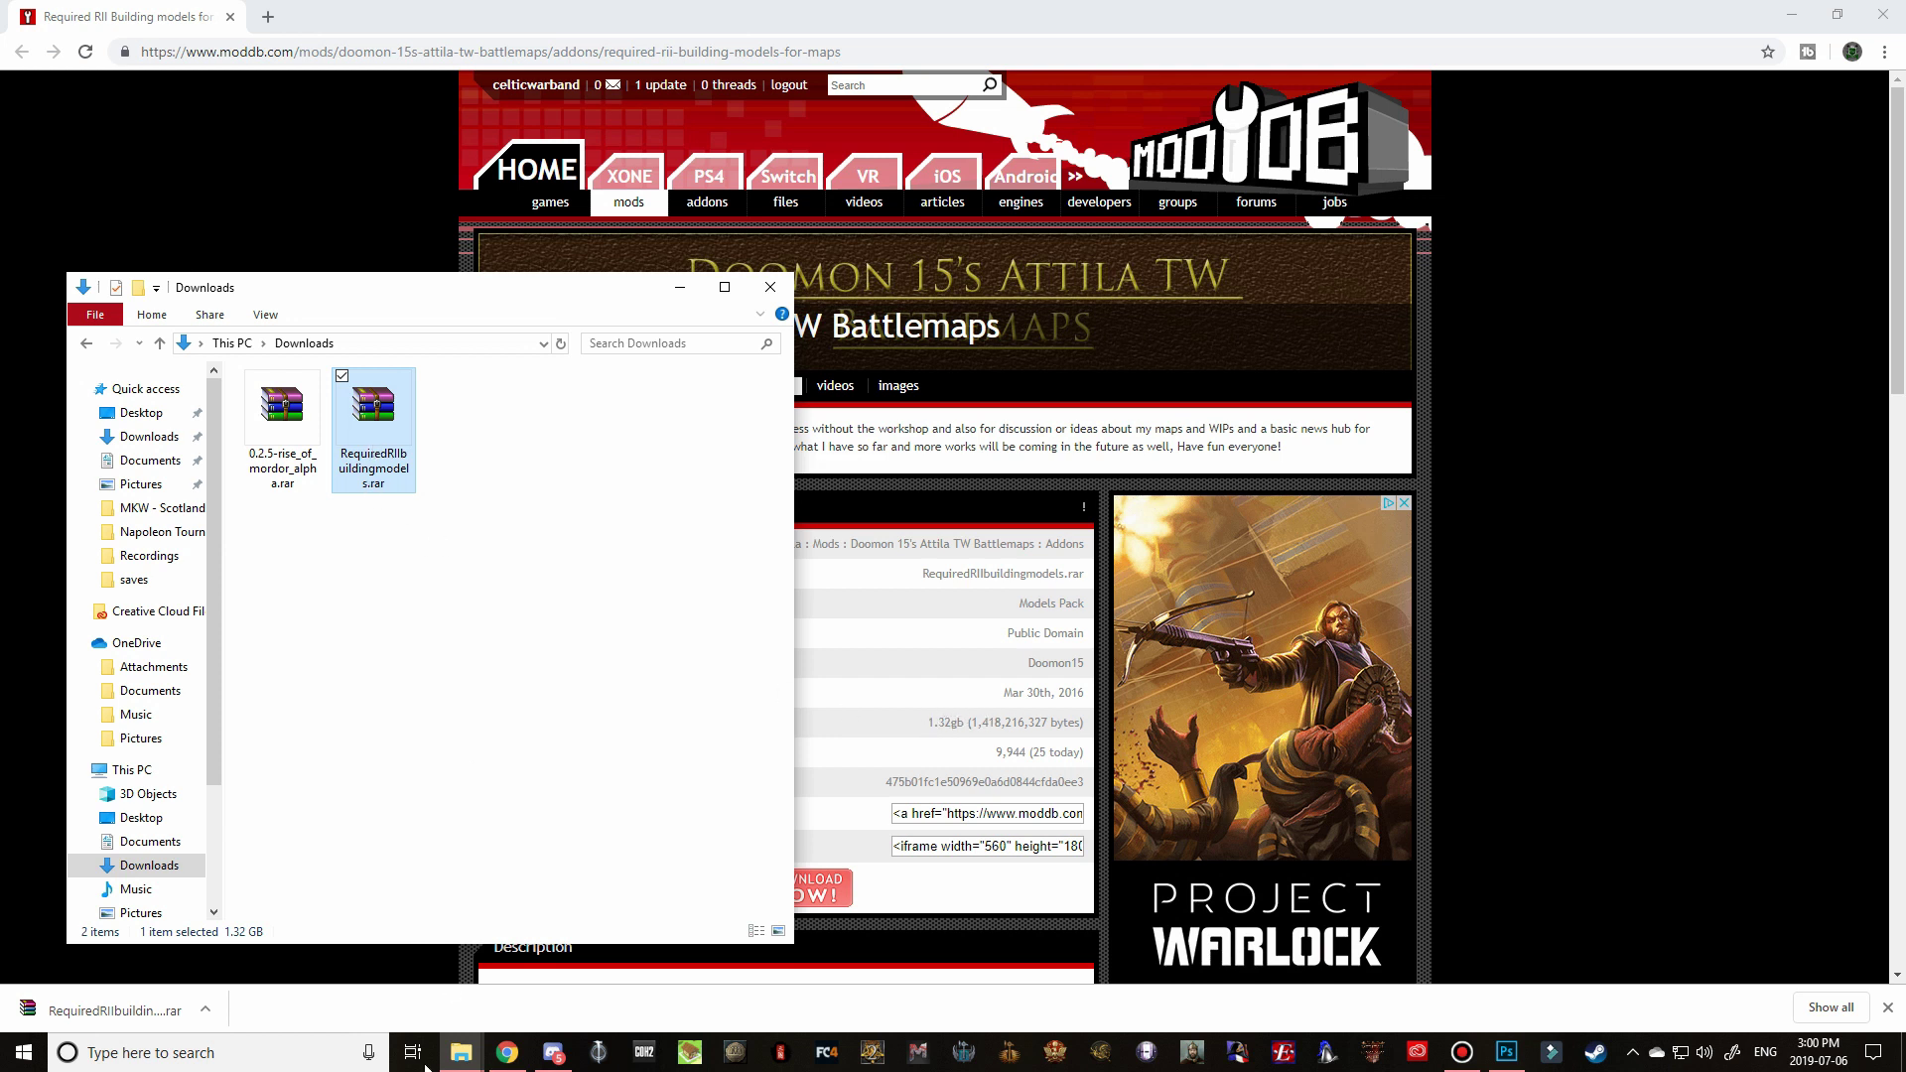
pyautogui.moveTo(464, 1064)
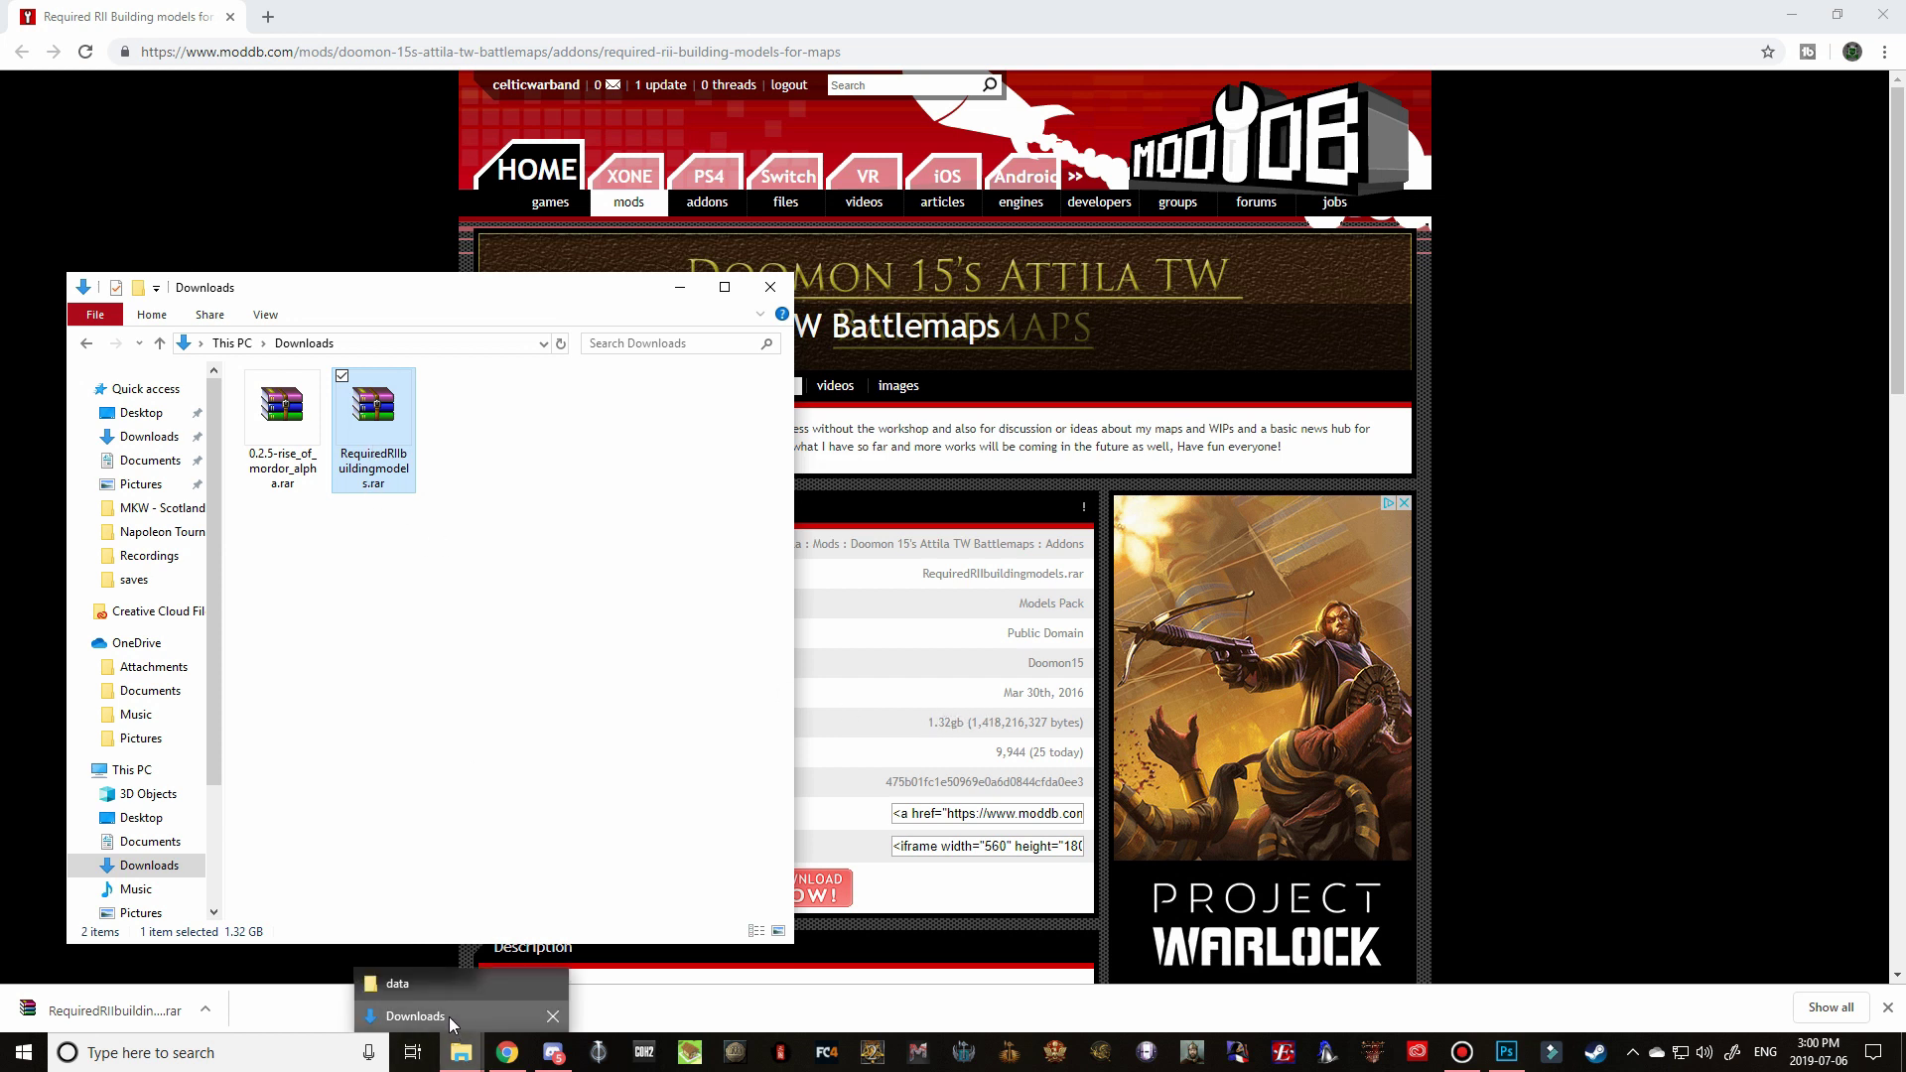
pyautogui.click(439, 993)
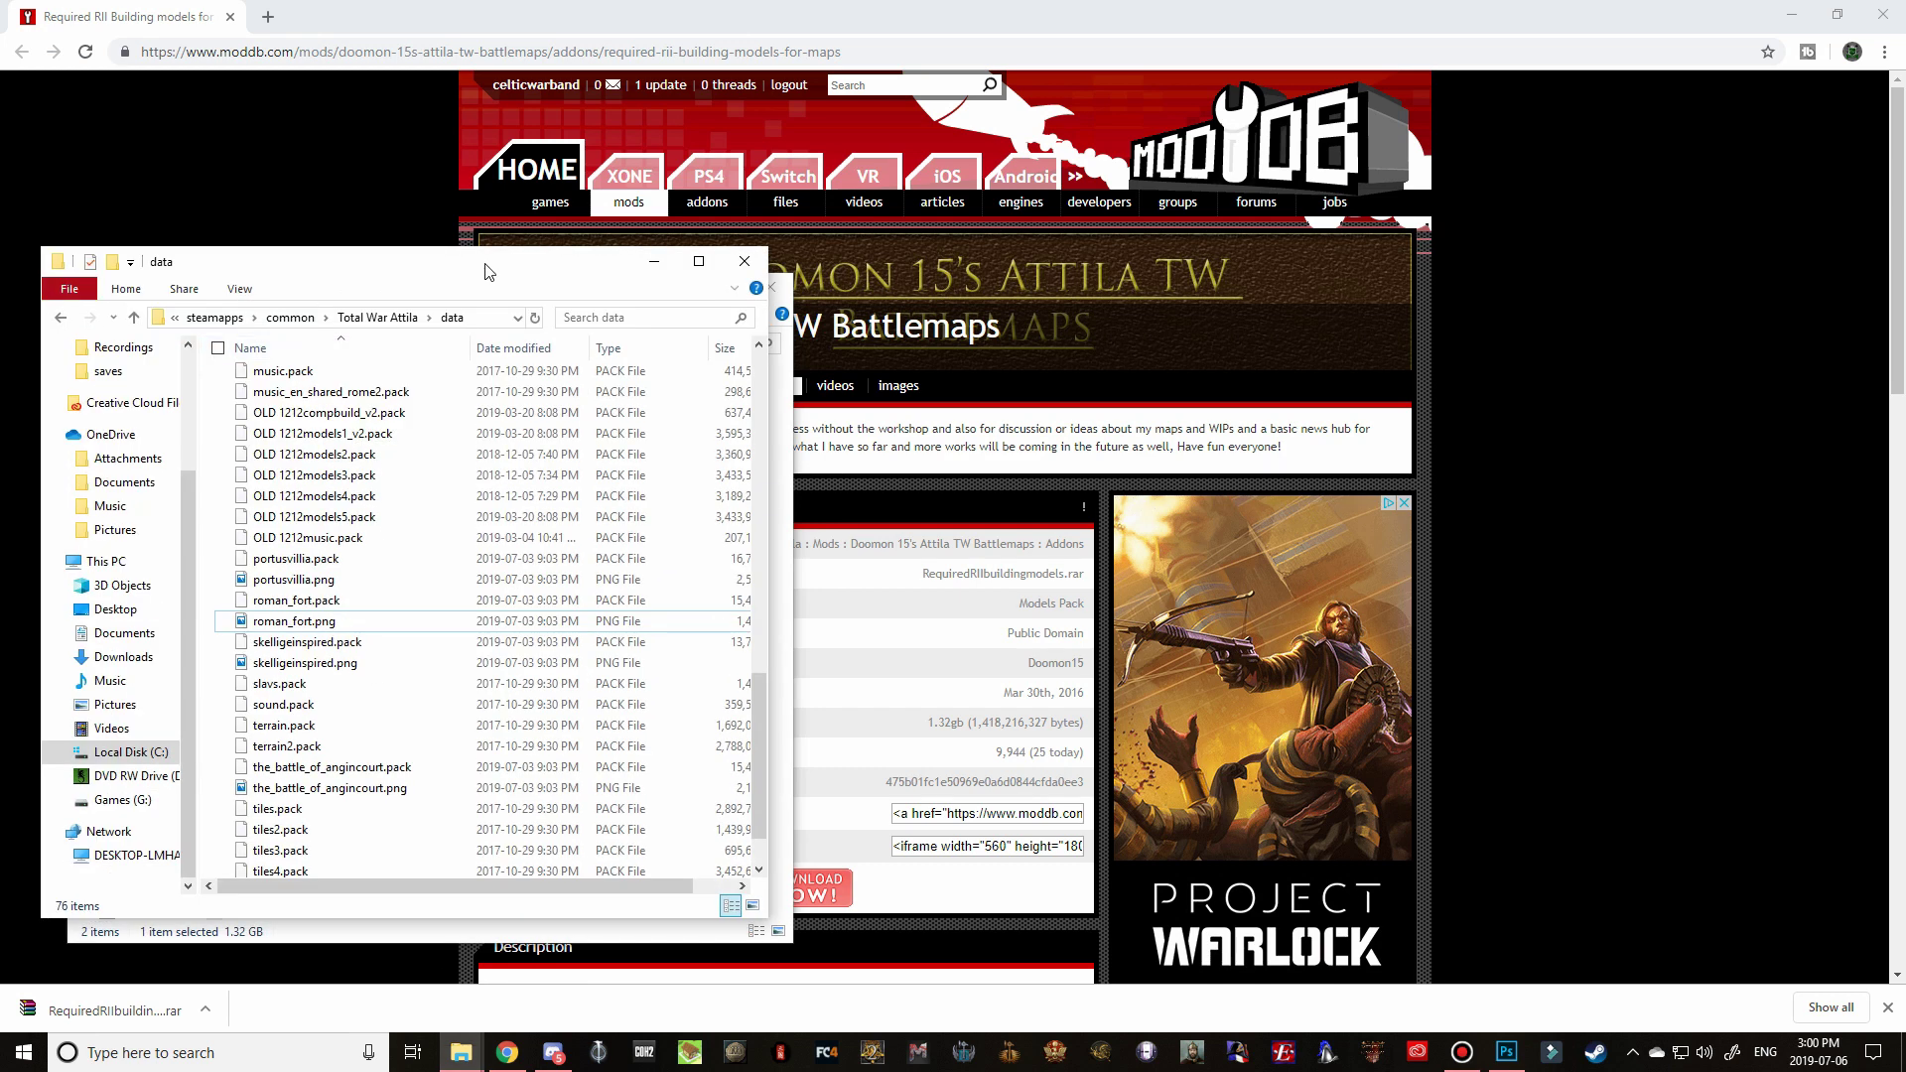
pyautogui.moveTo(327, 270); pyautogui.dragTo(1215, 302)
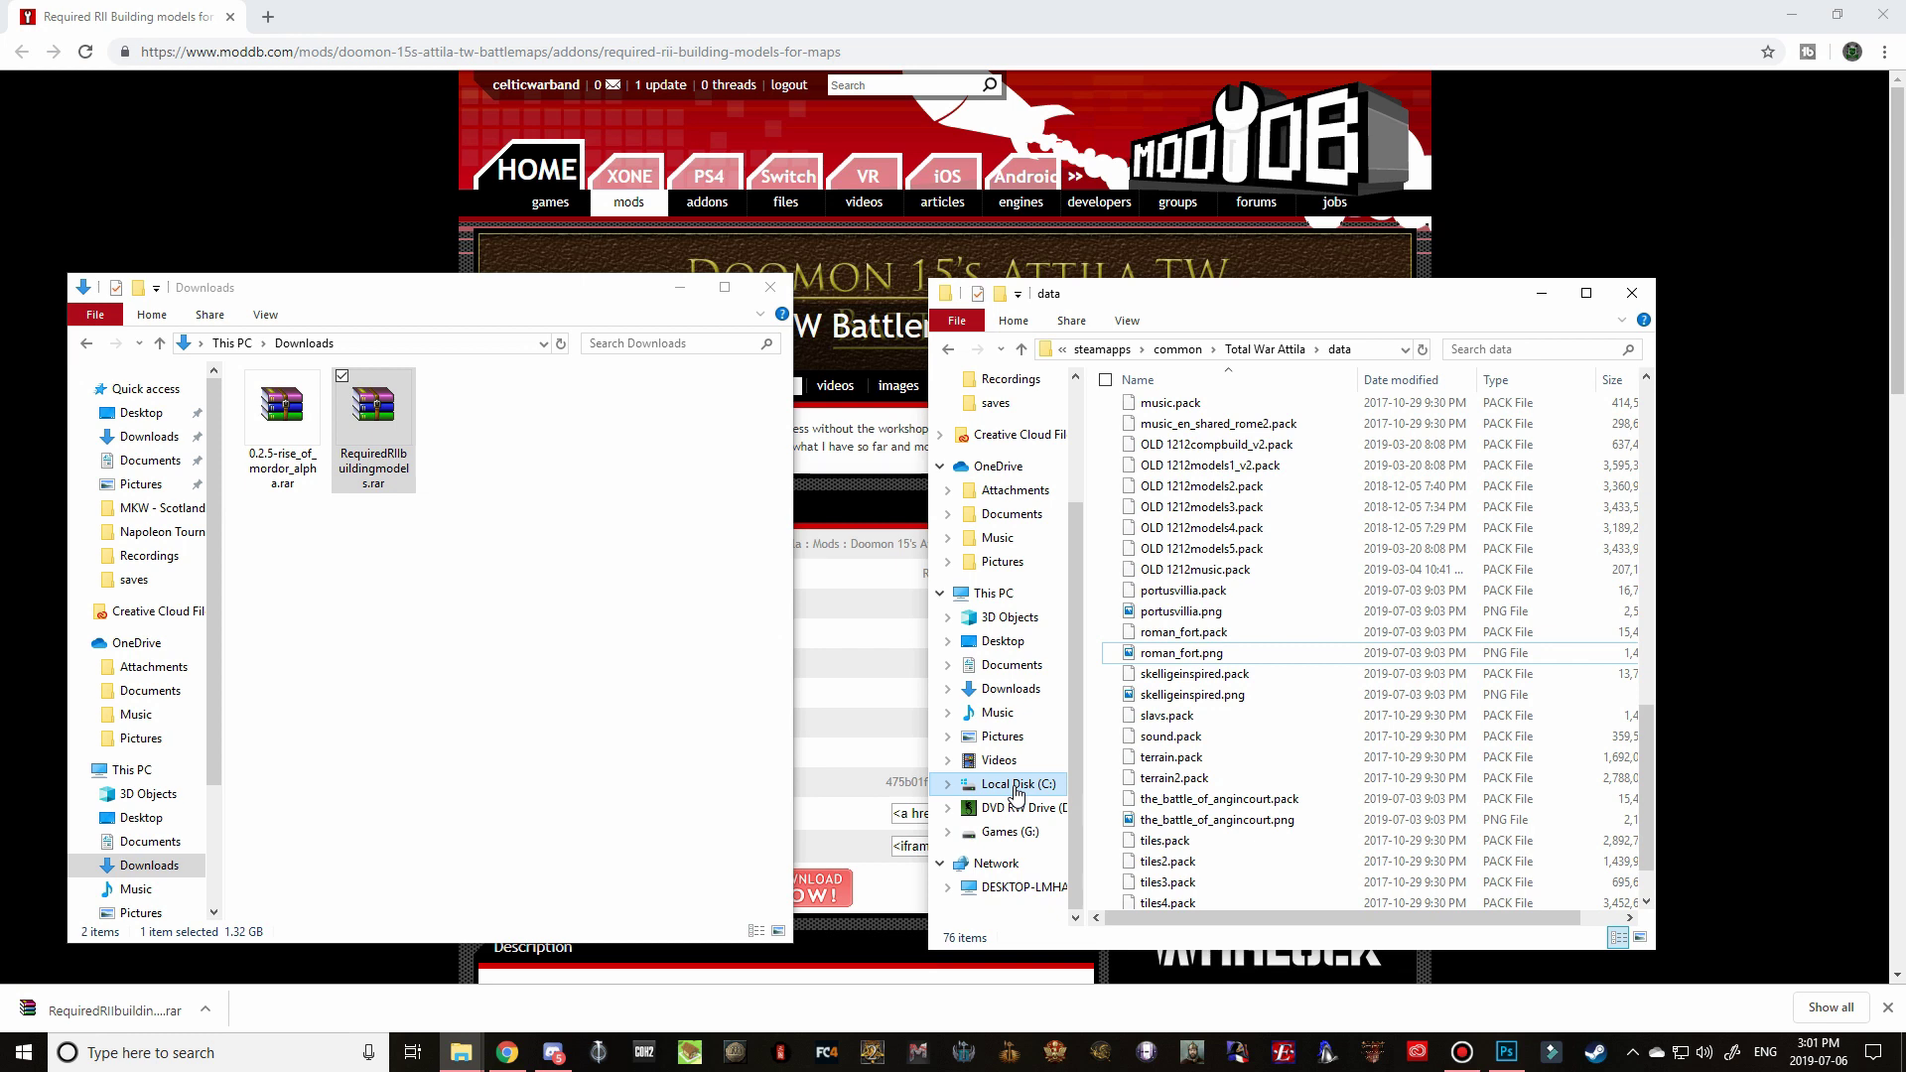
pyautogui.doubleClick(373, 485)
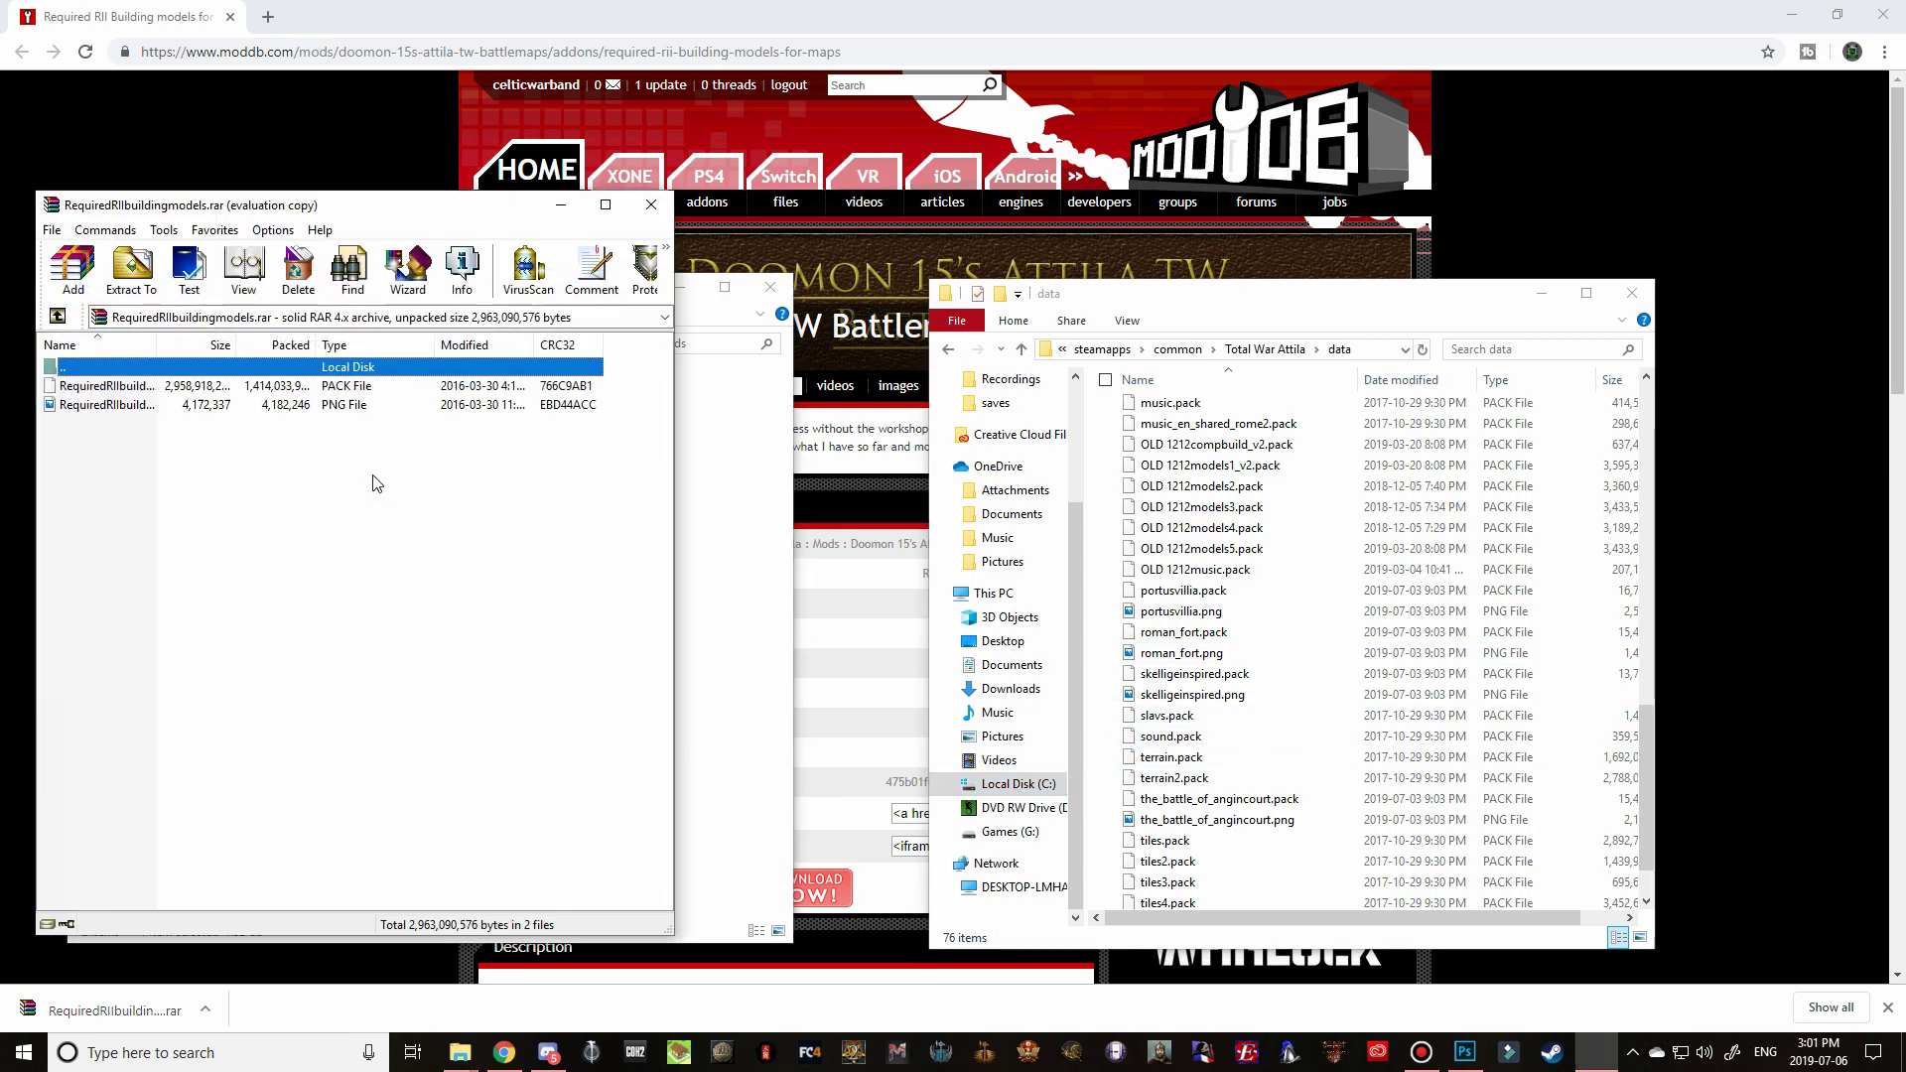
# - Extract RequiredRIIbuildingmodels.pack and the PNG from the archive into the Attila data folder
pyautogui.click(100, 386)
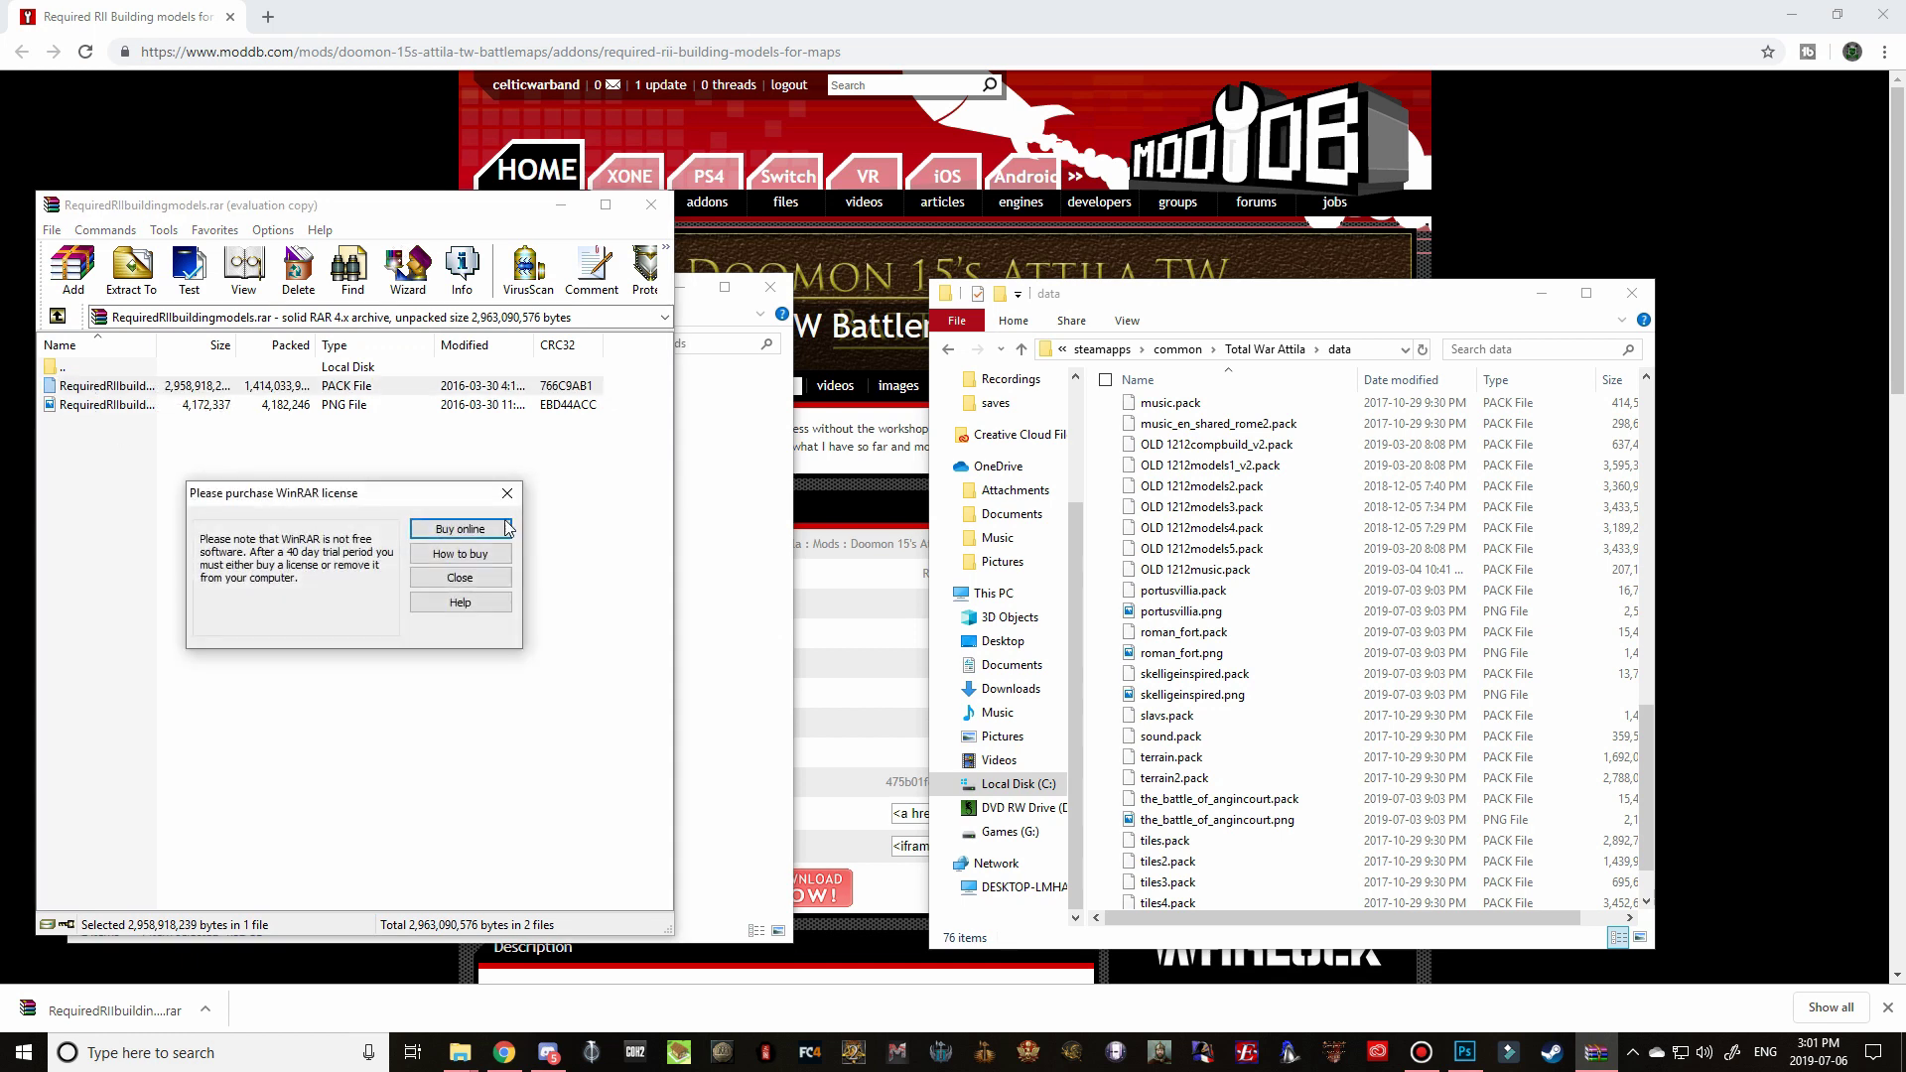
pyautogui.click(506, 492)
pyautogui.keyDown('shift'); pyautogui.click(107, 404); pyautogui.keyUp('shift')
pyautogui.moveTo(107, 407); pyautogui.dragTo(1268, 620)
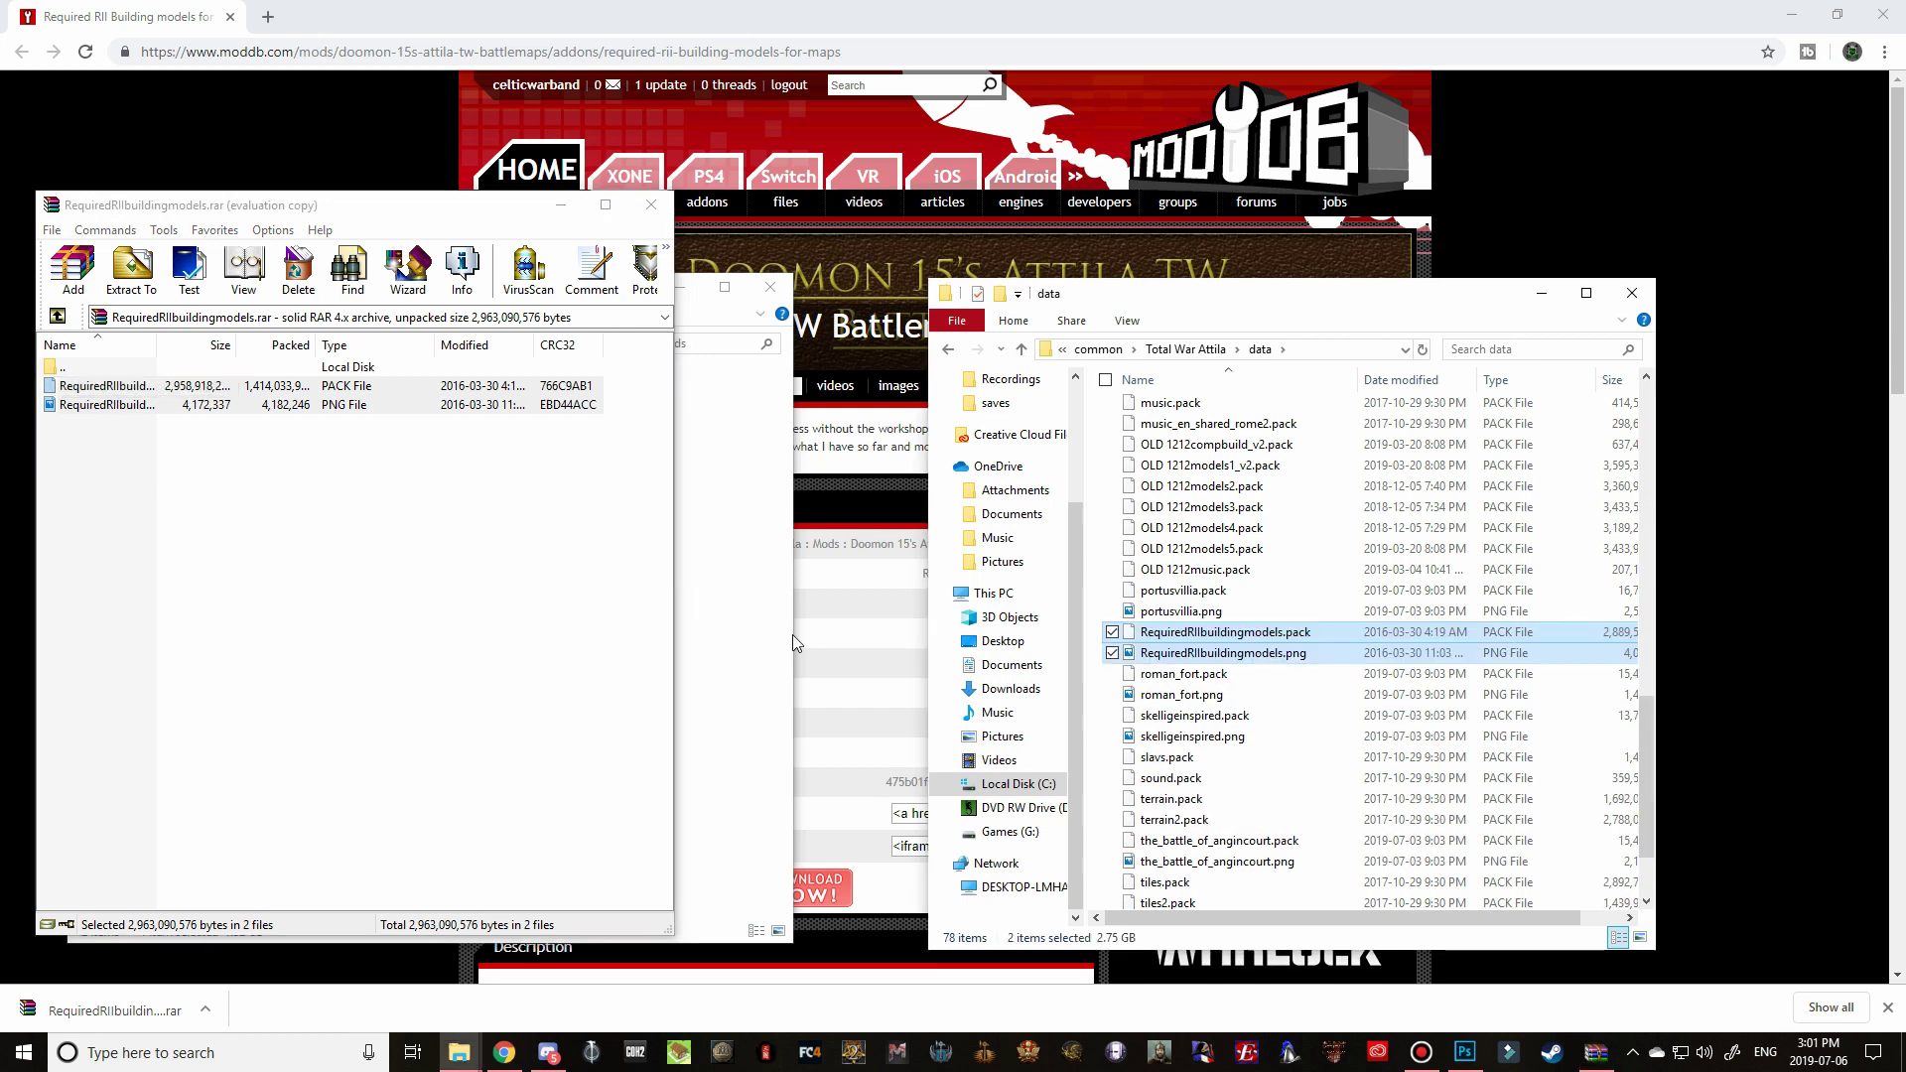
# - Close WinRAR and the Downloads folder window
pyautogui.click(1169, 612)
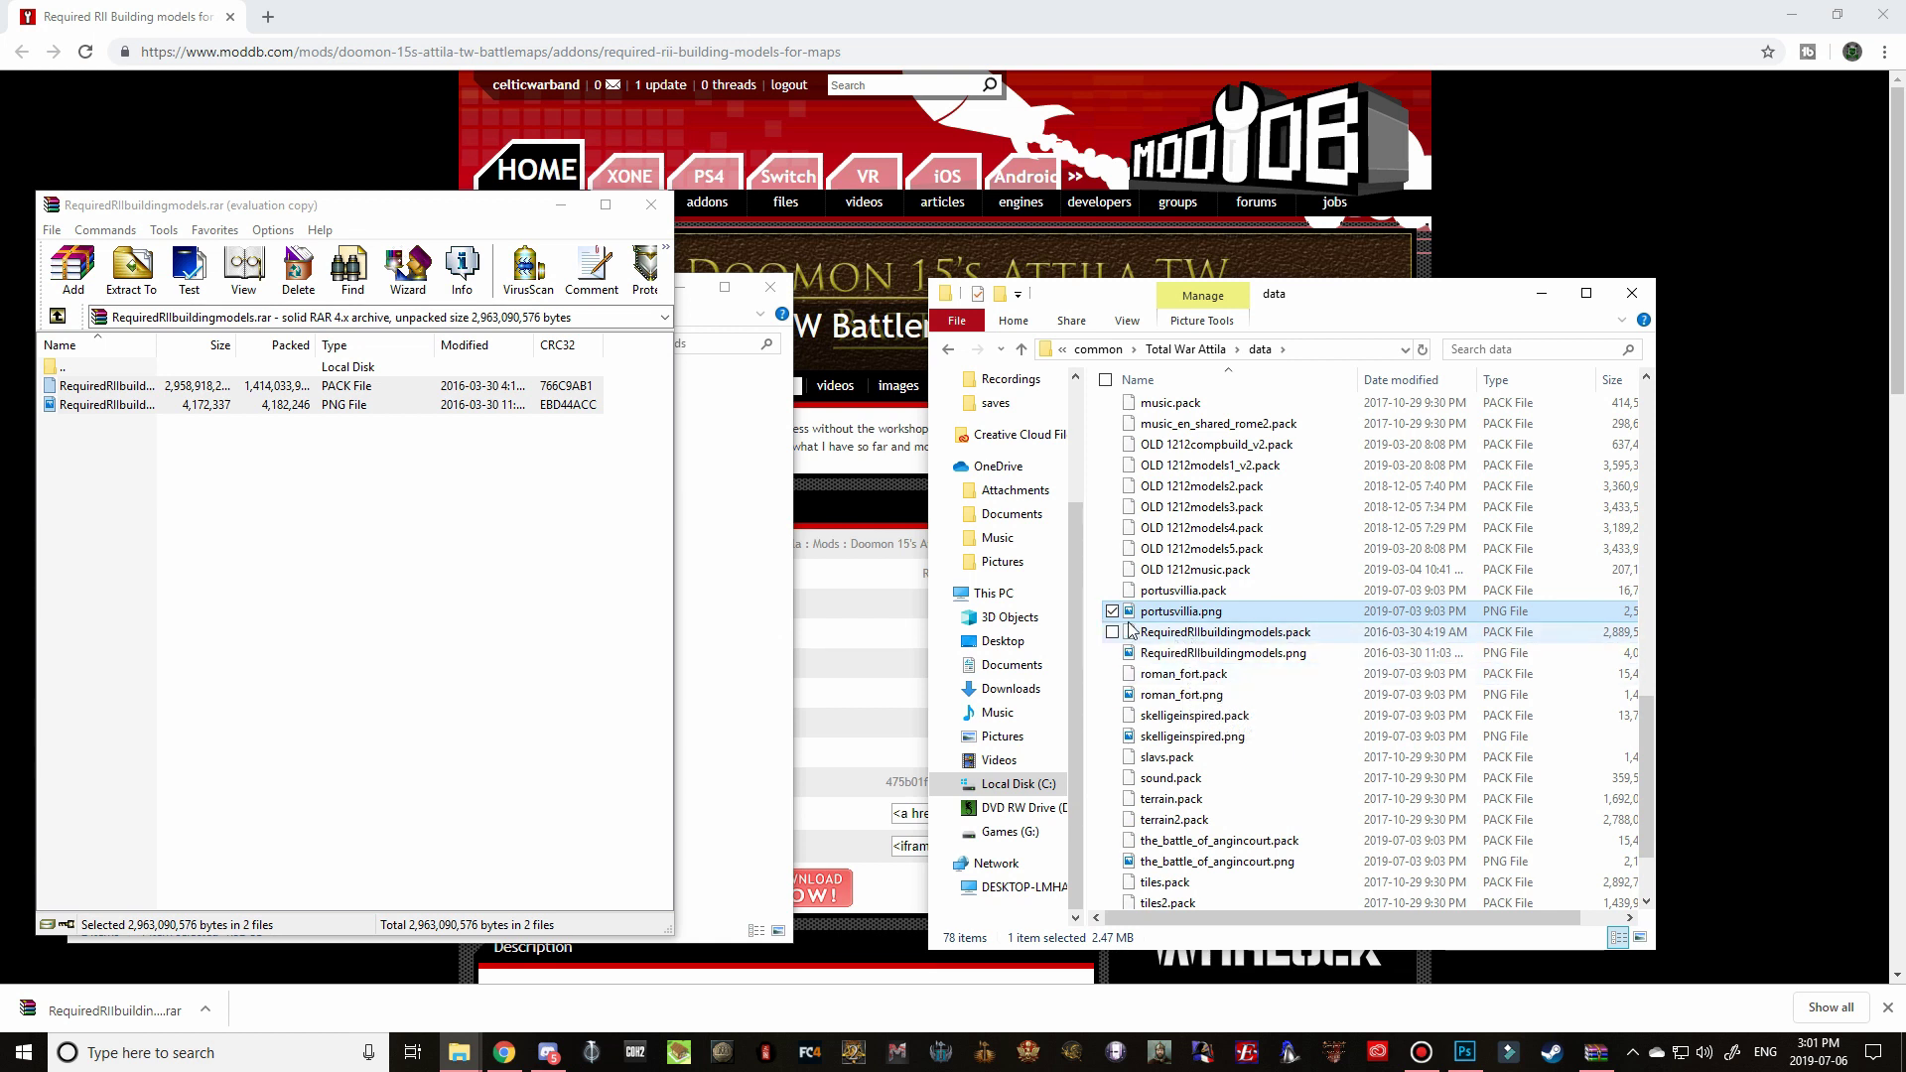
pyautogui.click(651, 204)
pyautogui.click(772, 285)
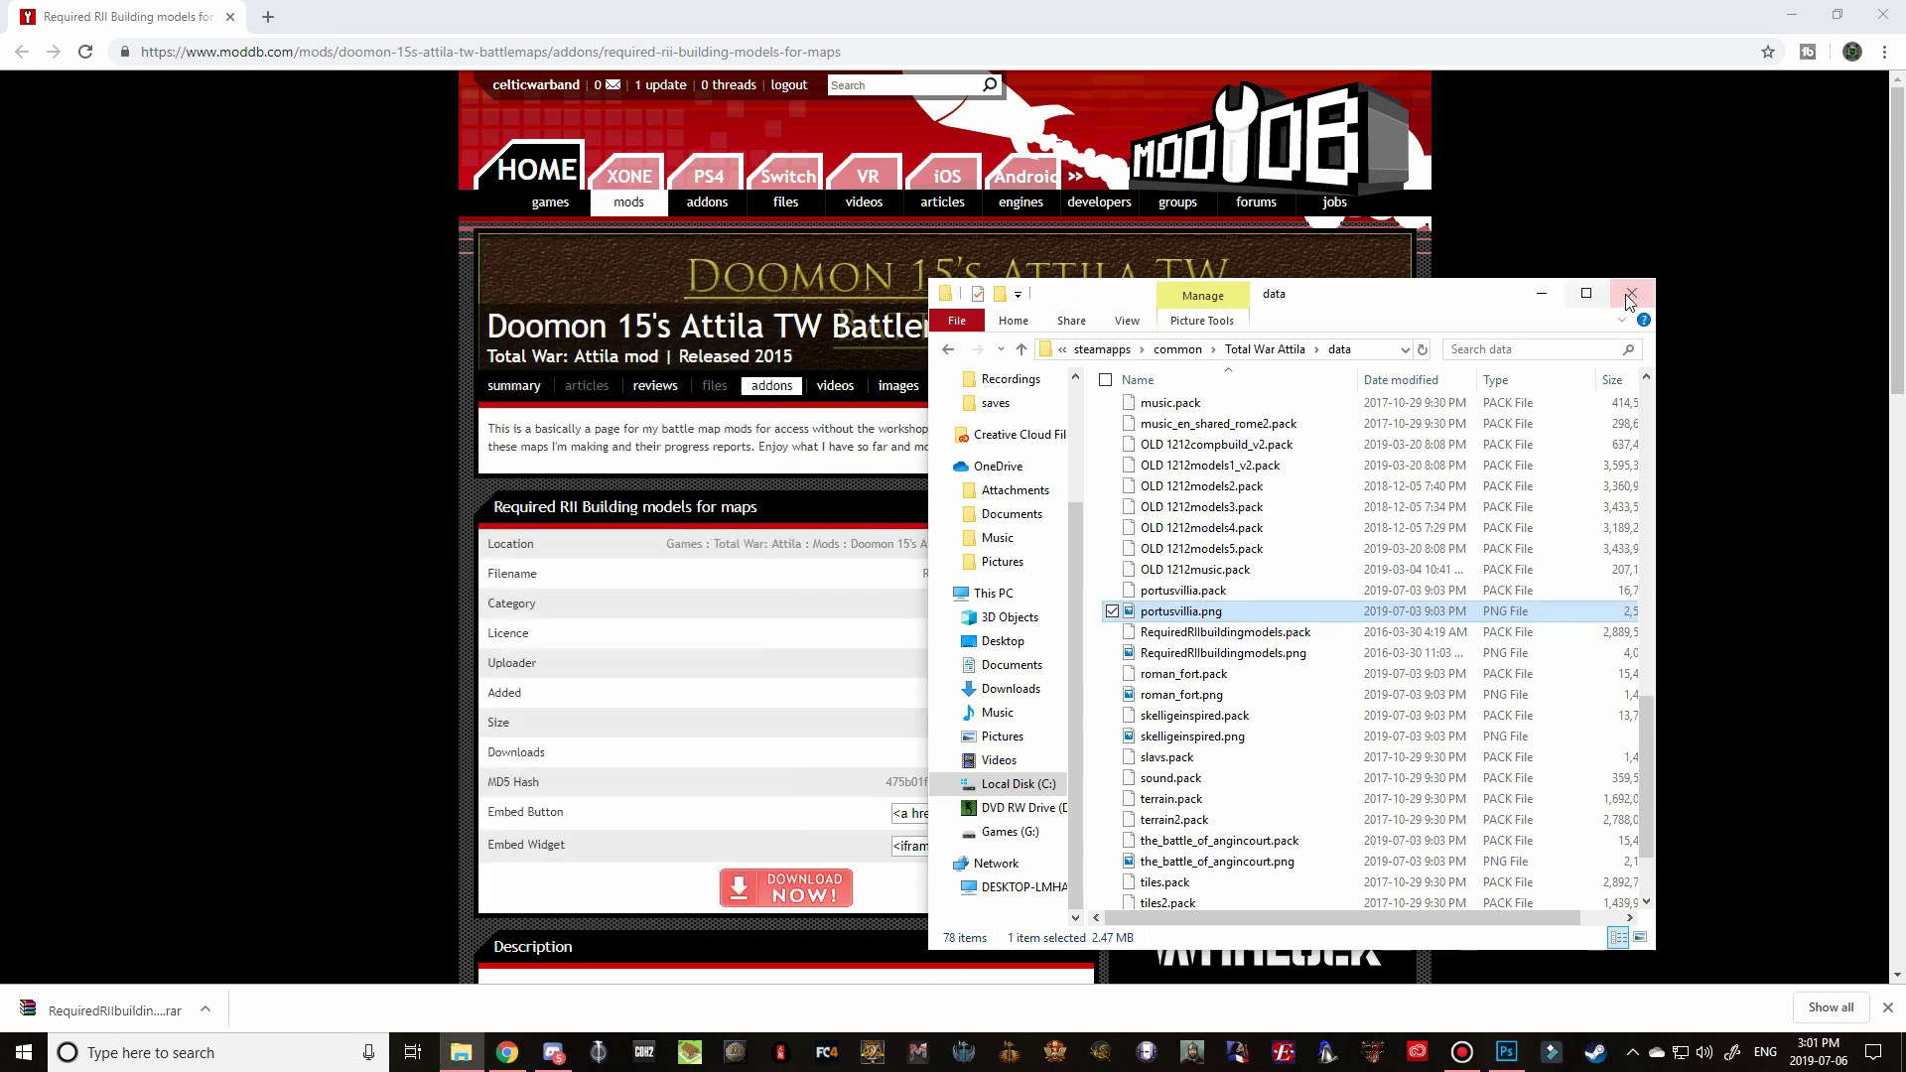
# - Close the Attila data folder window and the Chrome browser
pyautogui.click(1630, 293)
pyautogui.click(1880, 19)
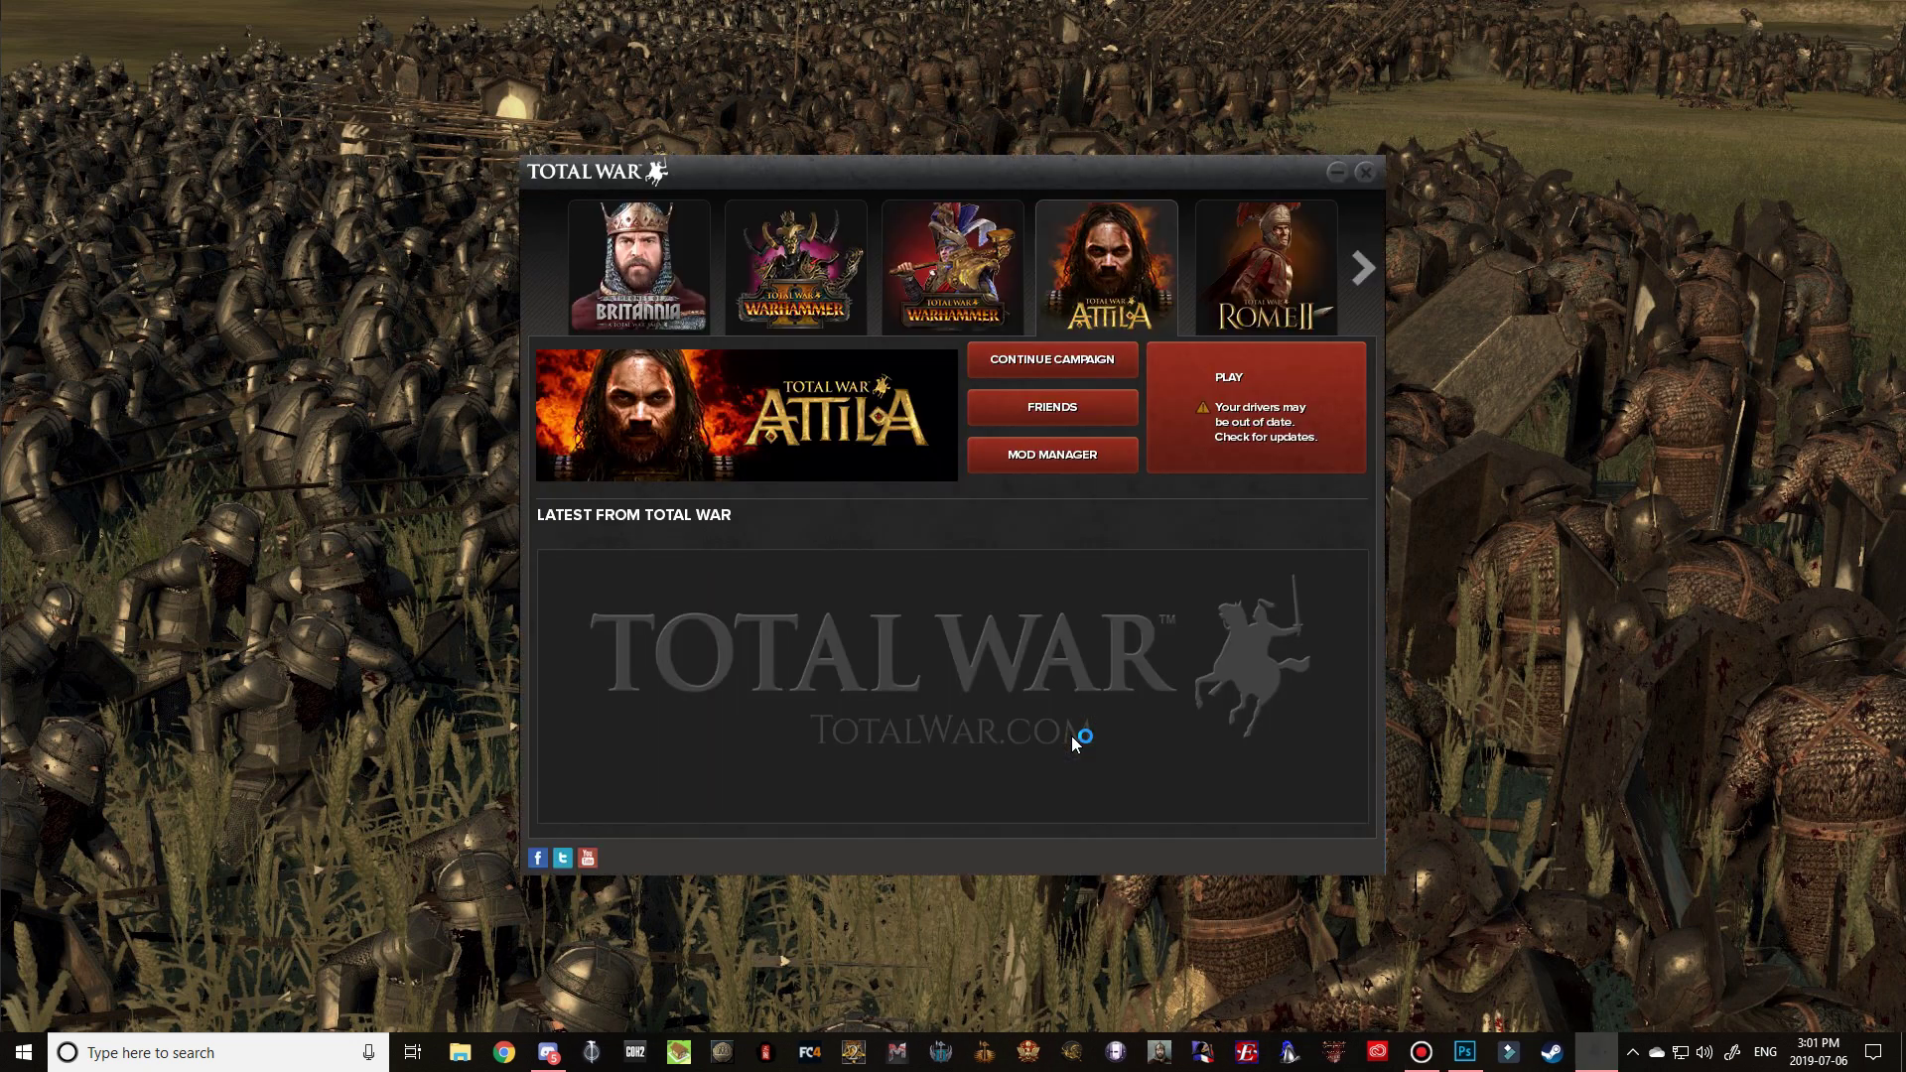
# - In the mod list, keep out-of-date mods enabled and tick 0.2.5-rise_of_mordor_alpha.pack
pyautogui.click(1025, 459)
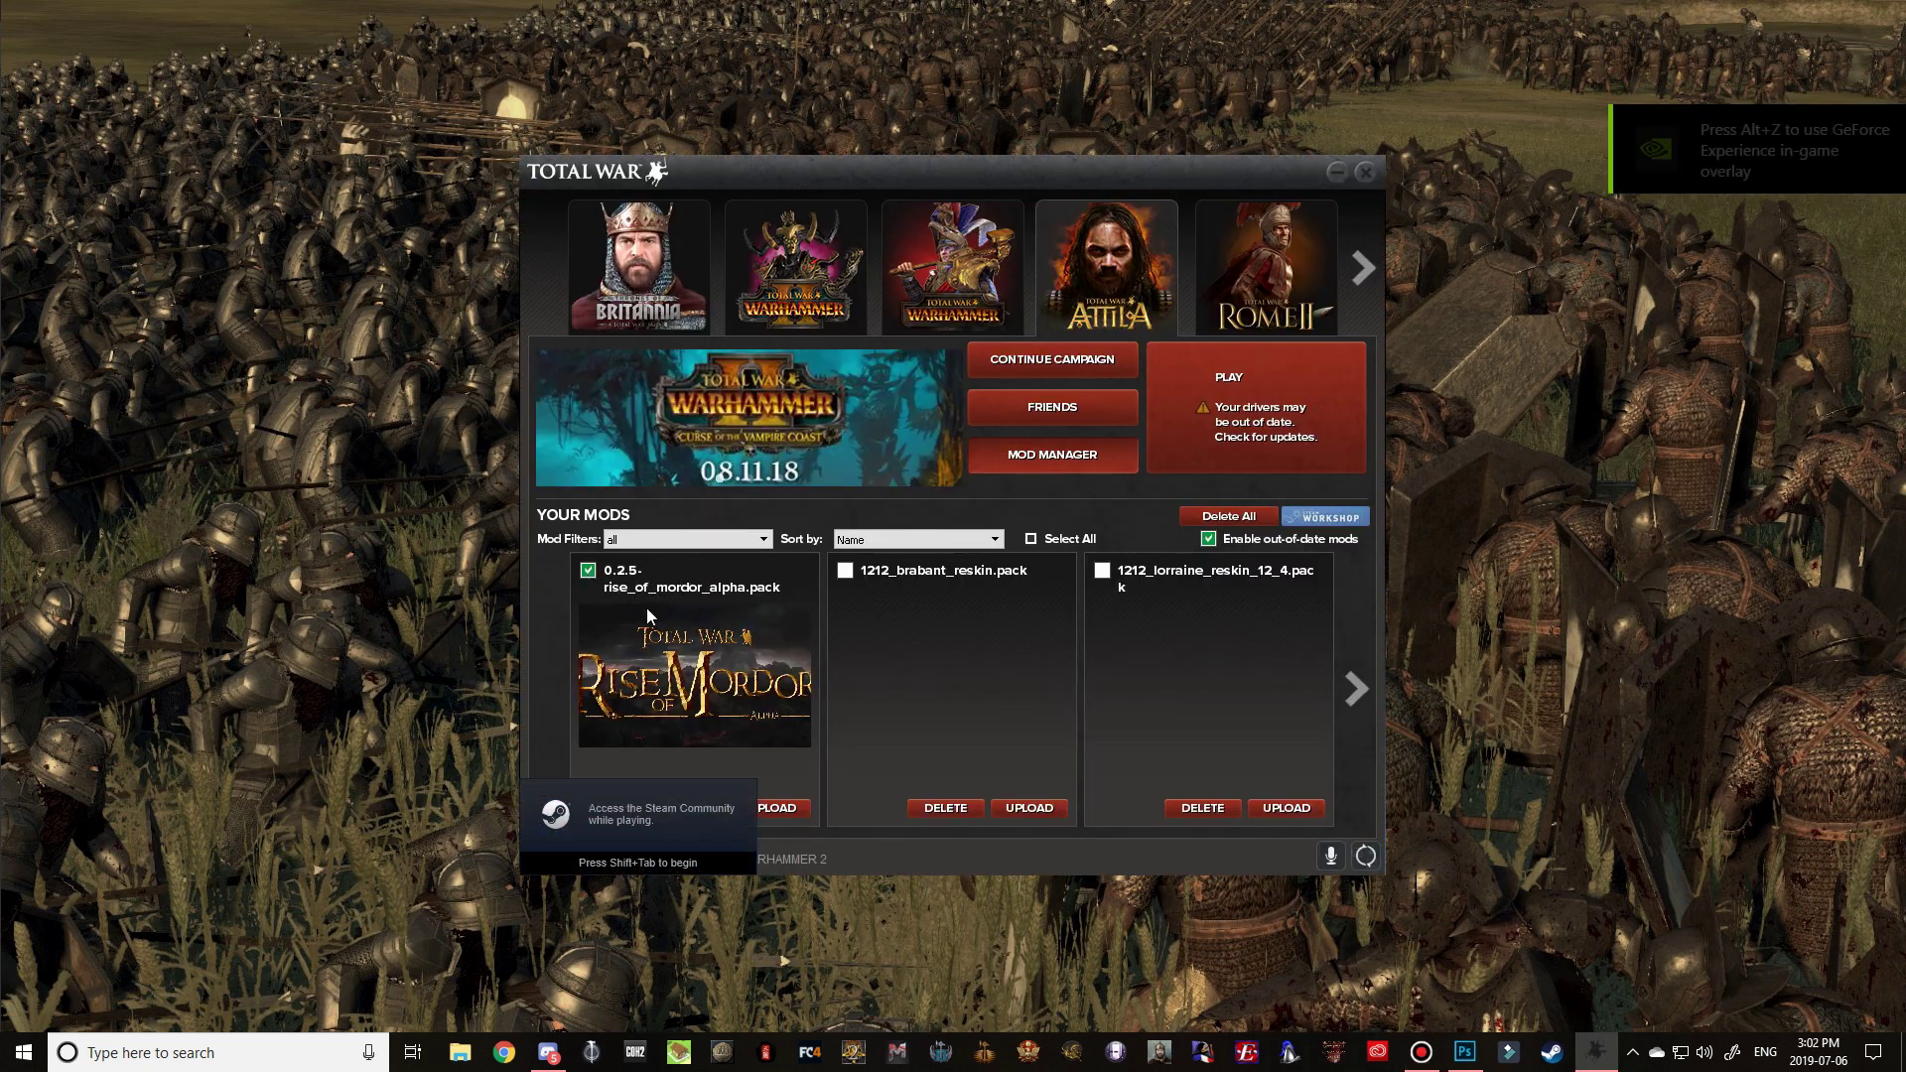
pyautogui.click(1207, 539)
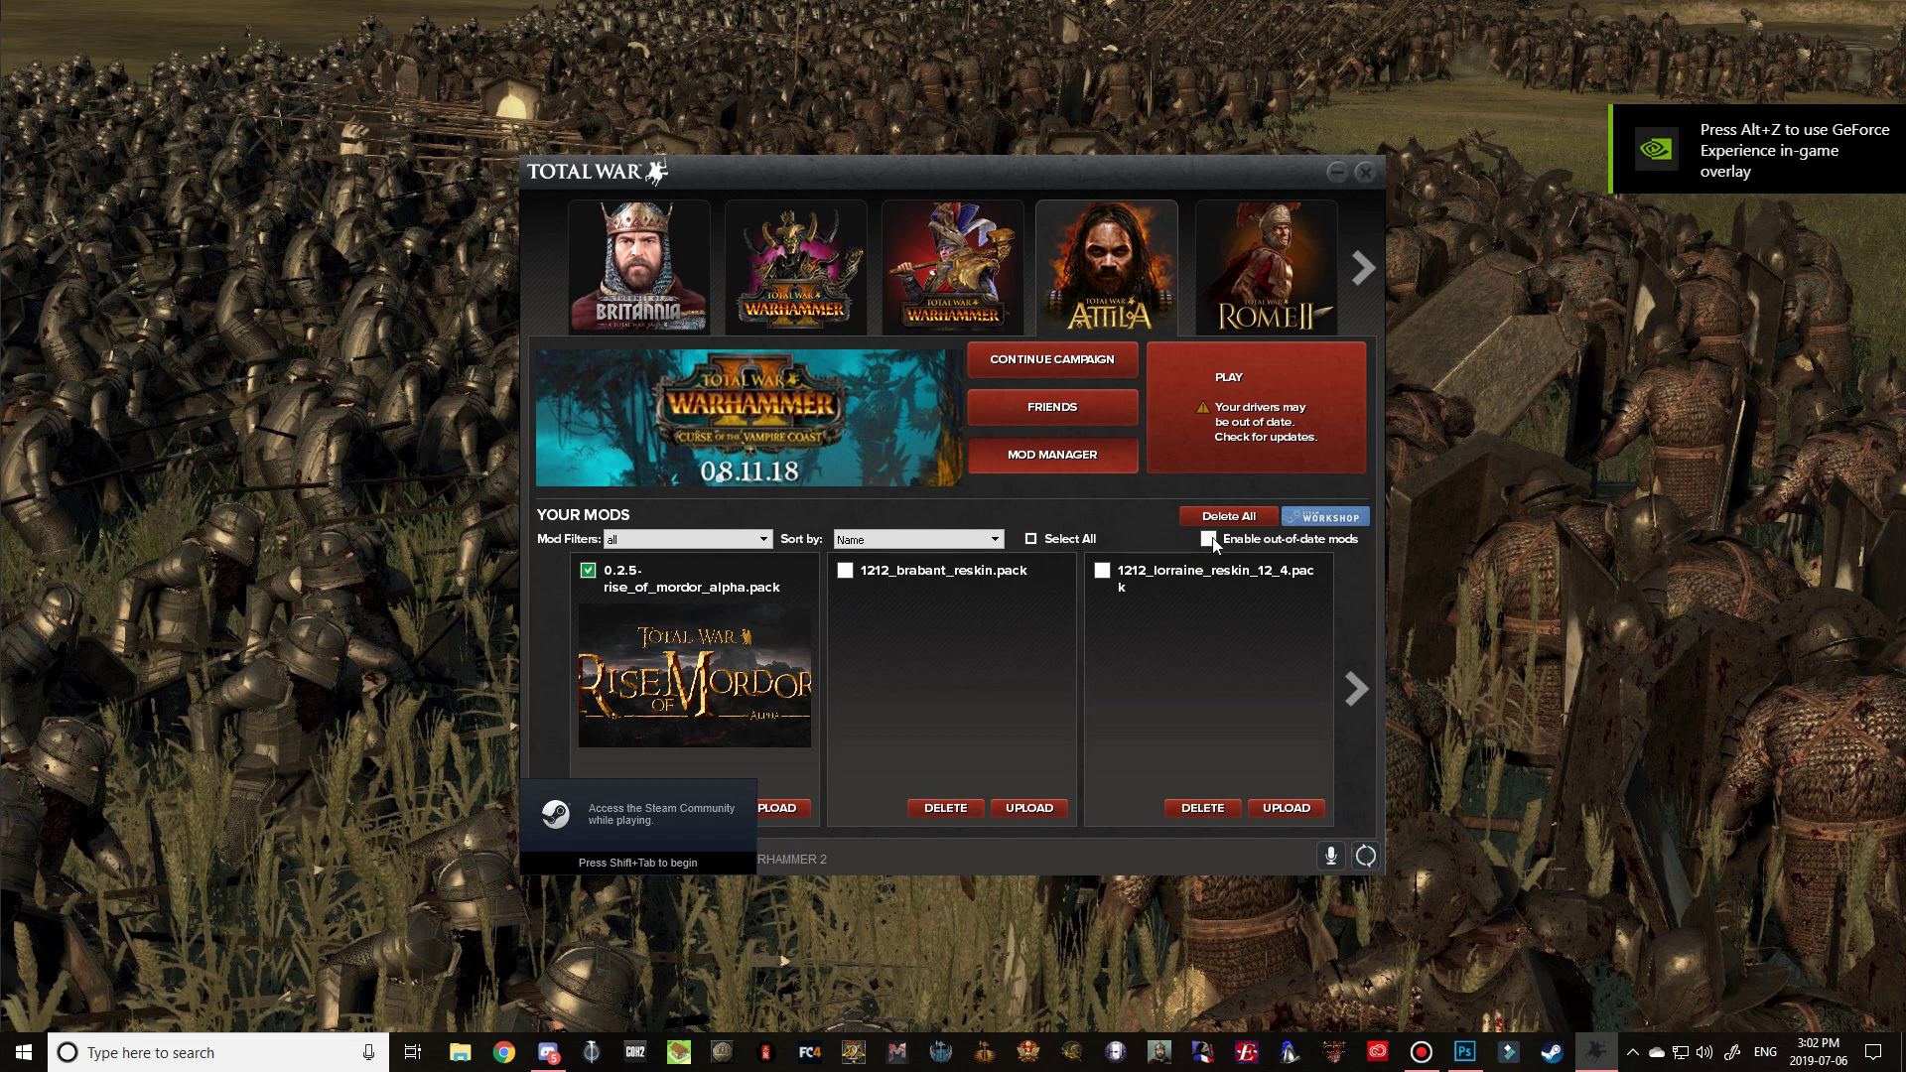
pyautogui.click(1031, 539)
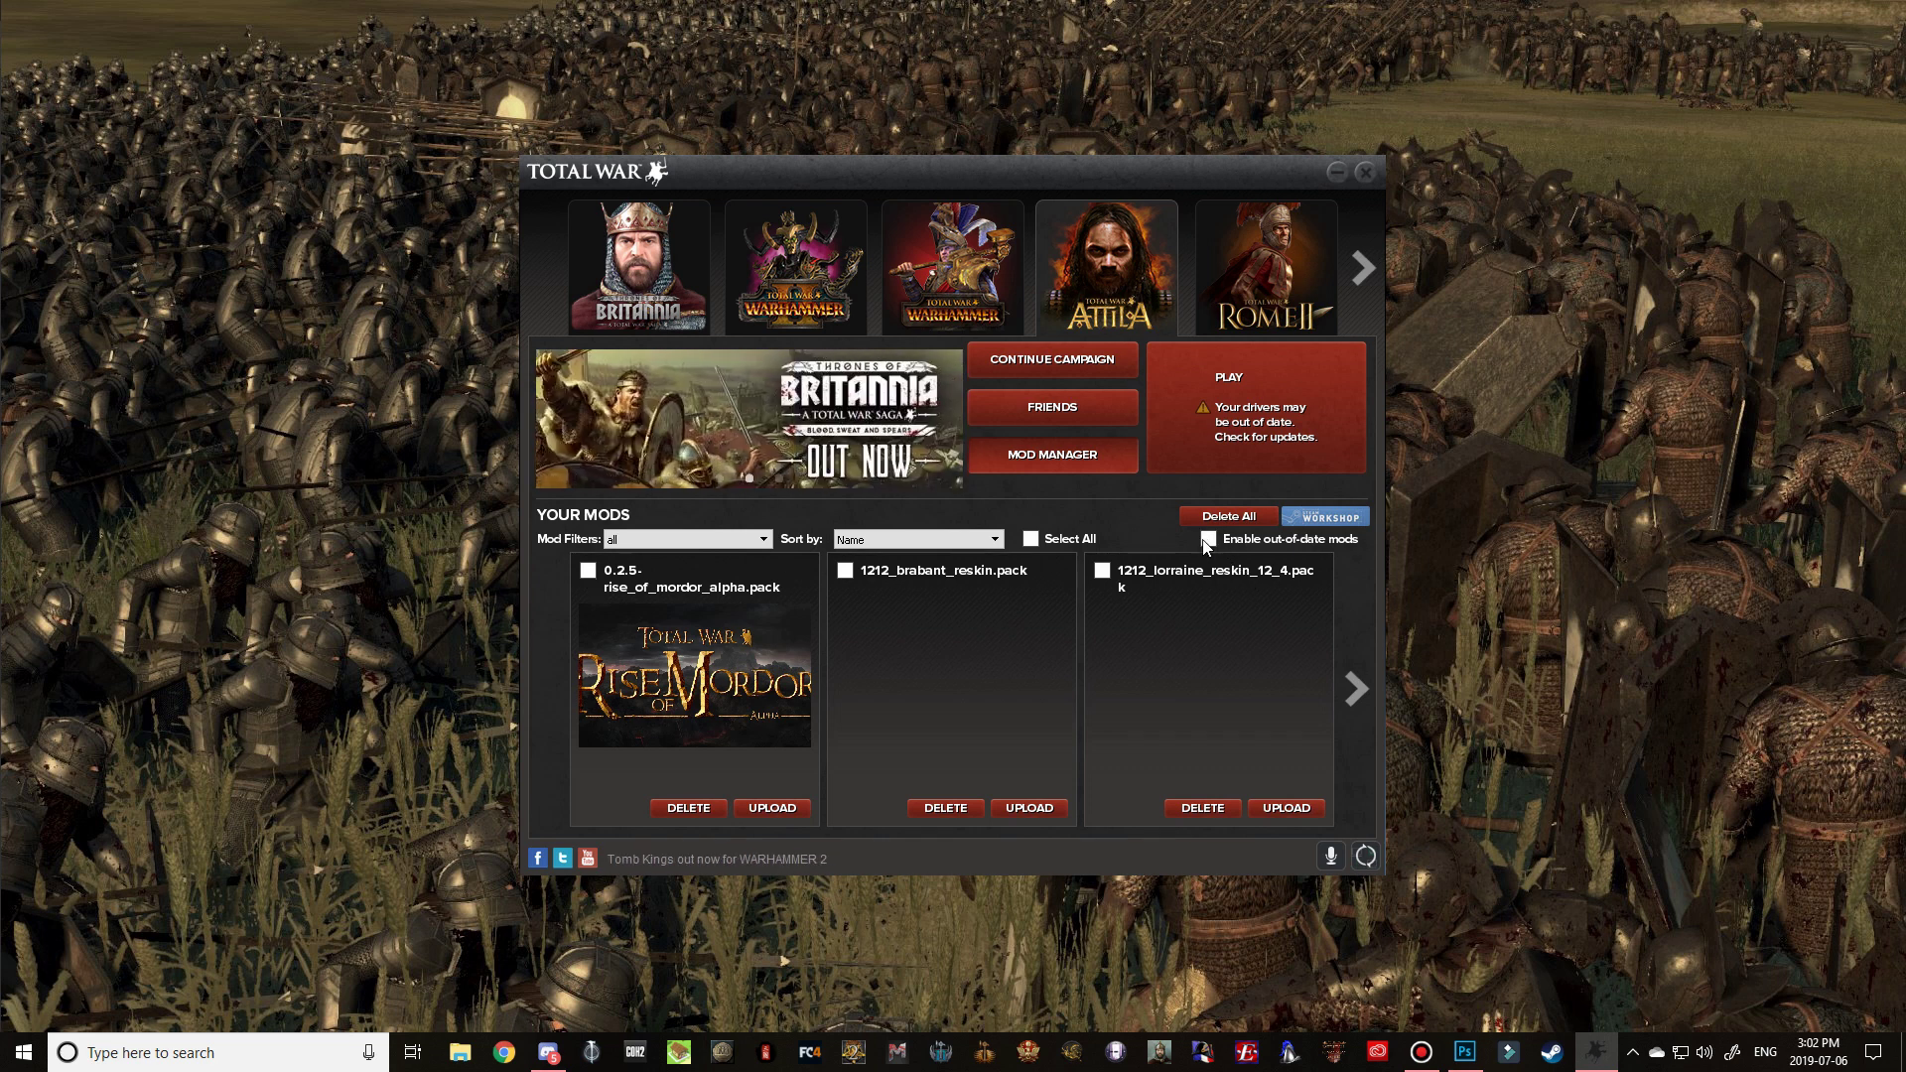
pyautogui.click(589, 572)
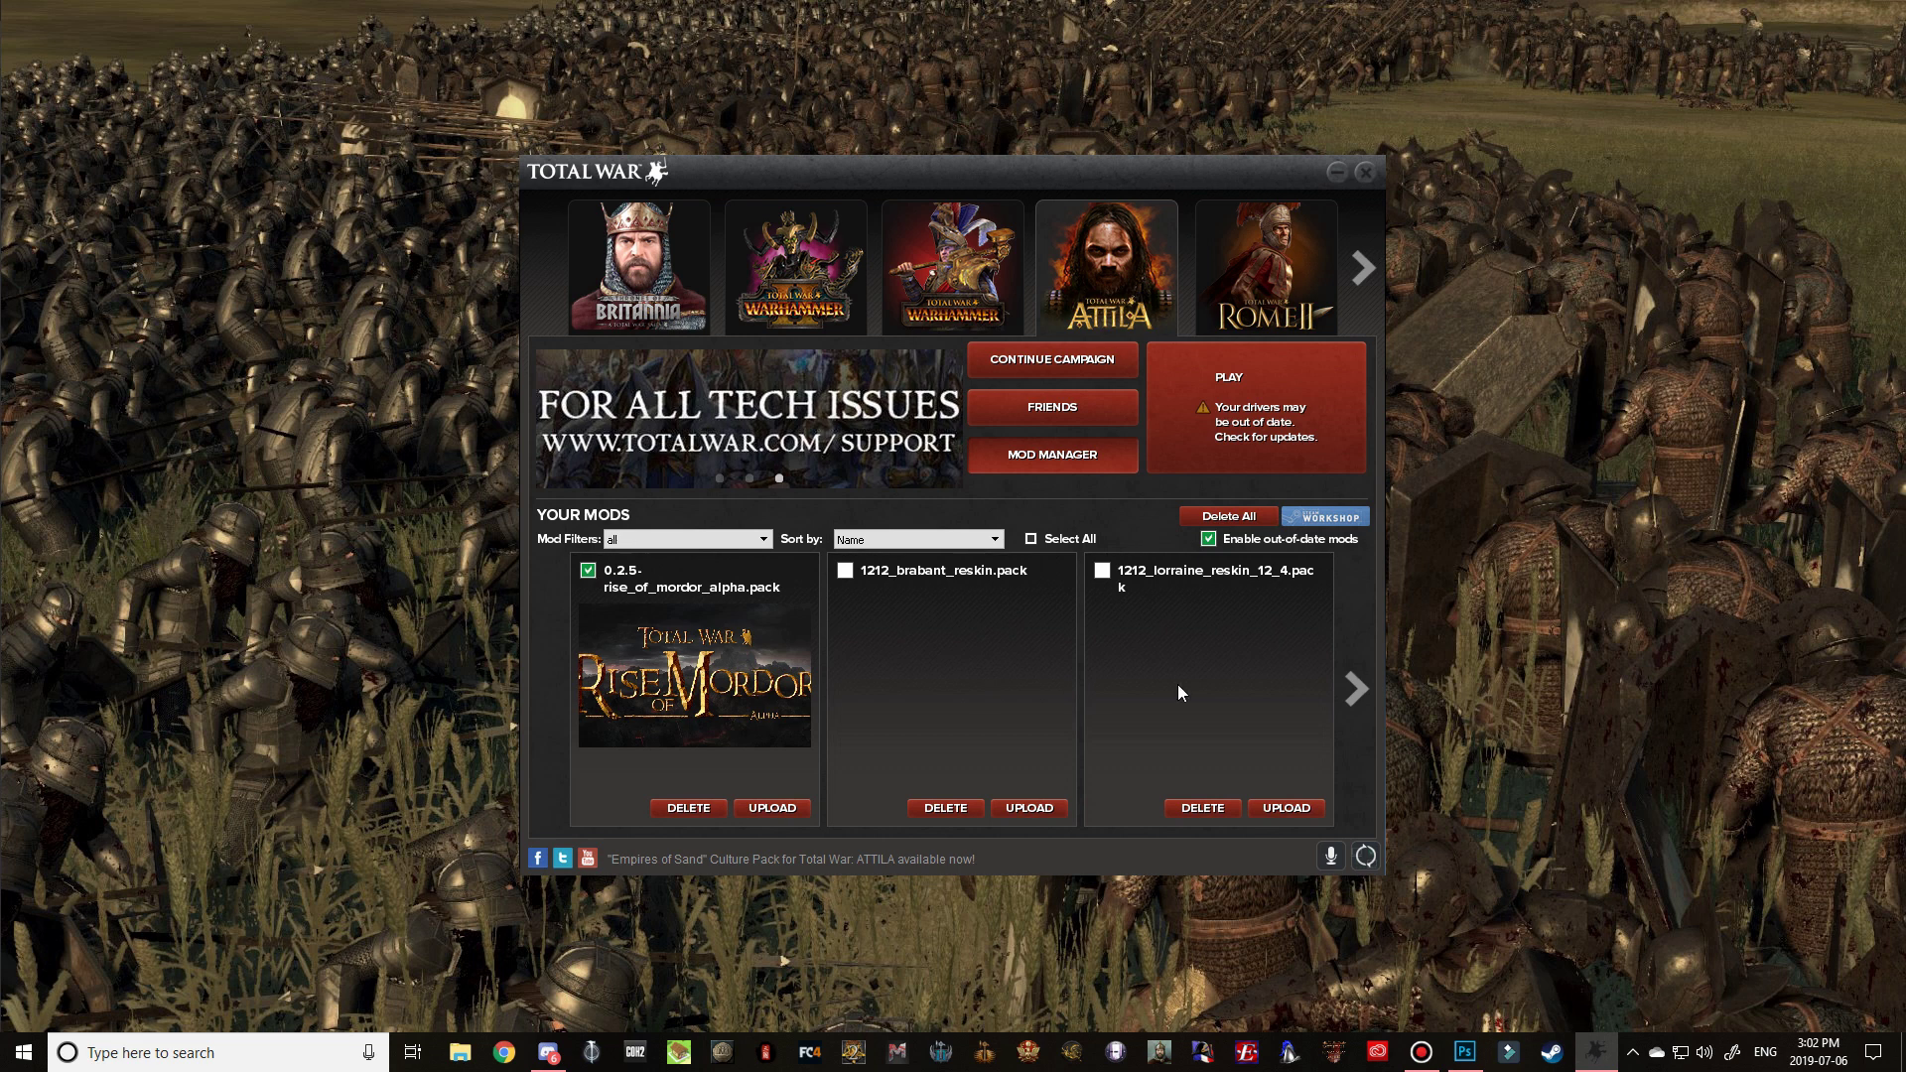
# - Page to requiredriibuildingmodels.pack on the last page, then launch Attila with both mods
pyautogui.click(1356, 689)
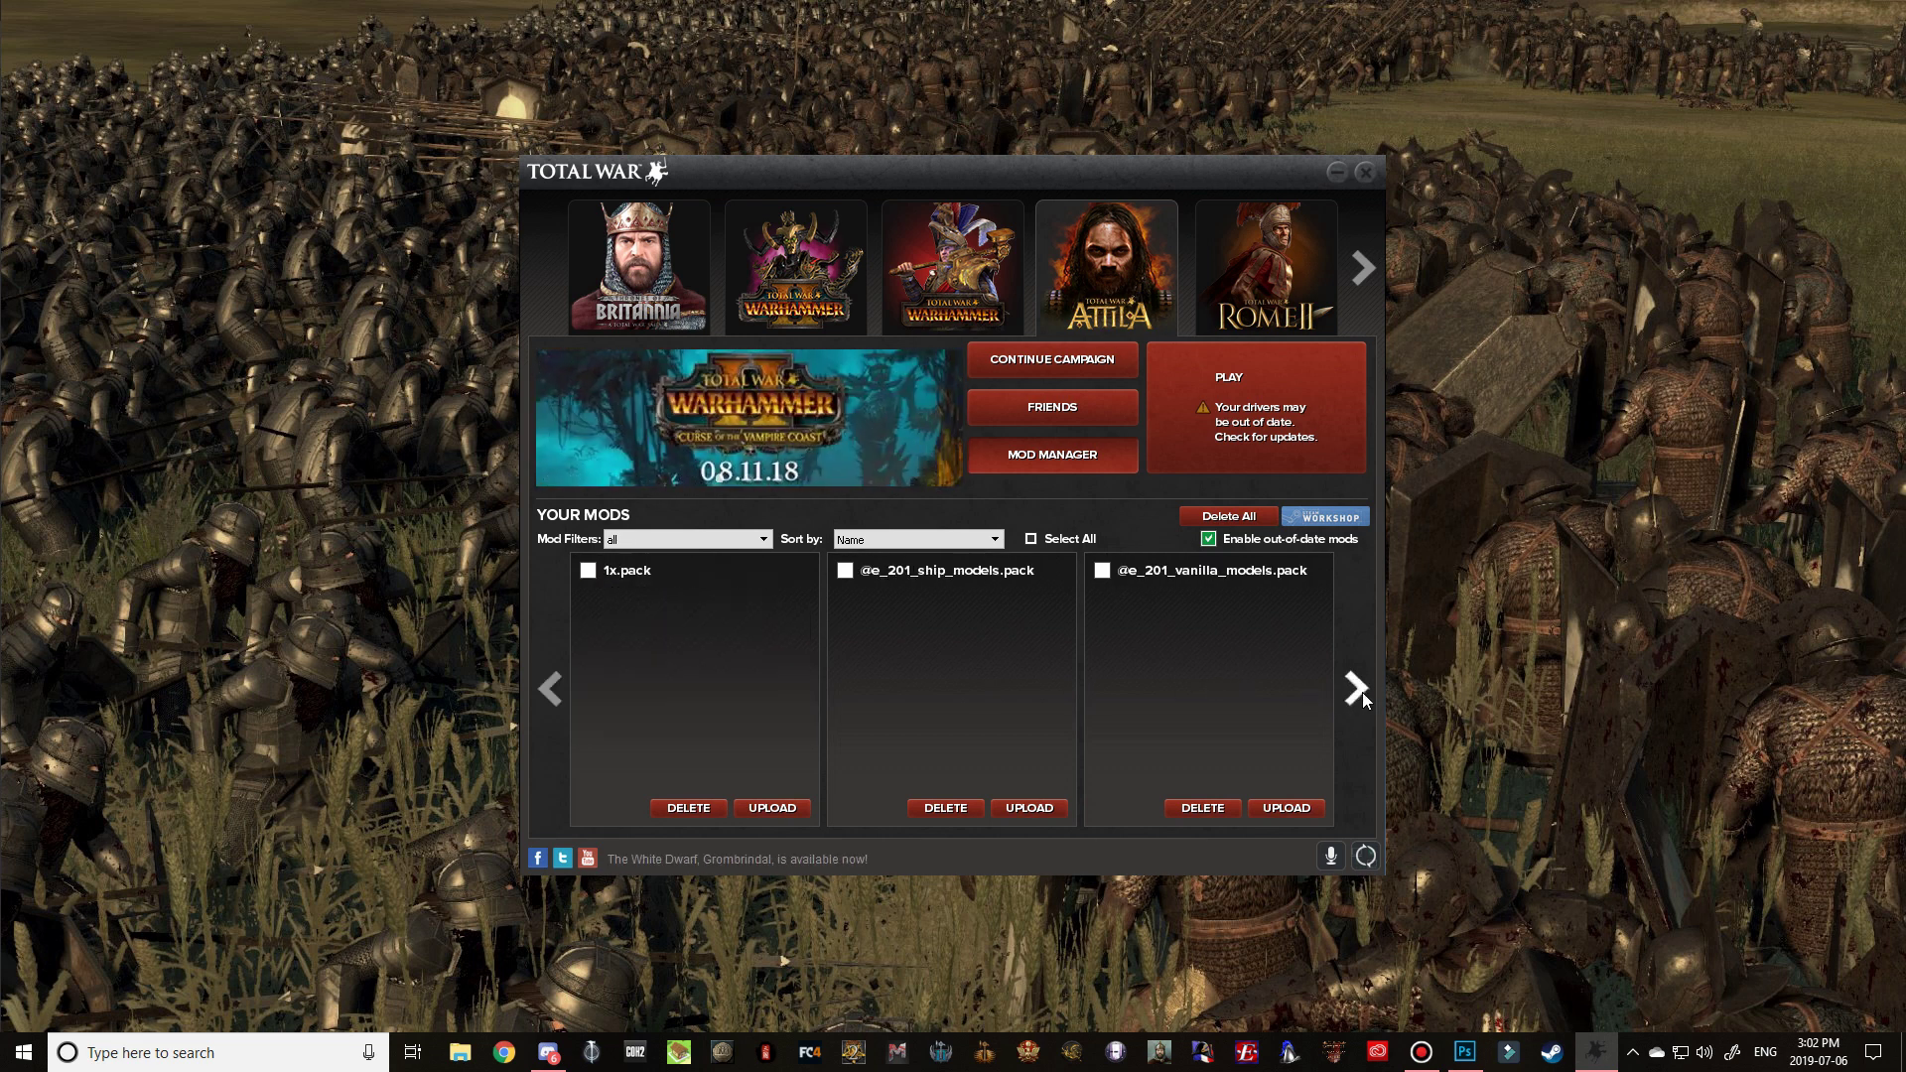
pyautogui.click(1362, 693)
pyautogui.click(1362, 692)
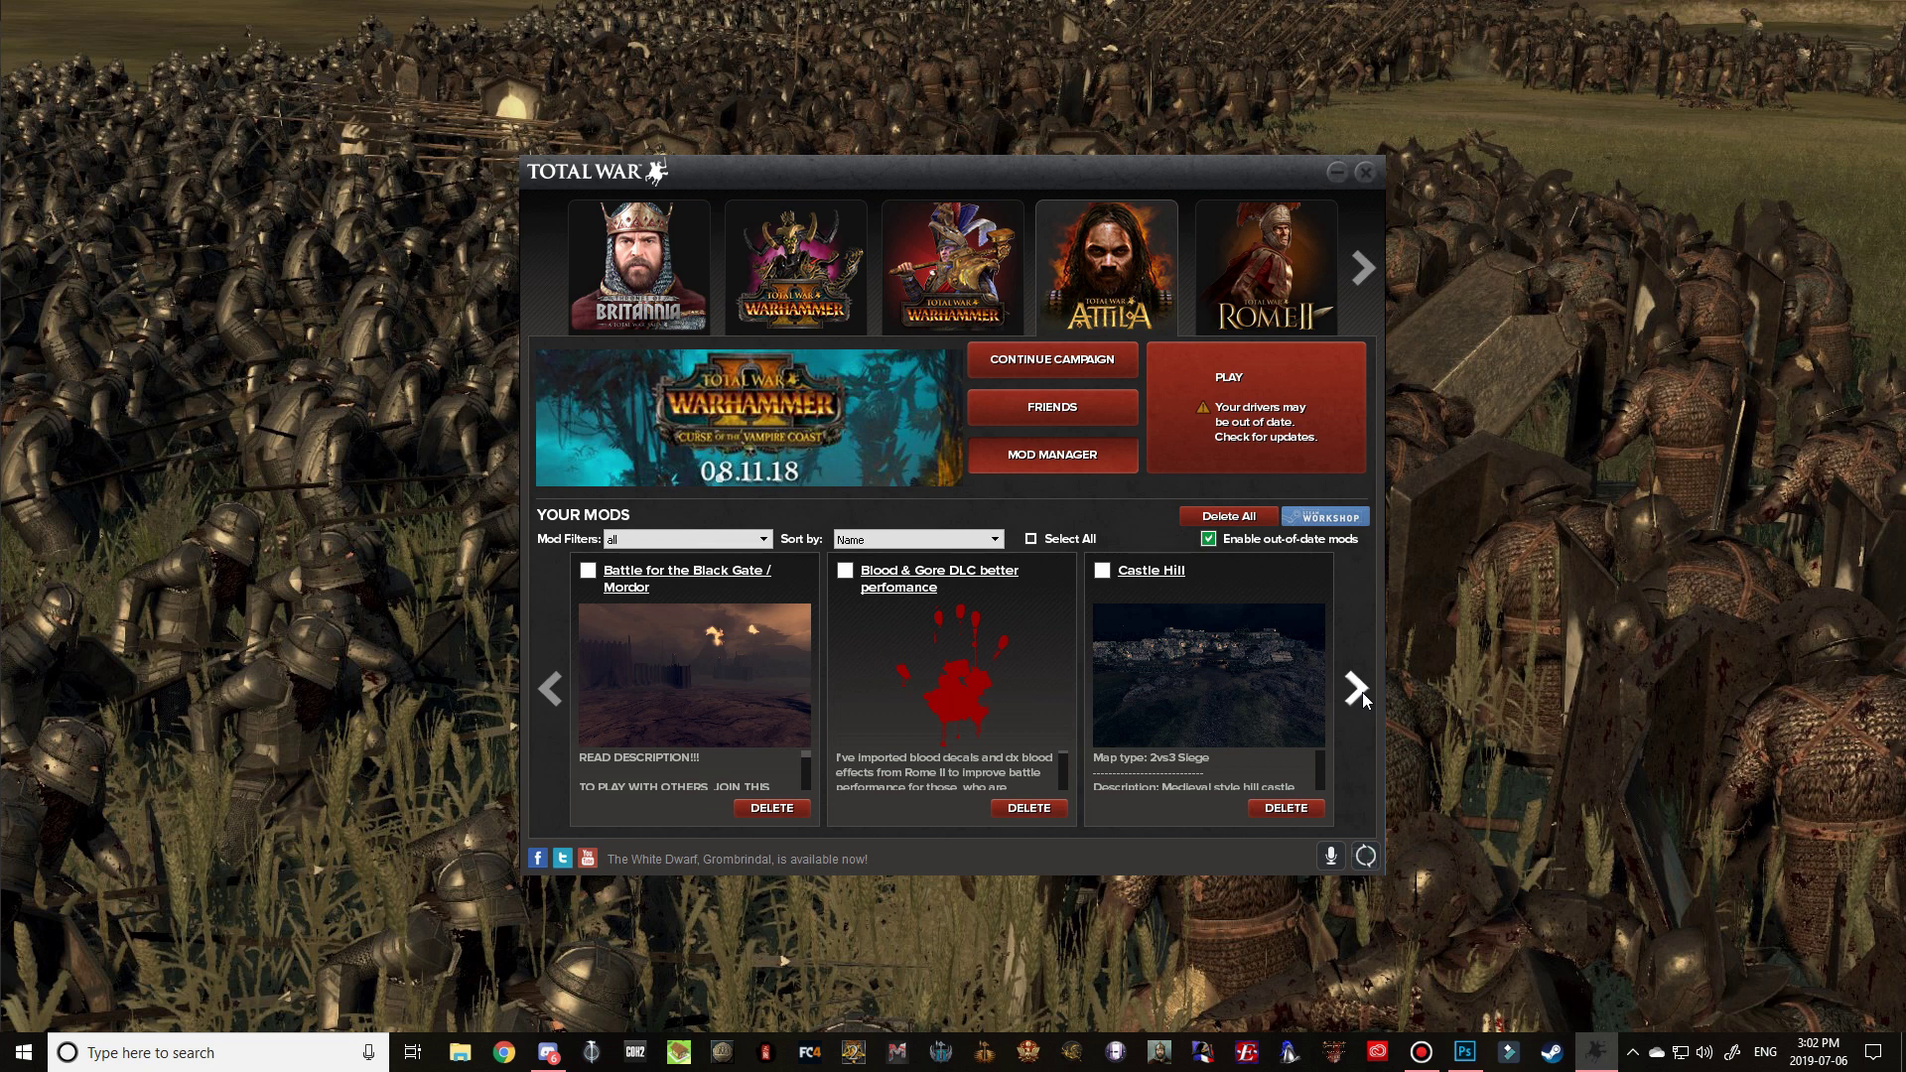
pyautogui.click(1362, 691)
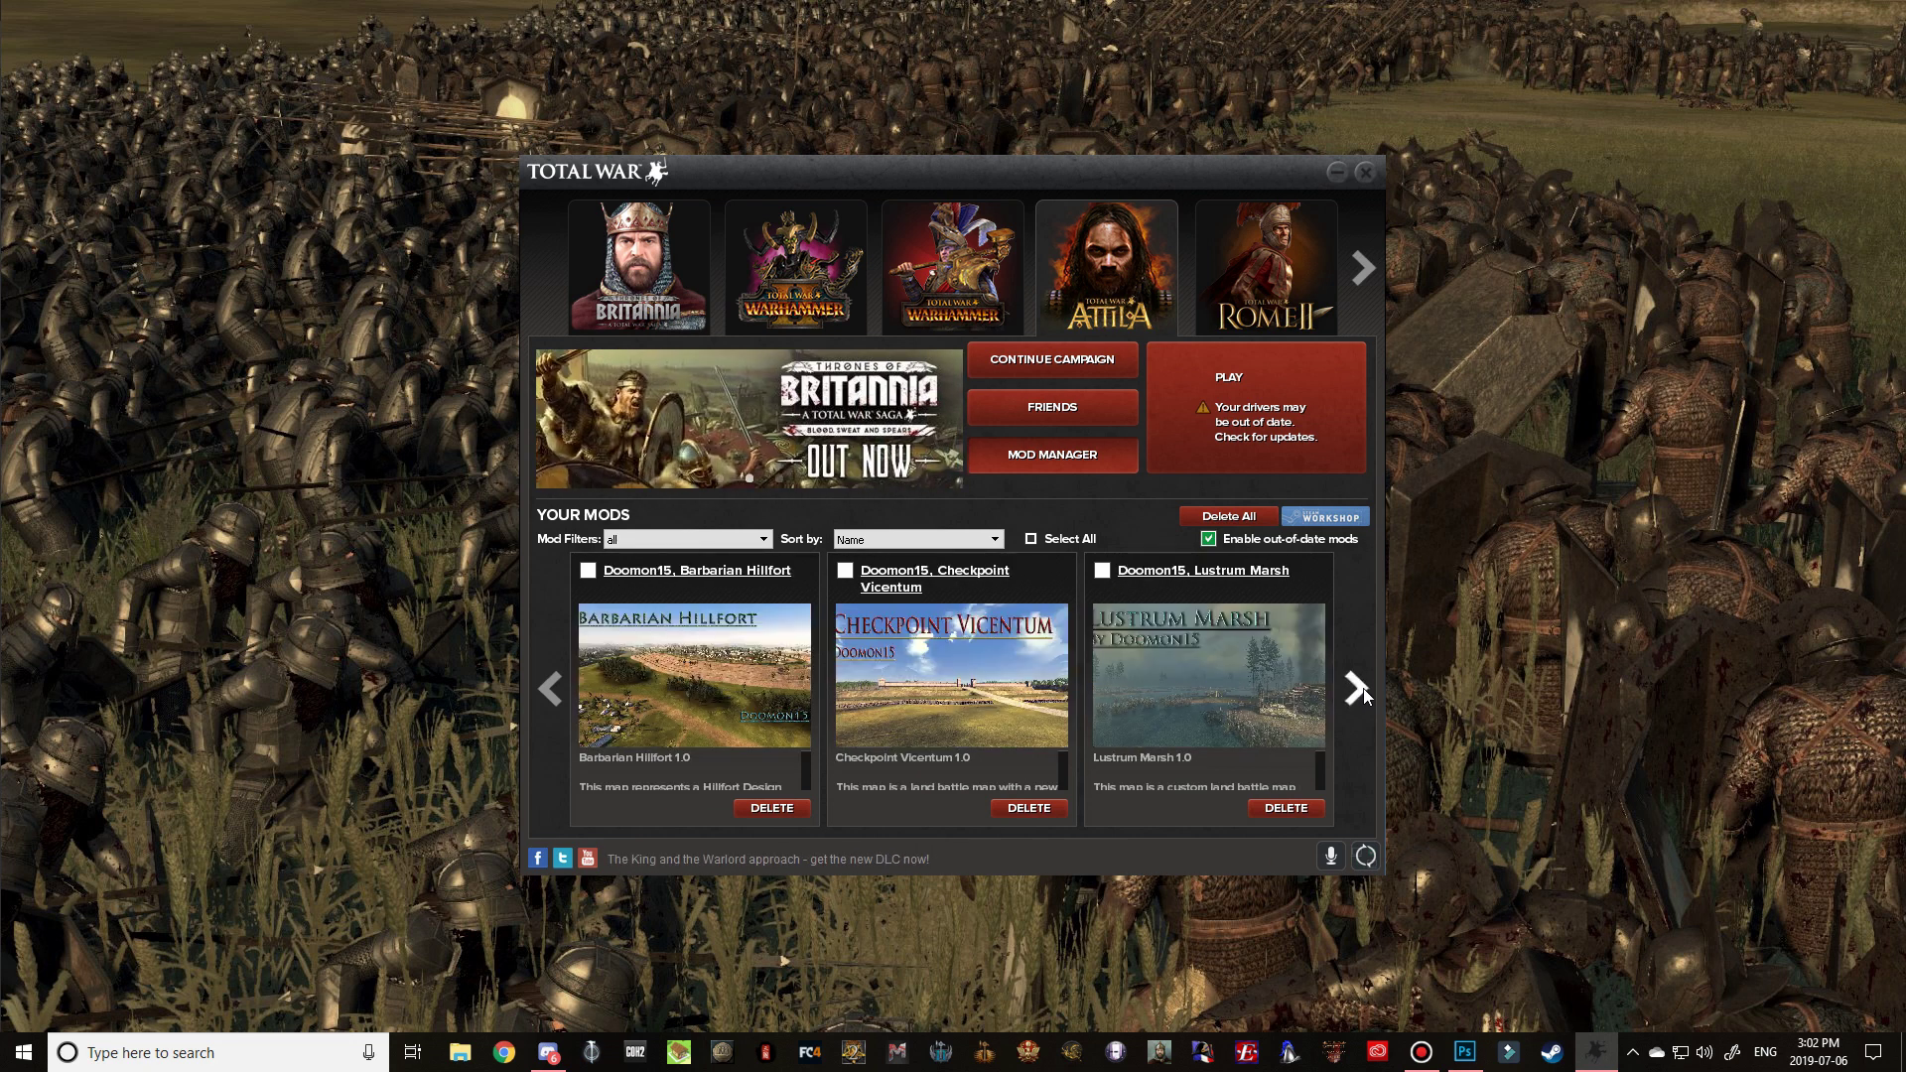
pyautogui.click(1362, 688)
pyautogui.click(1362, 687)
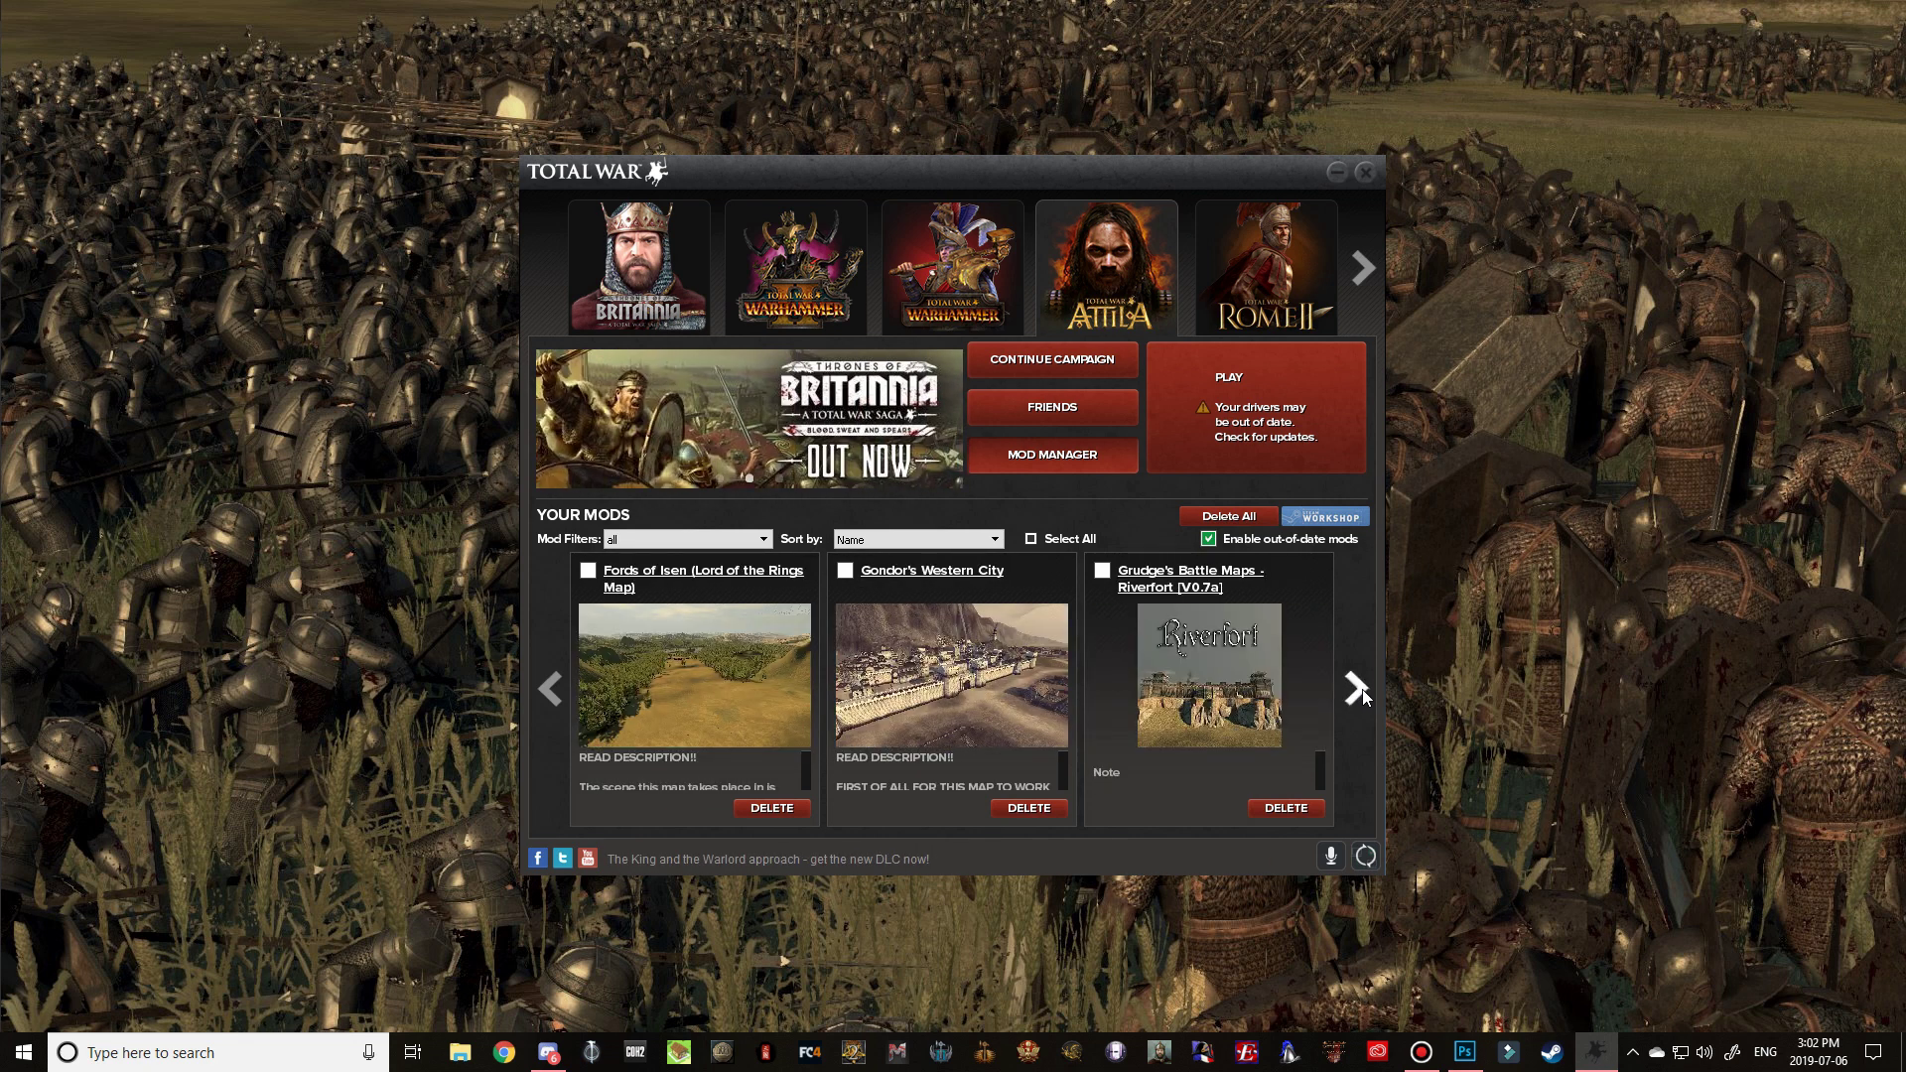
pyautogui.click(1362, 689)
pyautogui.click(1362, 688)
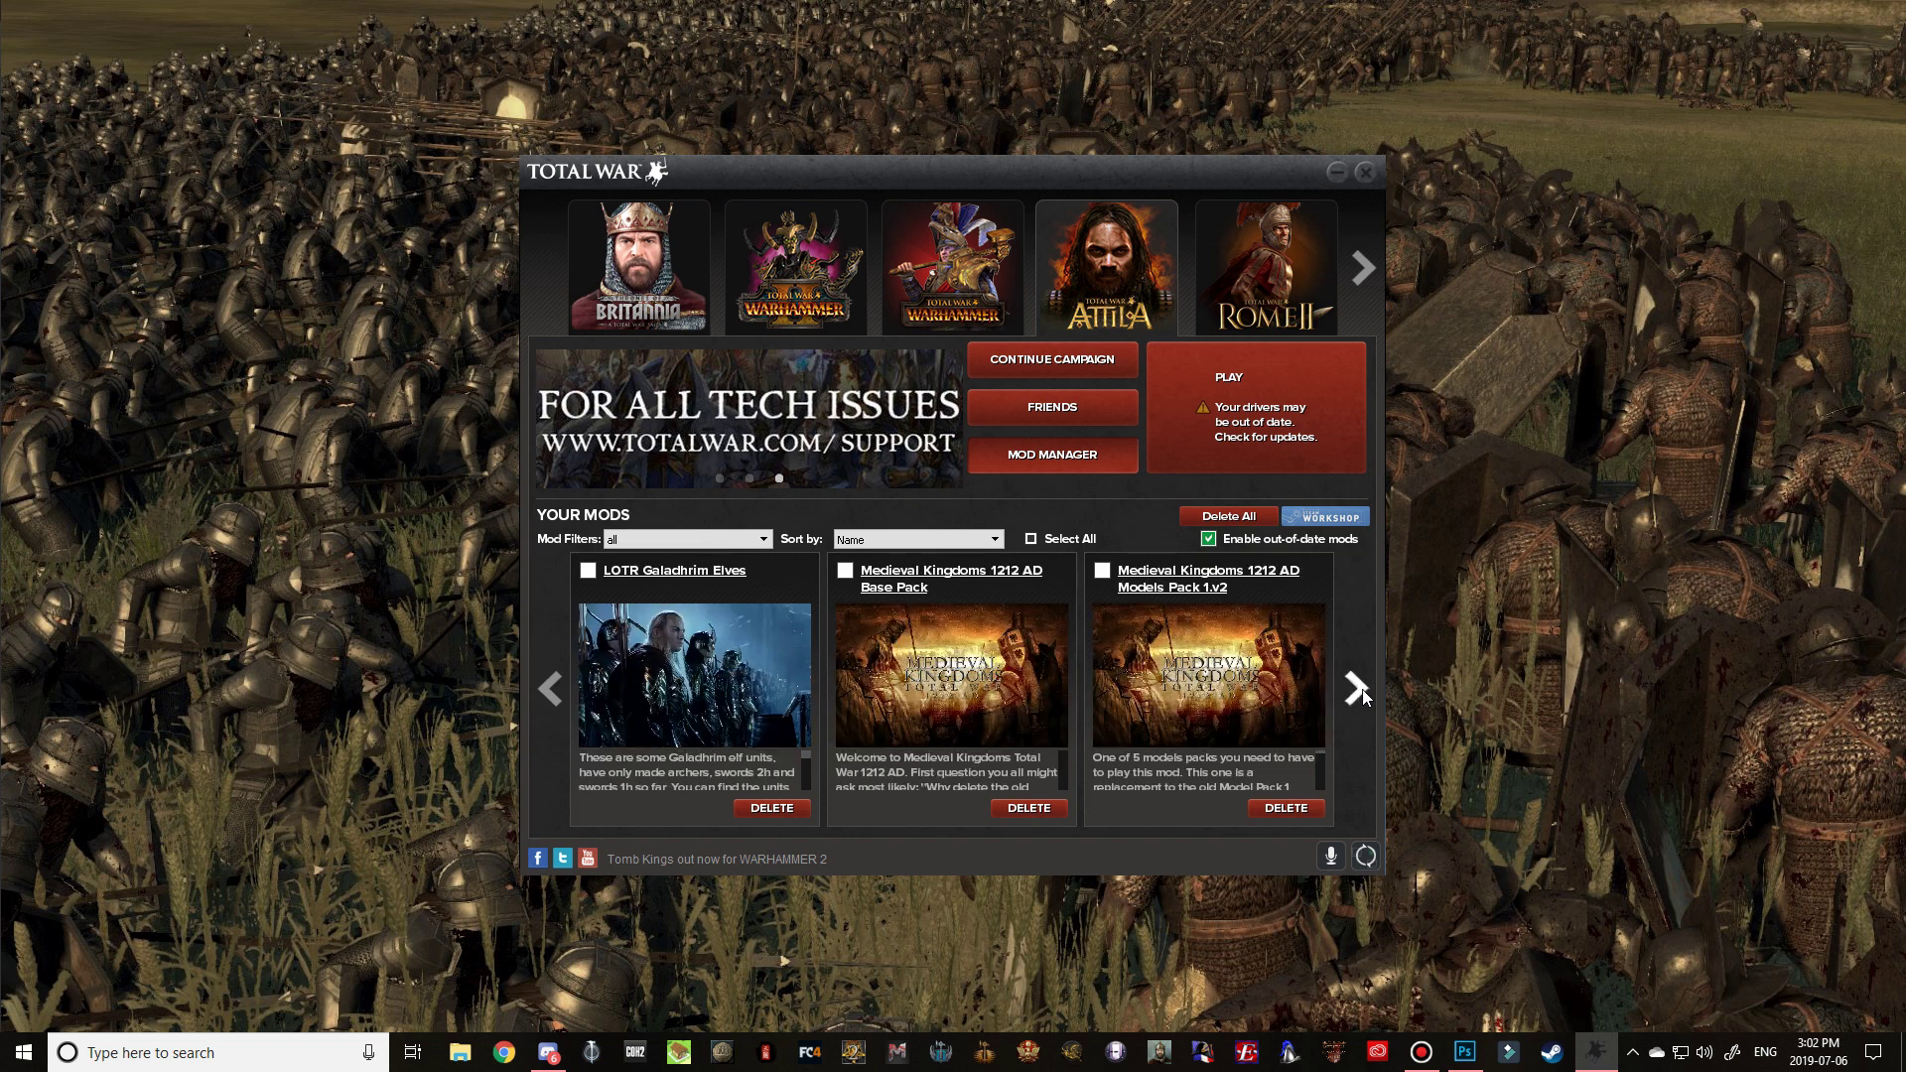
pyautogui.click(1361, 689)
pyautogui.click(1361, 689)
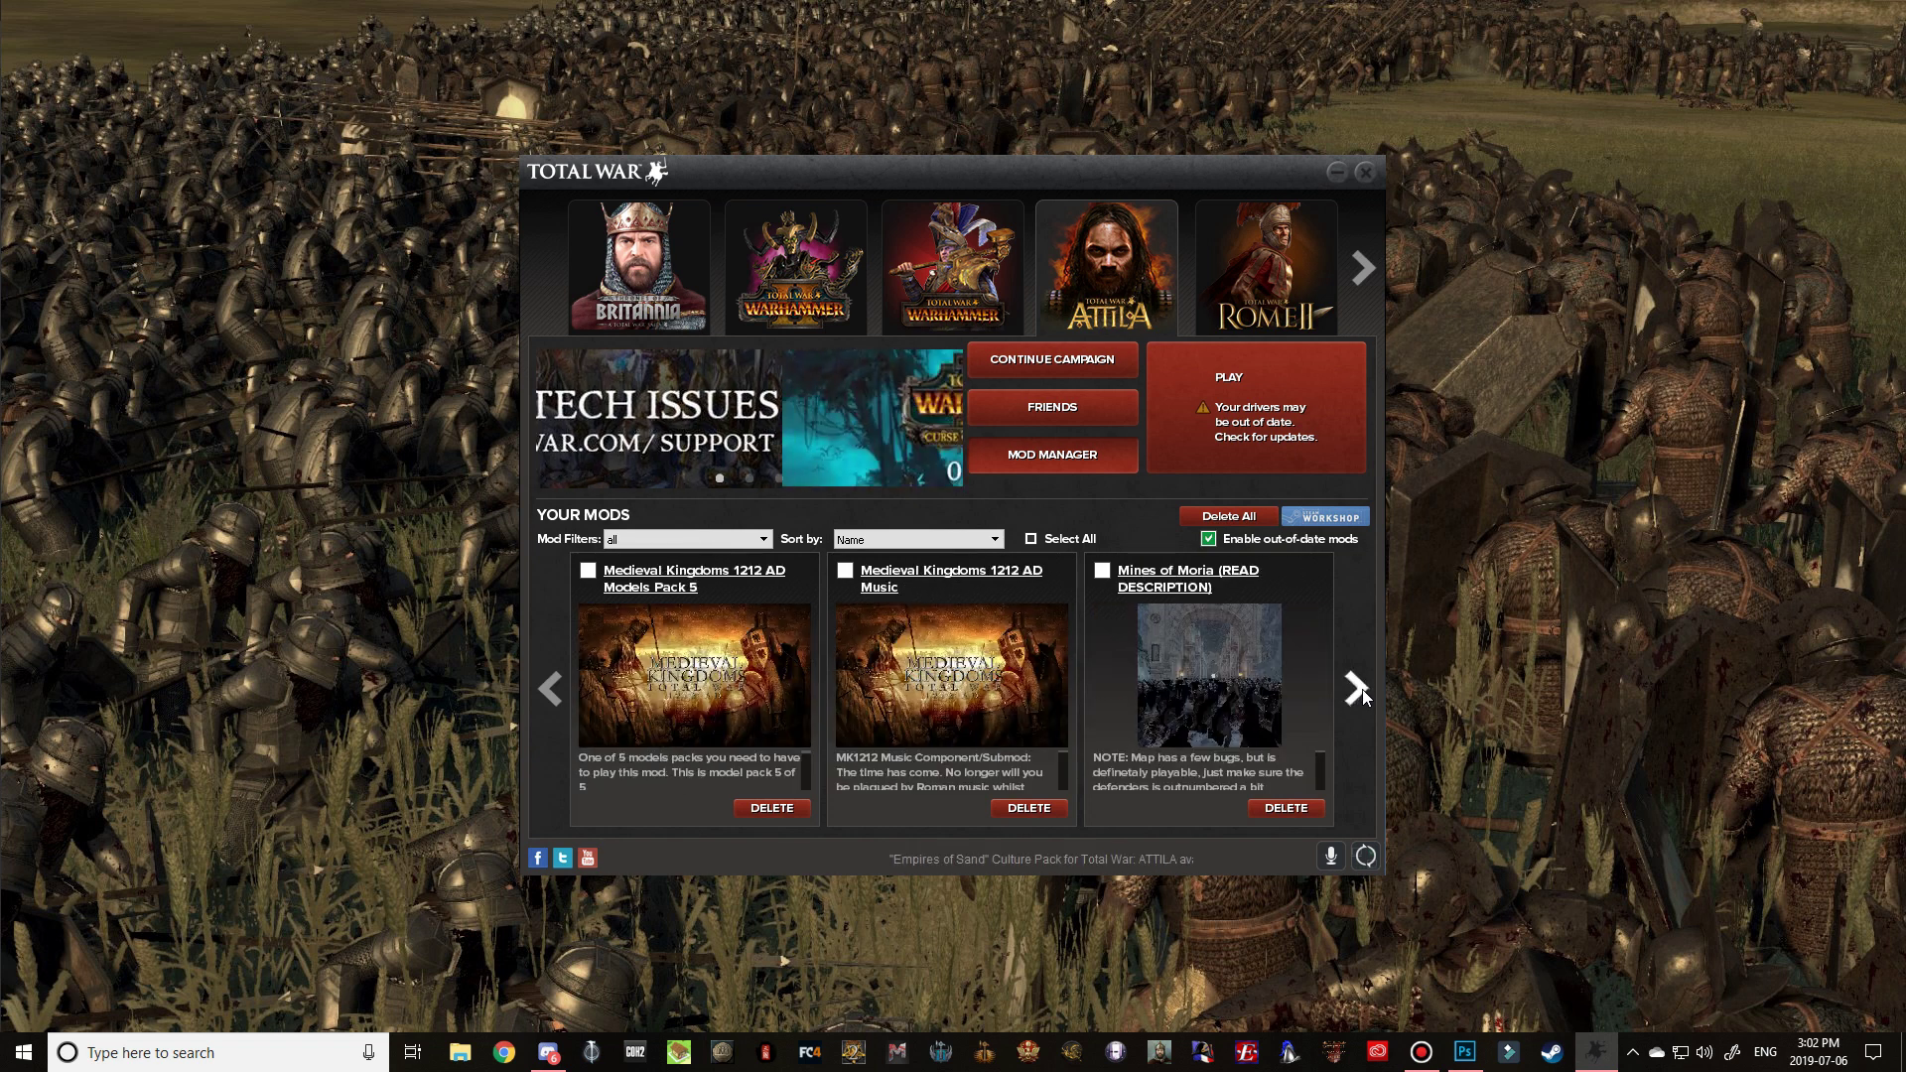
pyautogui.click(1362, 689)
pyautogui.click(1362, 689)
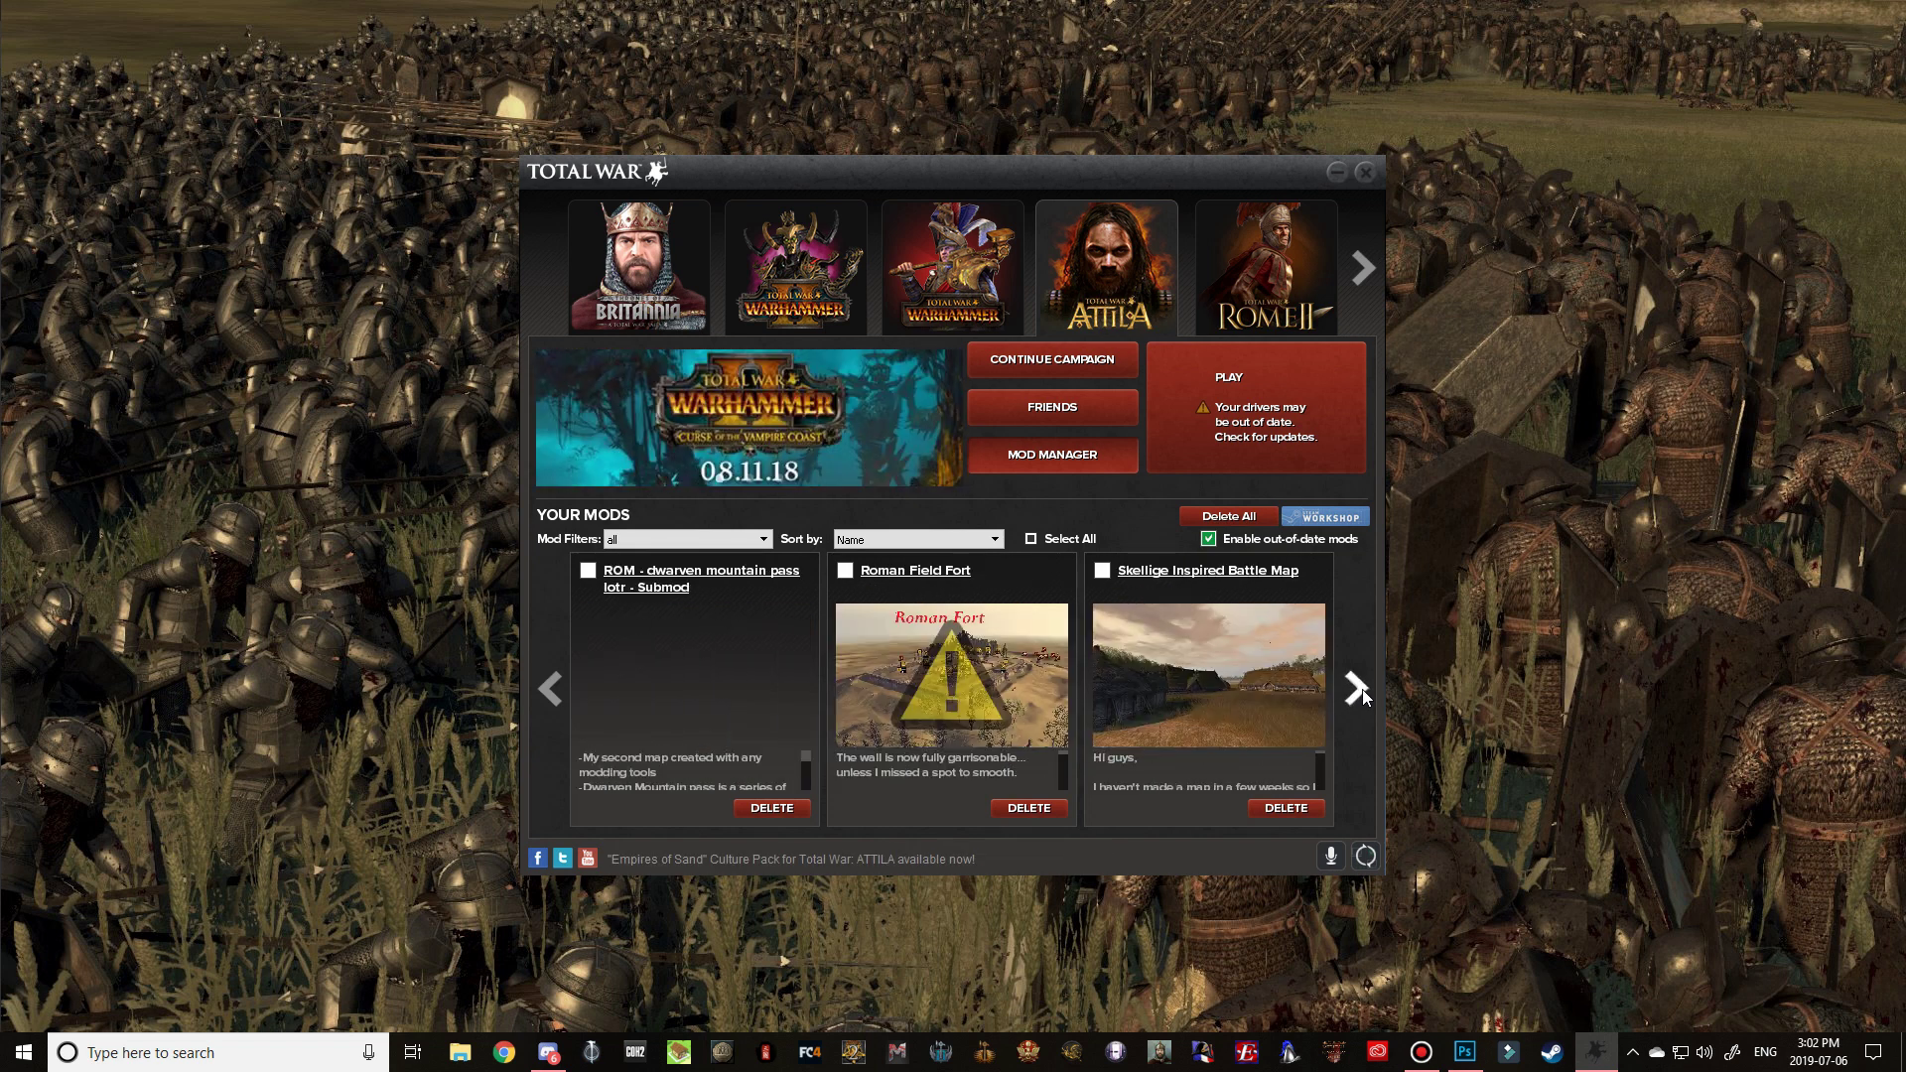
pyautogui.click(1361, 689)
pyautogui.click(1362, 689)
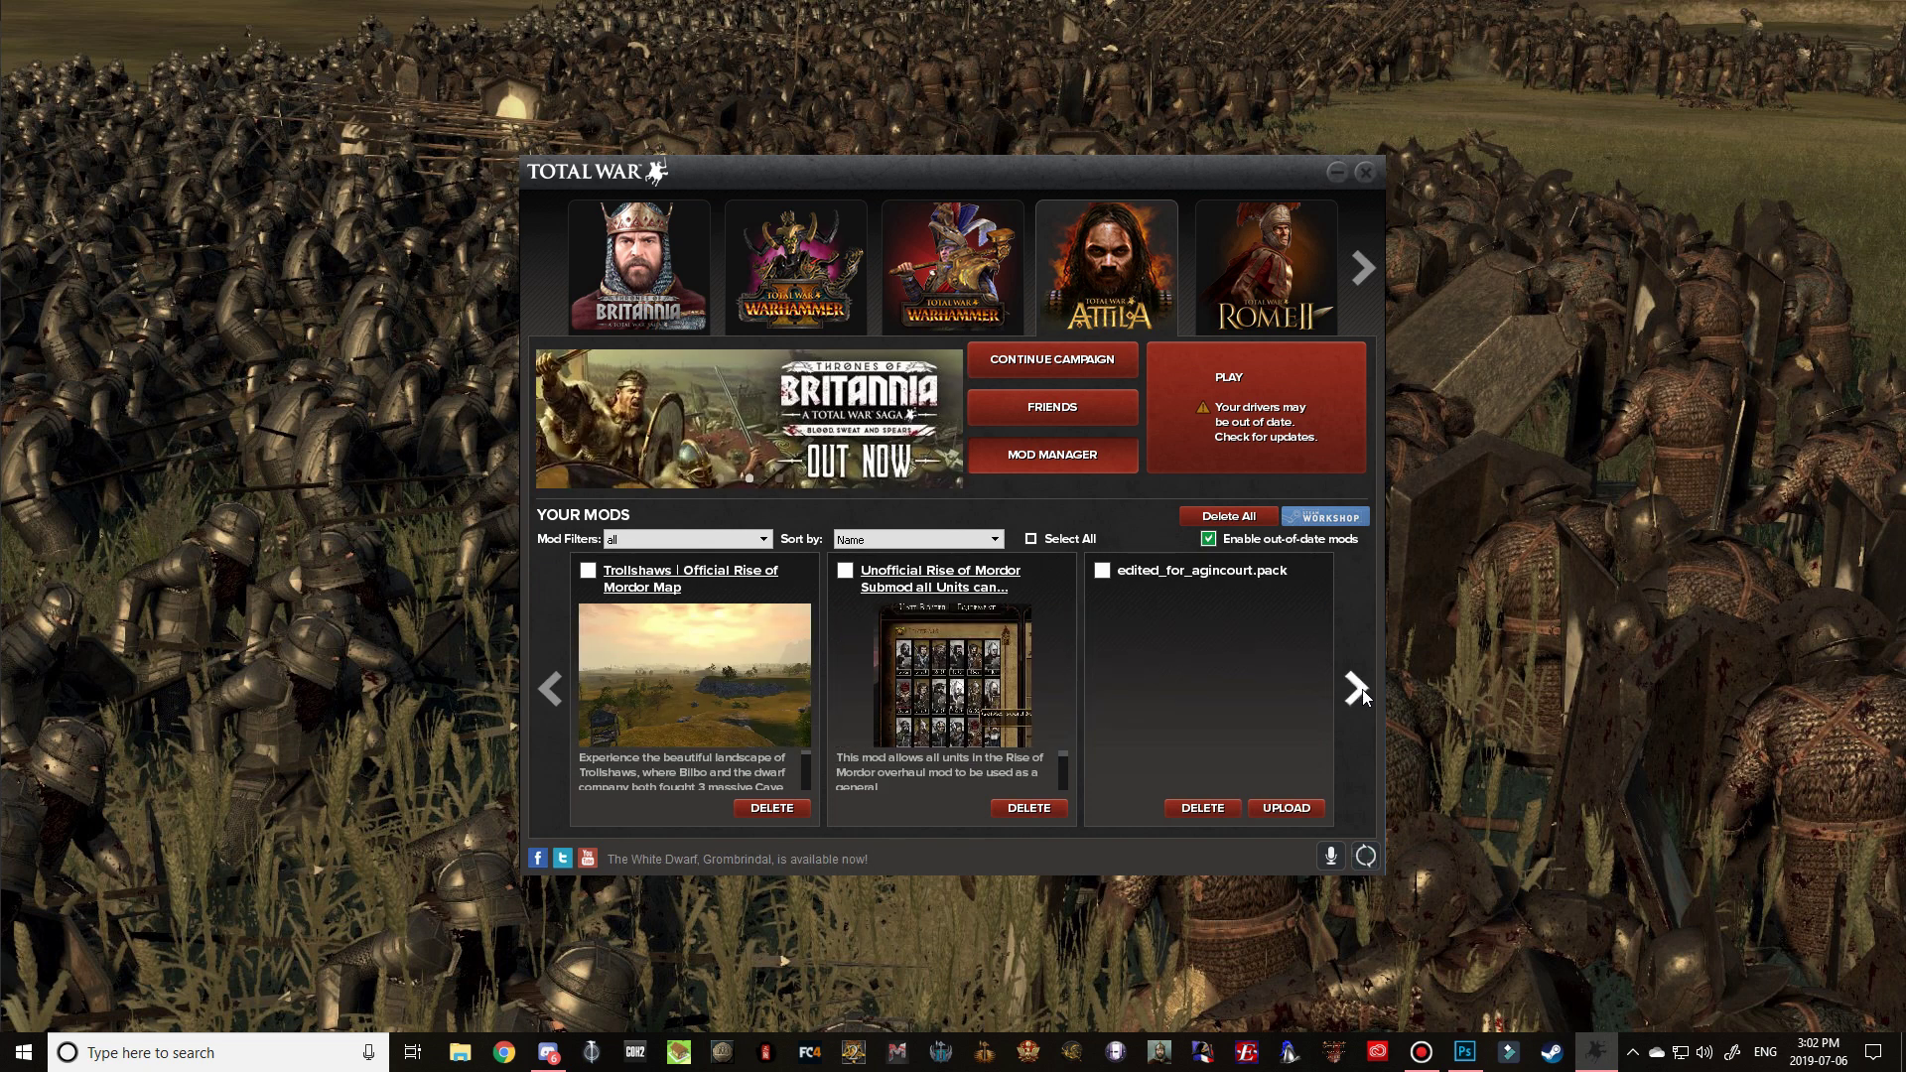
pyautogui.click(1362, 689)
pyautogui.click(1363, 692)
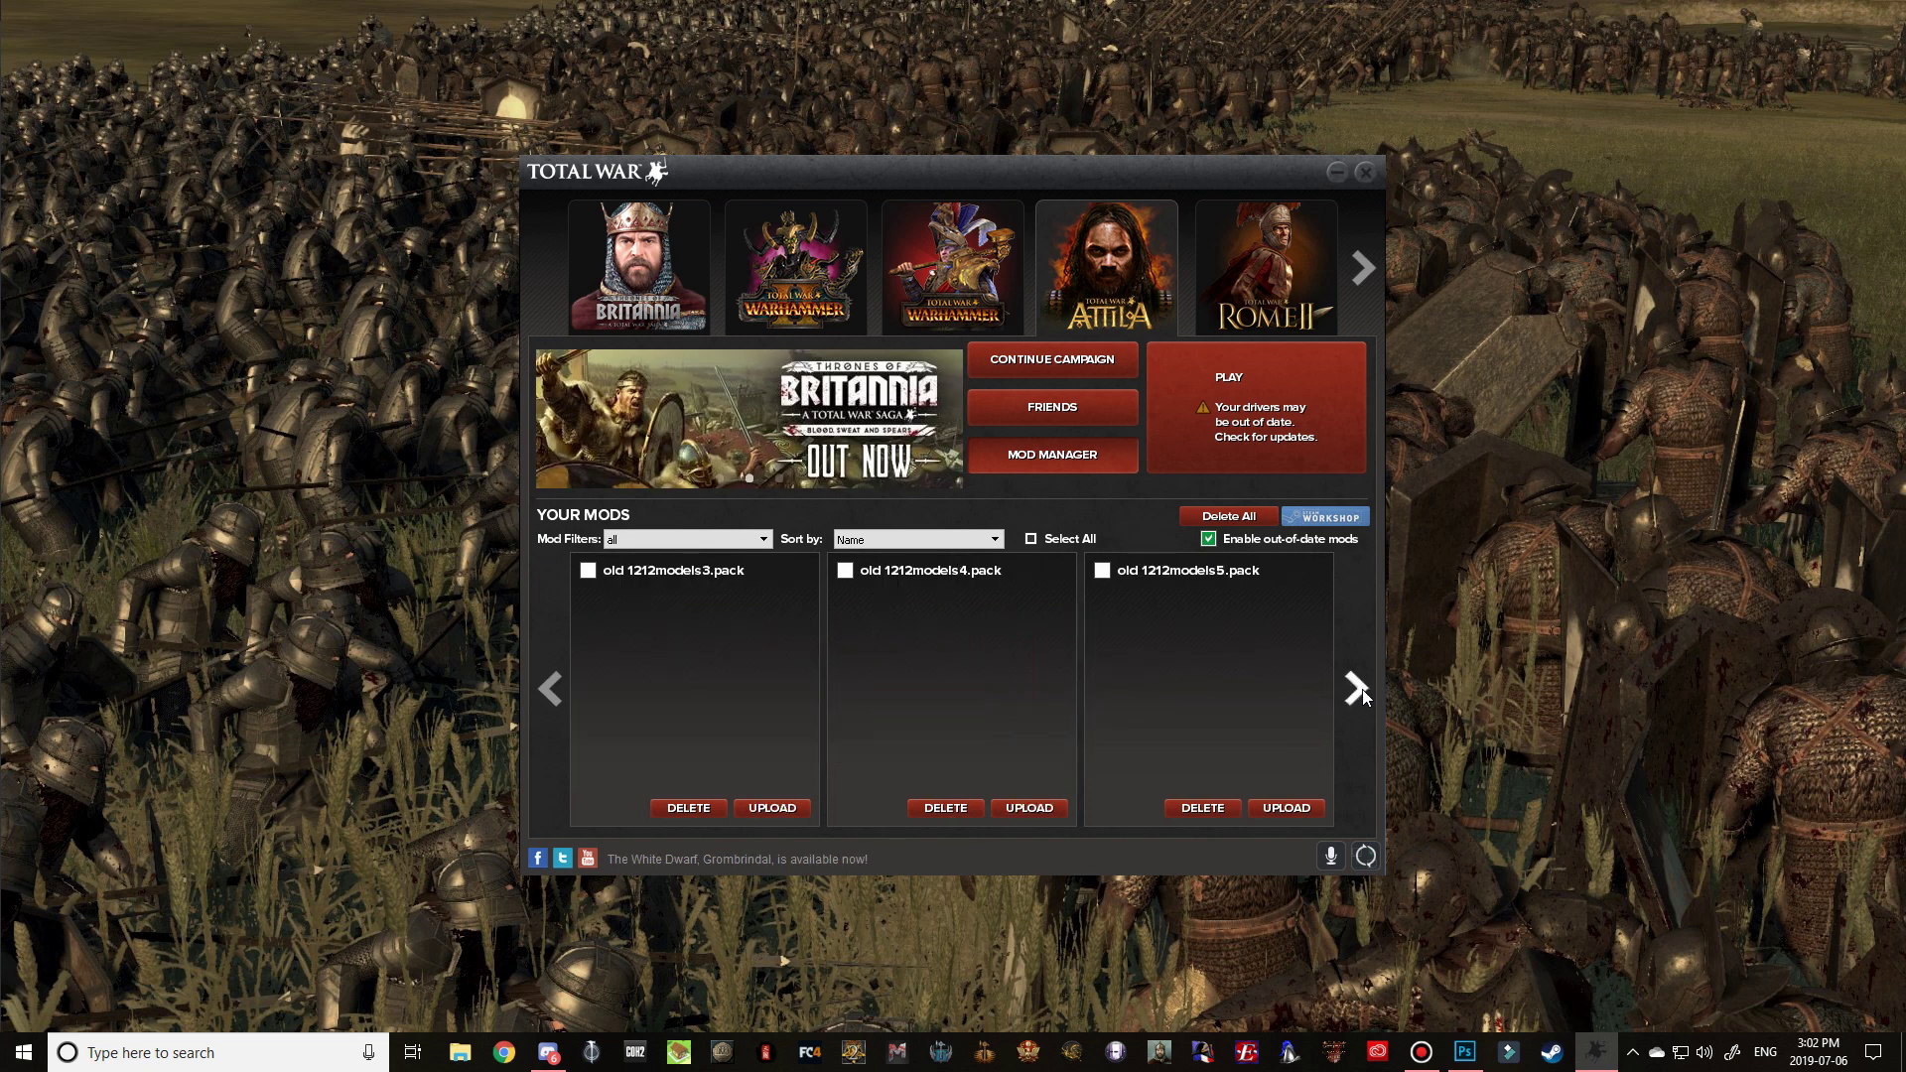
pyautogui.click(1363, 692)
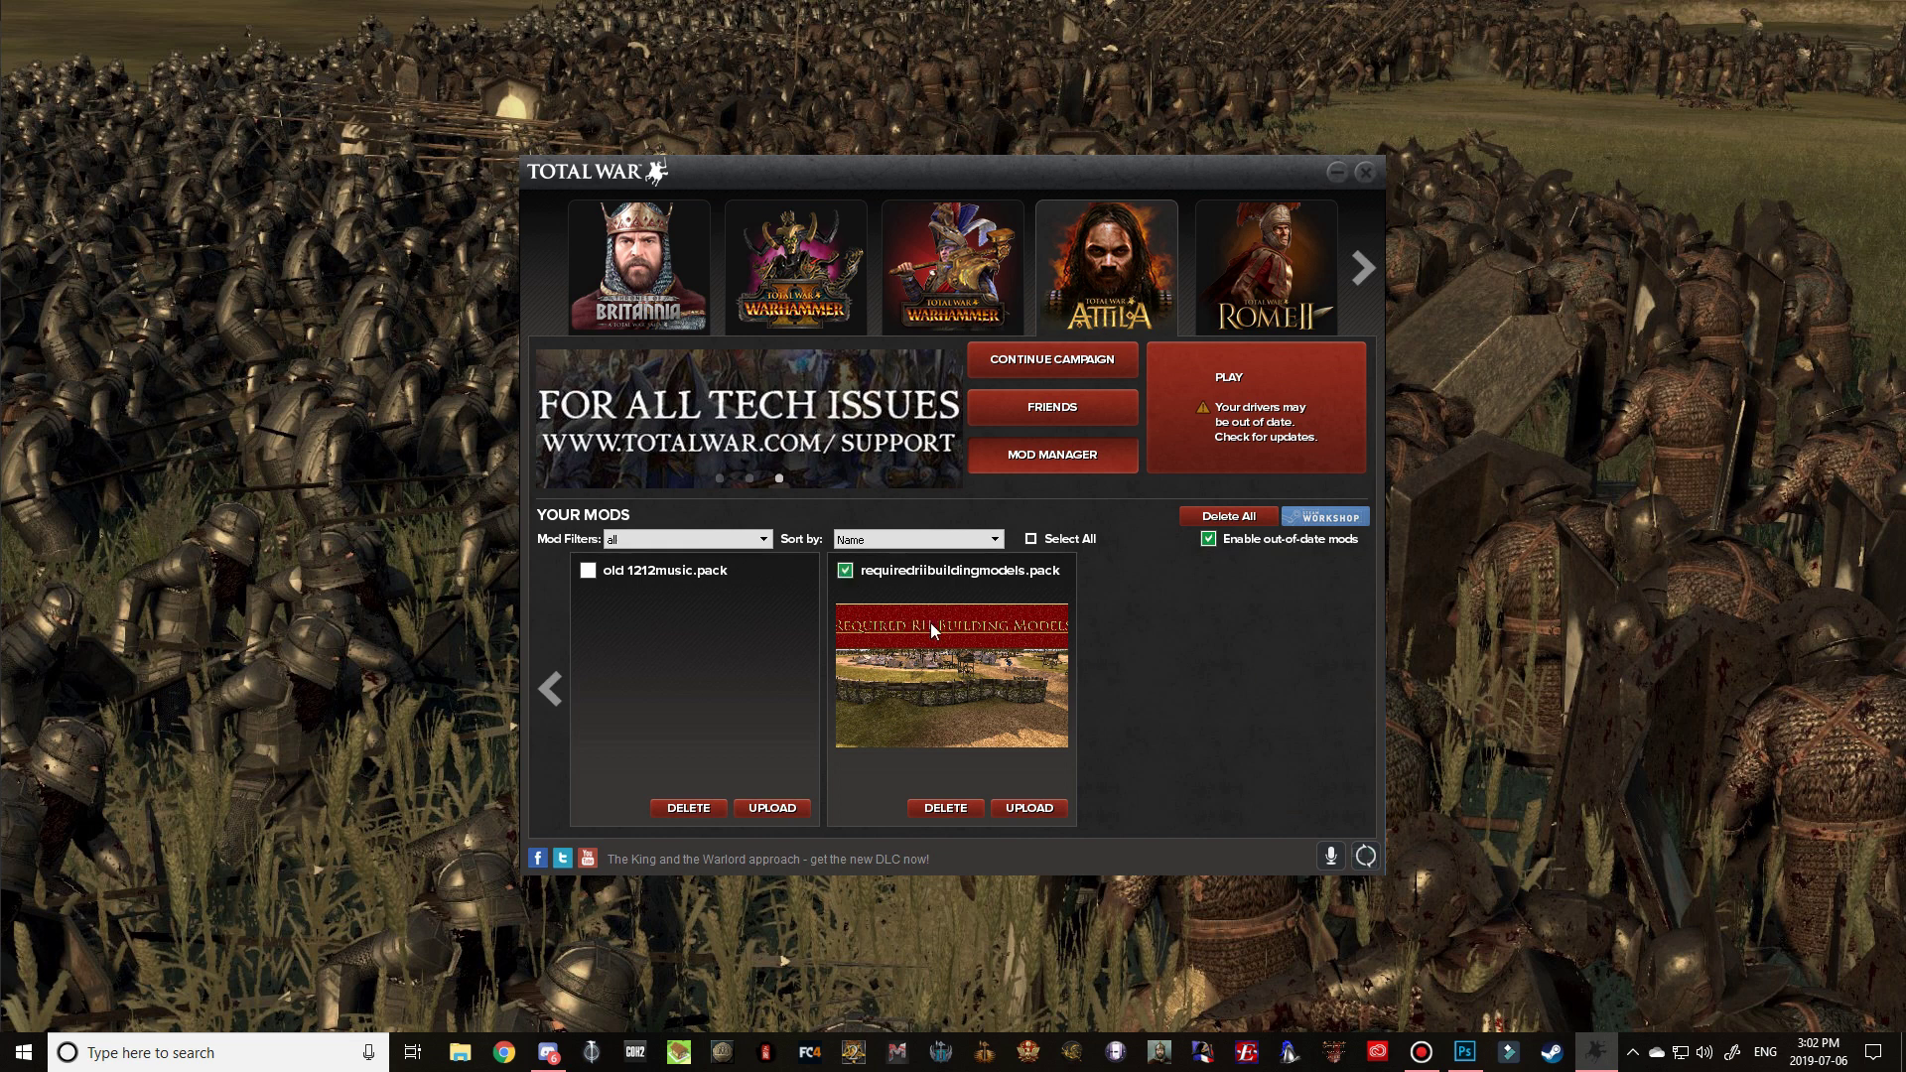
pyautogui.click(1246, 437)
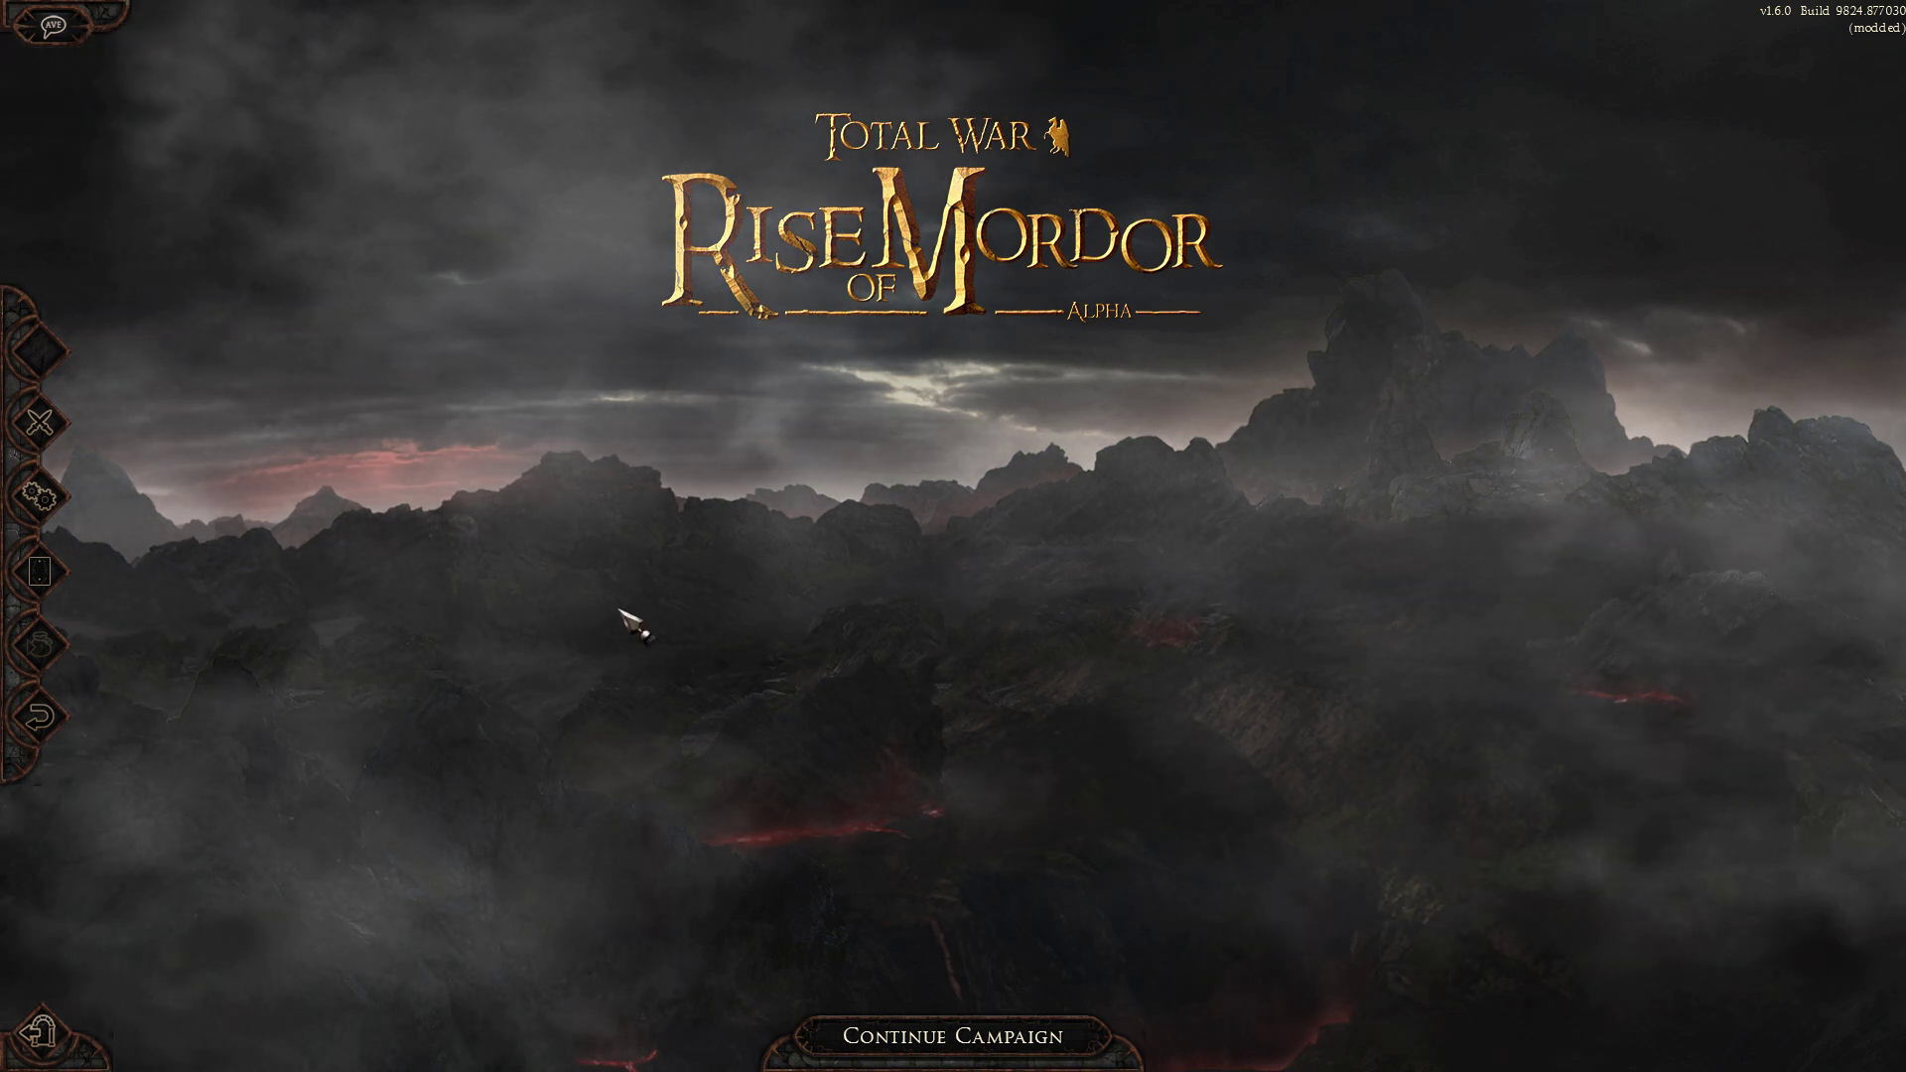
# - Open the Battles menu from the Rise of Mordor main menu
pyautogui.click(56, 430)
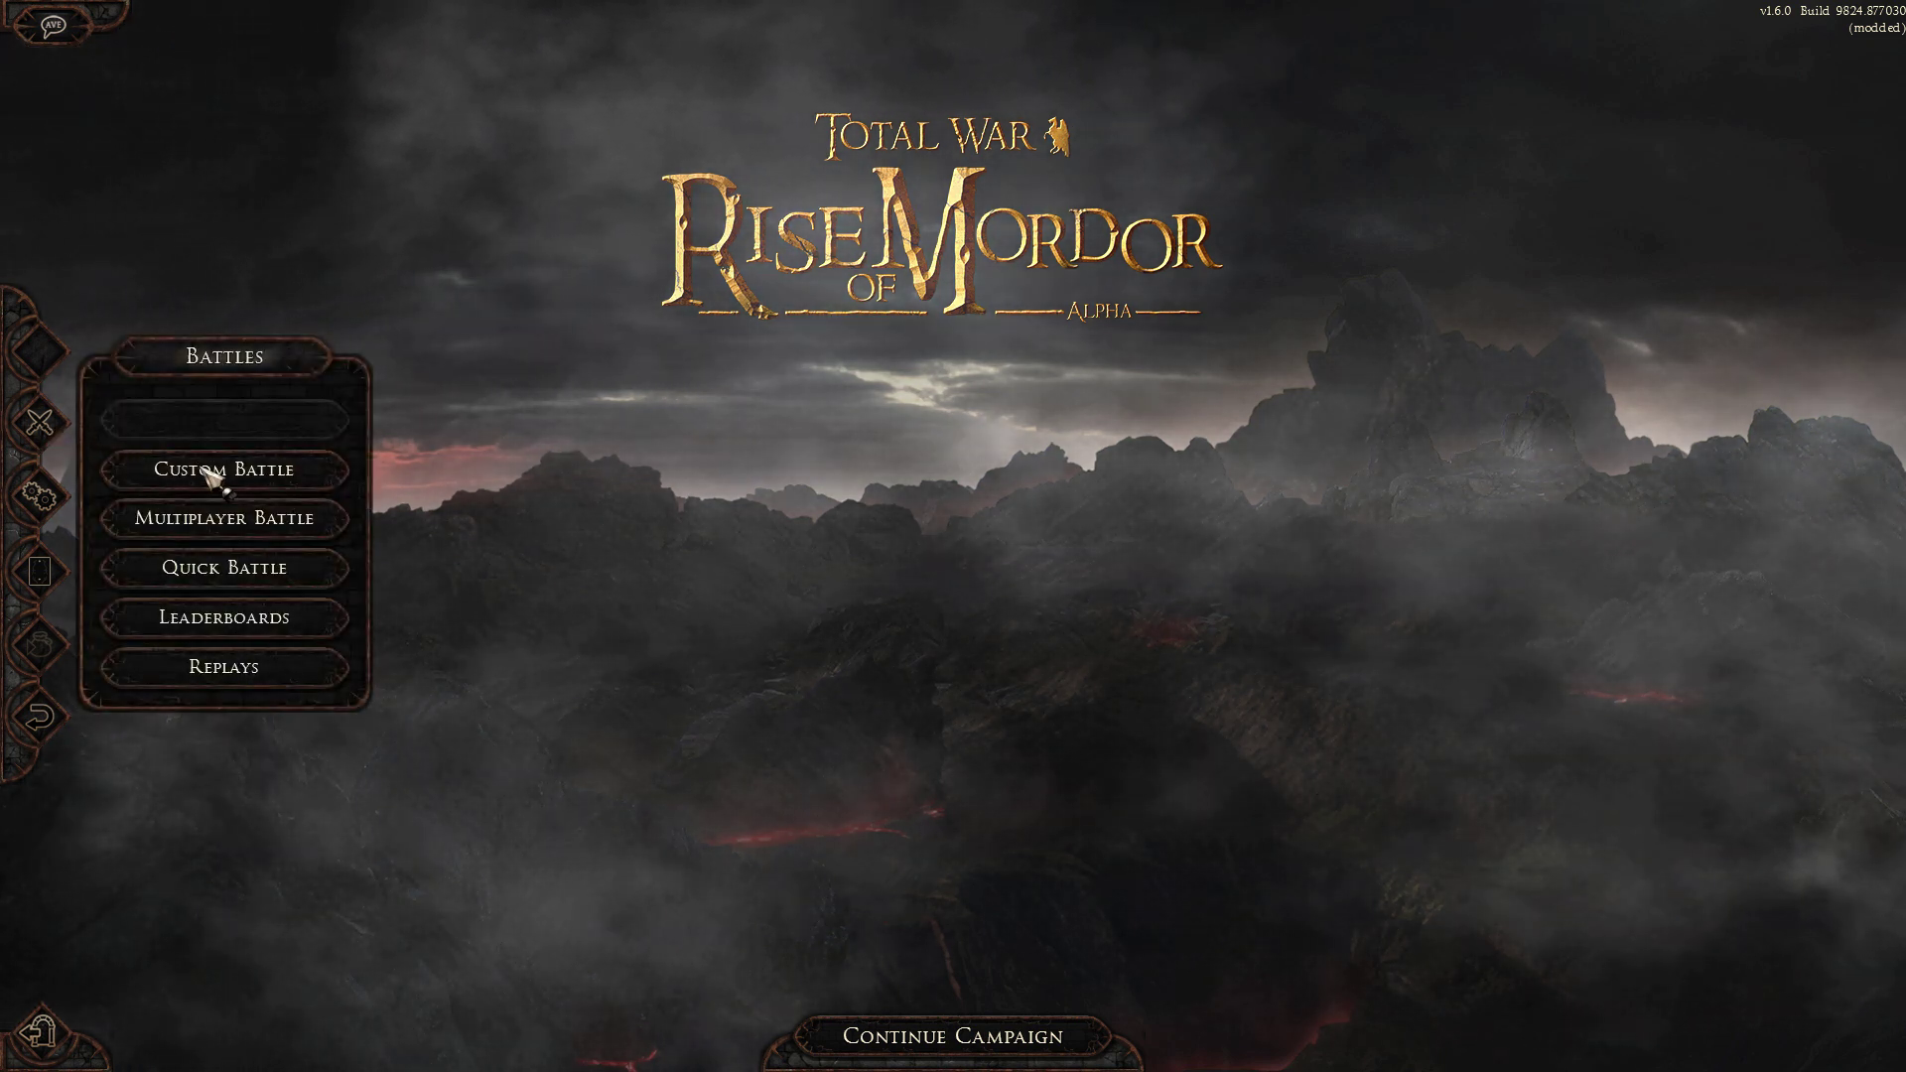
# - Start a custom City Assault, choose Barad Gaerhunen as the settlement, and view Mordor's army
pyautogui.click(201, 347)
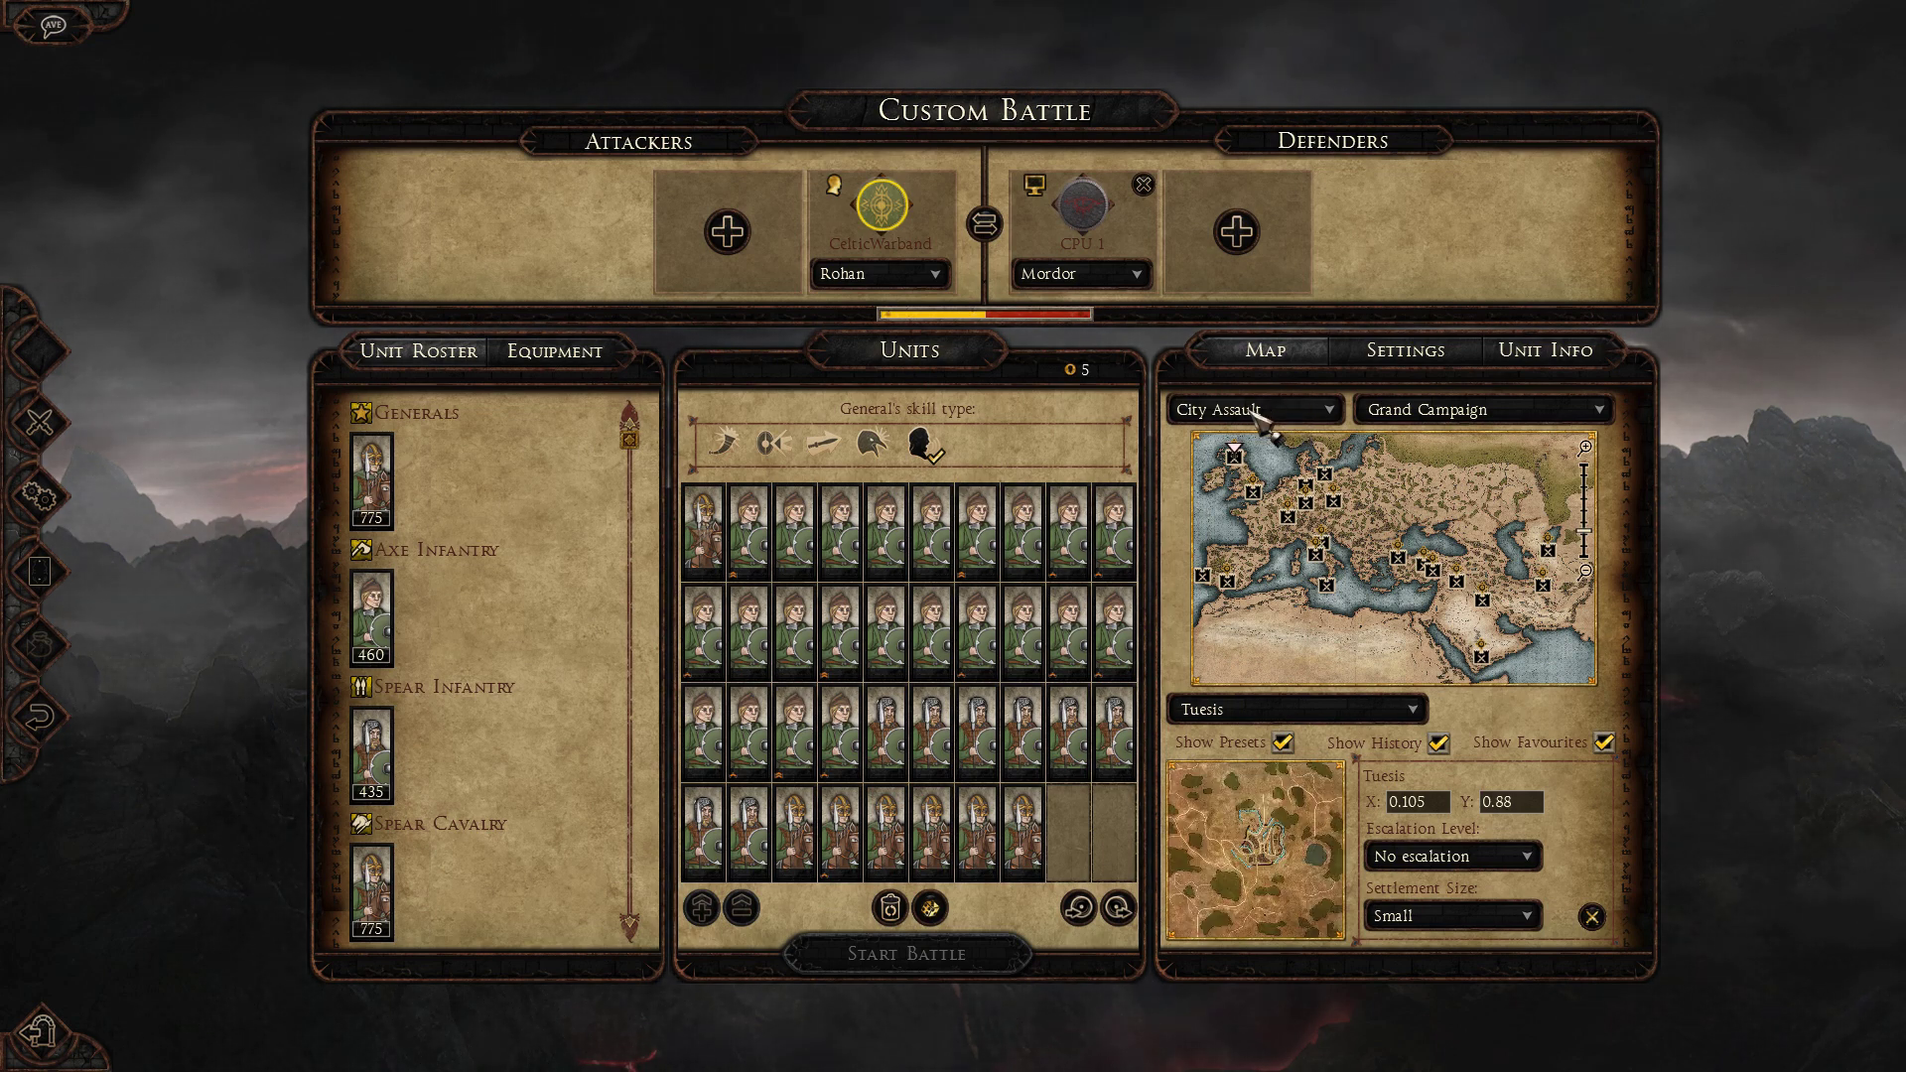
pyautogui.click(1385, 711)
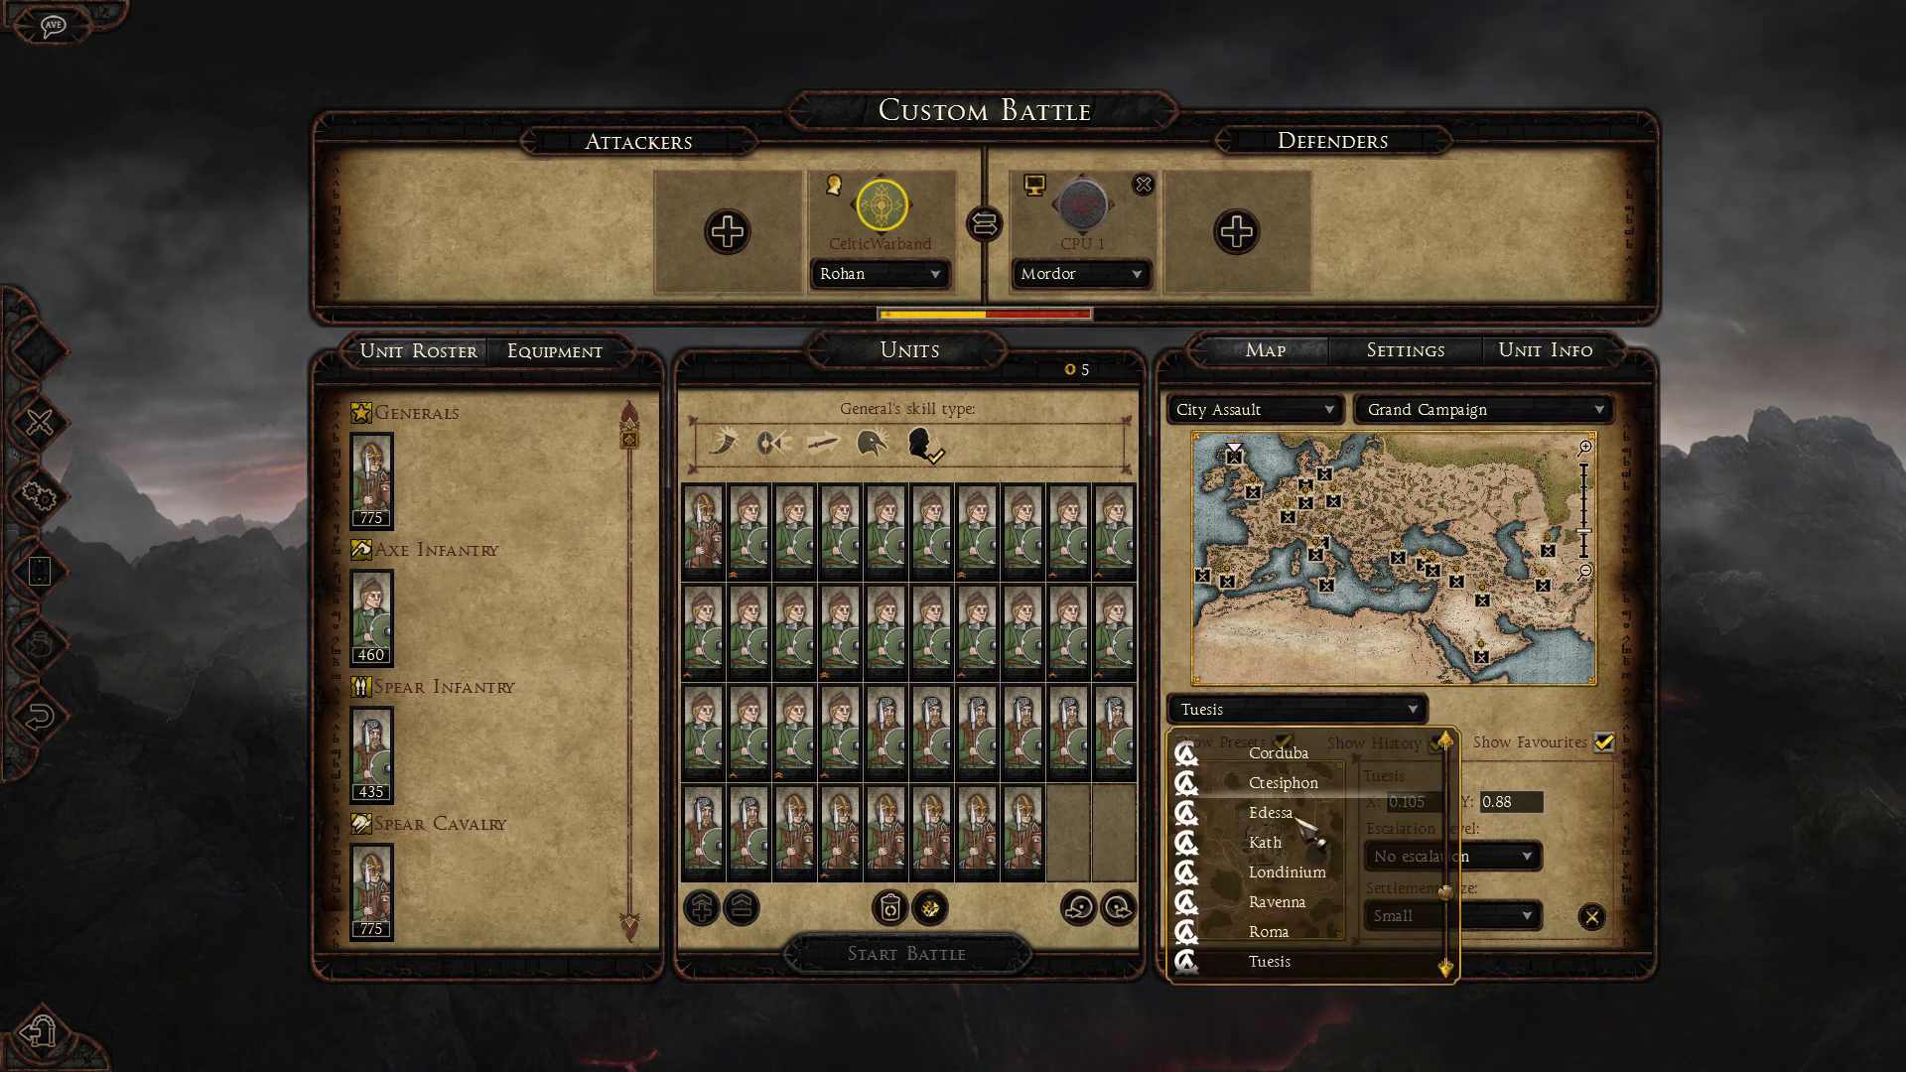
pyautogui.scroll(10, 1310, 833)
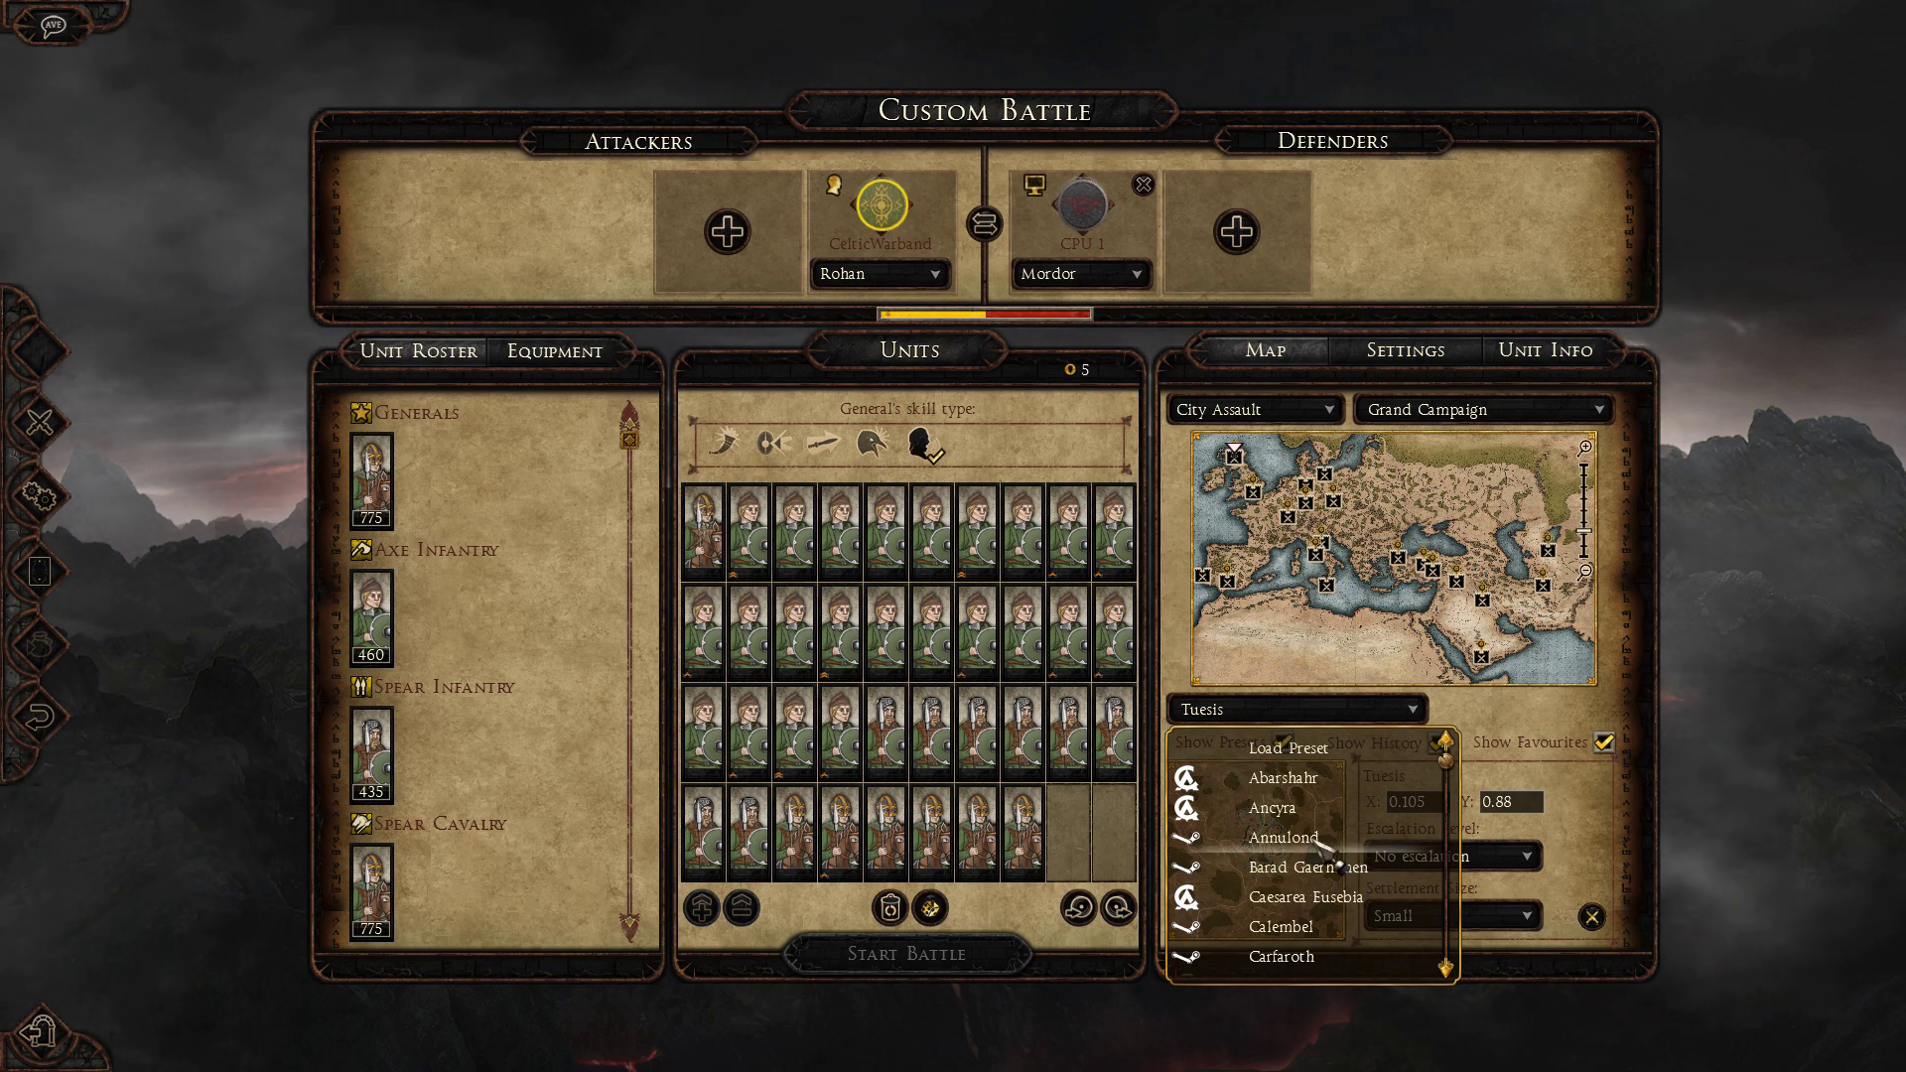
pyautogui.scroll(-1, 1230, 840)
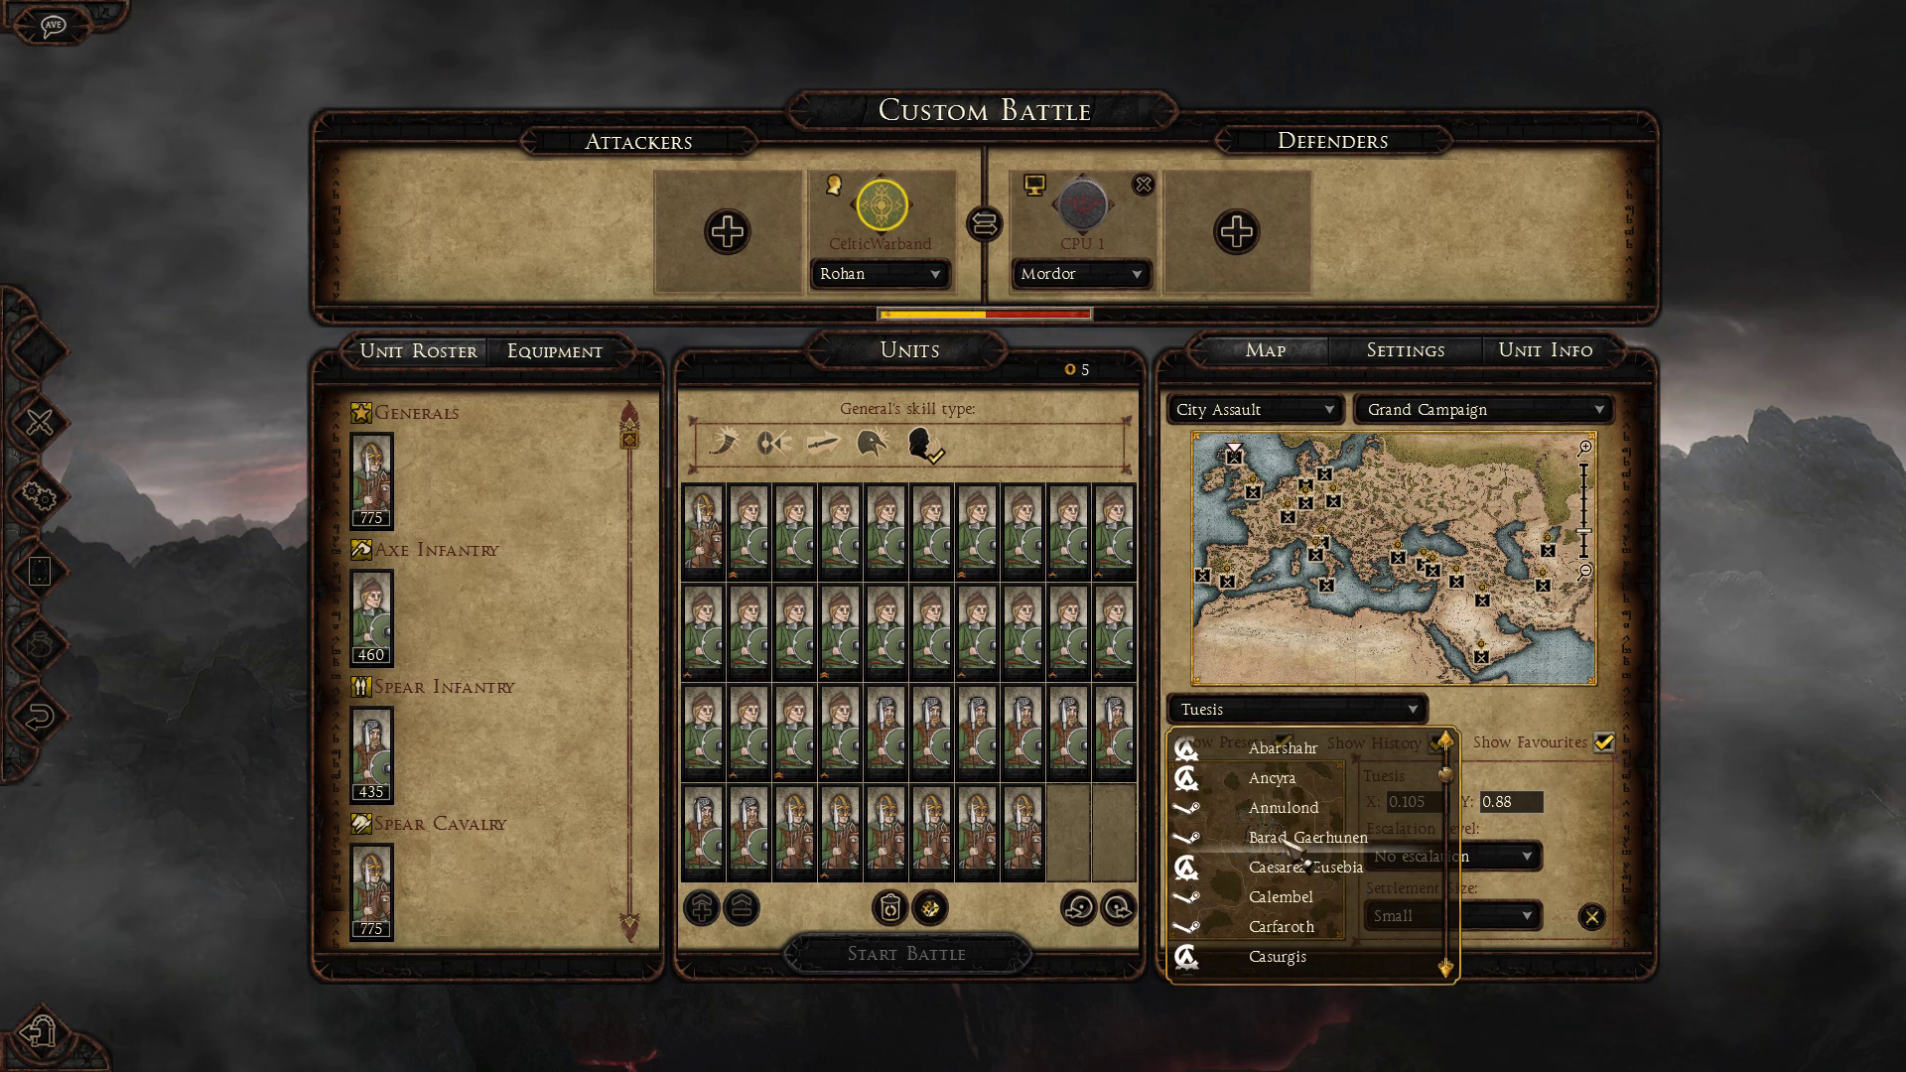
pyautogui.click(1295, 842)
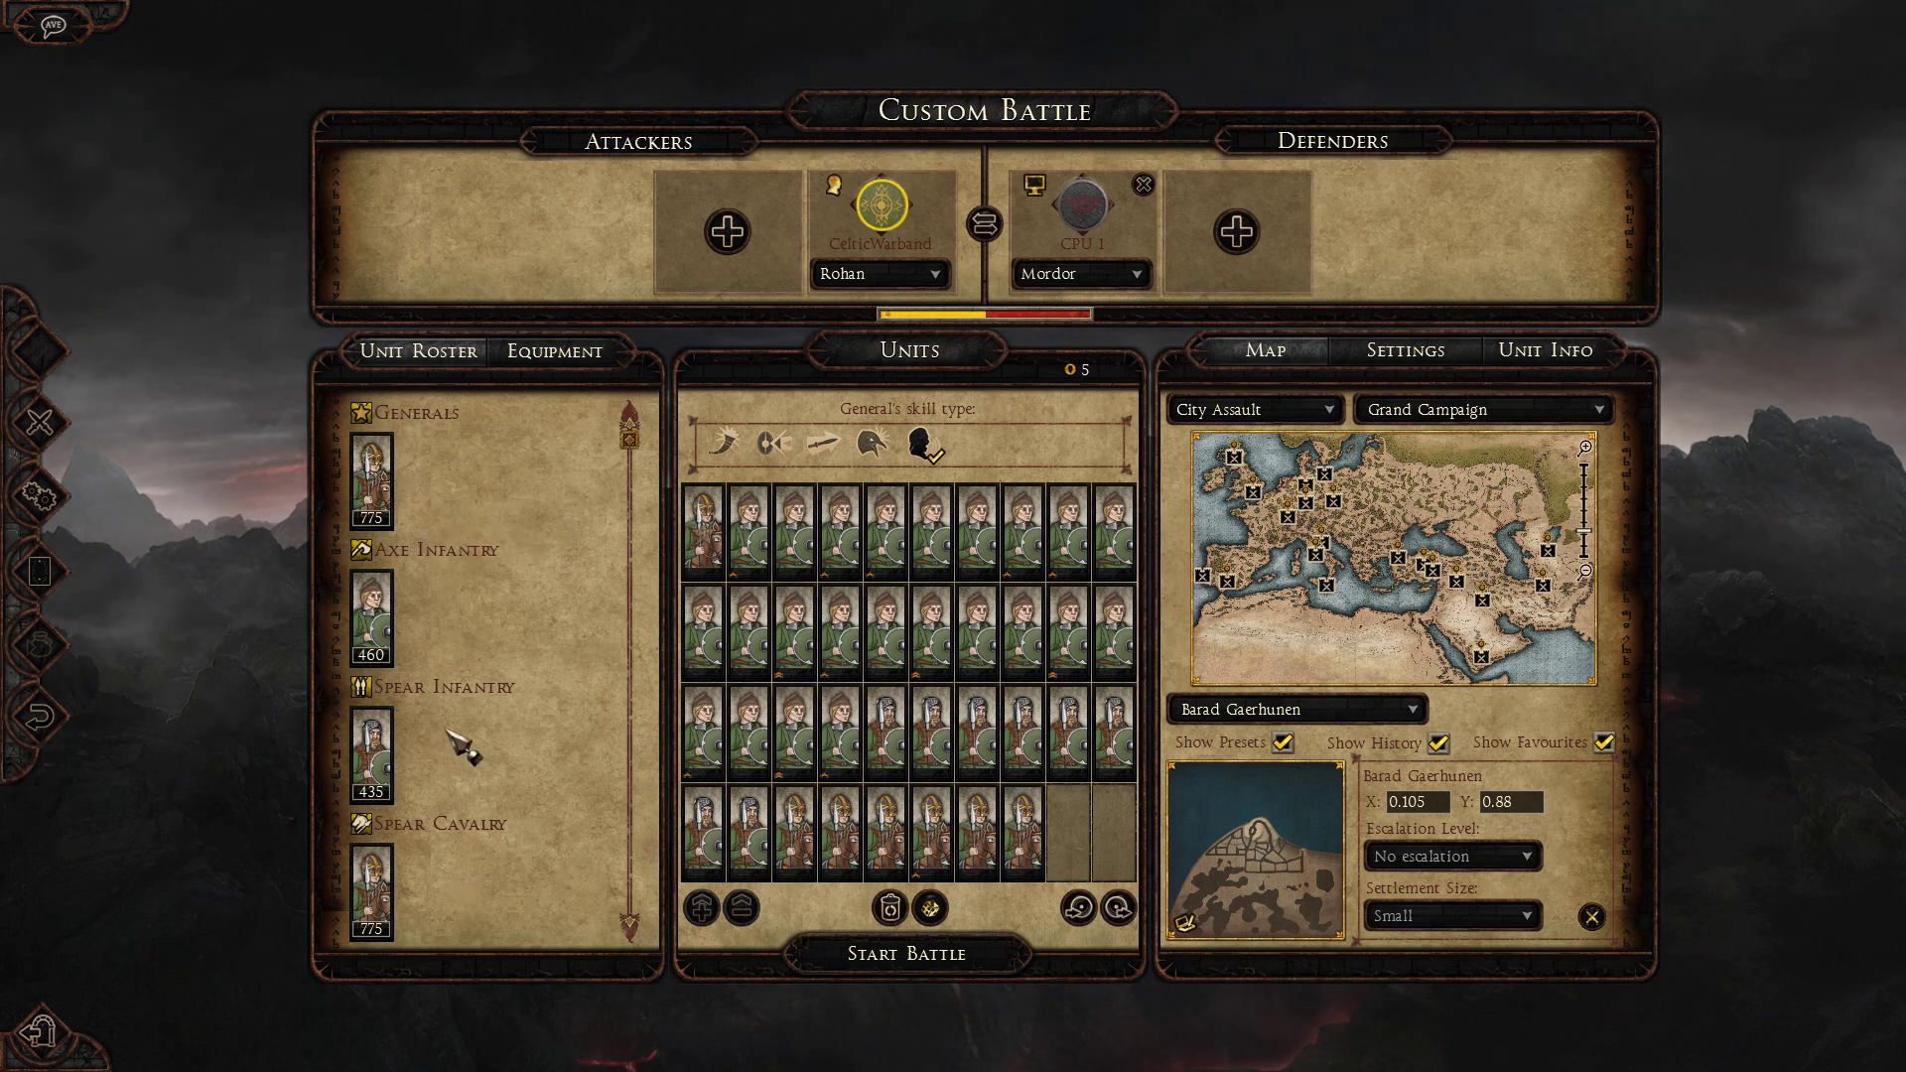
pyautogui.click(1092, 232)
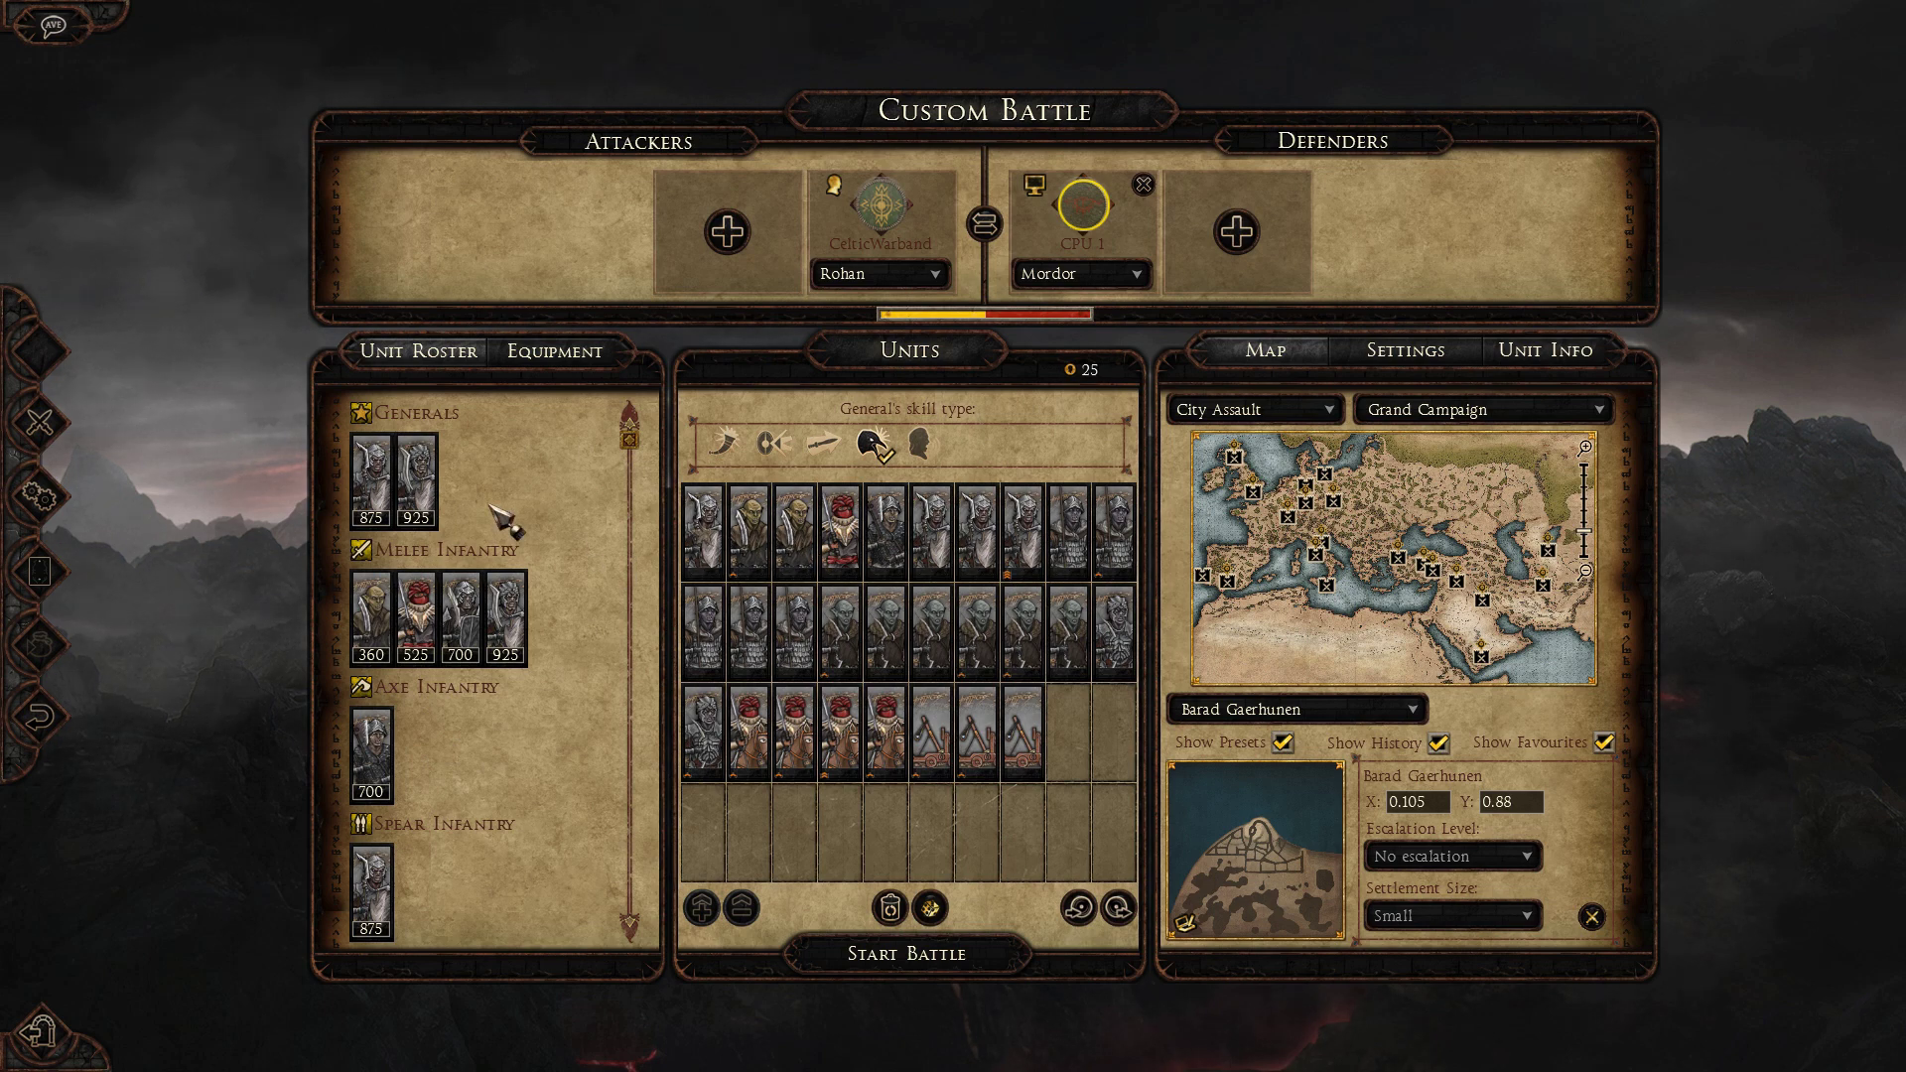
pyautogui.click(427, 482)
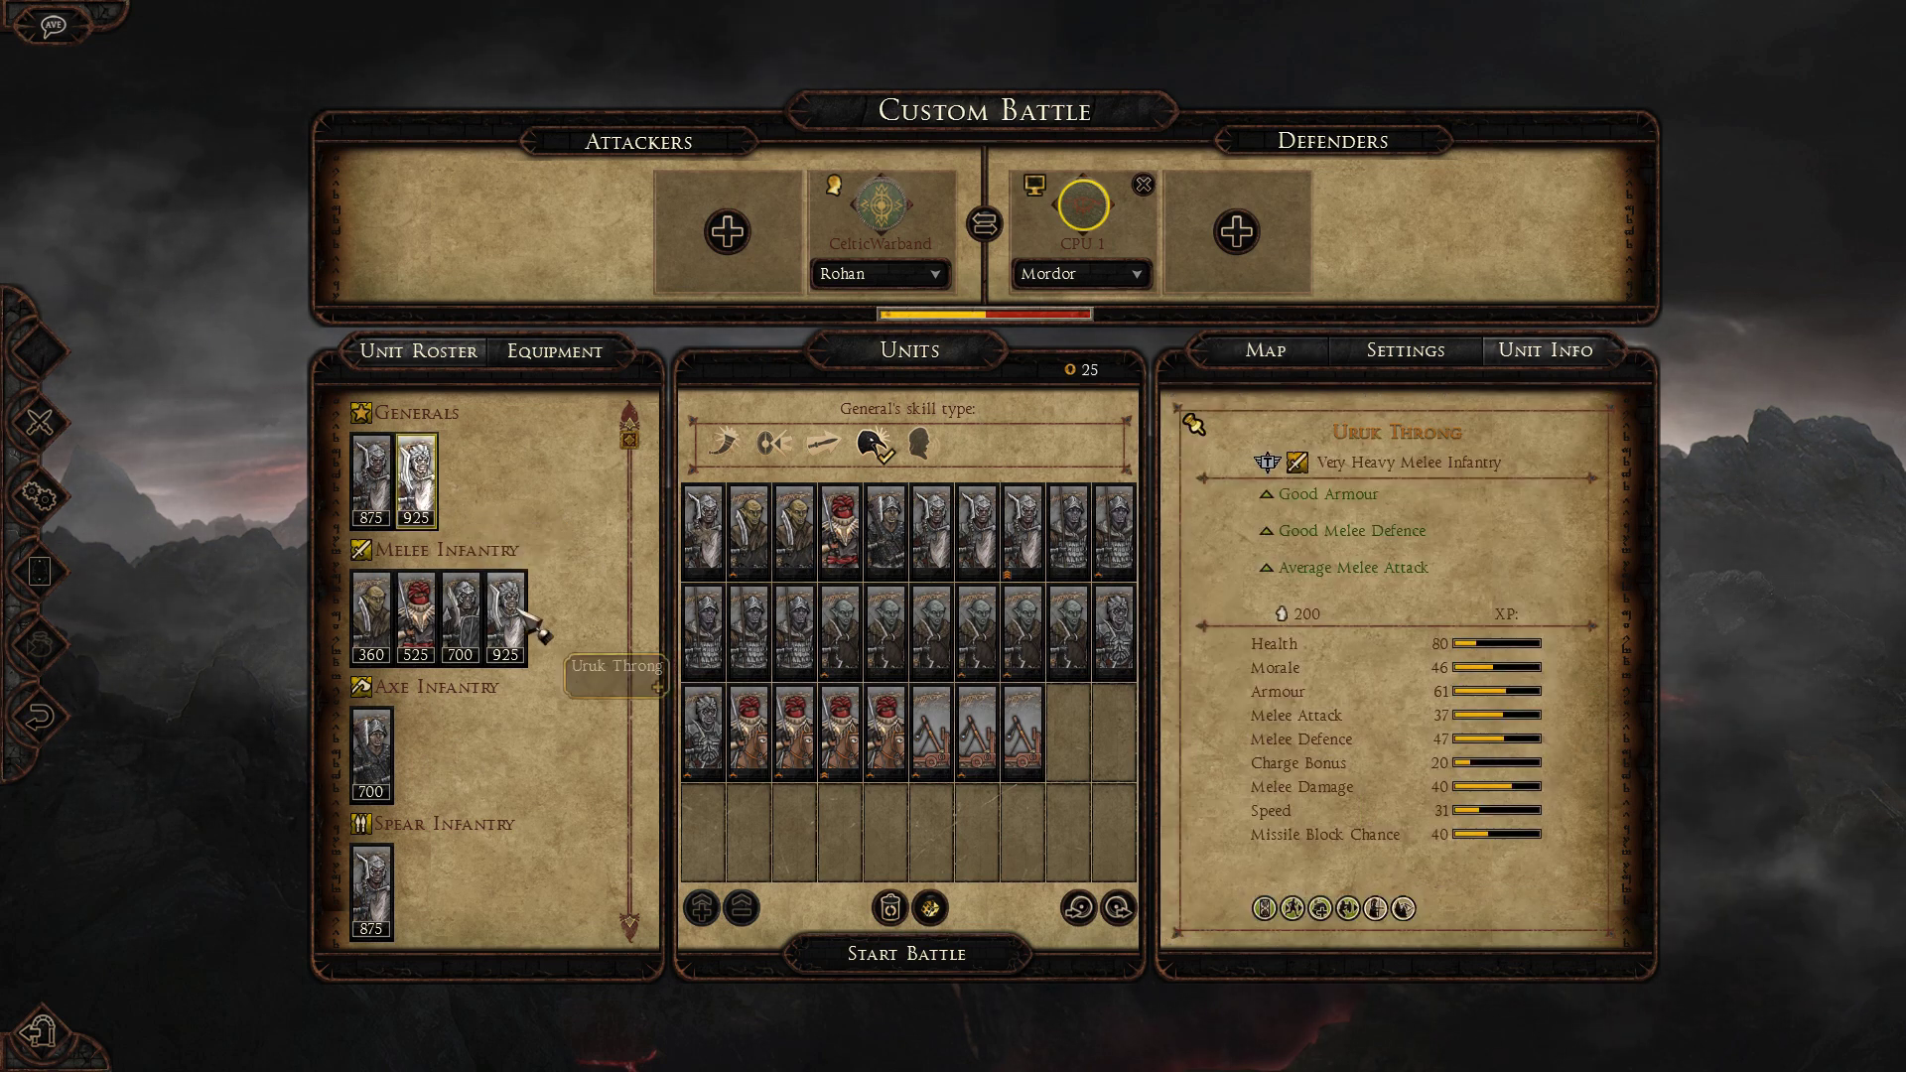
pyautogui.scroll(-1, 526, 626)
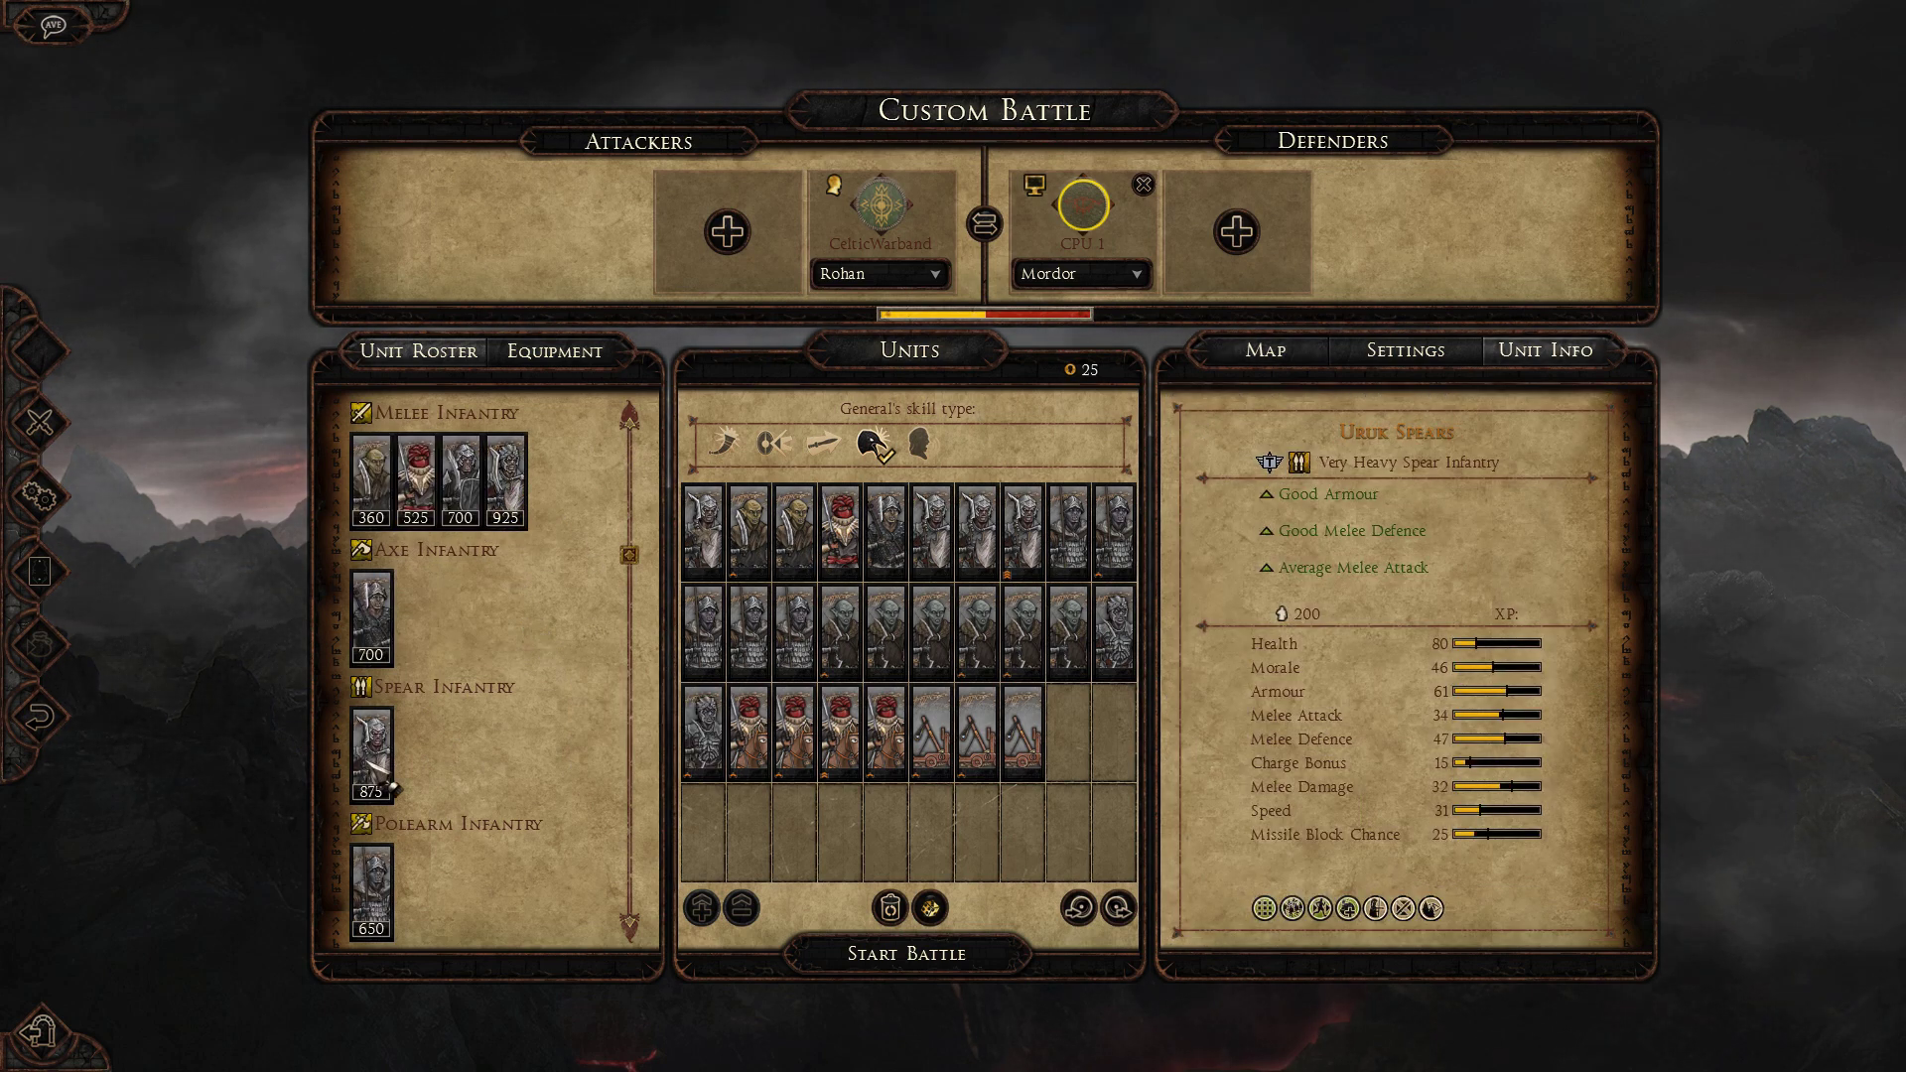
pyautogui.scroll(-2, 402, 776)
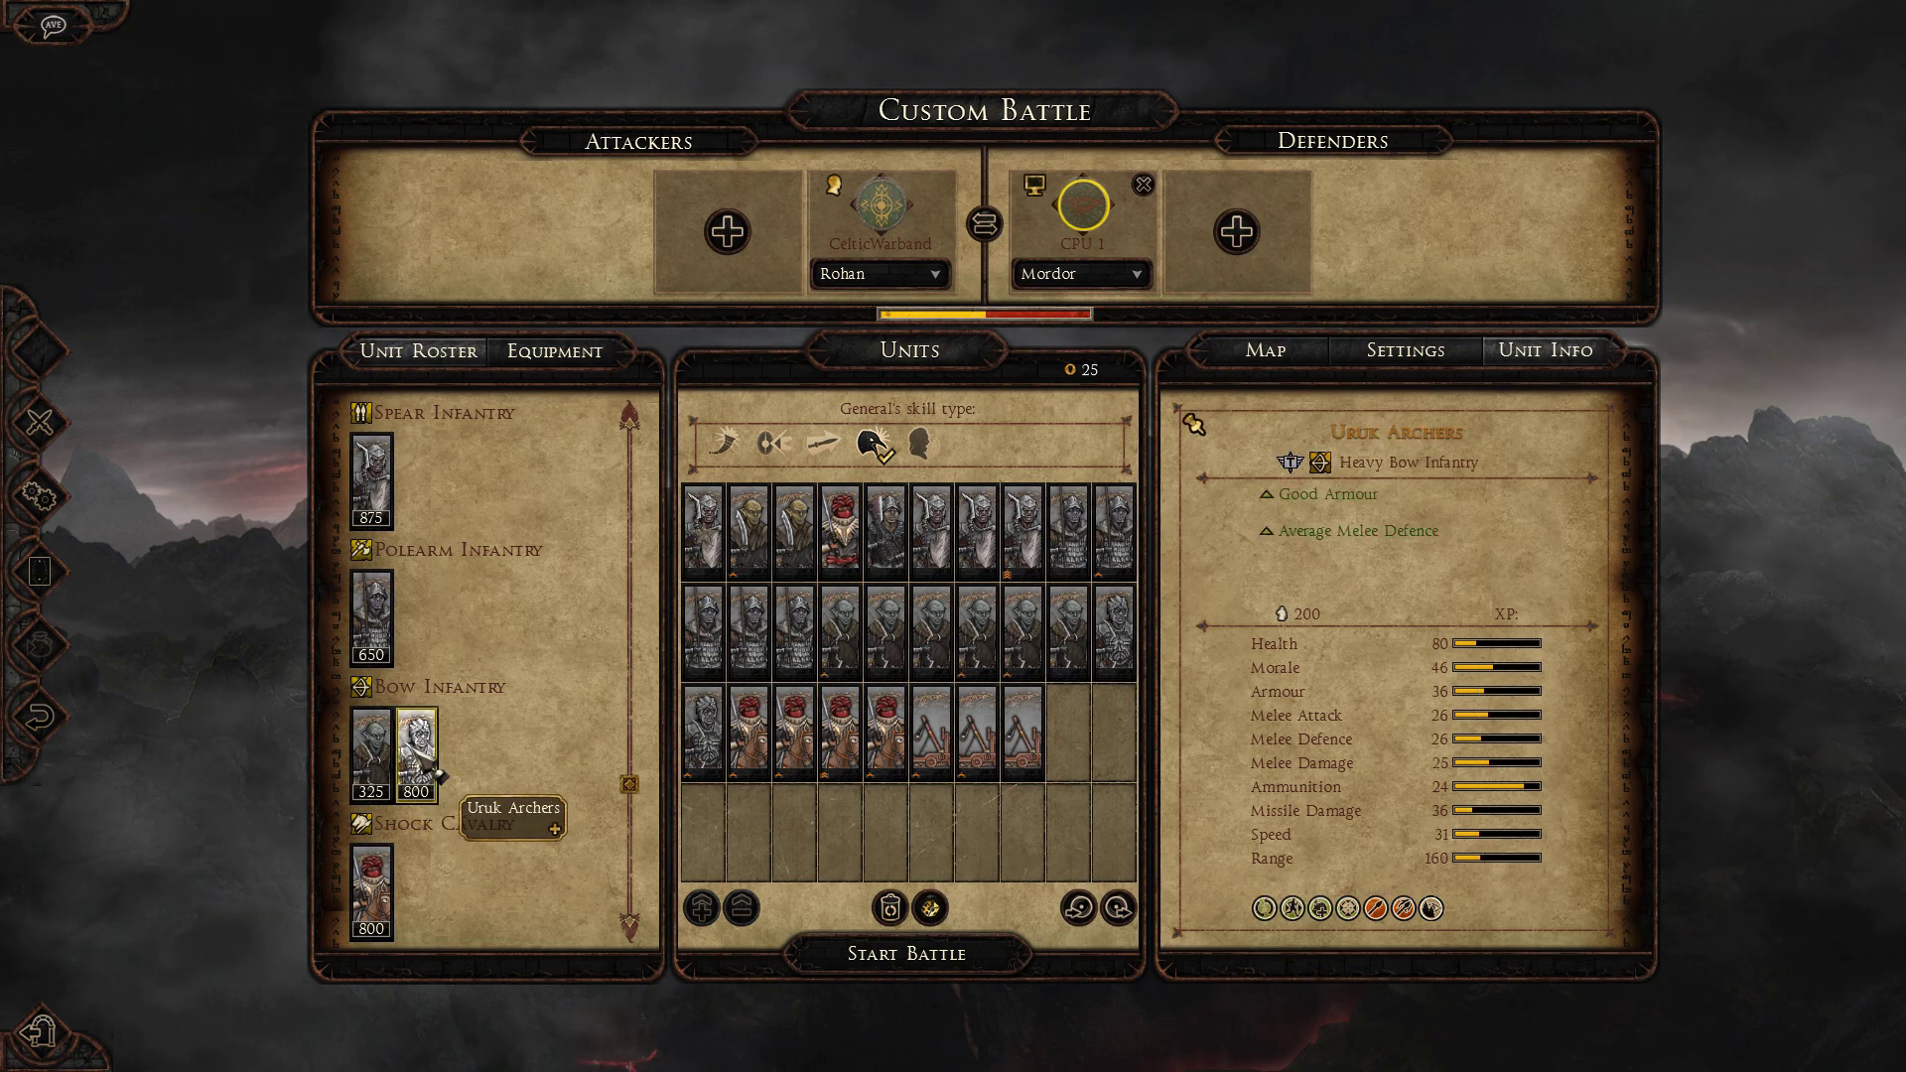
pyautogui.scroll(3, 459, 762)
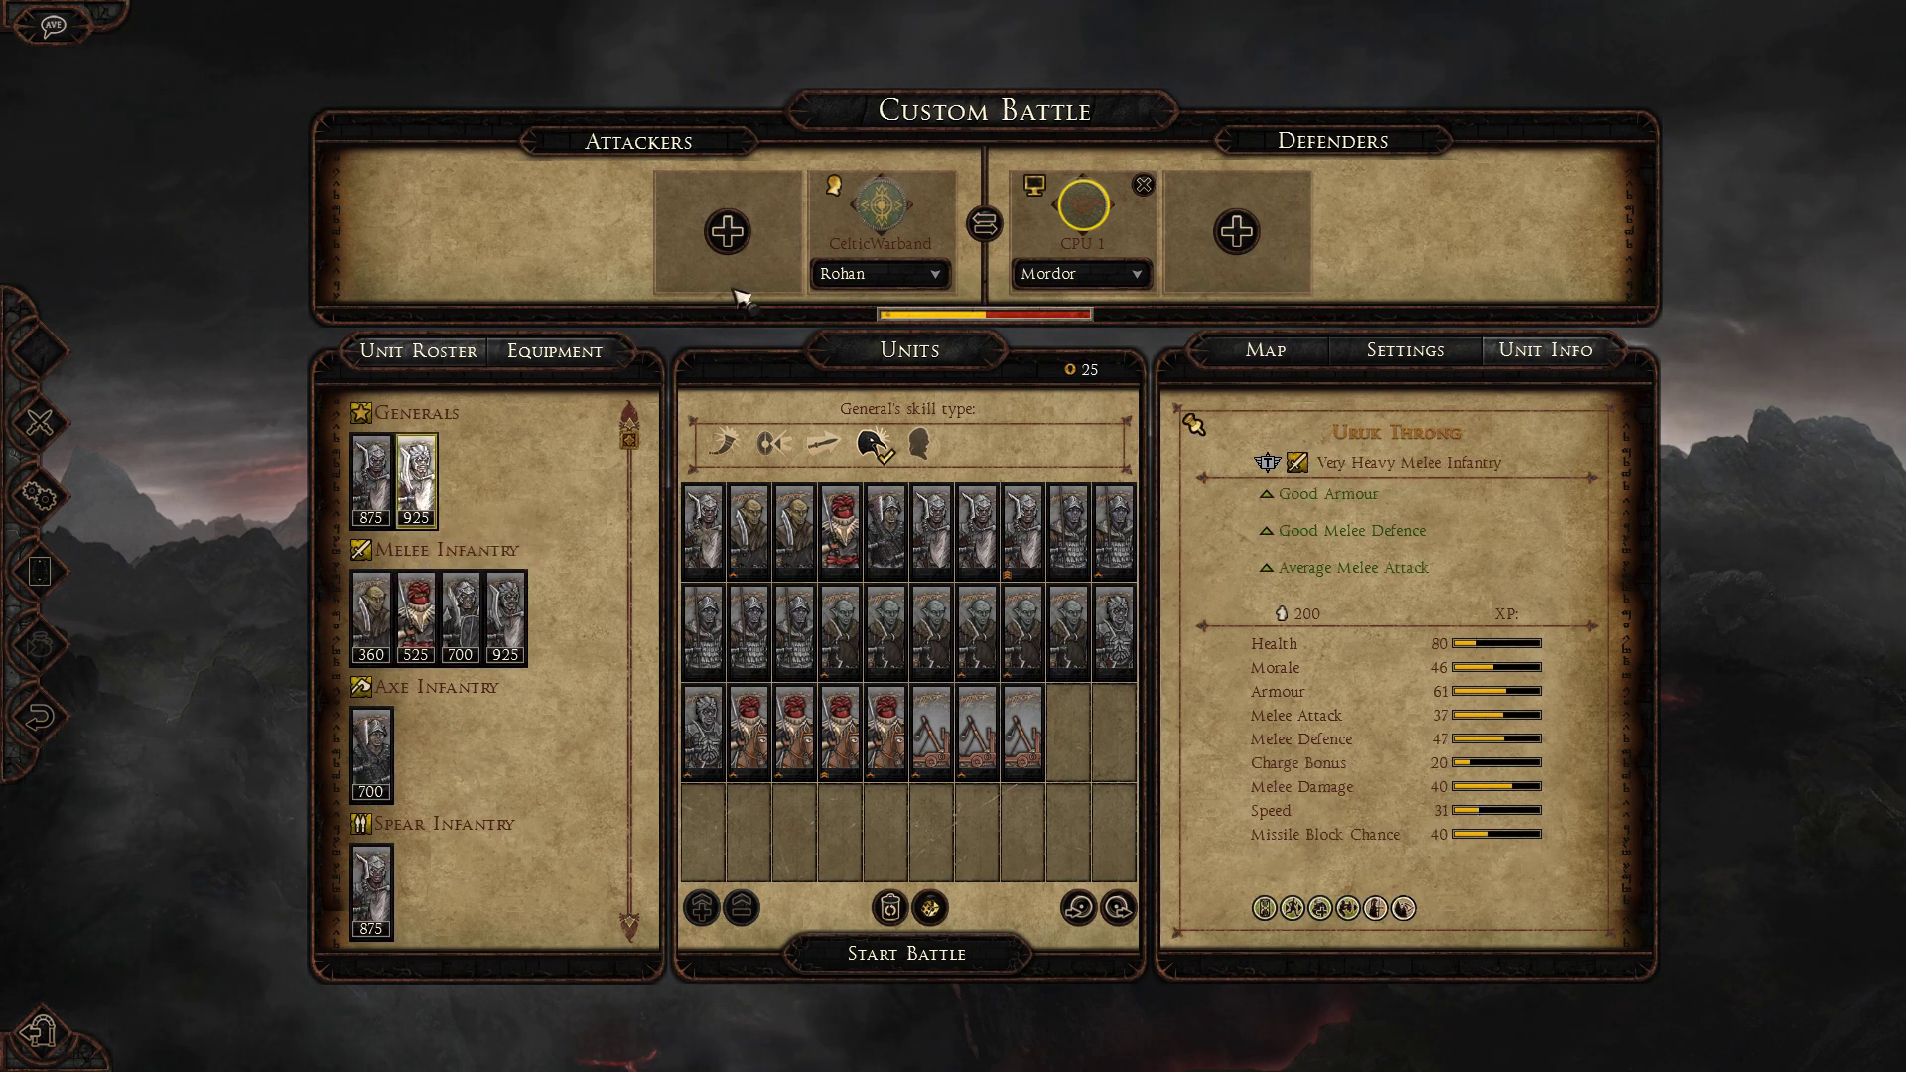
pyautogui.click(888, 206)
pyautogui.click(1270, 356)
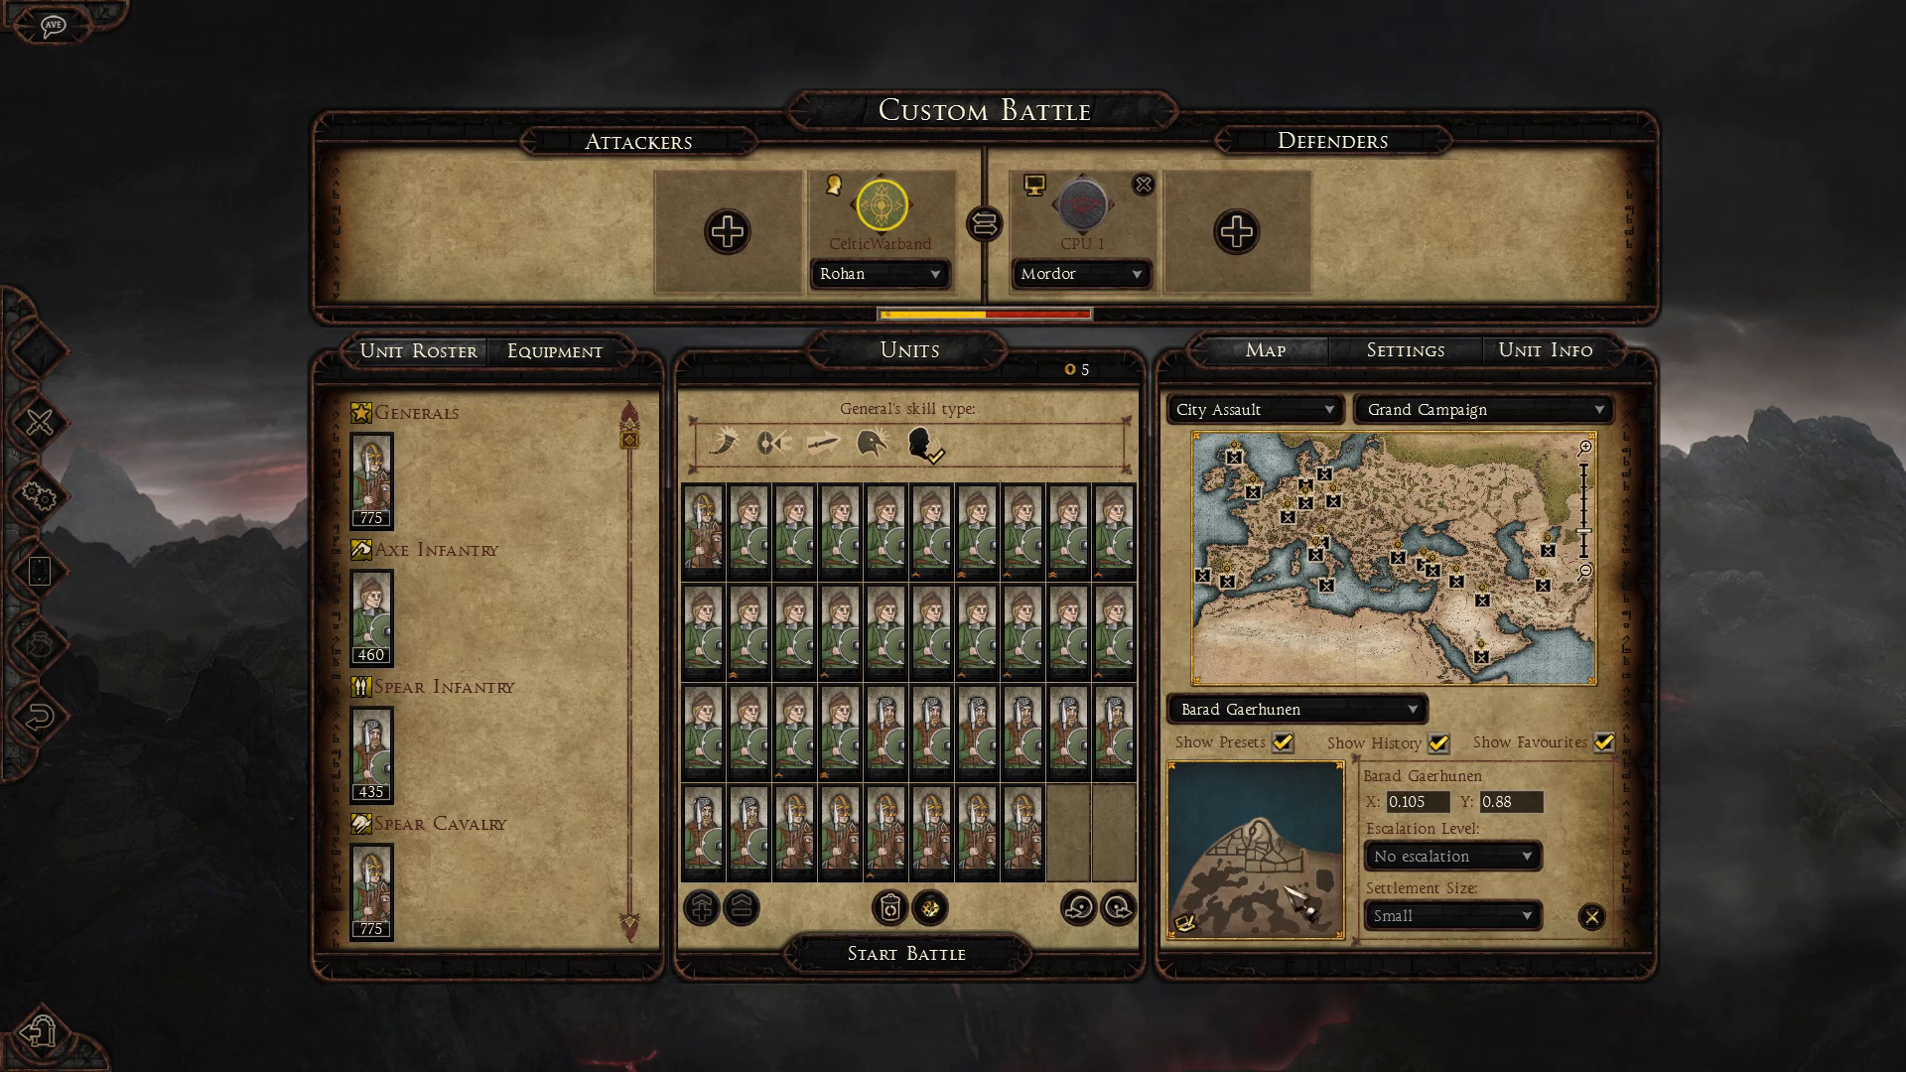
# - Launch the siege, turn the camera toward the city, and end deployment
pyautogui.click(915, 950)
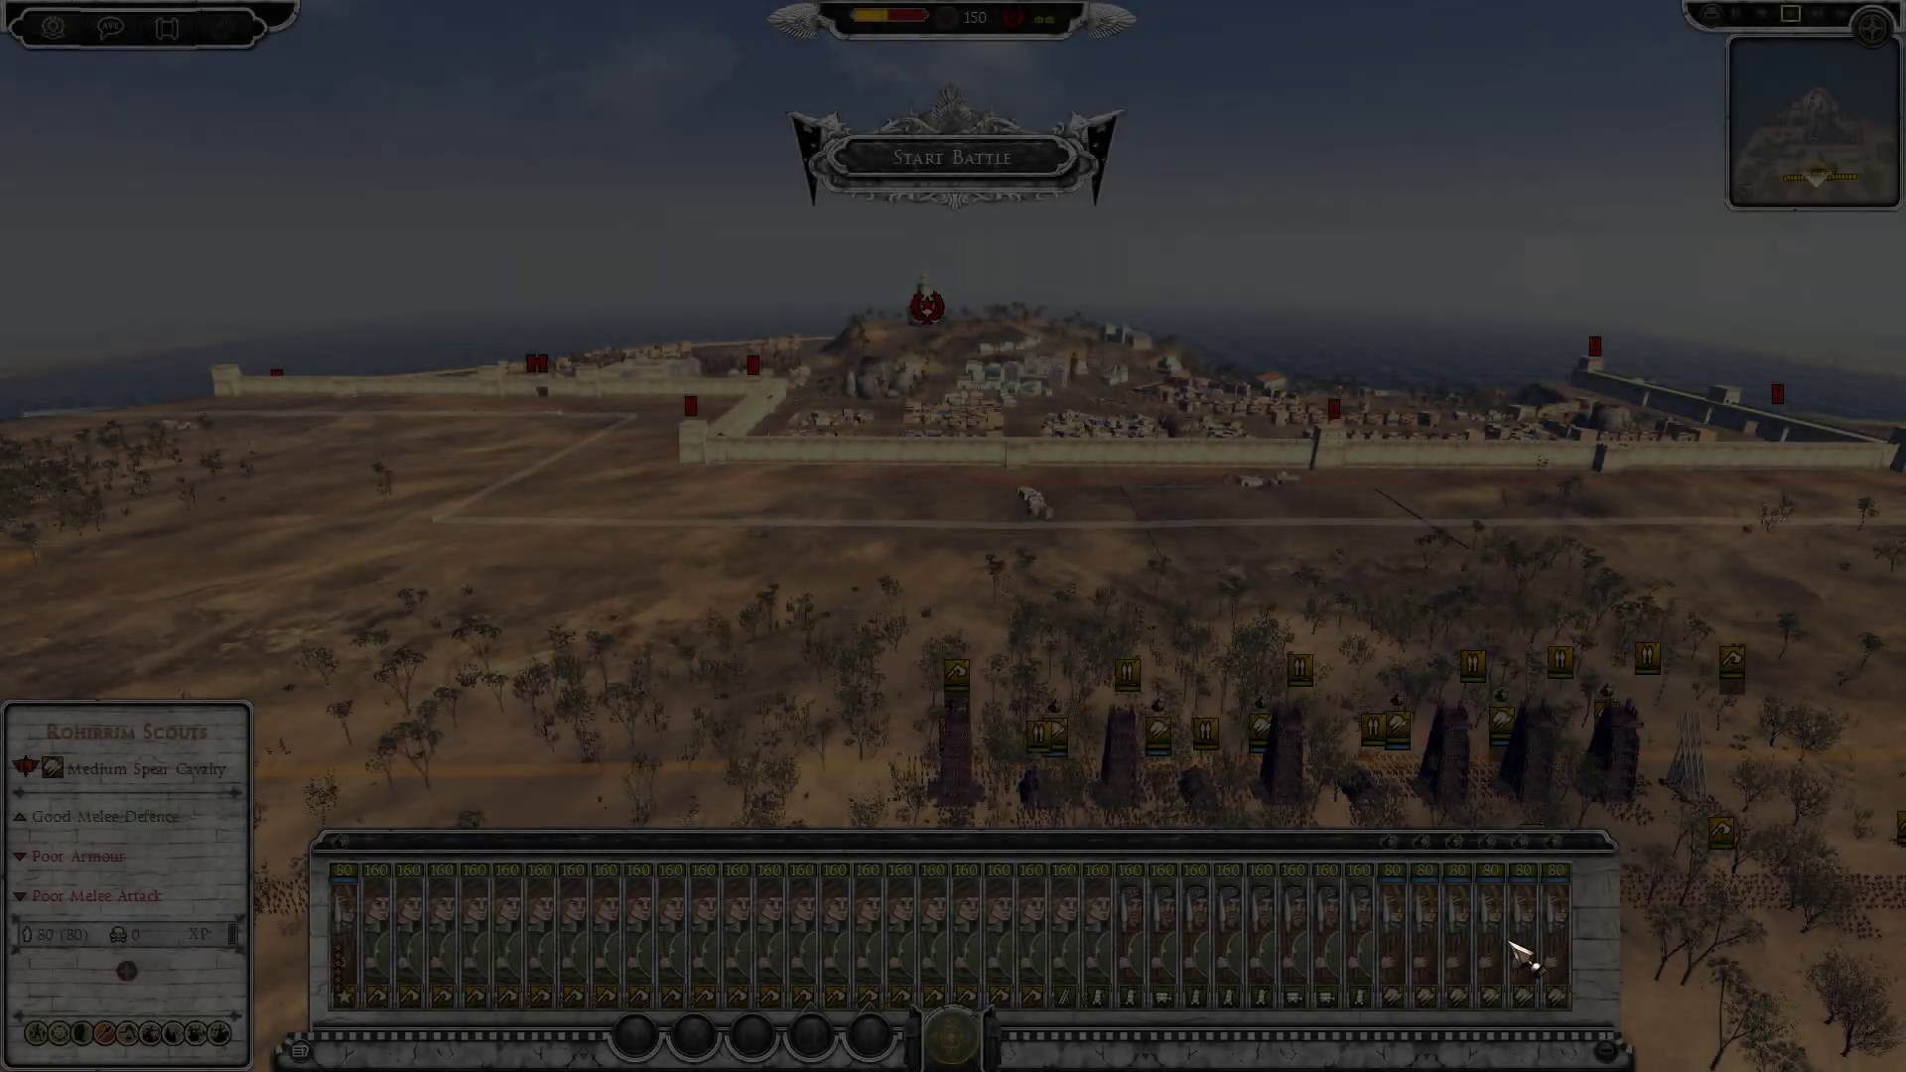
pyautogui.press('e')
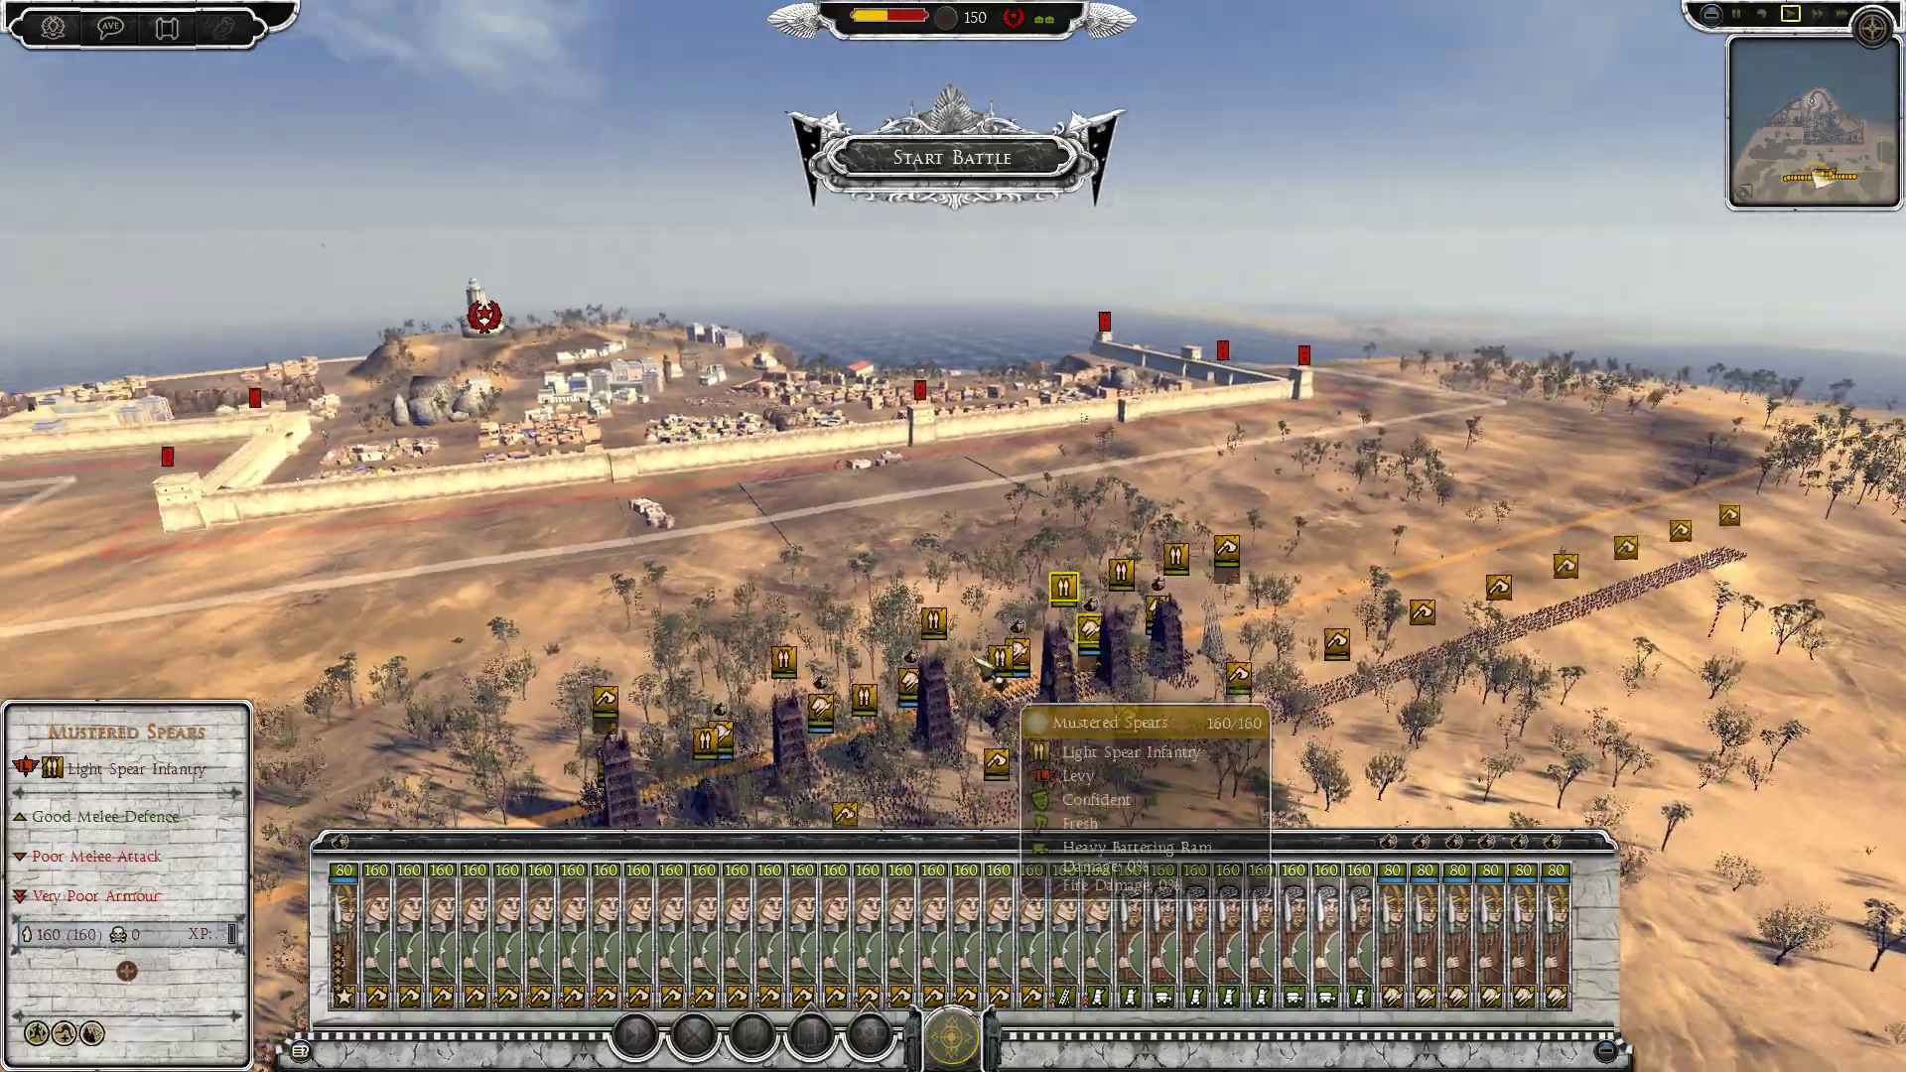
pyautogui.press('q')
pyautogui.click(921, 176)
pyautogui.press('q')
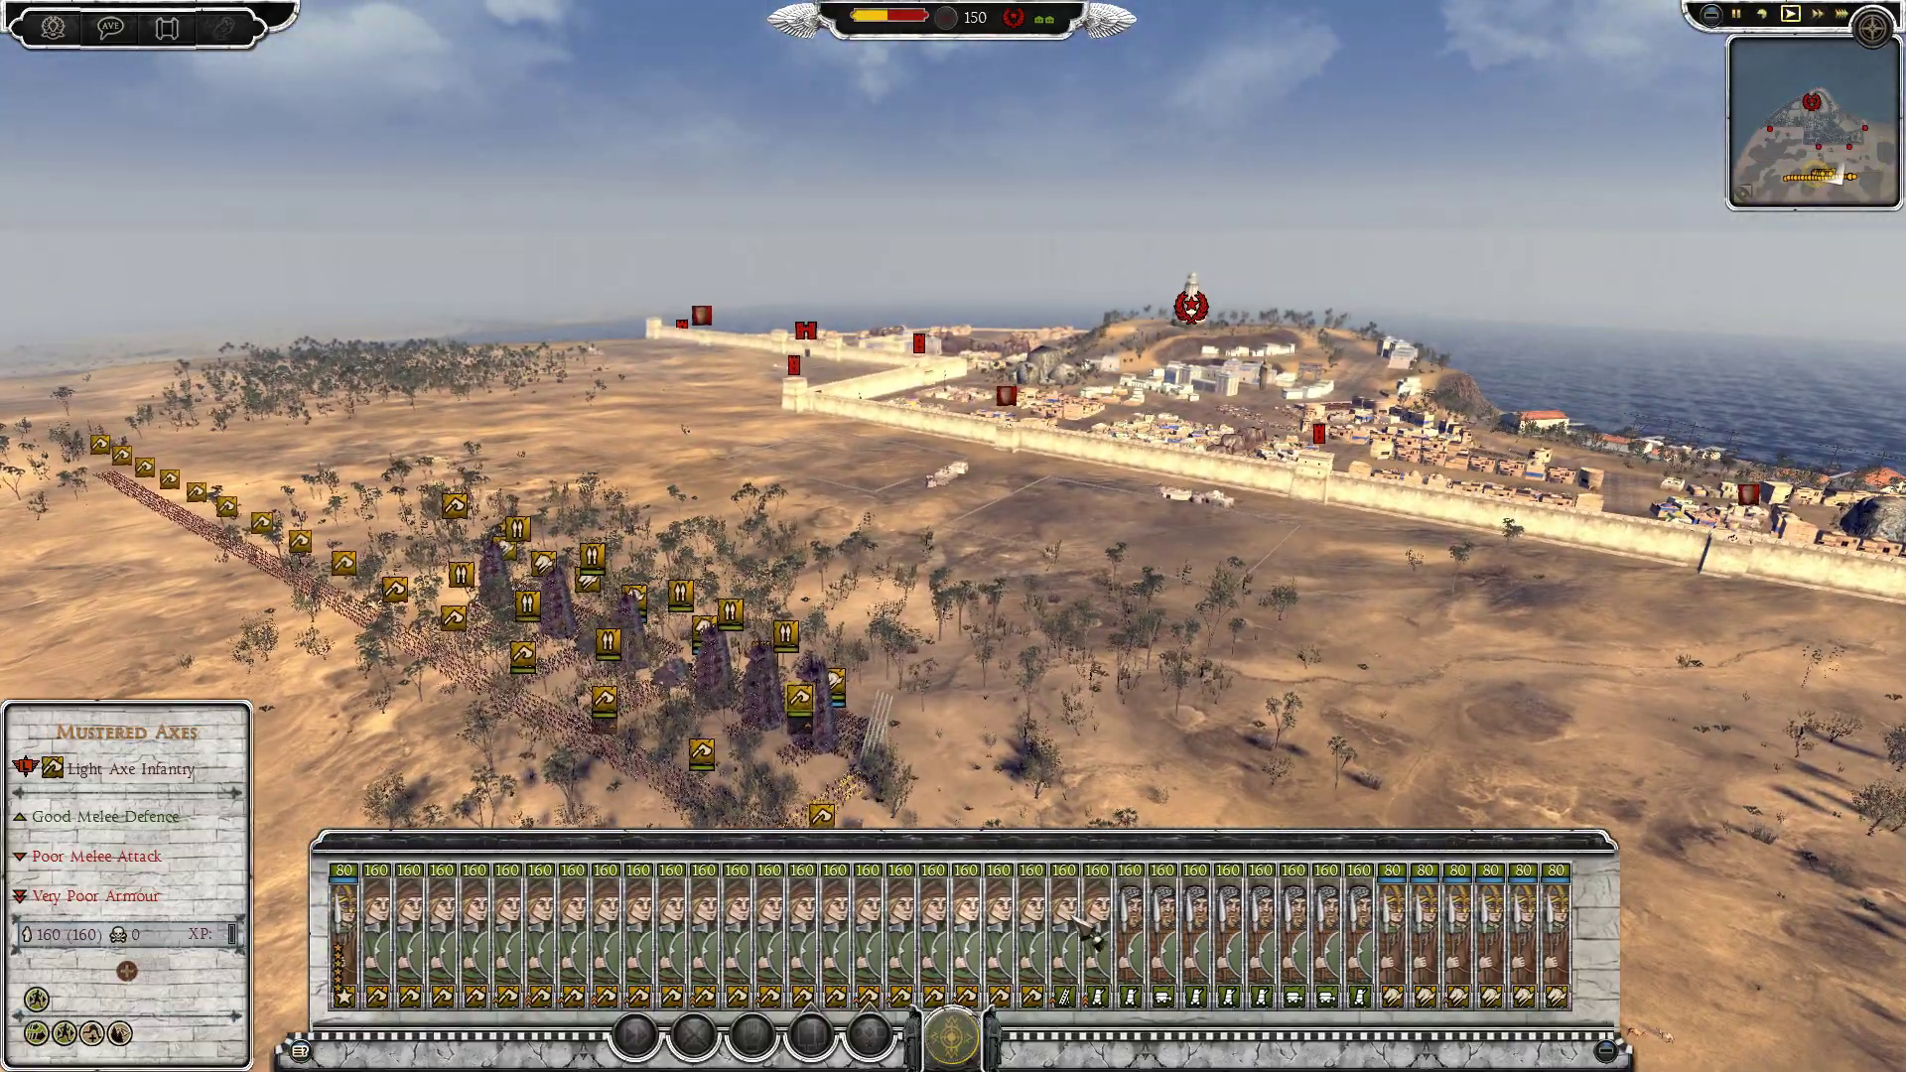
# - Select the Mustered Spears and four more infantry units, then swing the camera left
pyautogui.click(1097, 942)
pyautogui.keyDown('ctrl'); pyautogui.click(1358, 942); pyautogui.keyUp('ctrl')
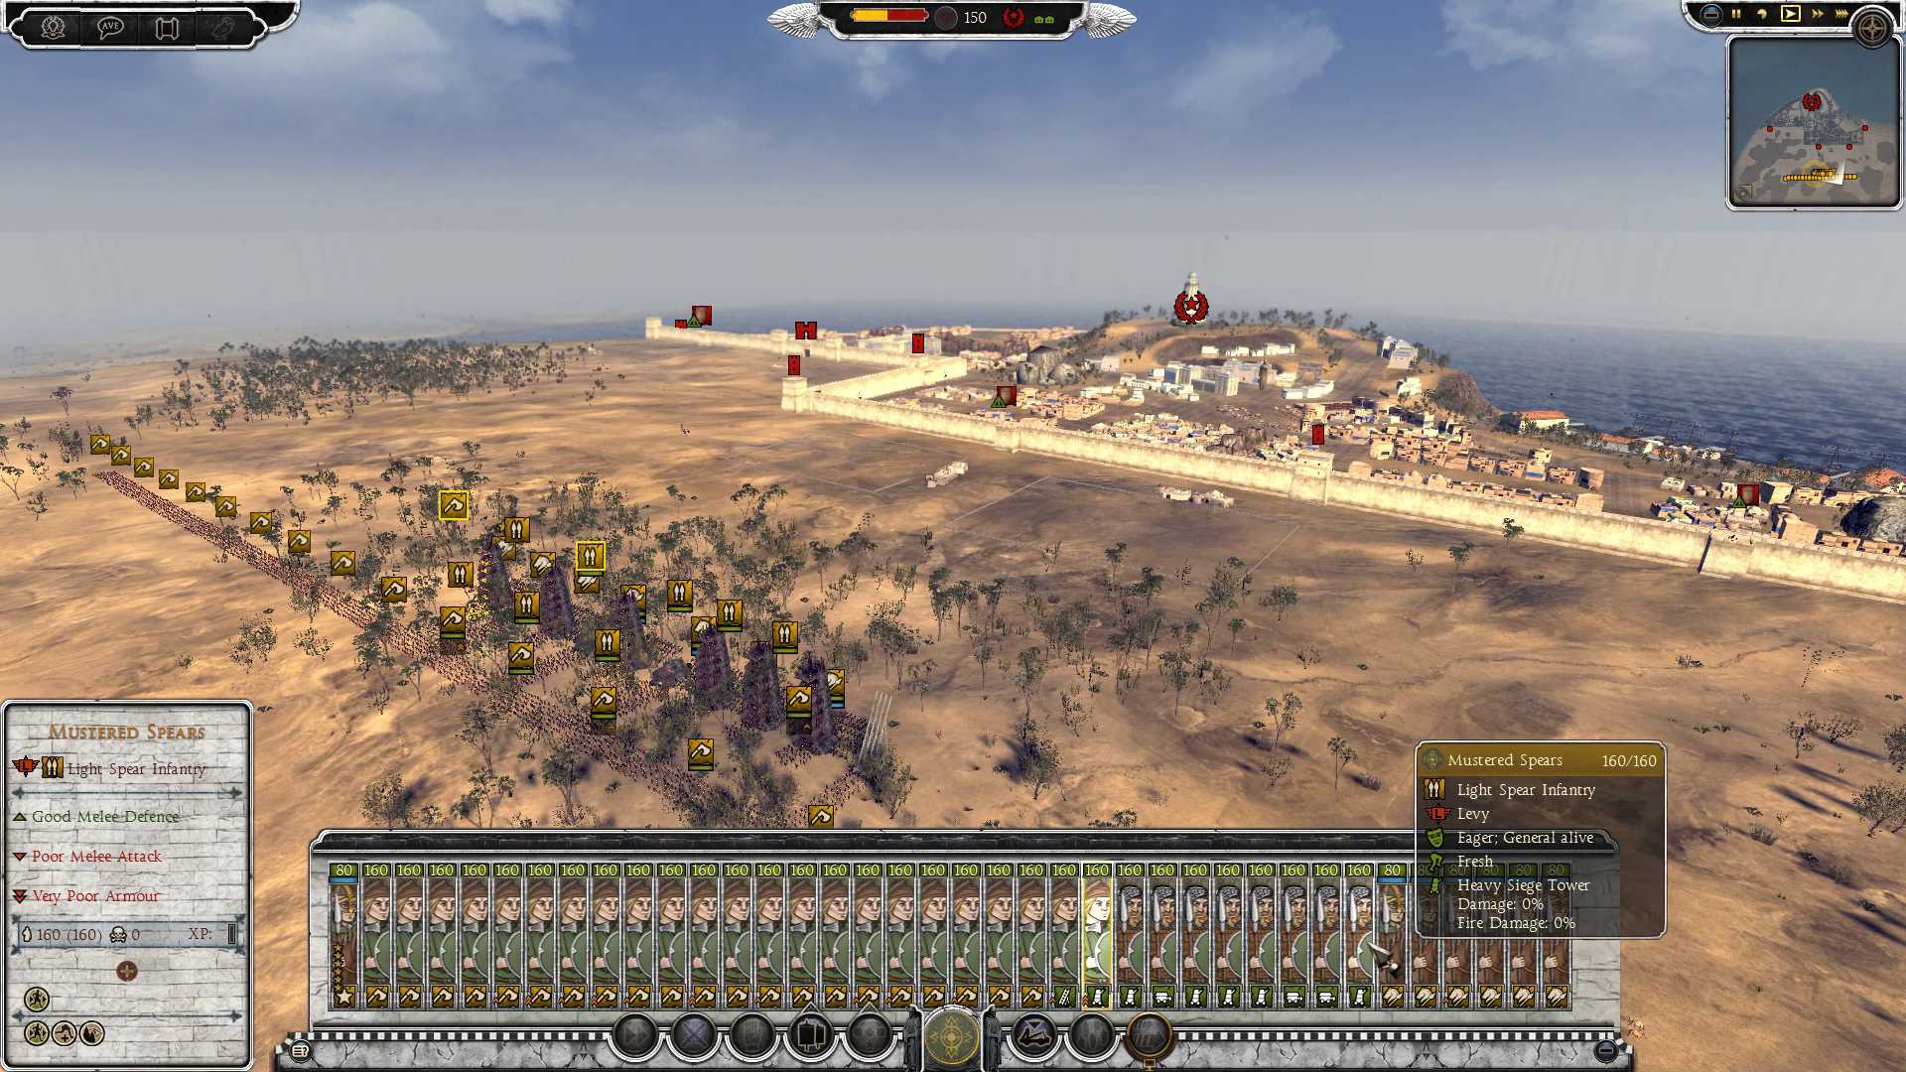
pyautogui.keyDown('ctrl'); pyautogui.click(1260, 943); pyautogui.keyUp('ctrl')
pyautogui.keyDown('ctrl'); pyautogui.click(1227, 943); pyautogui.keyUp('ctrl')
pyautogui.keyDown('ctrl'); pyautogui.click(1194, 943); pyautogui.keyUp('ctrl')
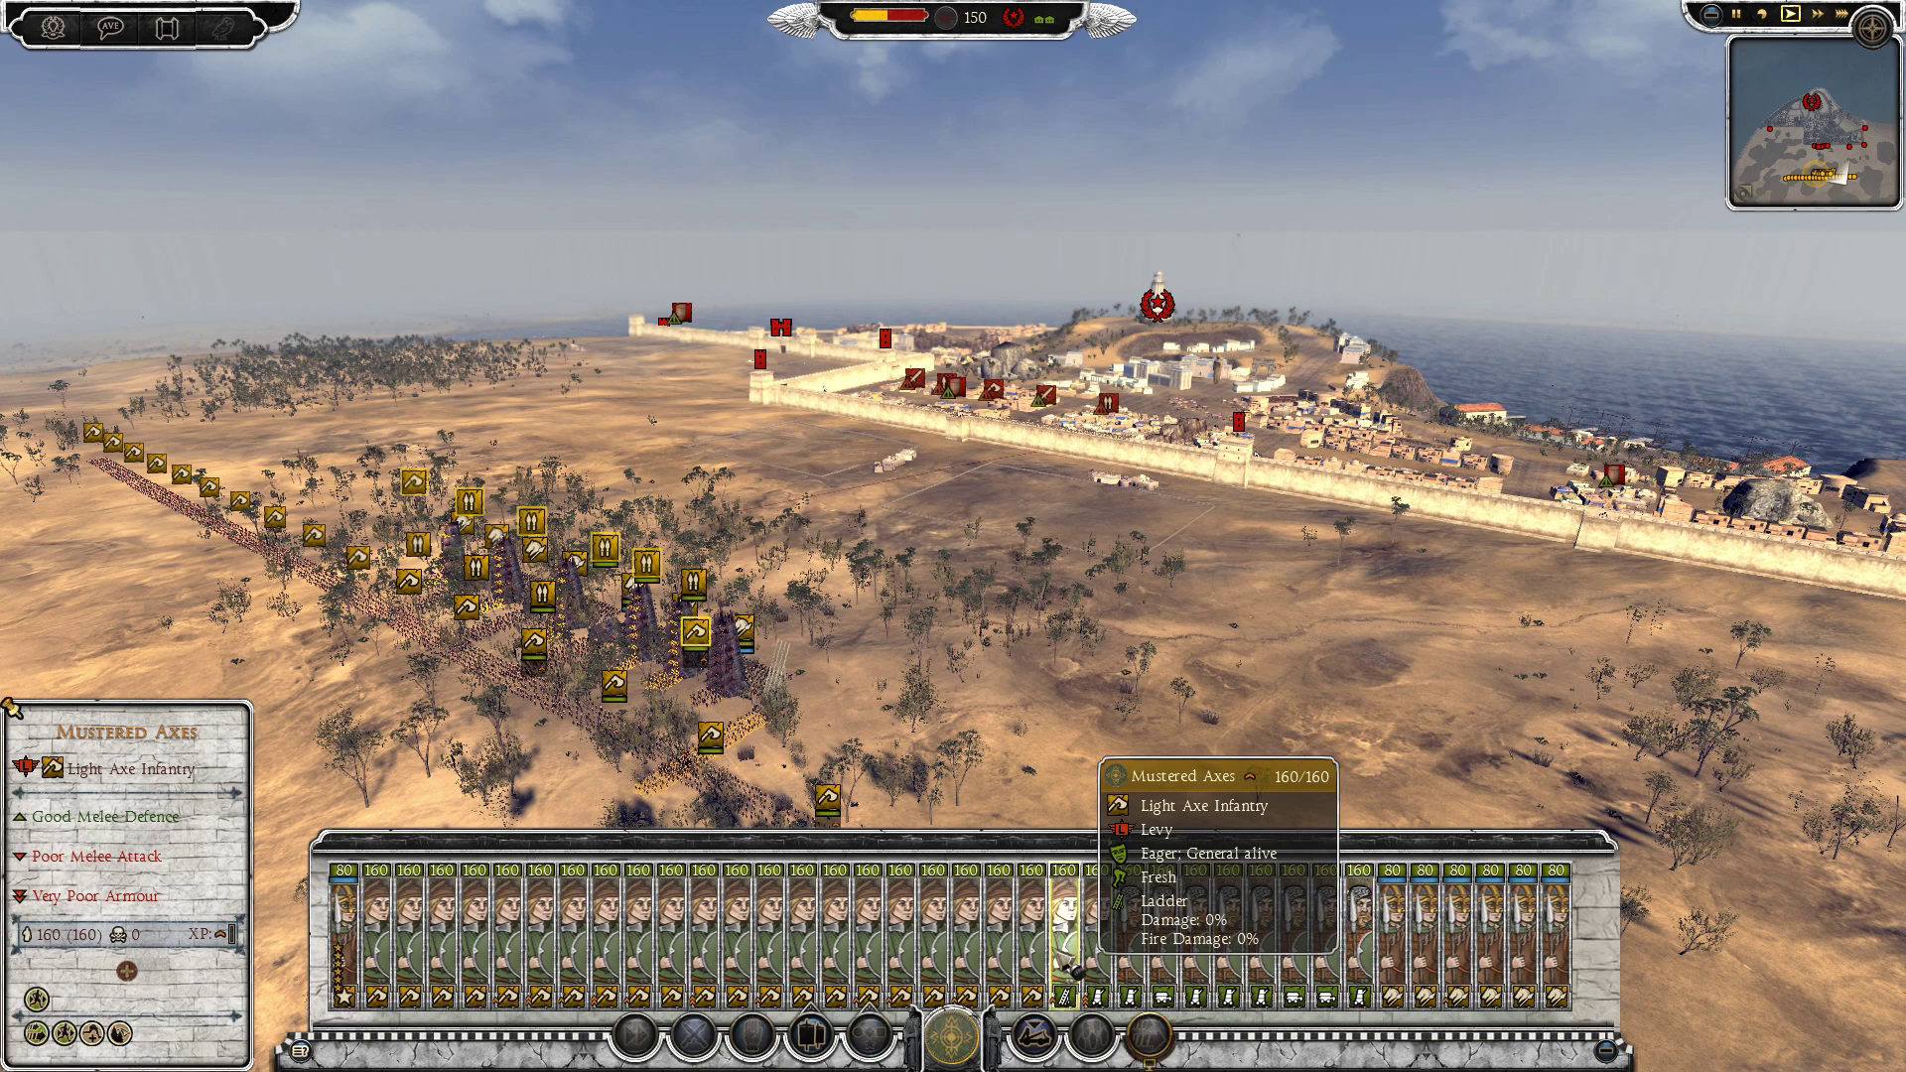
pyautogui.press('q')
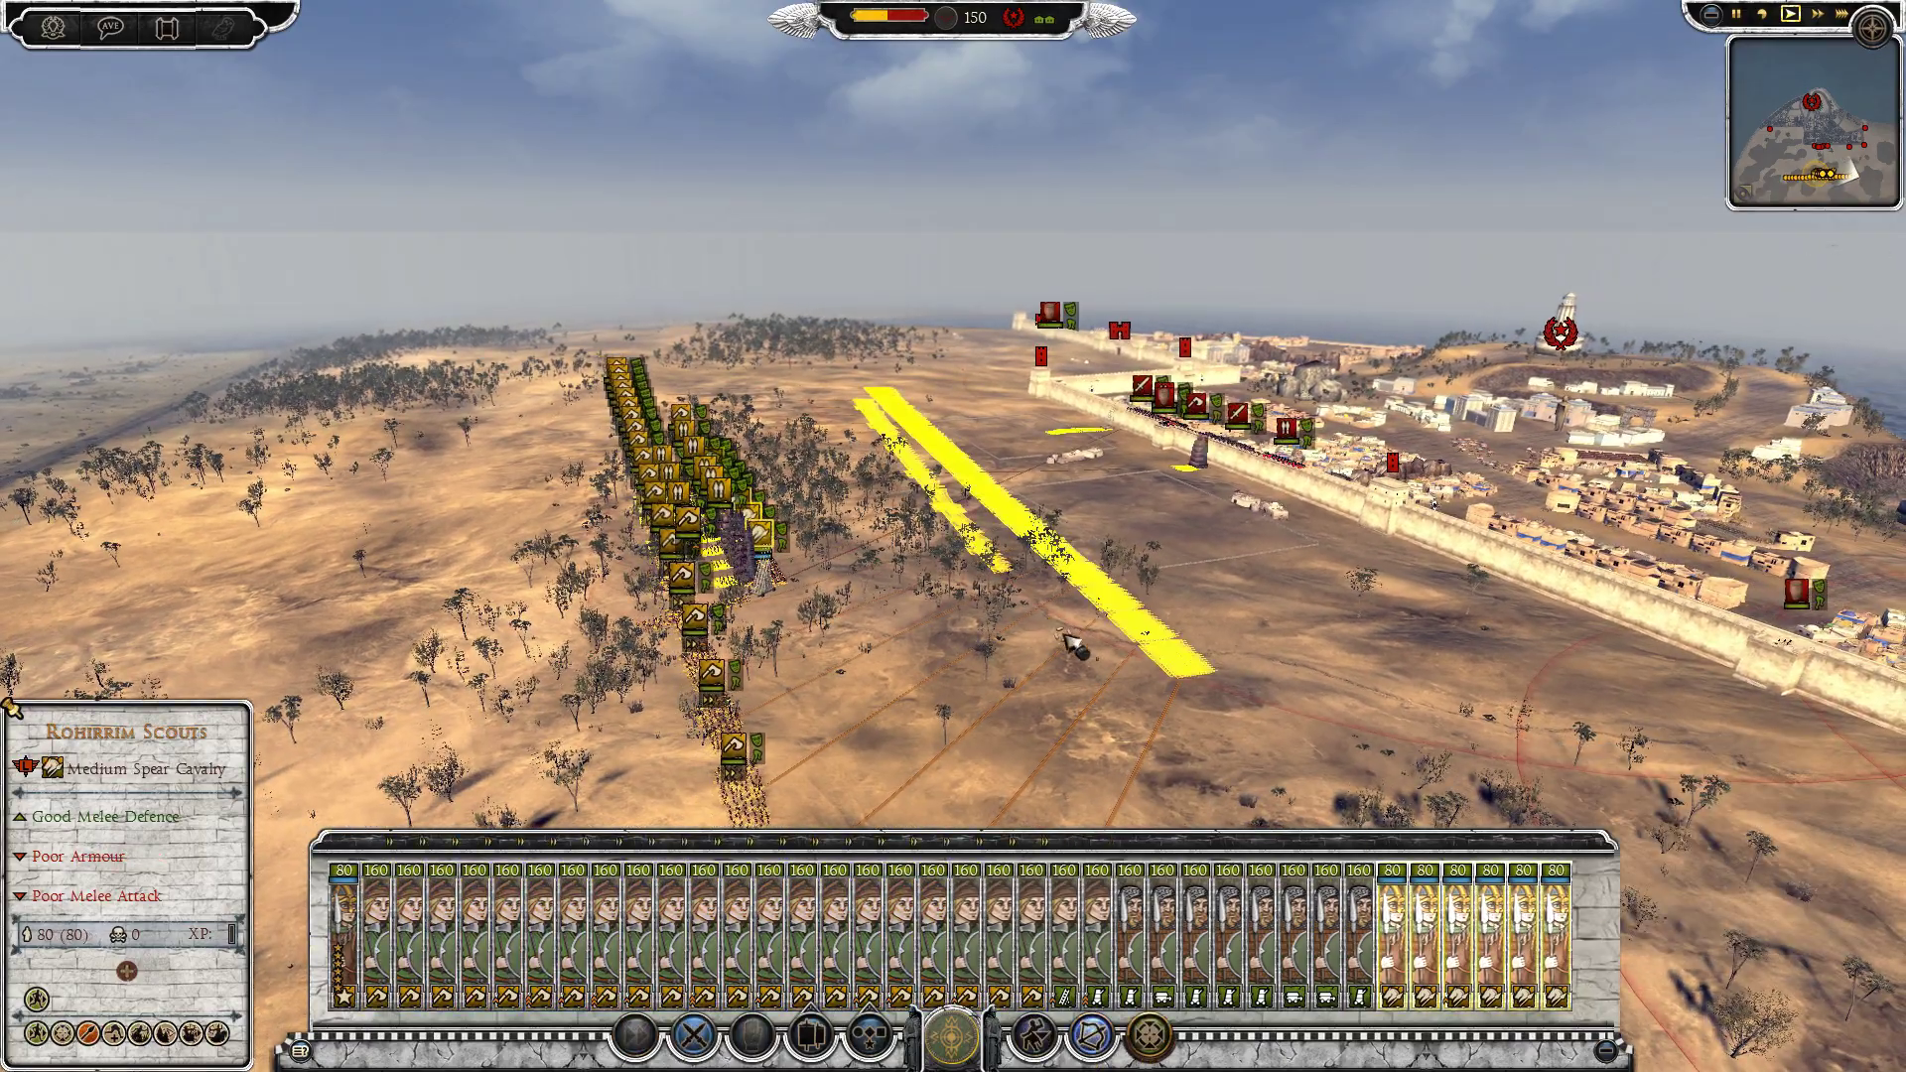
# - Pan, zoom and circle the camera from Rohan's army around the city walls toward the harbour
pyautogui.press('q')
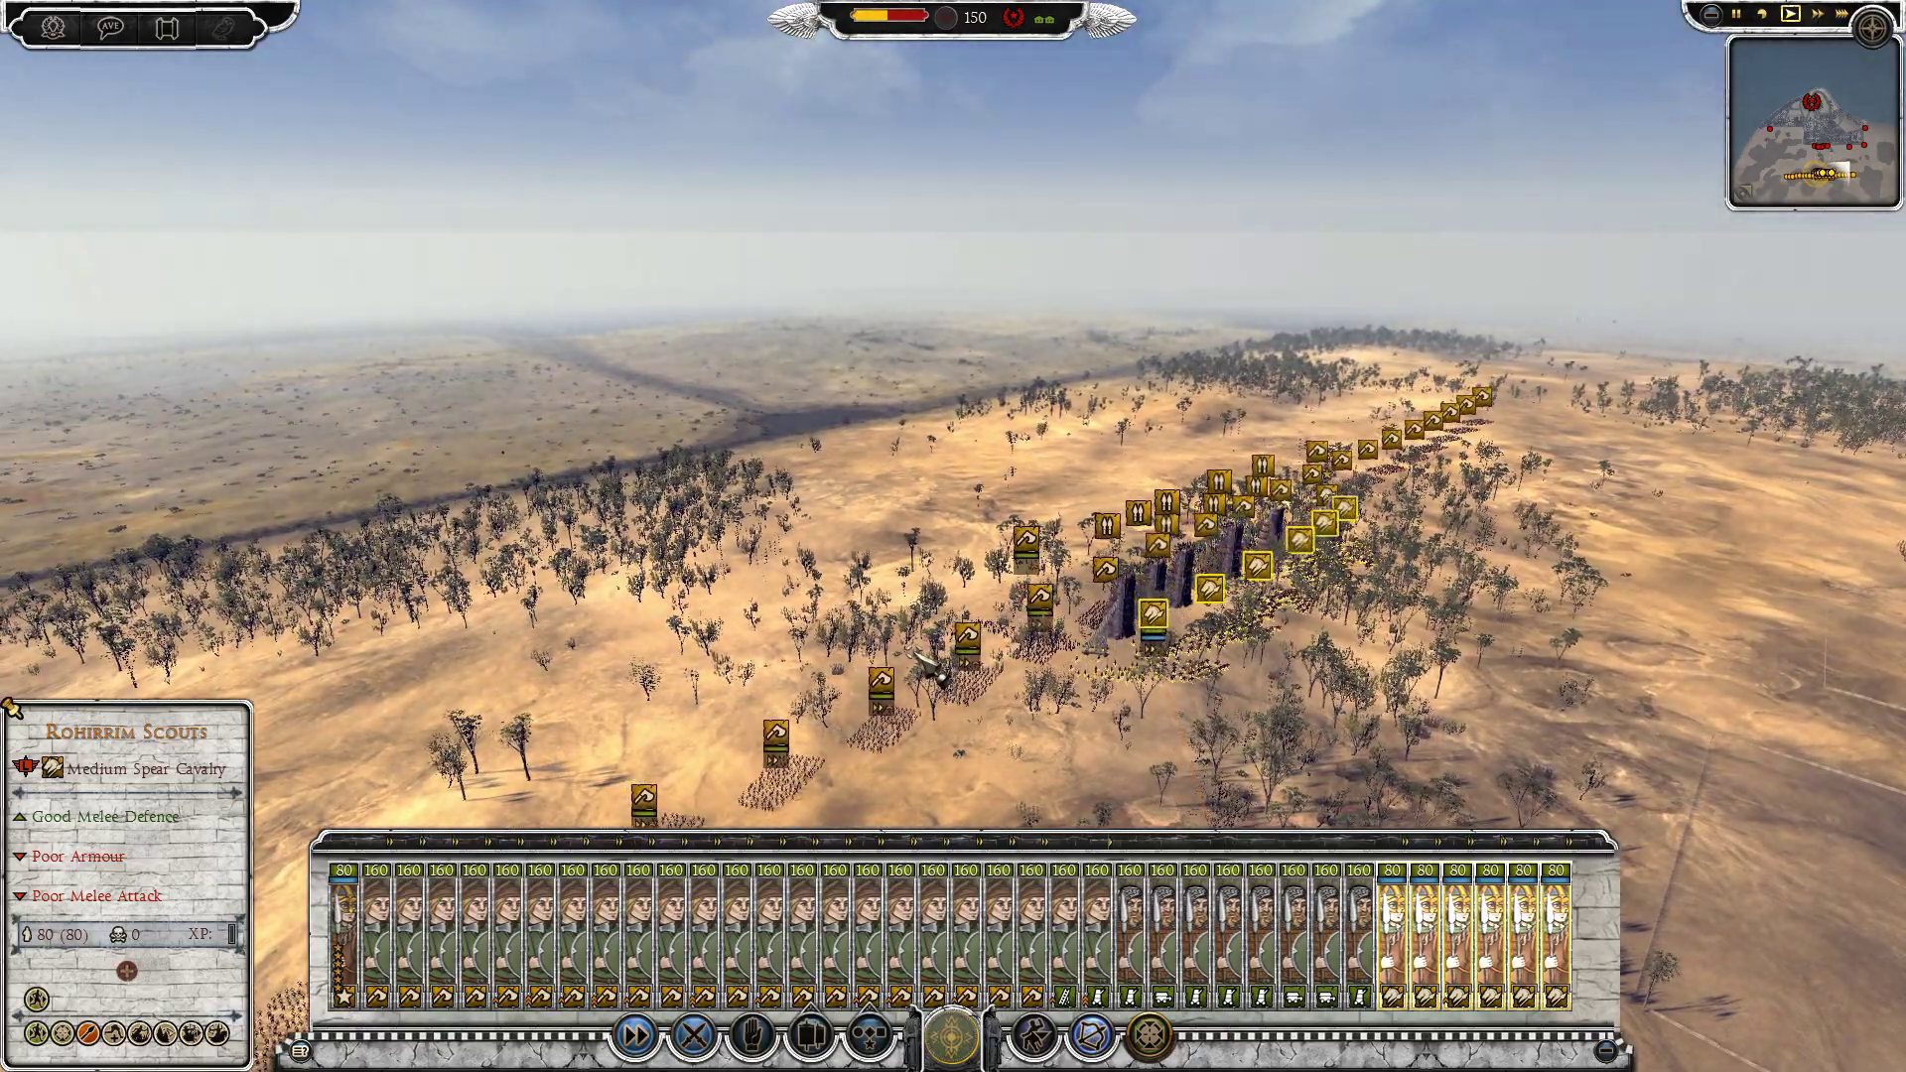
pyautogui.press('e')
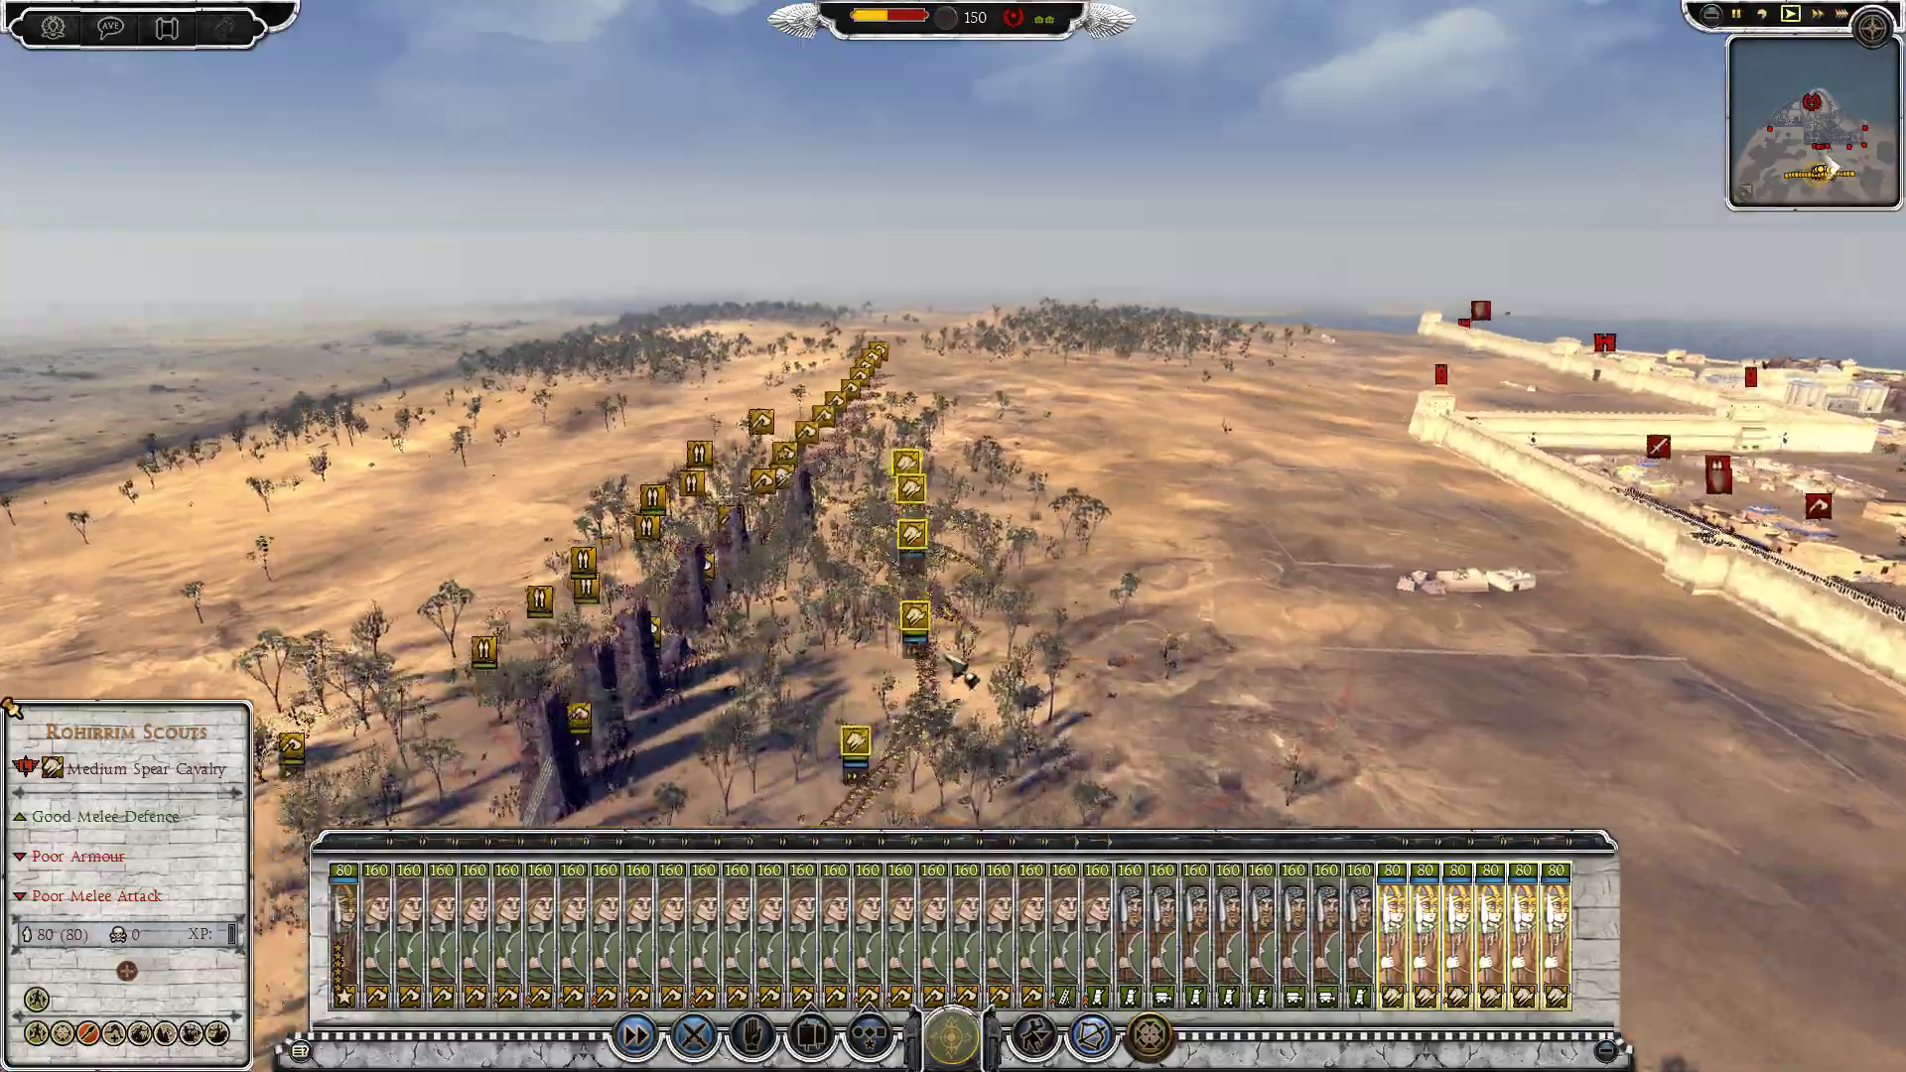
pyautogui.scroll(5, 955, 670)
pyautogui.scroll(10, 778, 633)
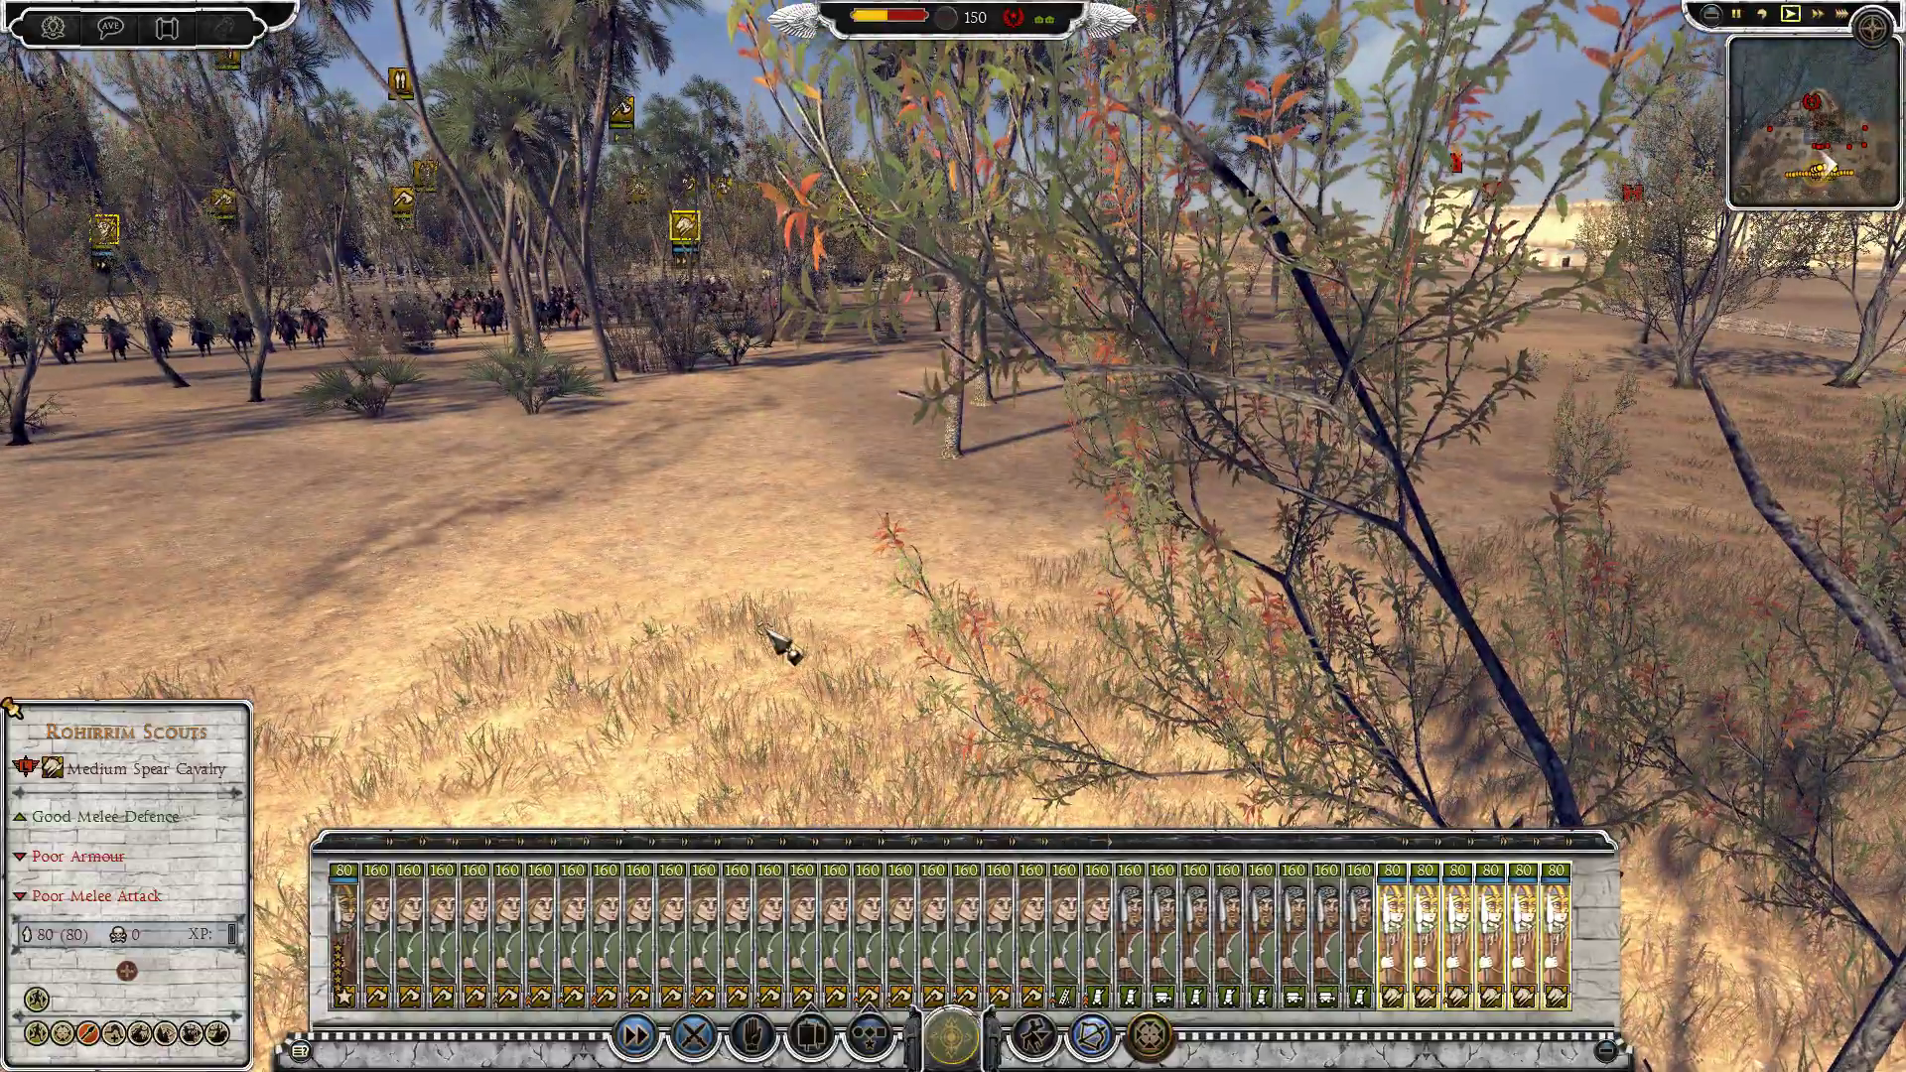
pyautogui.scroll(-10, 767, 632)
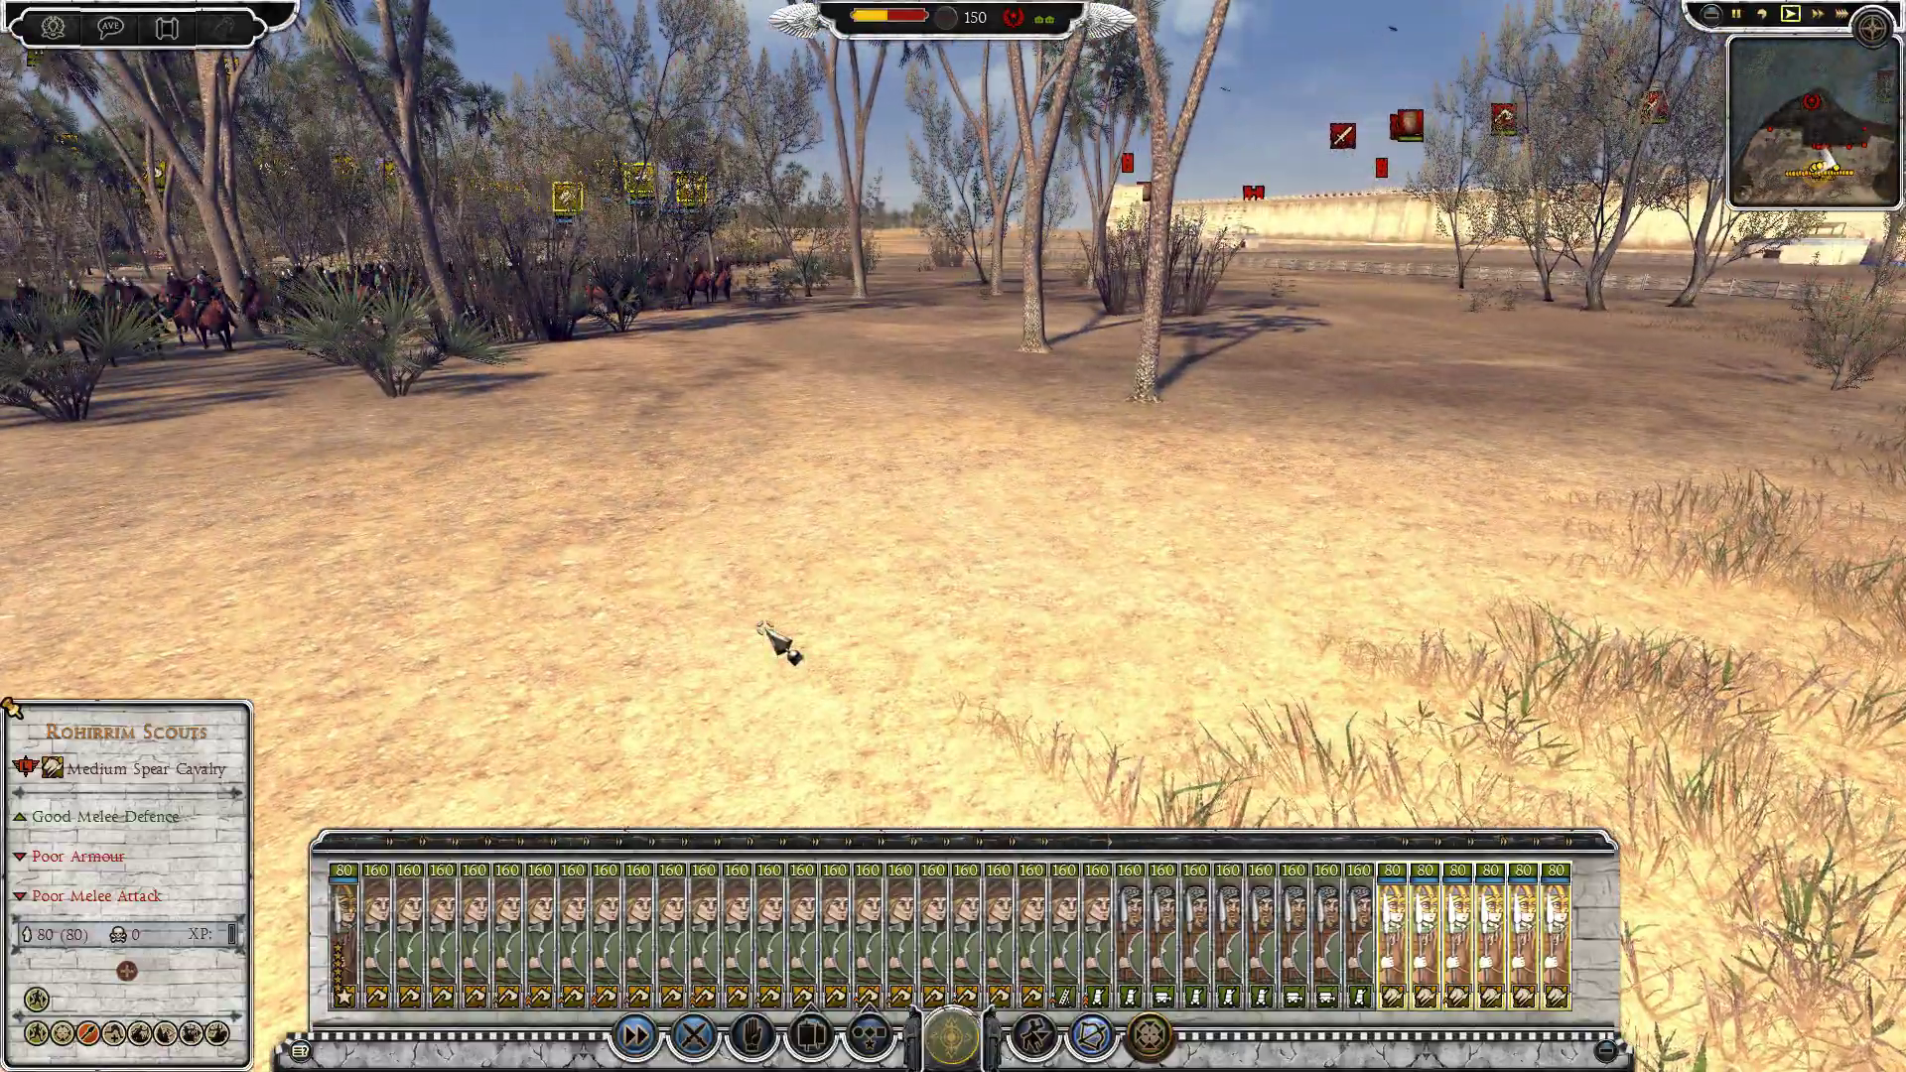
pyautogui.press('e')
pyautogui.press('q')
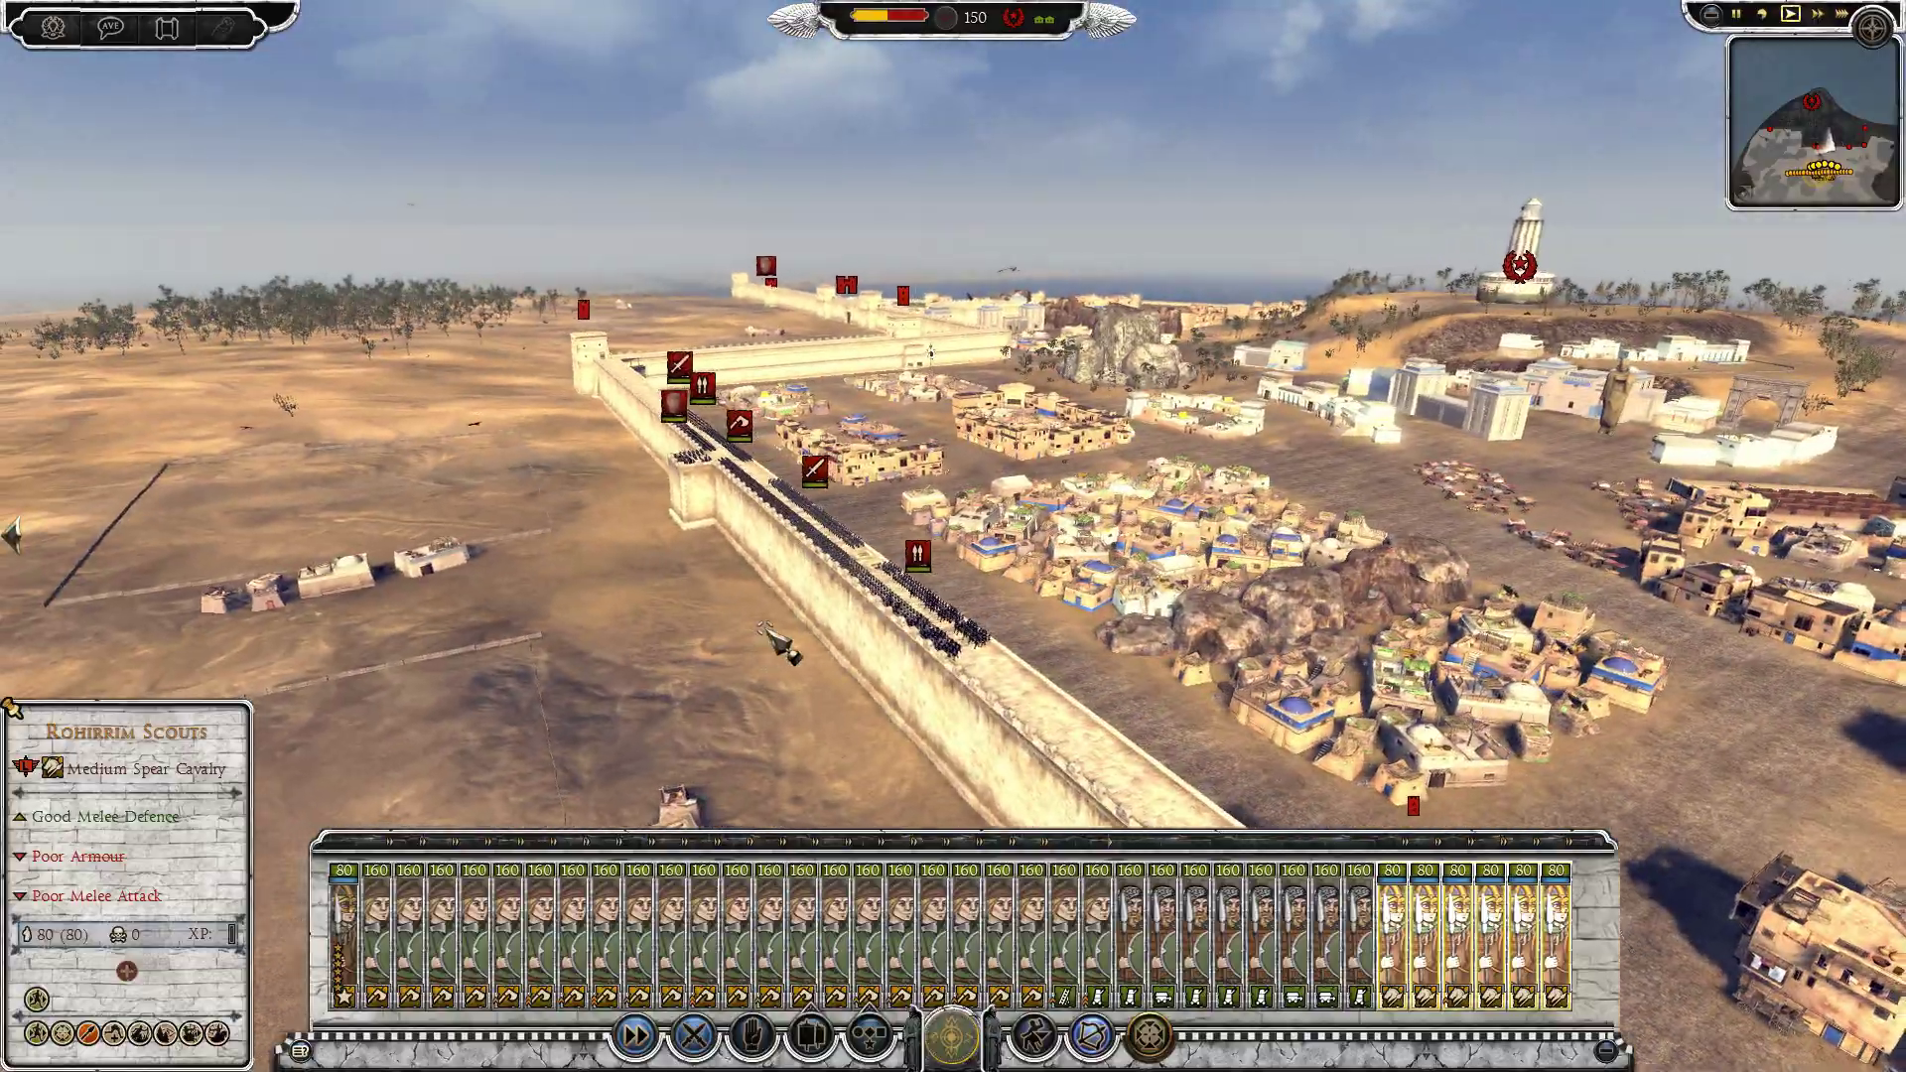
pyautogui.press('q')
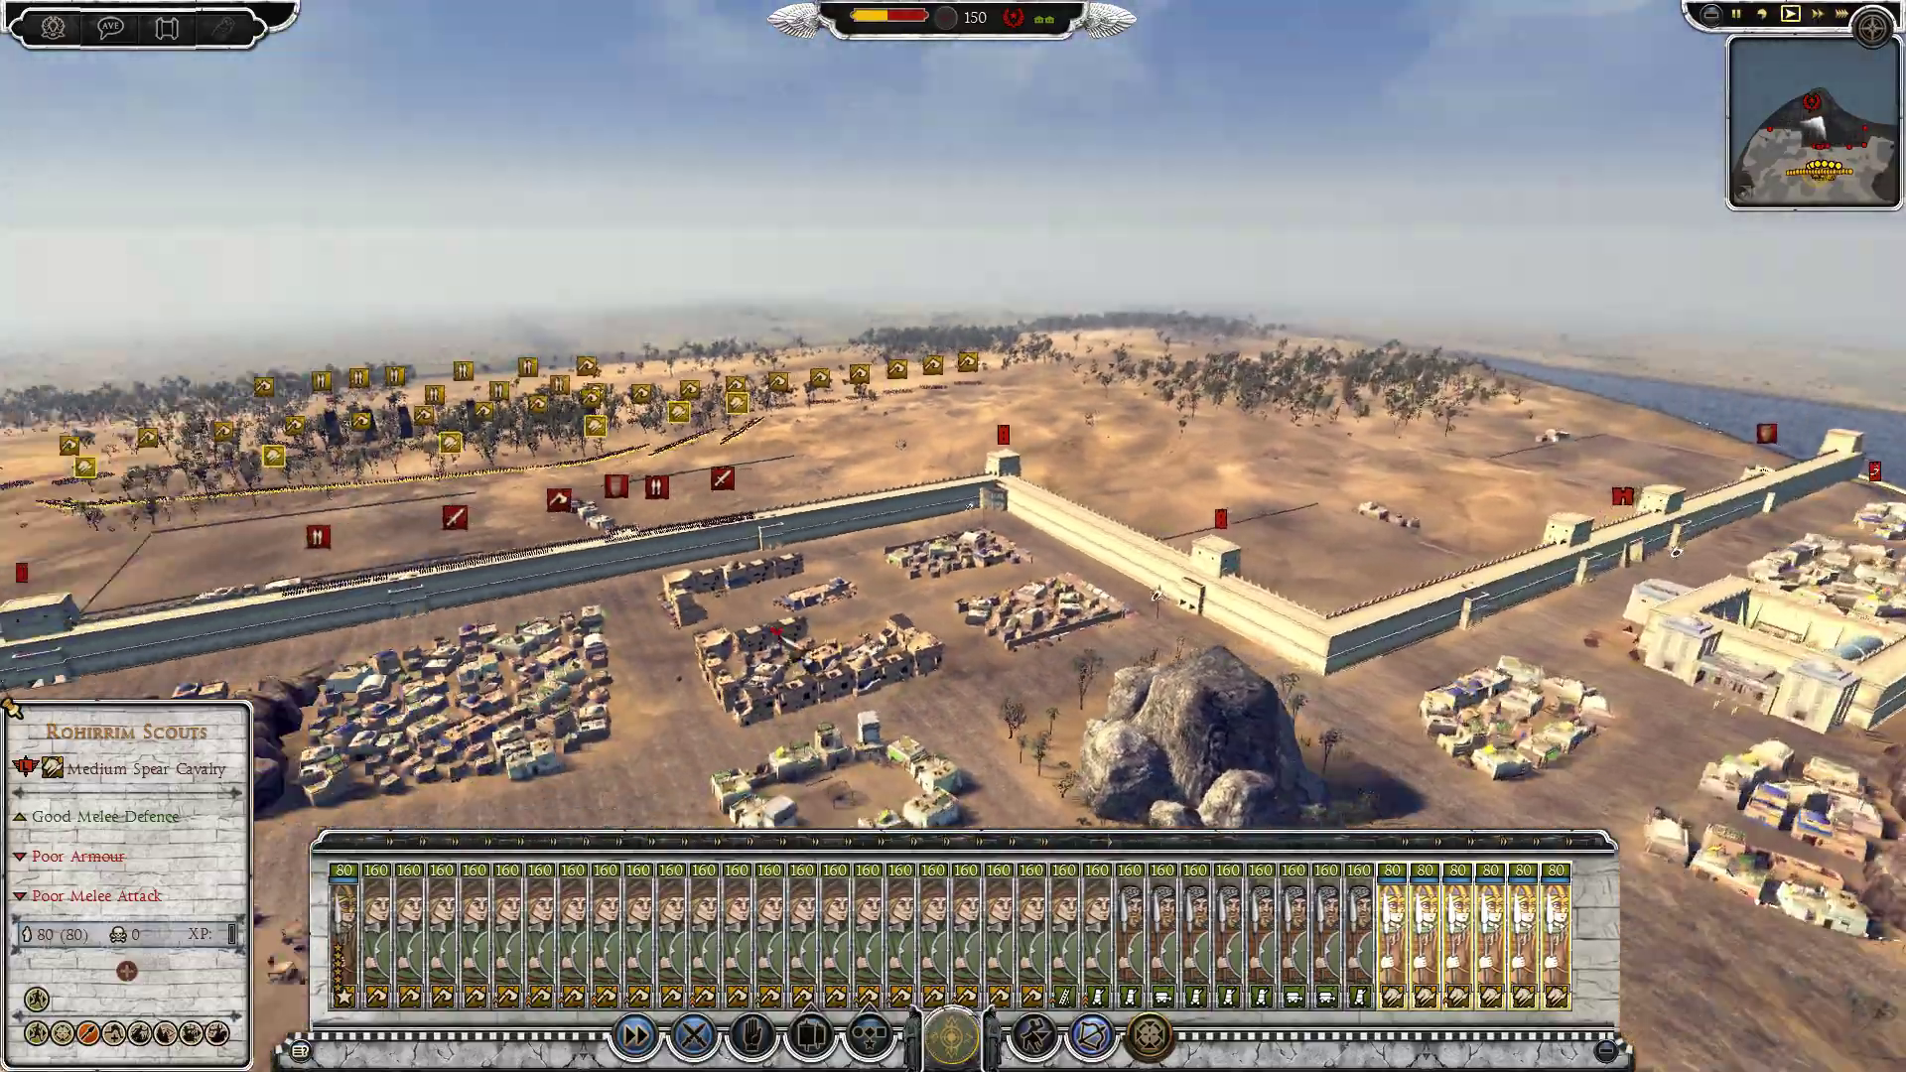
pyautogui.press('q')
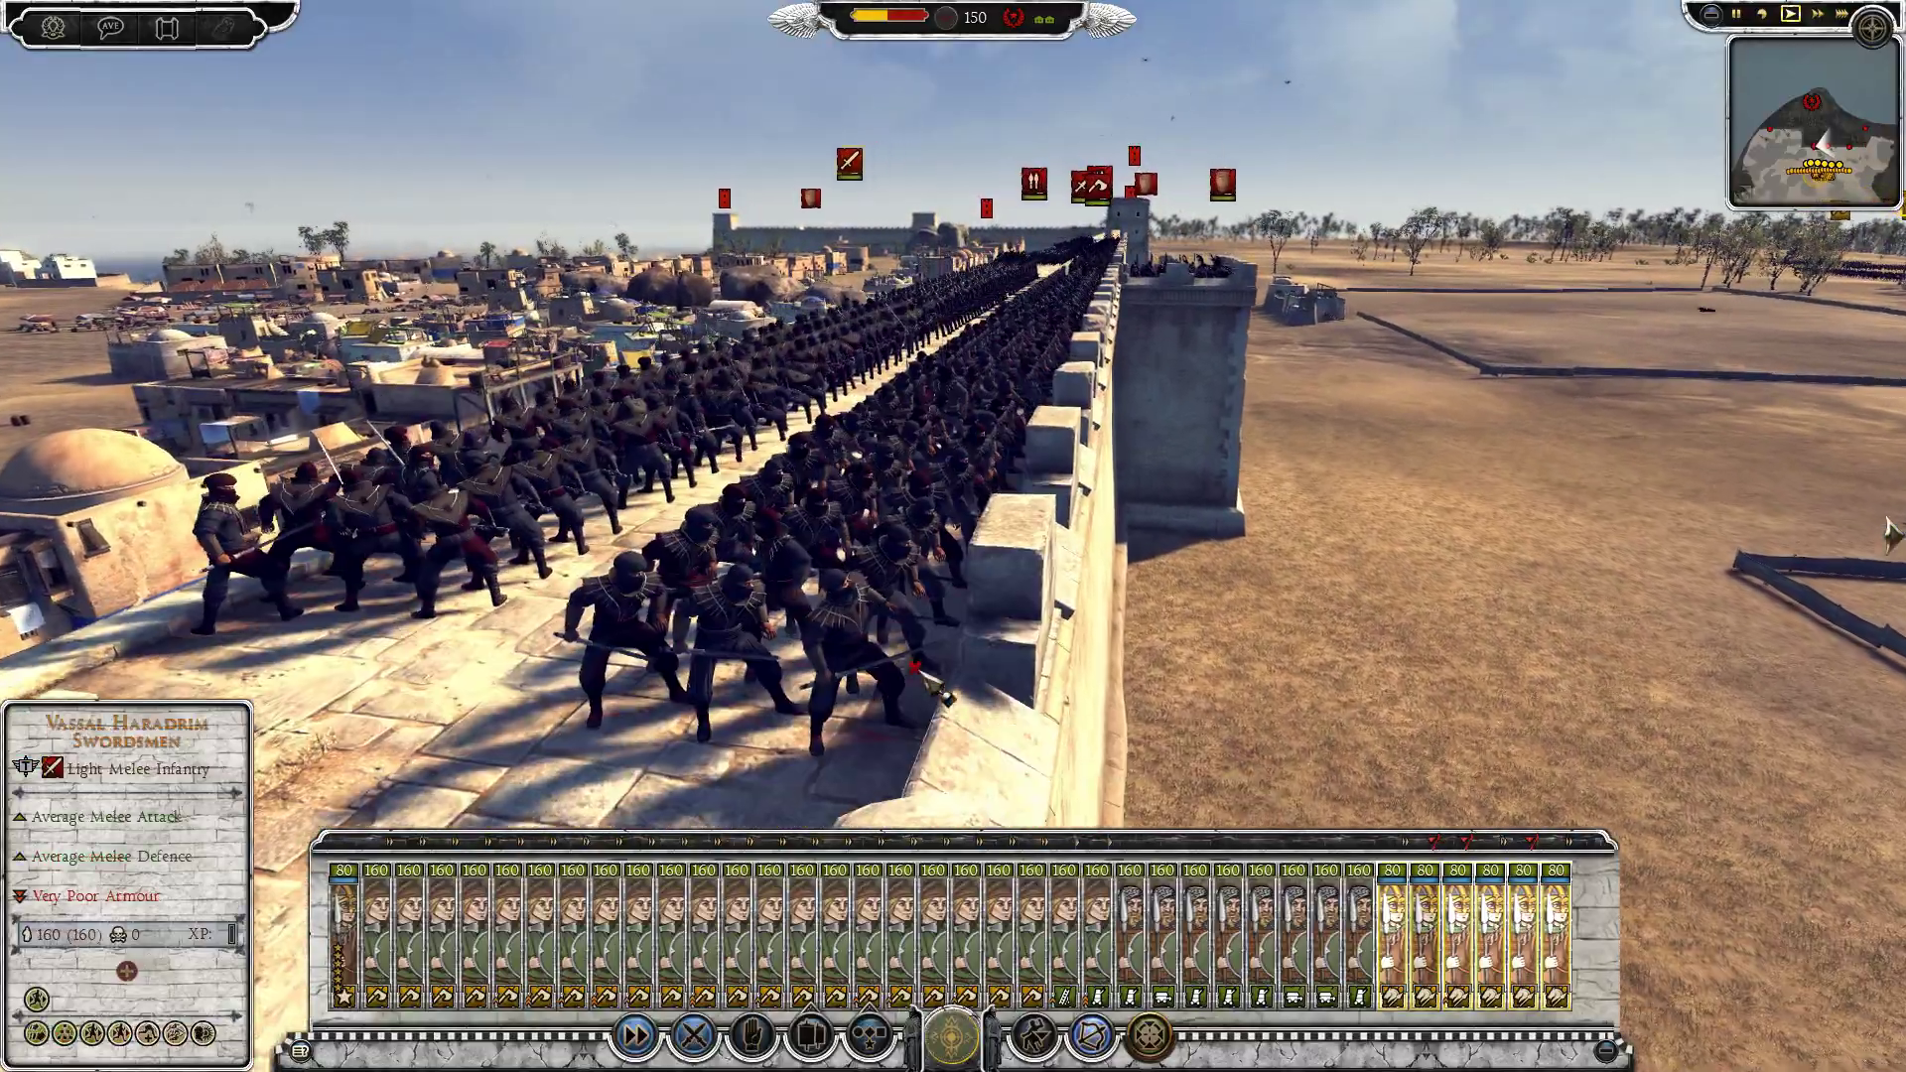
# - Zoom in on the wall's Haradrim swordsmen, swing to the Rohirrim cavalry, and hide the UI
pyautogui.press('q')
pyautogui.scroll(5, 851, 567)
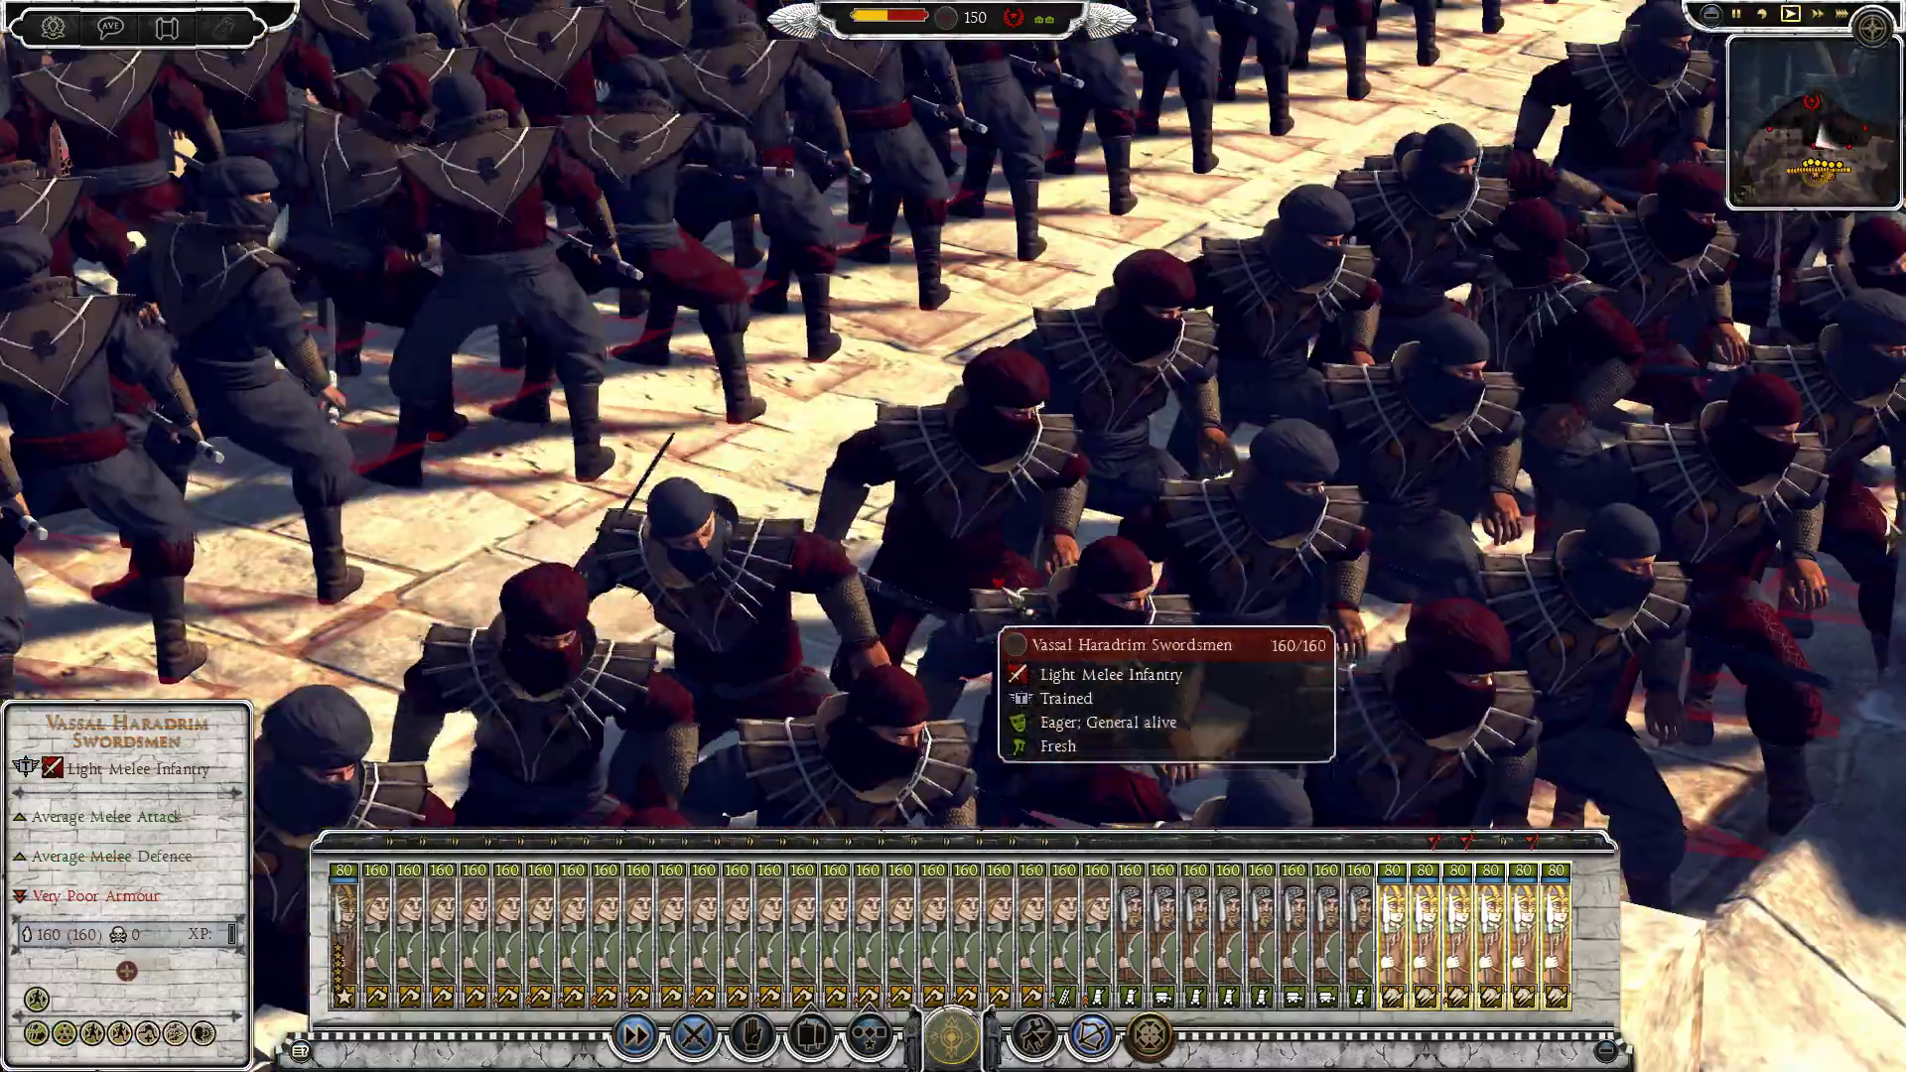
pyautogui.scroll(-5, 1040, 650)
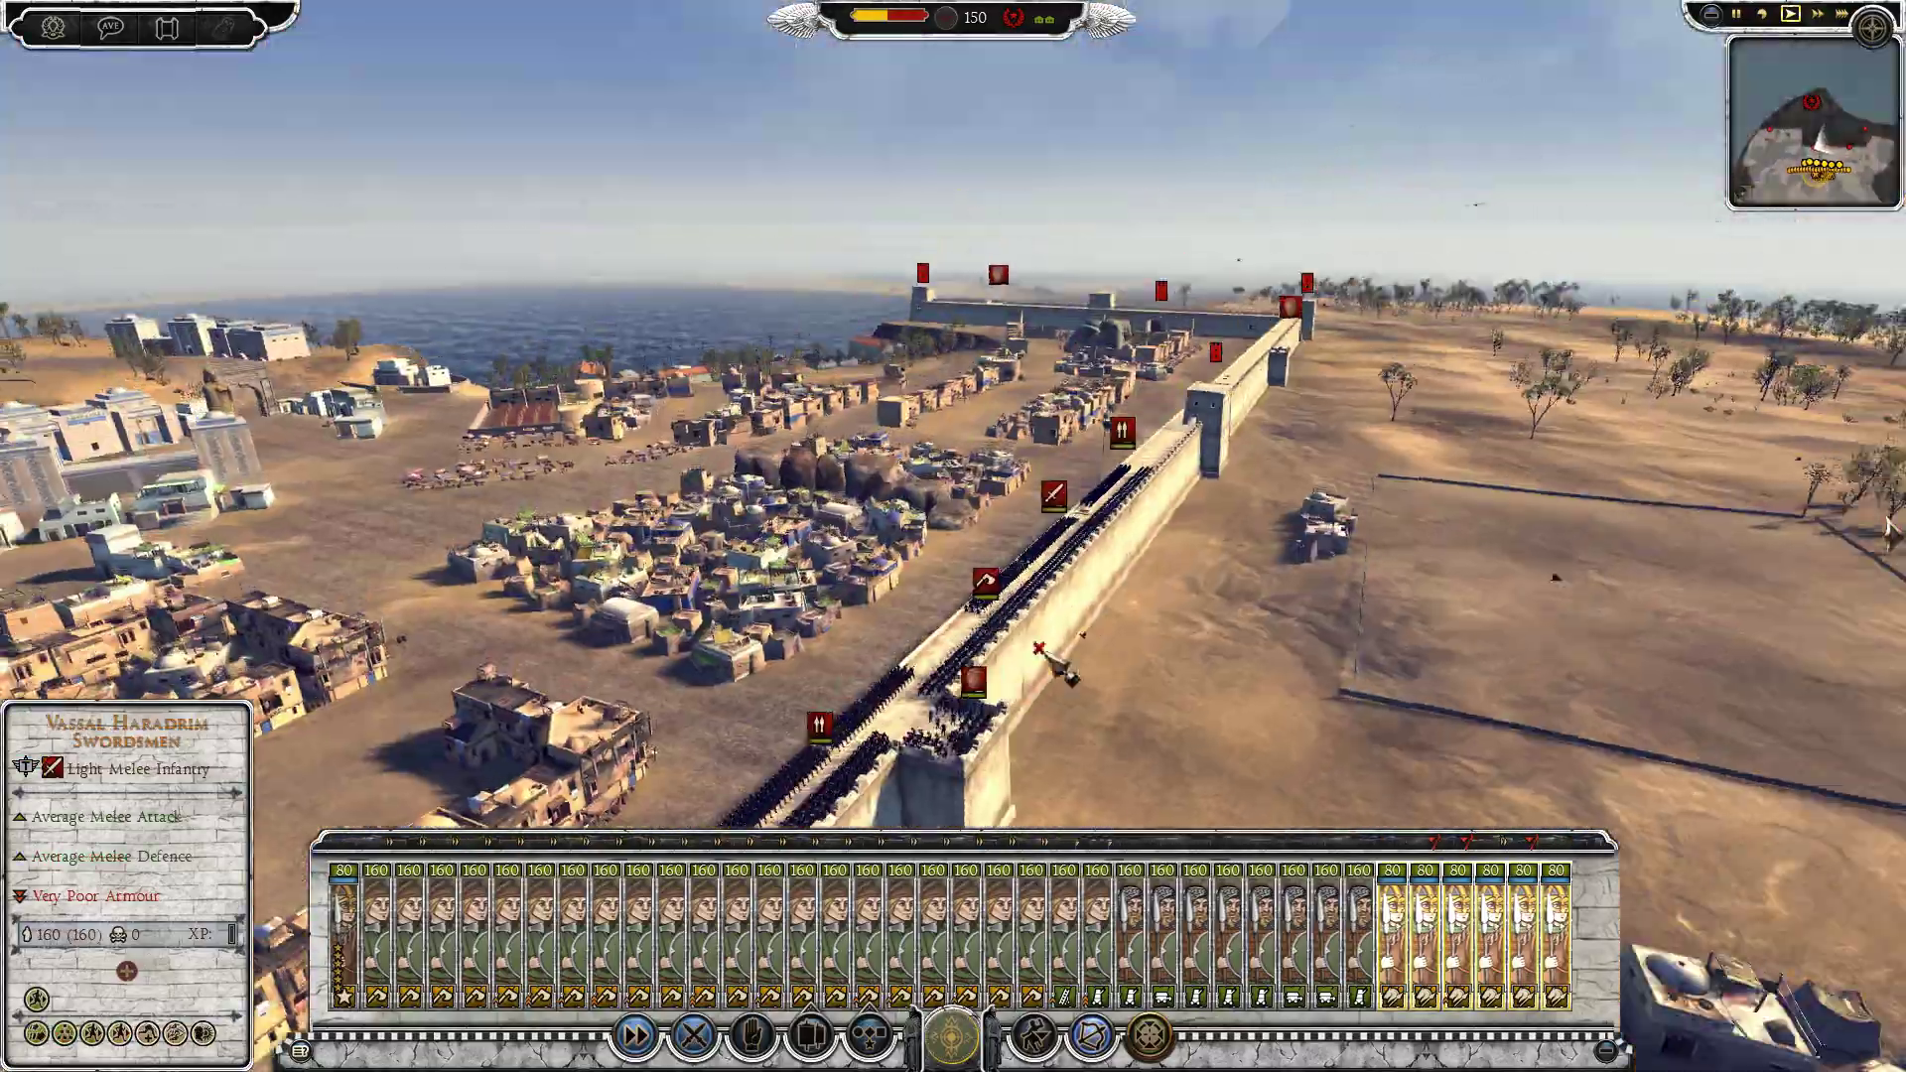
pyautogui.press('q')
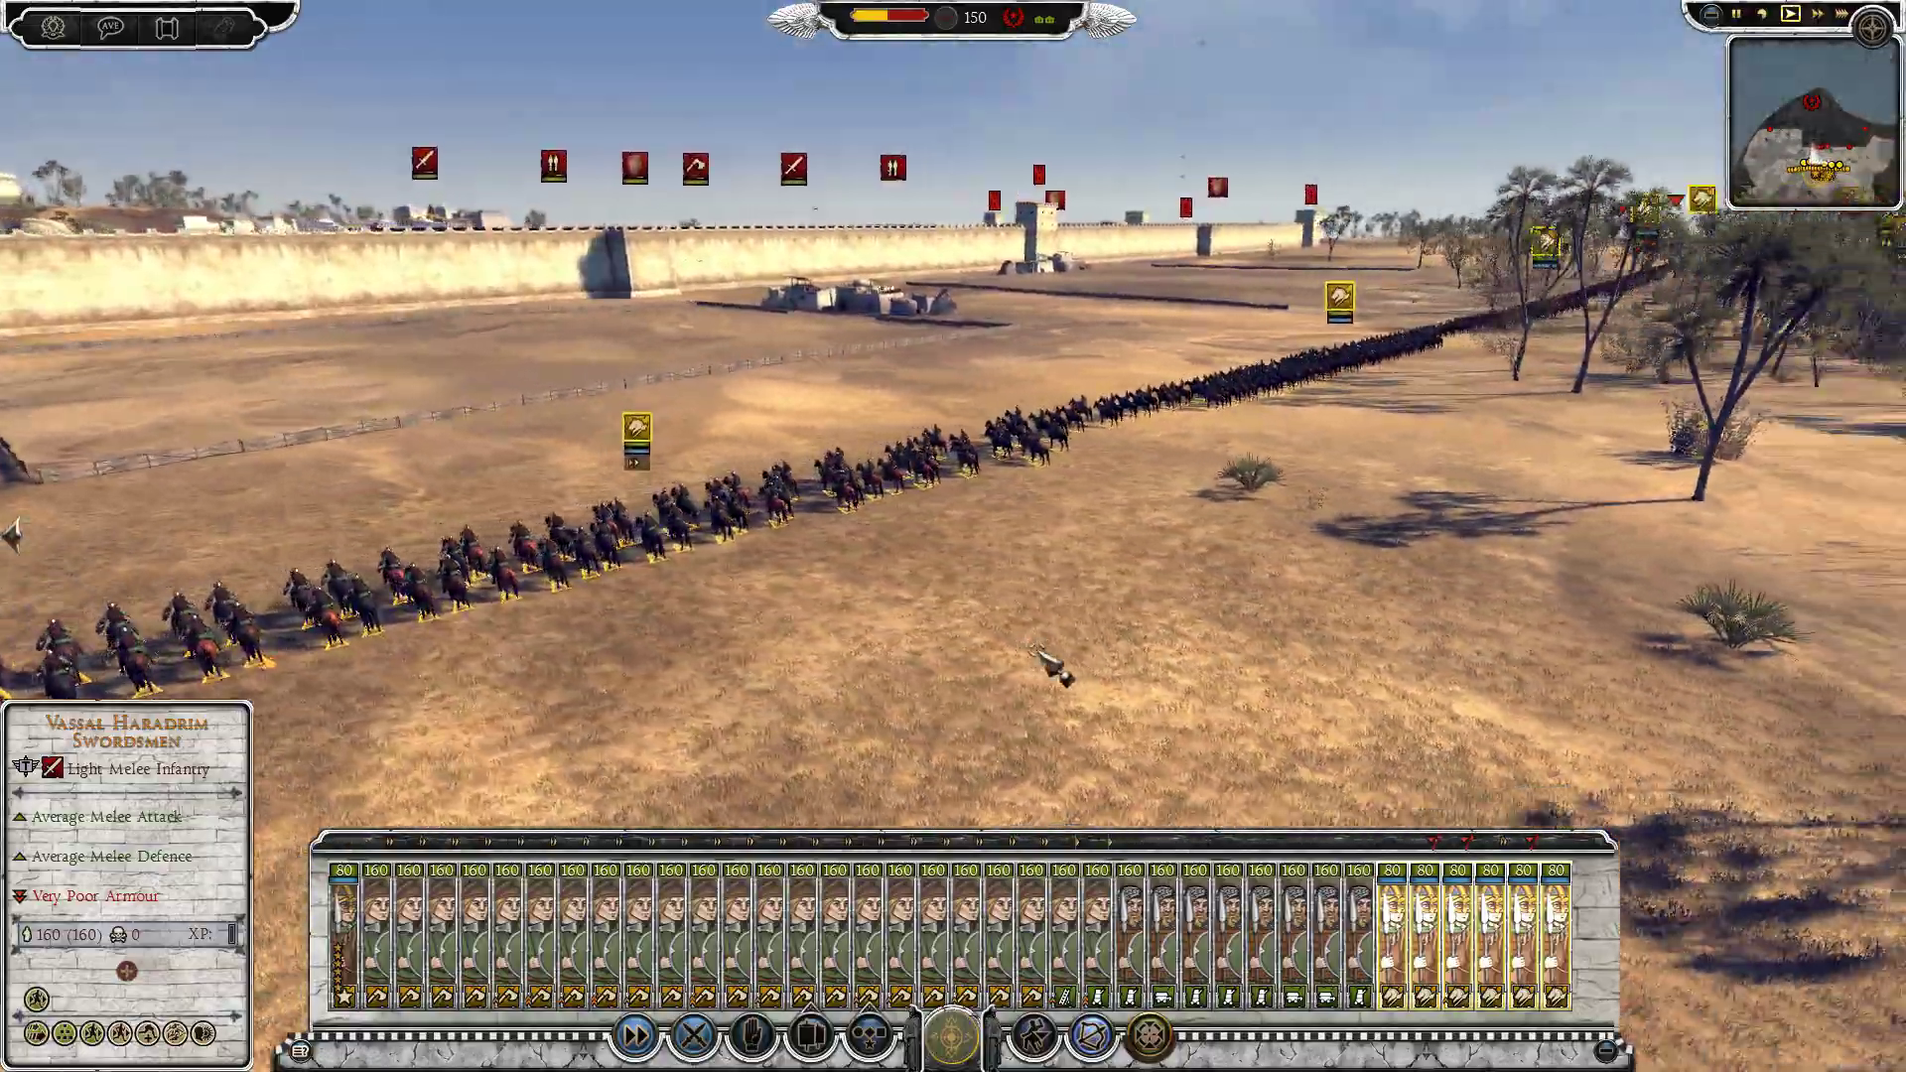
pyautogui.scroll(5, 1052, 665)
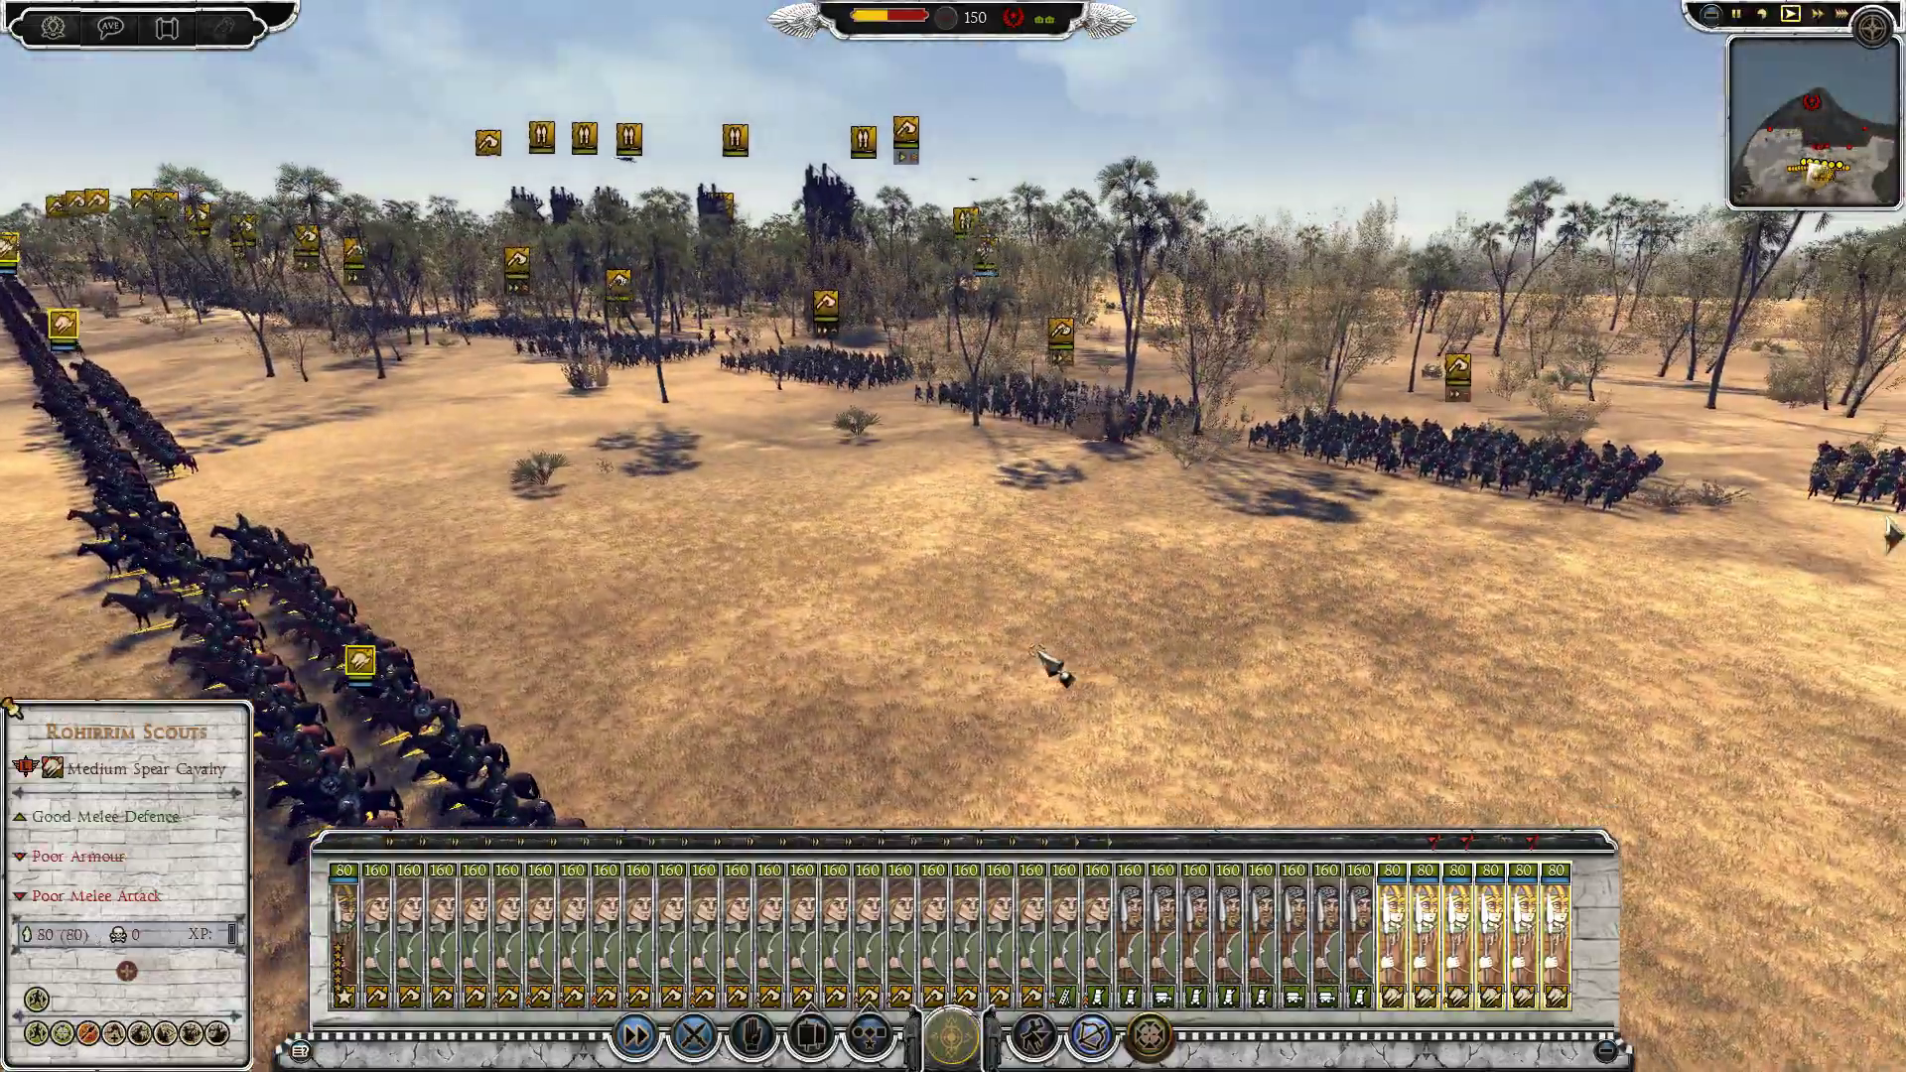
pyautogui.press('e')
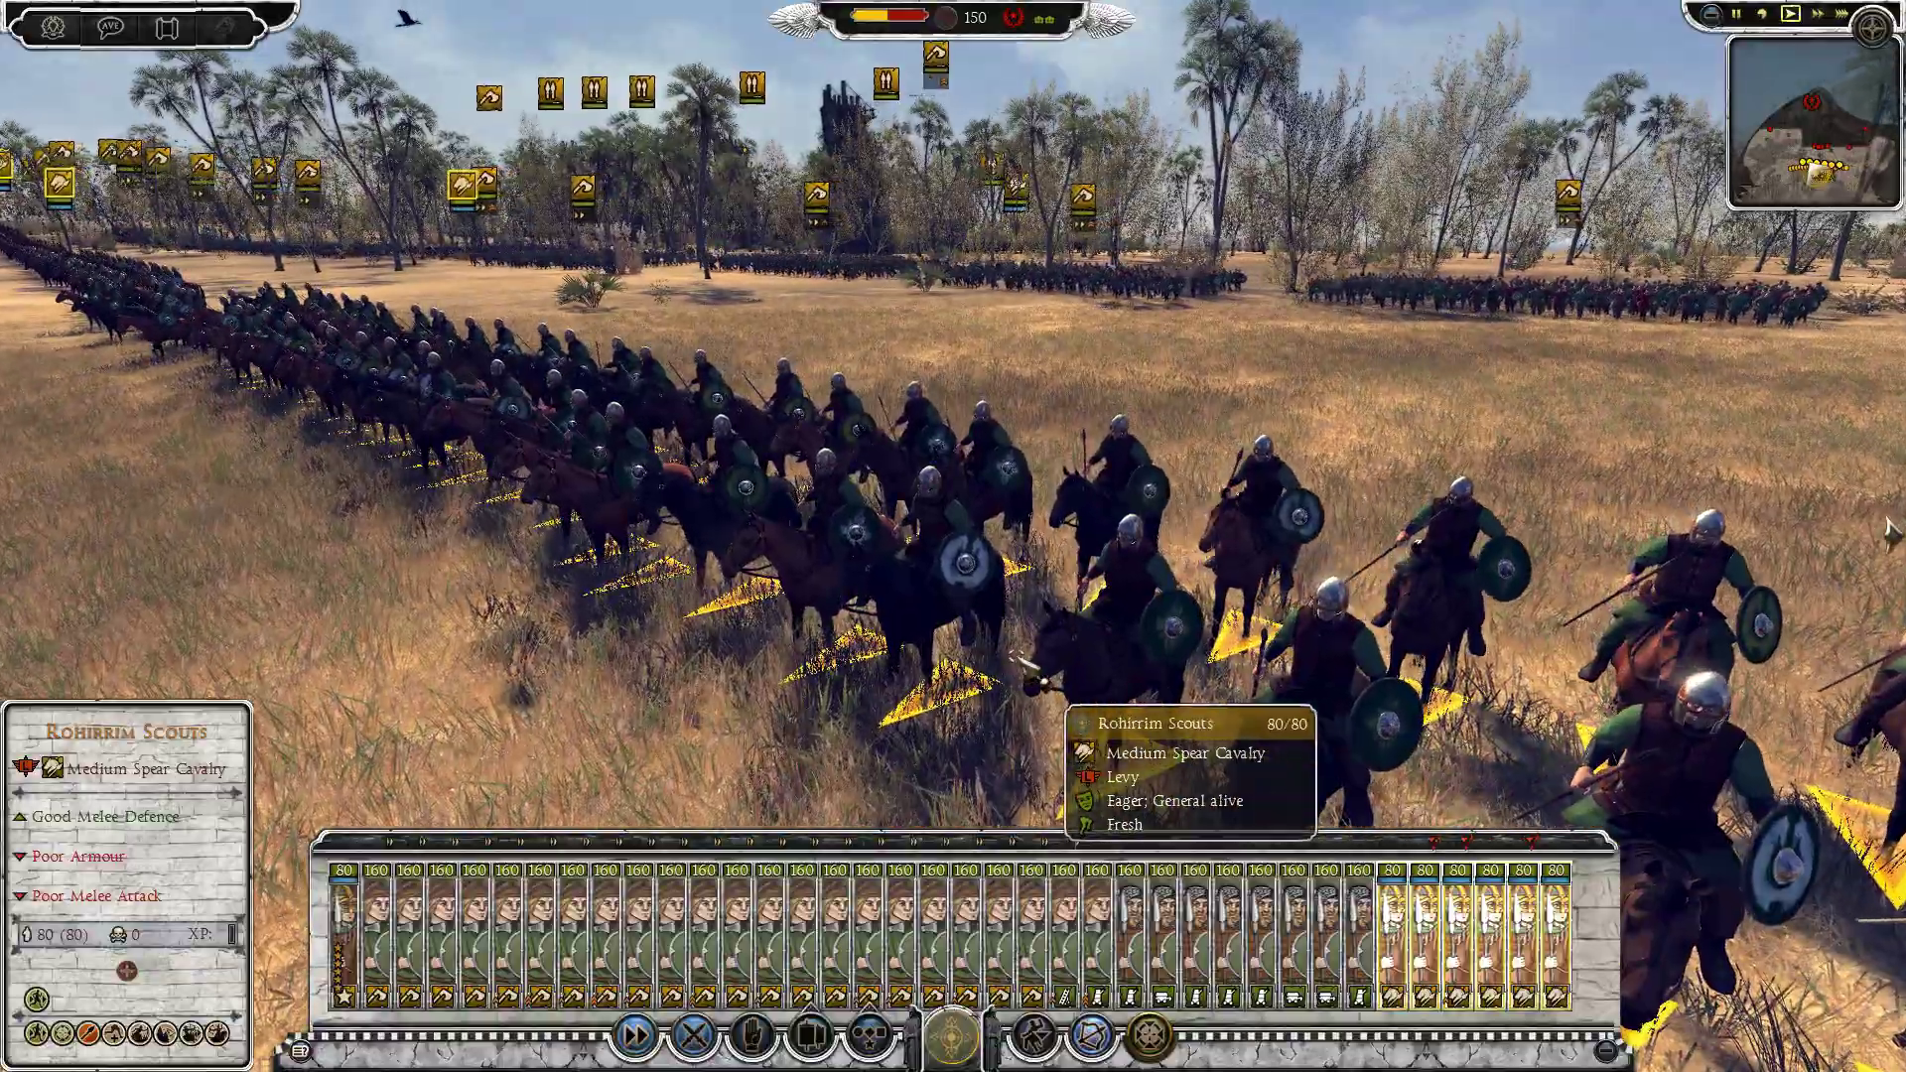
pyautogui.press('k')
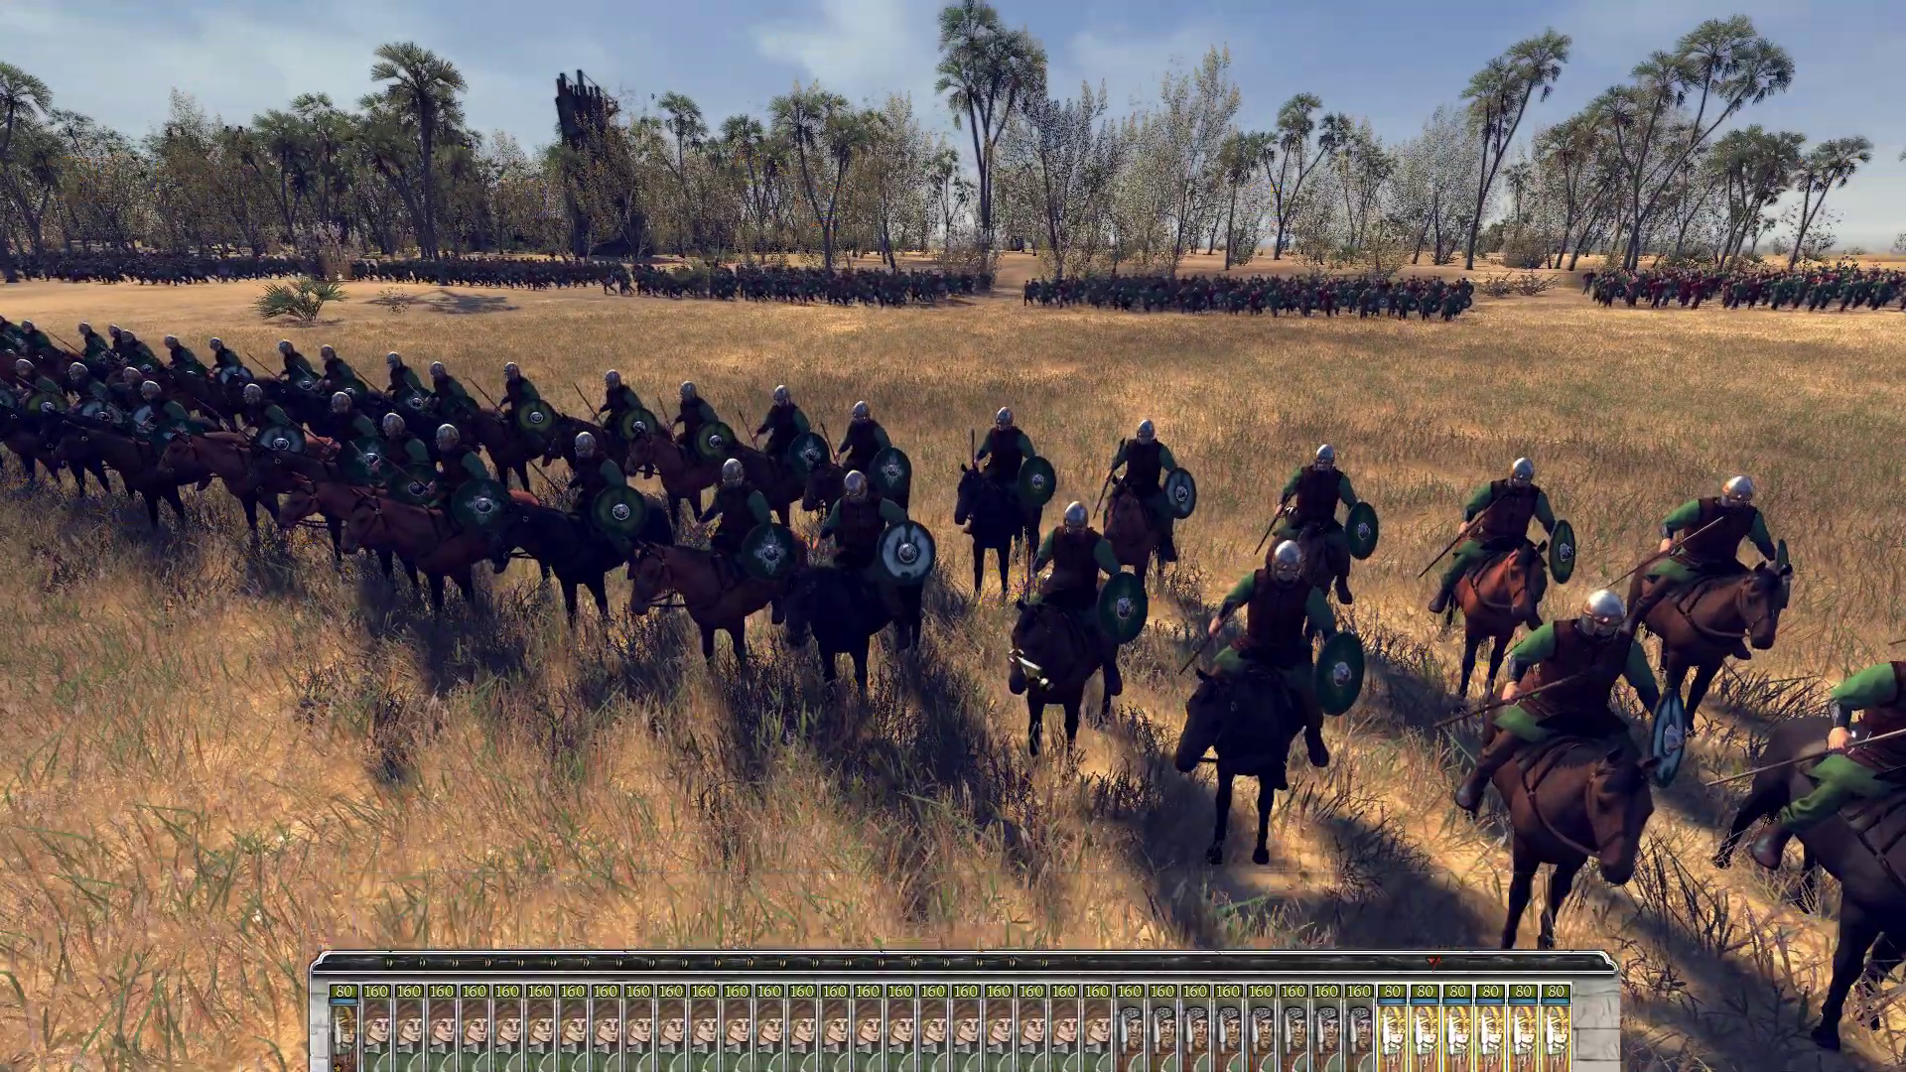